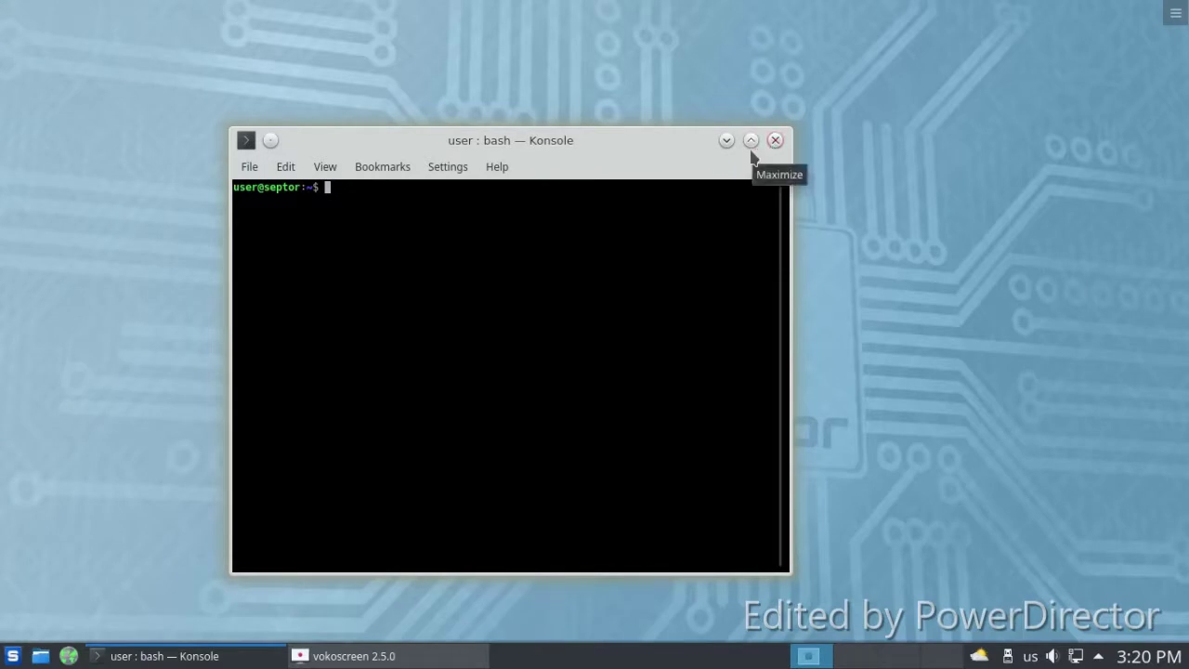
List the shell's built-in commands with their syntax in the terminal, and close the terminal window.
key("Return")
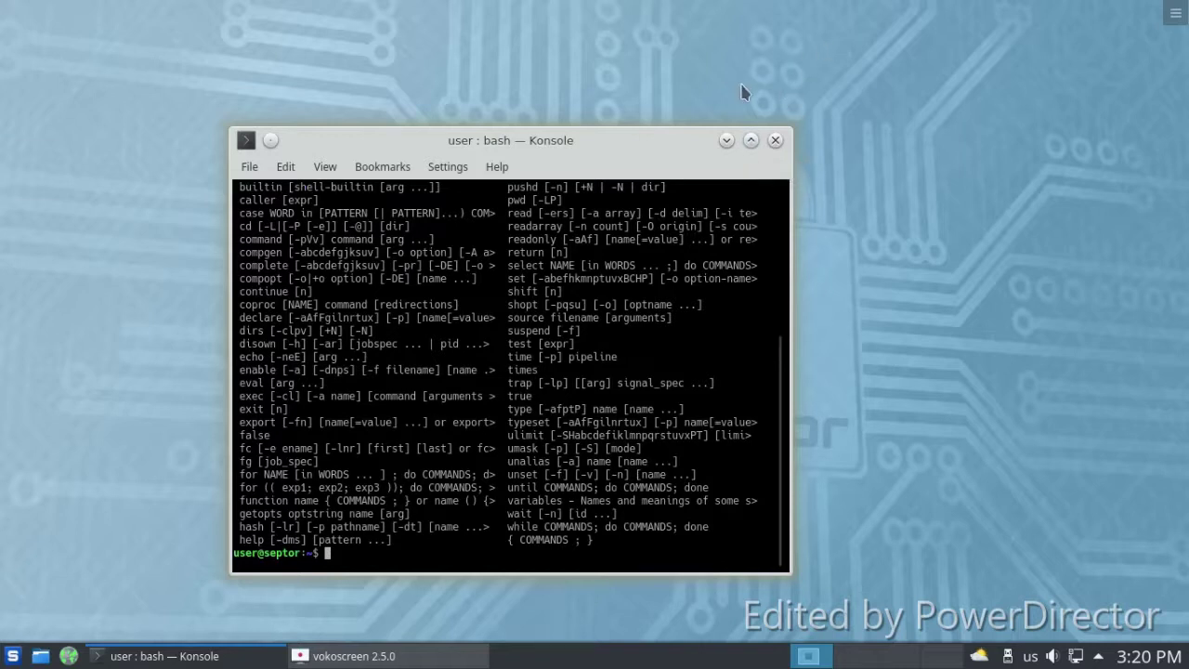
left_click(776, 141)
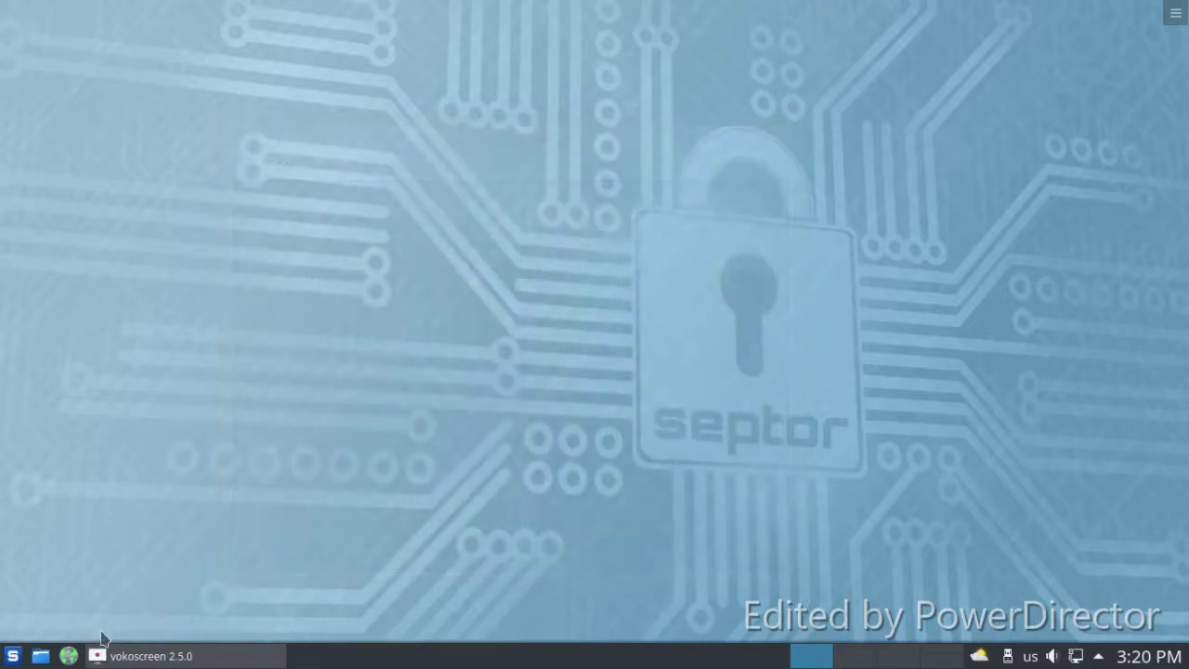
Launch the LibreOffice Writer word processor from the favorite applications.
left_click(13, 656)
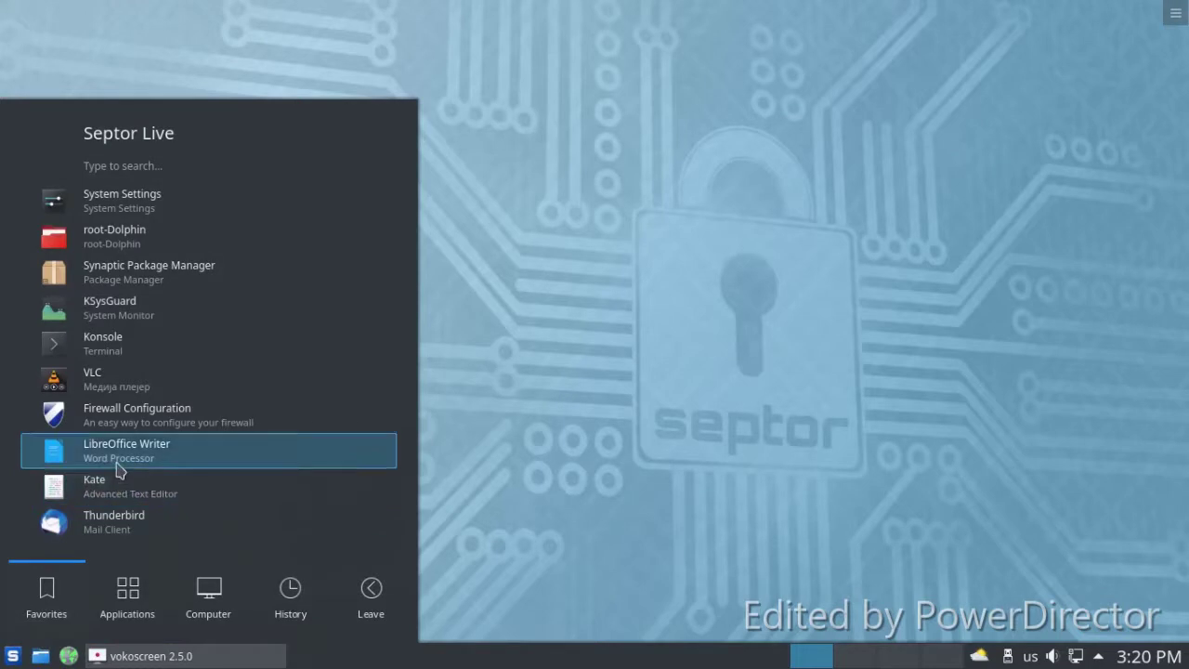
left_click(119, 456)
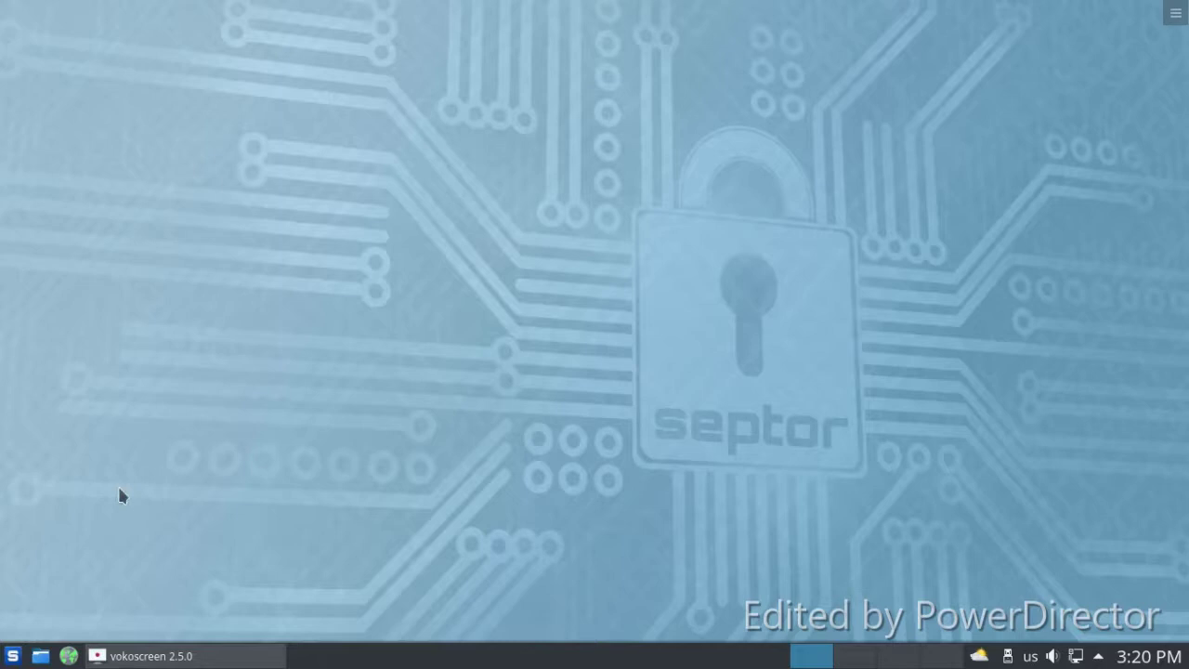
Open the KSysGuard system monitor, inspect the CPU, memory and network load graphs, and close it.
left_click(18, 656)
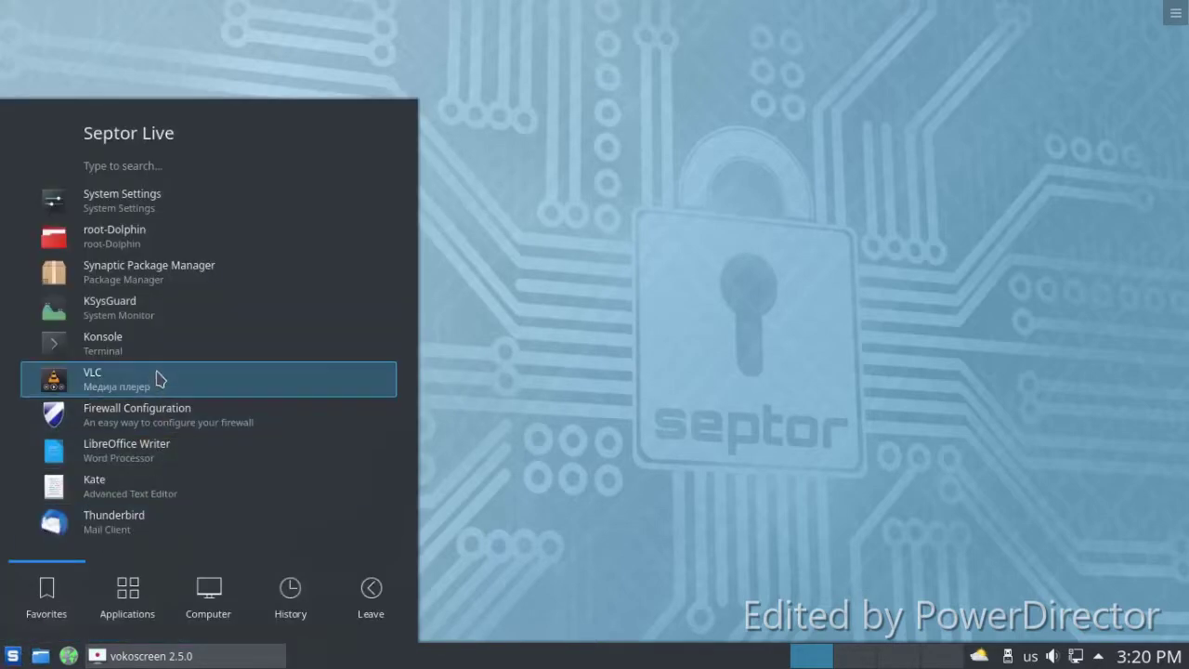
left_click(162, 308)
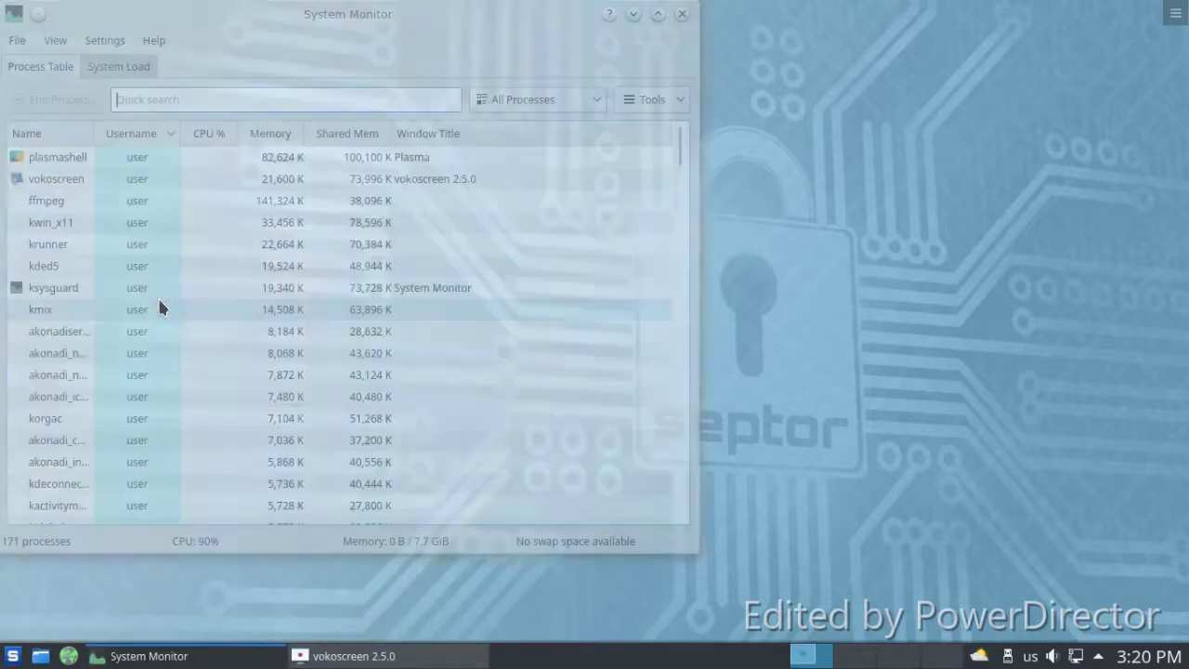
left_click(506, 100)
left_click(115, 64)
left_click(122, 65)
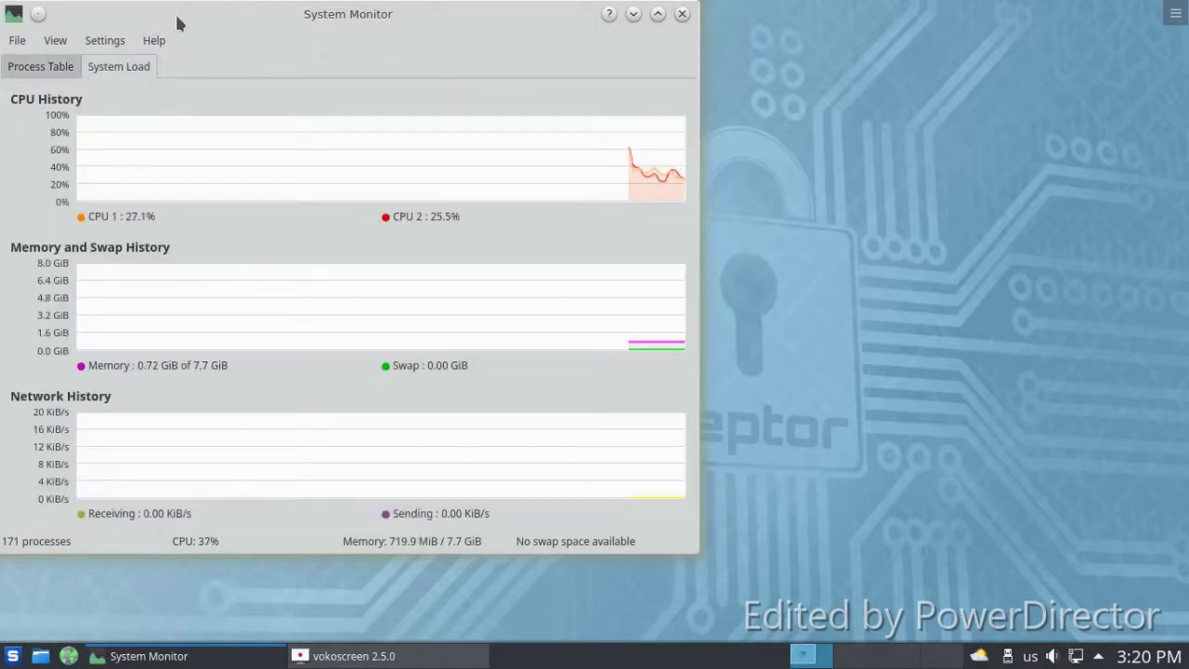
left_click_drag(177, 21, 414, 38)
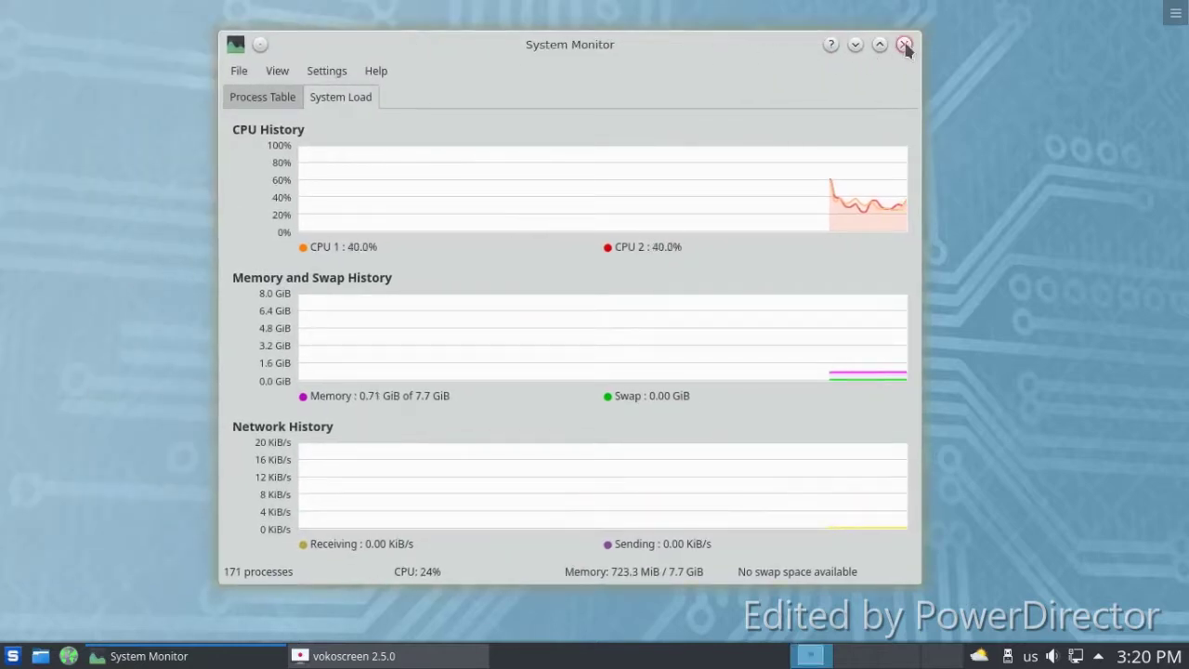
left_click(903, 45)
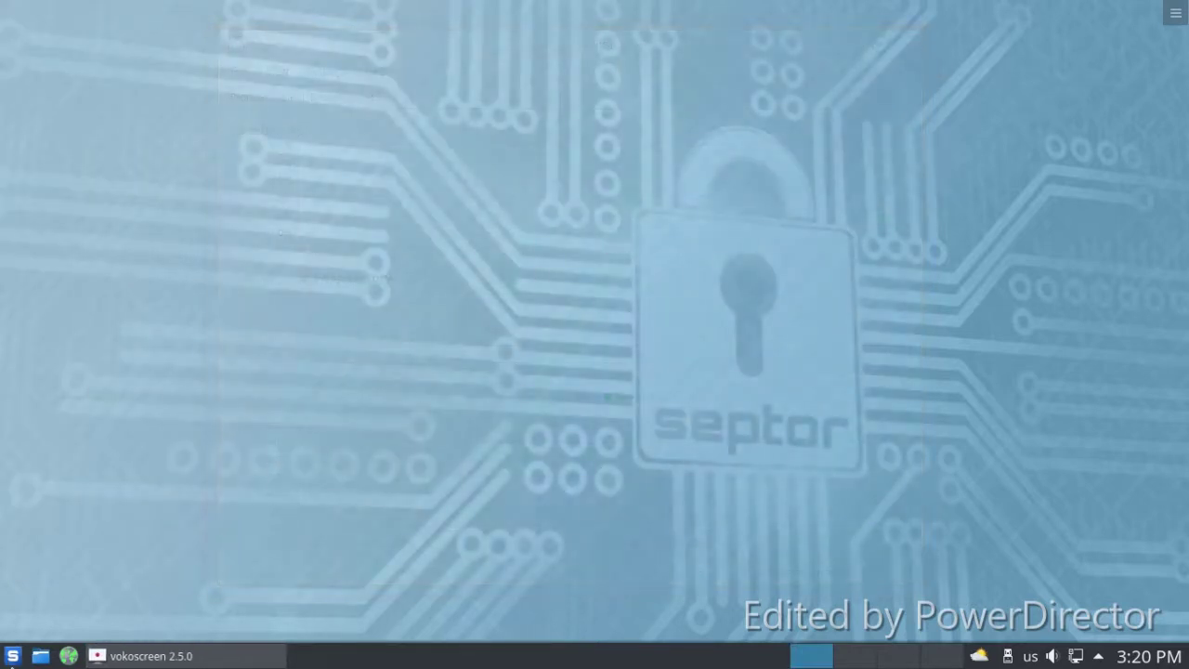
Launch VLC and accept its privacy policy with metadata network access allowed.
left_click(12, 656)
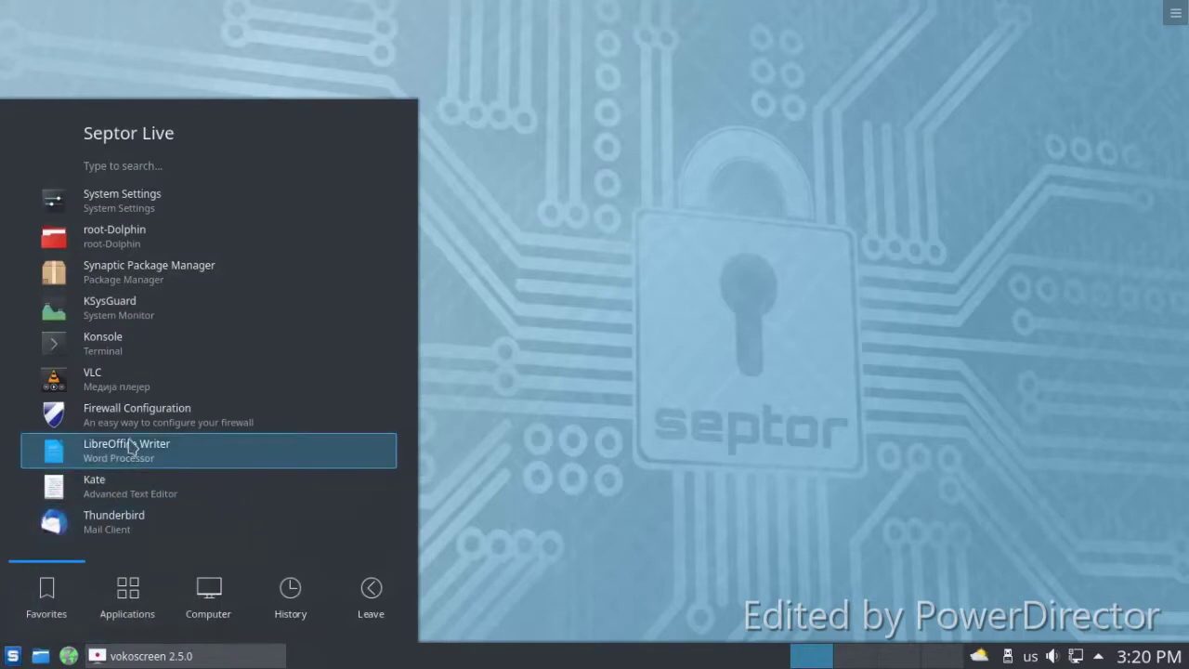
left_click(141, 381)
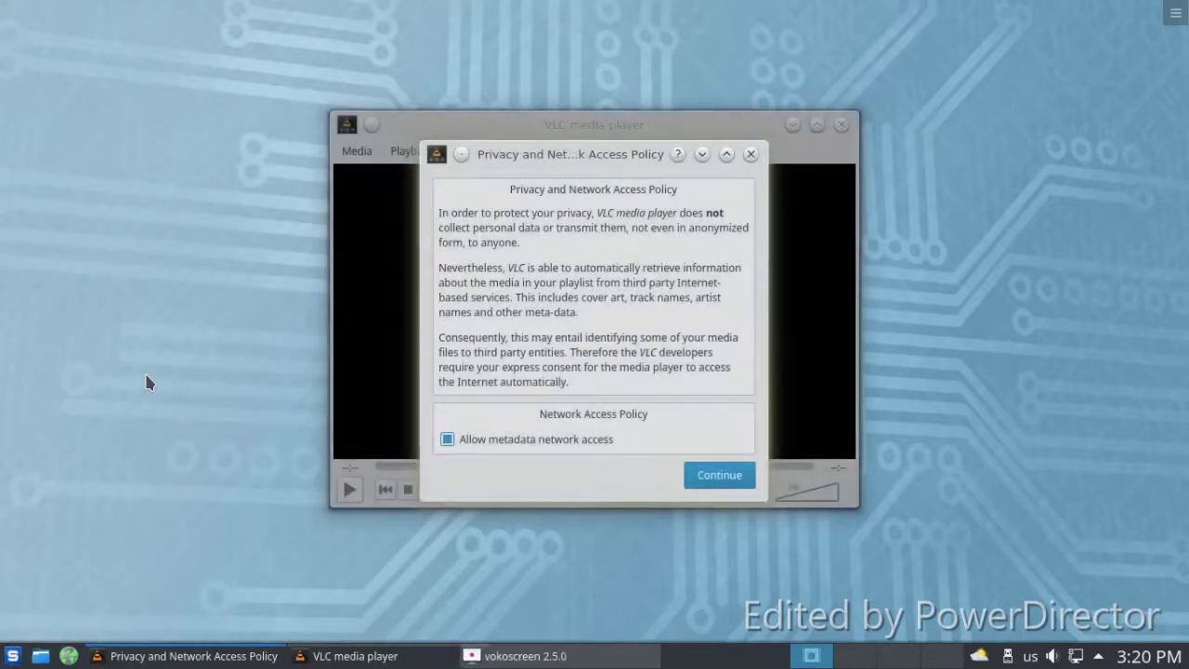
left_click(706, 476)
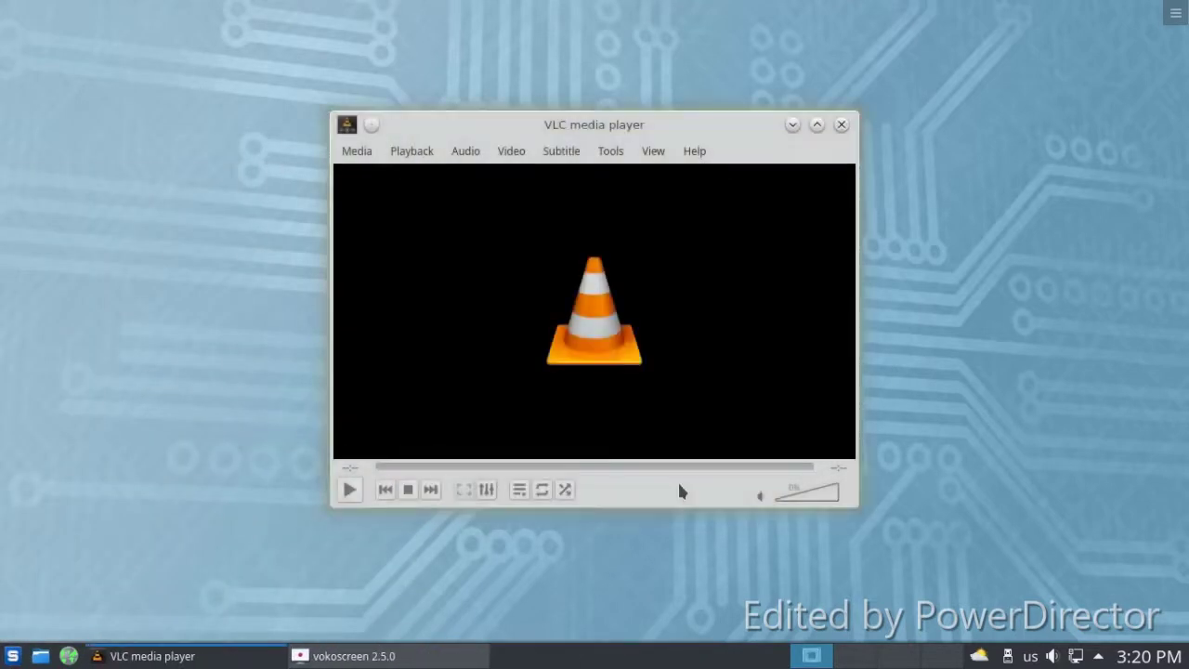
Look through VLC's commands and its streaming source dialog, cancel the dialog and close the player.
left_click(562, 153)
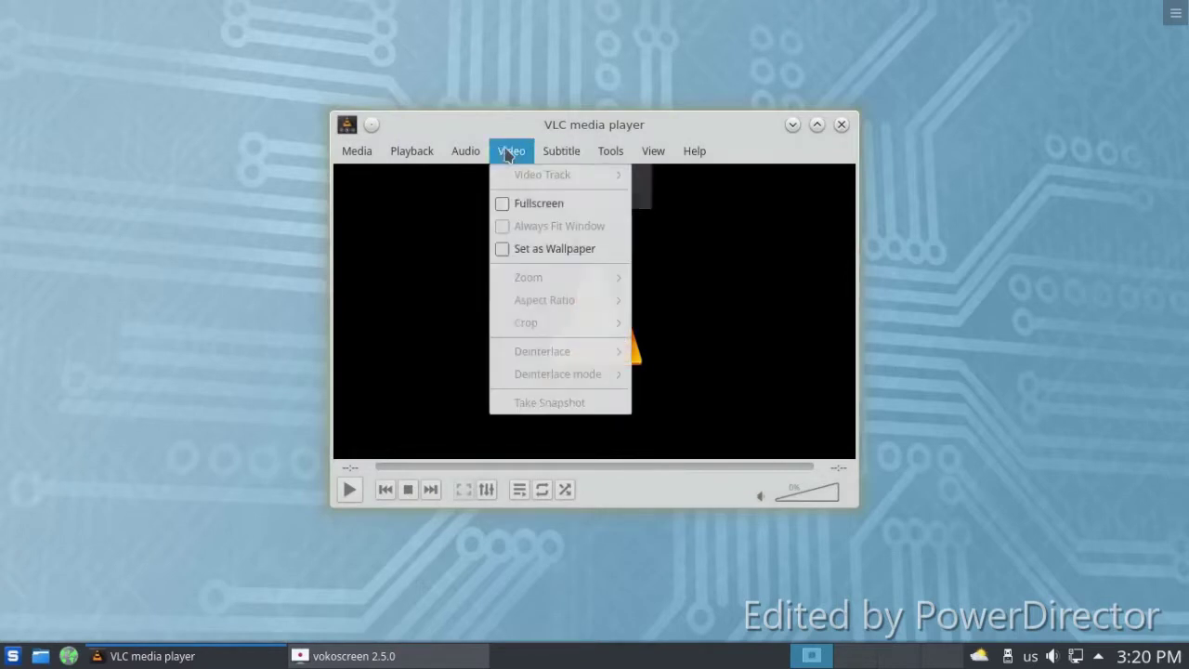
mouse_move(370, 160)
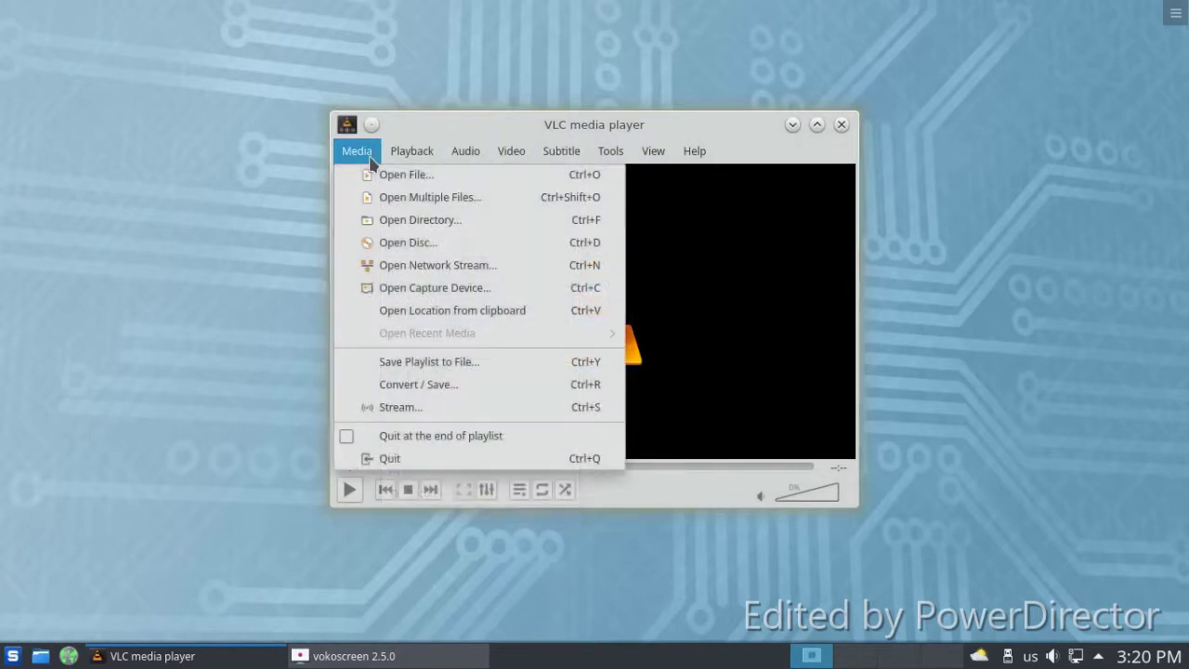
left_click(411, 409)
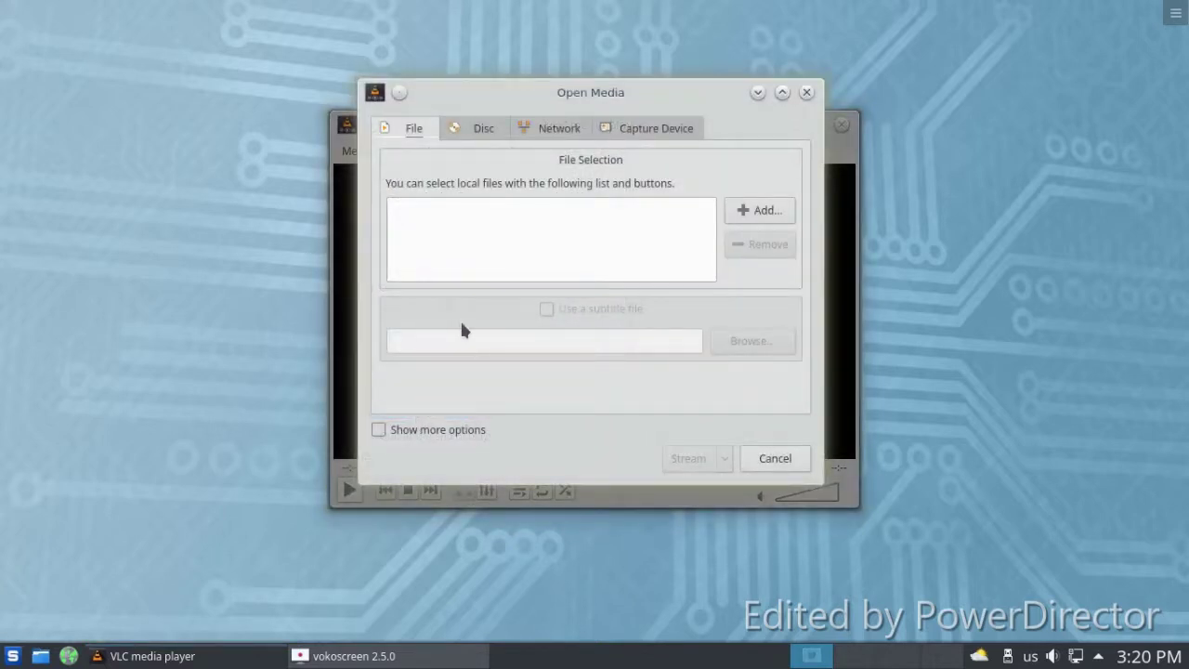
left_click(775, 459)
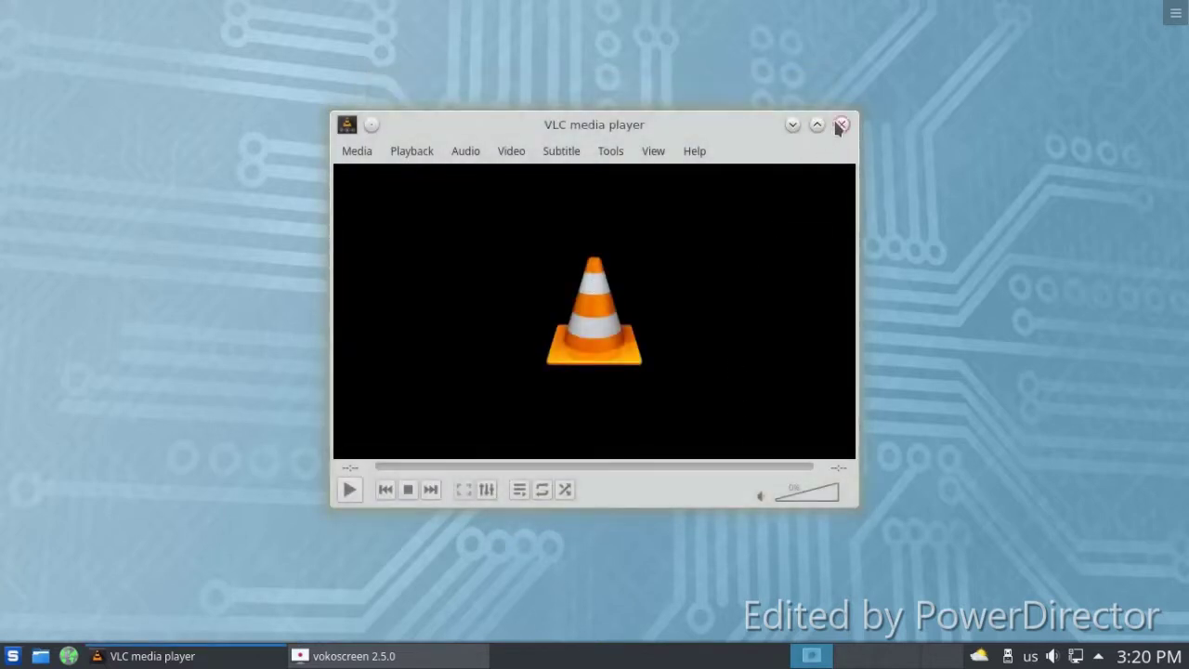
left_click(839, 126)
Open the web browser from the desktop.
left_click(11, 655)
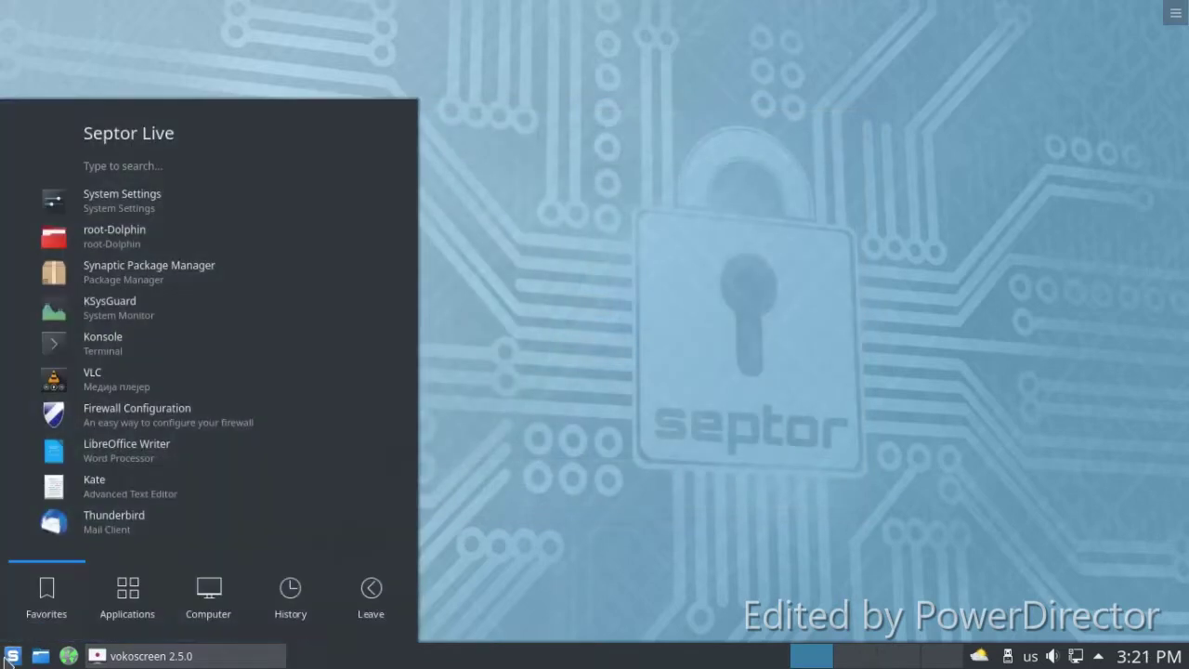
left_click(69, 656)
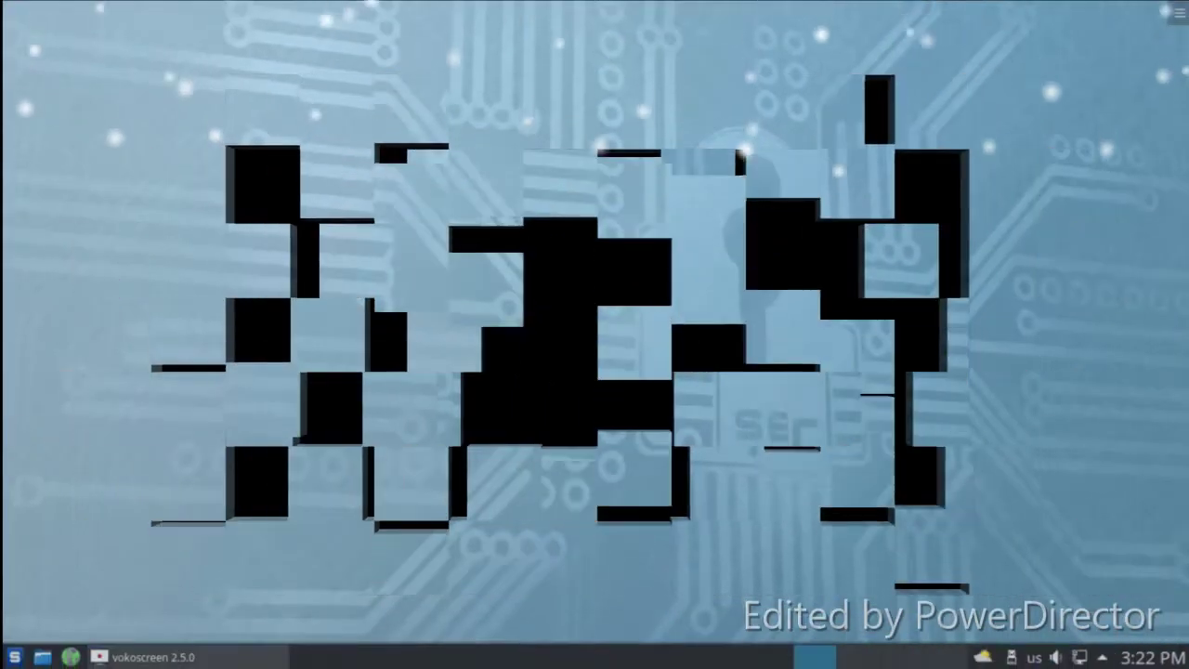
Open the desktop's wallpaper settings and bring up the online wallpaper downloader.
right_click(502, 173)
left_click(547, 307)
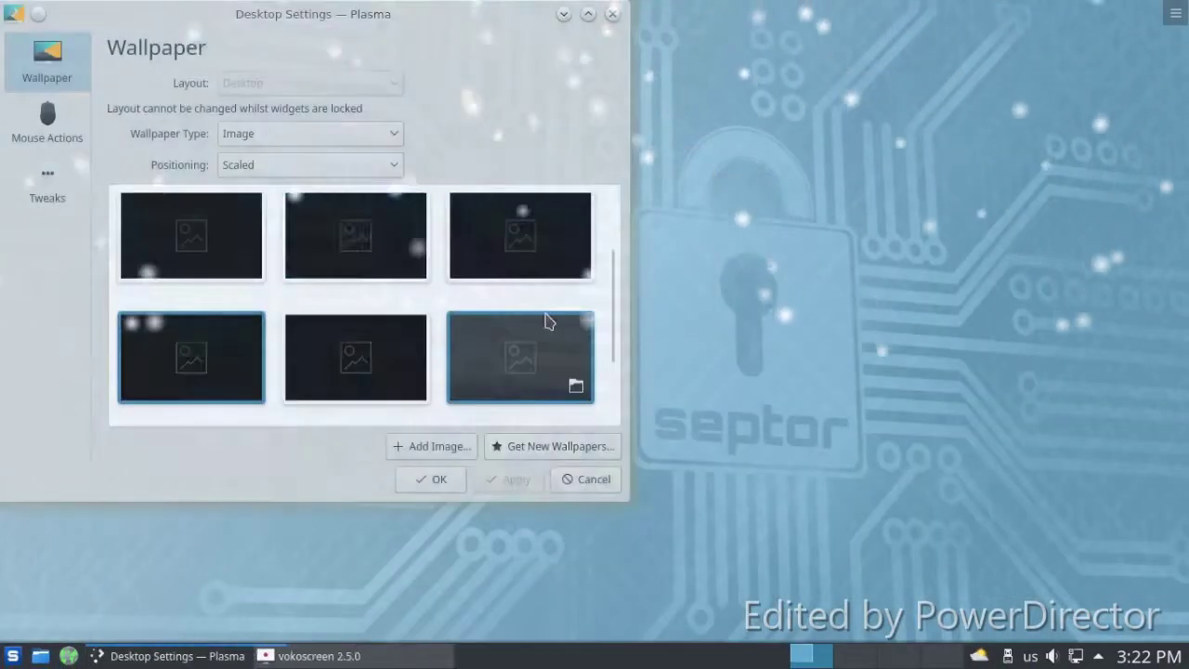
left_click_drag(396, 21, 529, 65)
left_click(639, 480)
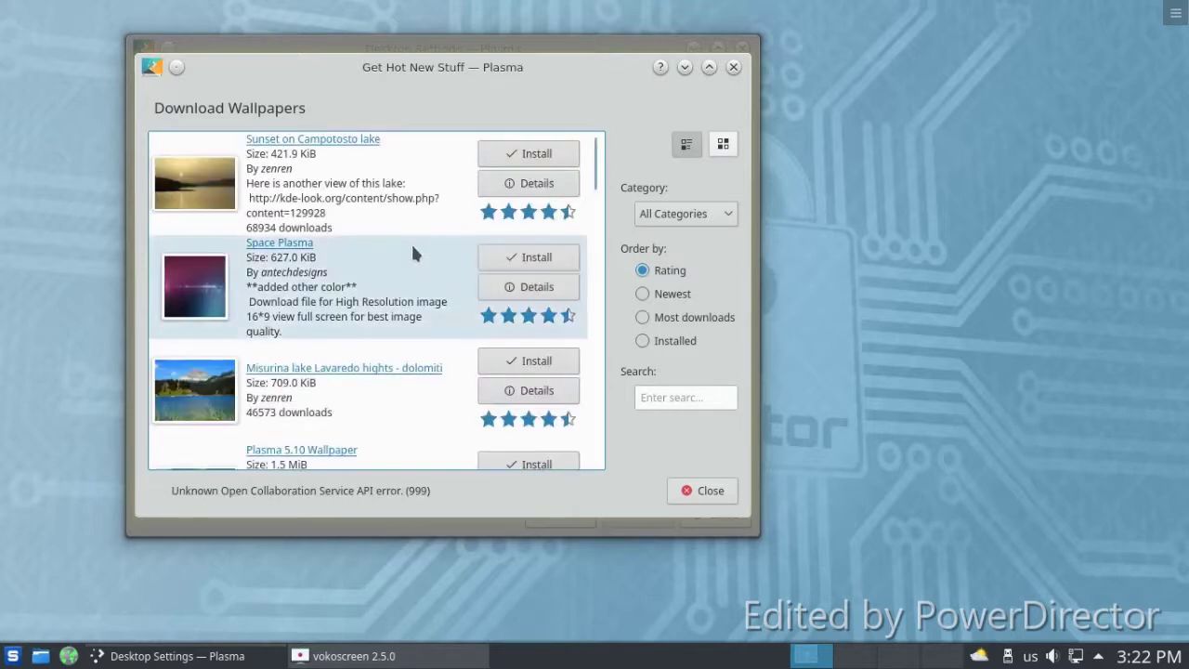
Browse the downloadable wallpapers, install "Dolomiti & Antorno lake - Italy", and close the downloader.
scroll(413, 256, "down", 5)
scroll(416, 297, "down", 12)
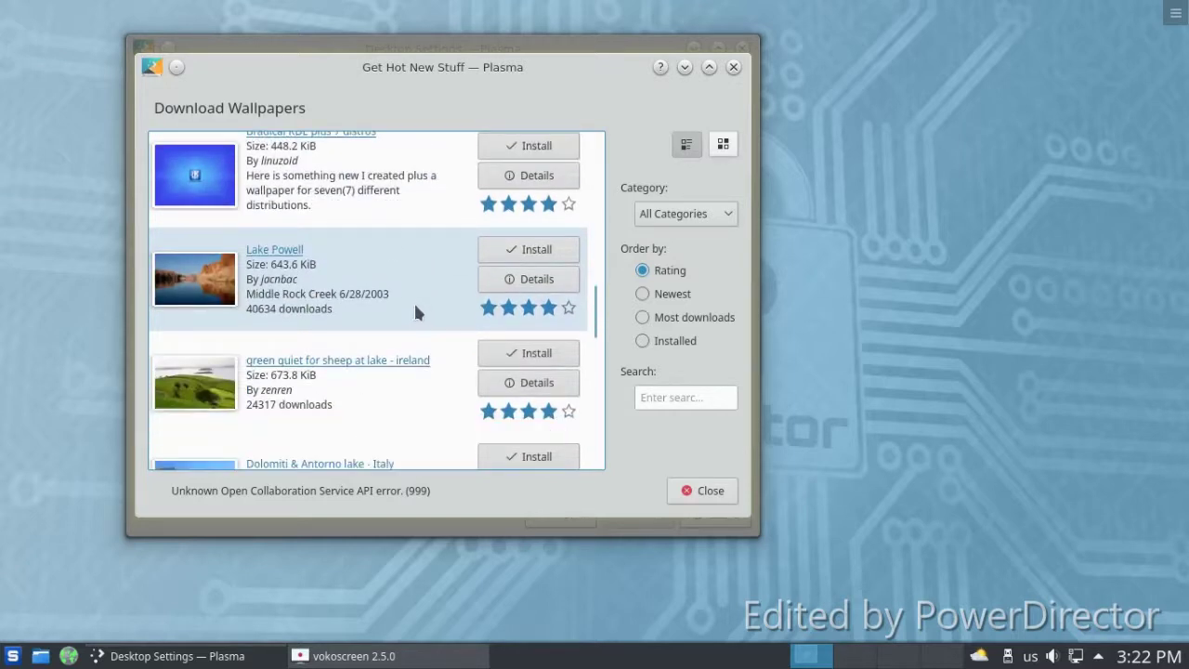
scroll(413, 307, "down", 6)
scroll(414, 324, "down", 8)
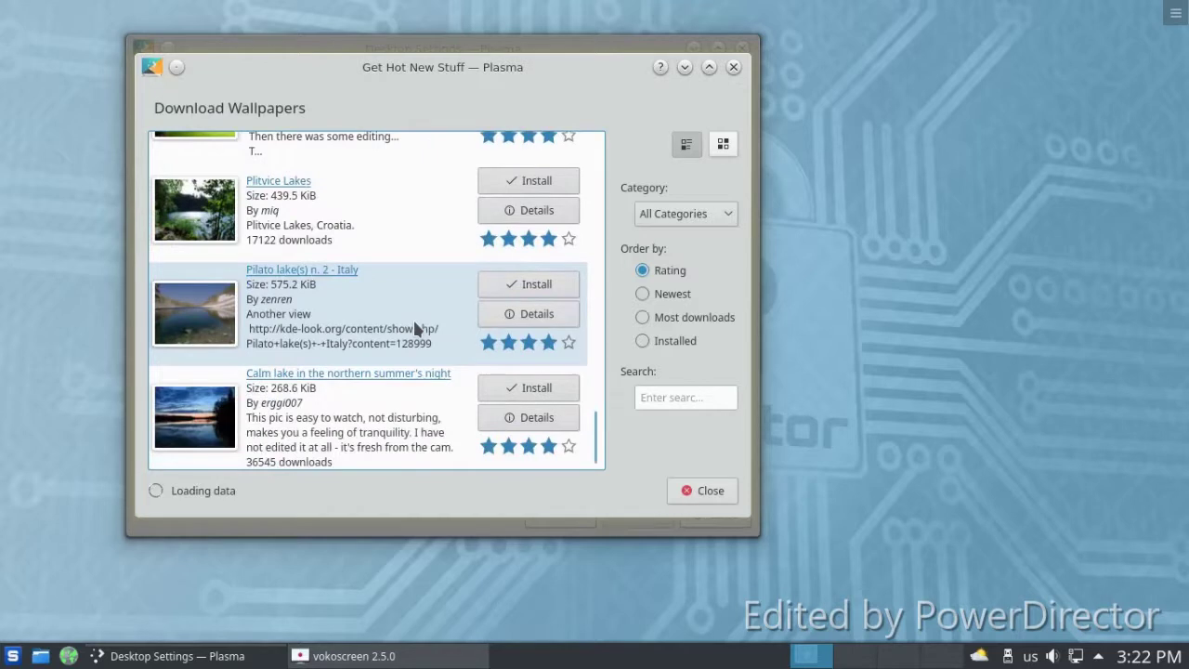
scroll(414, 323, "up", 3)
scroll(414, 319, "up", 4)
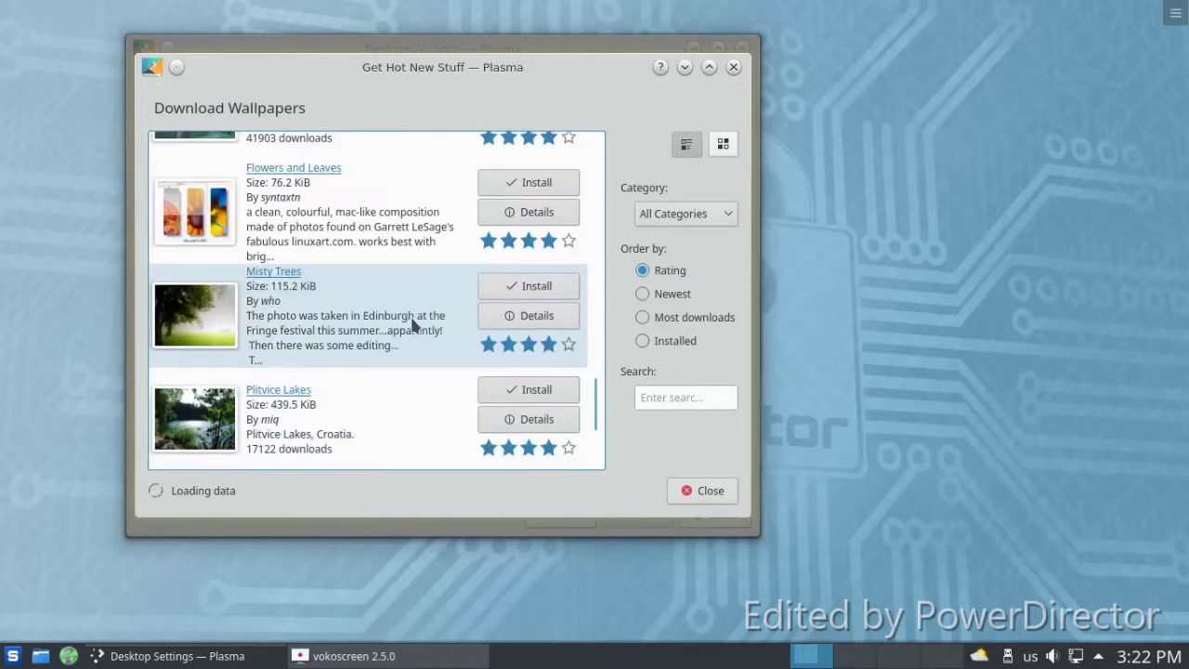
scroll(412, 327, "up", 3)
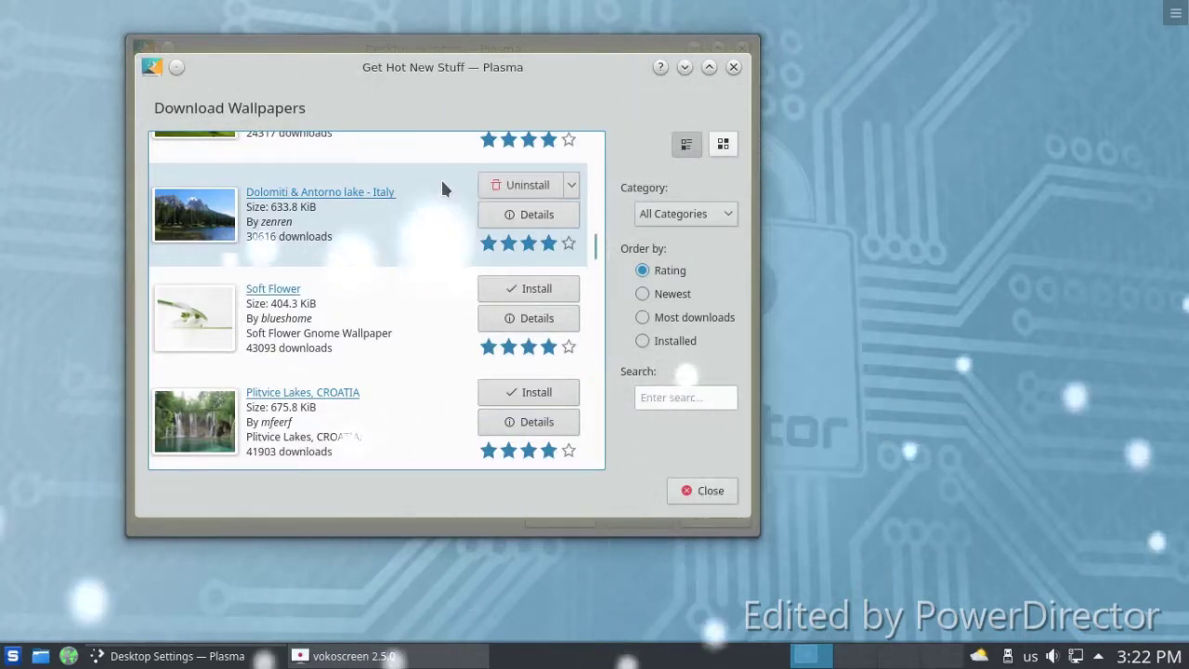
left_click(692, 492)
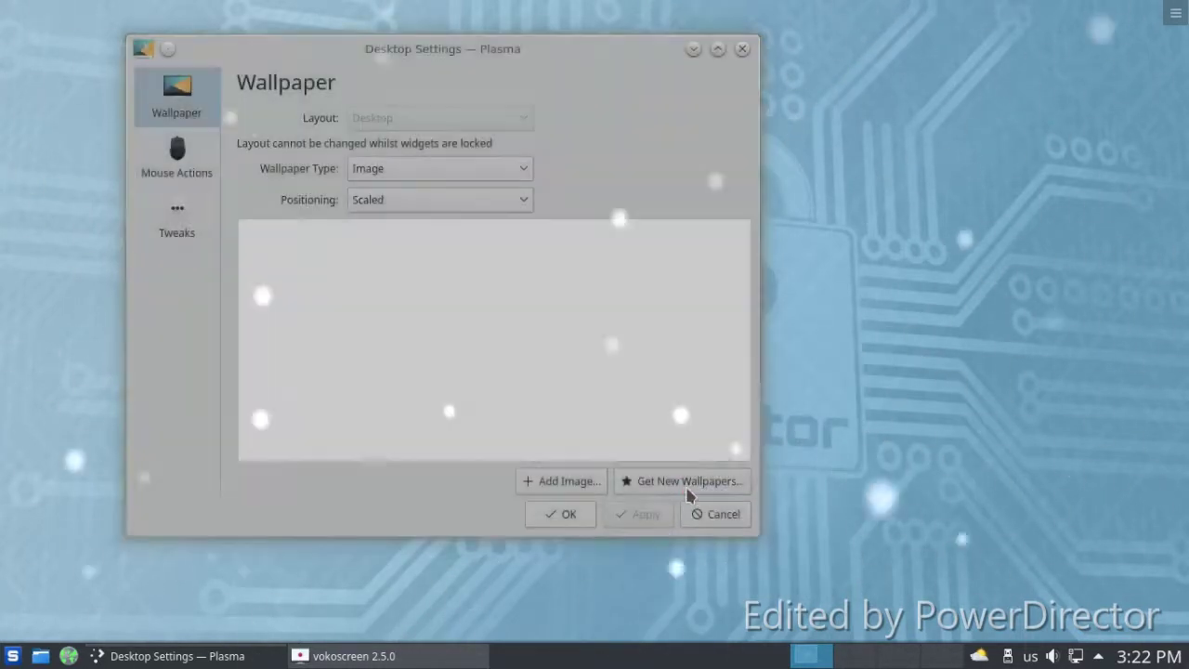
Apply the downloaded Dolomiti lake picture as the desktop wallpaper and close the desktop settings.
scroll(550, 330, "down", 1)
scroll(550, 329, "down", 1)
scroll(538, 337, "up", 3)
left_click(263, 256)
left_click(635, 513)
left_click(553, 516)
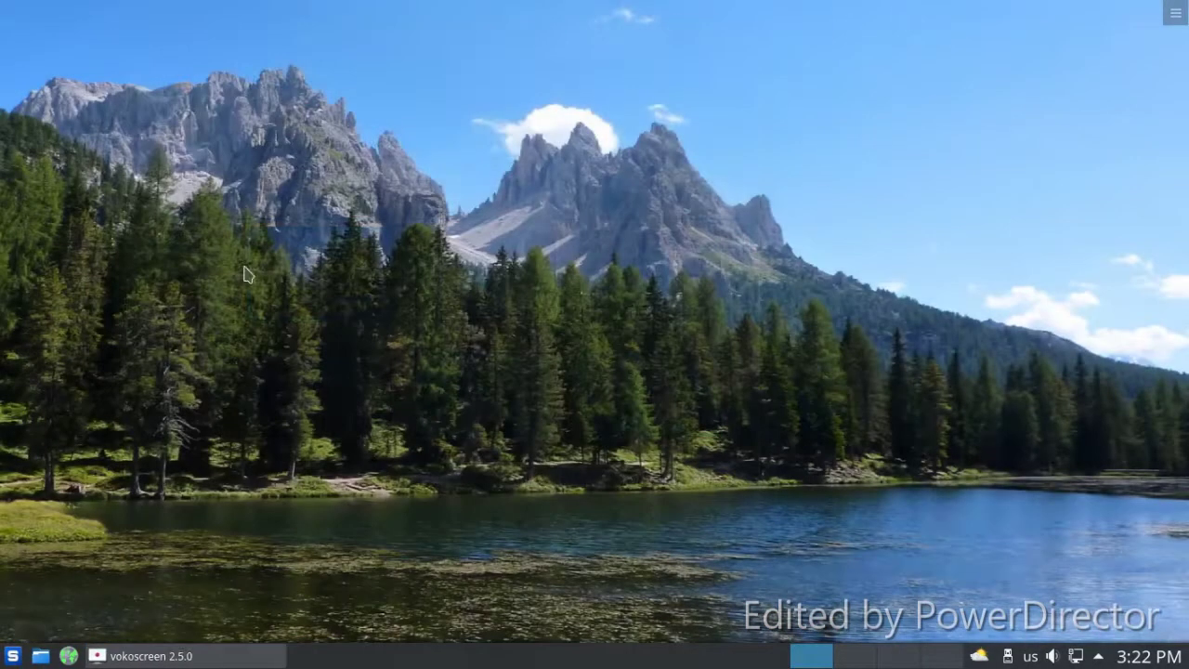
Launch the root-Dolphin file manager, move its window toward the screen's center, and dismiss the root warnings in both panes.
left_click(12, 656)
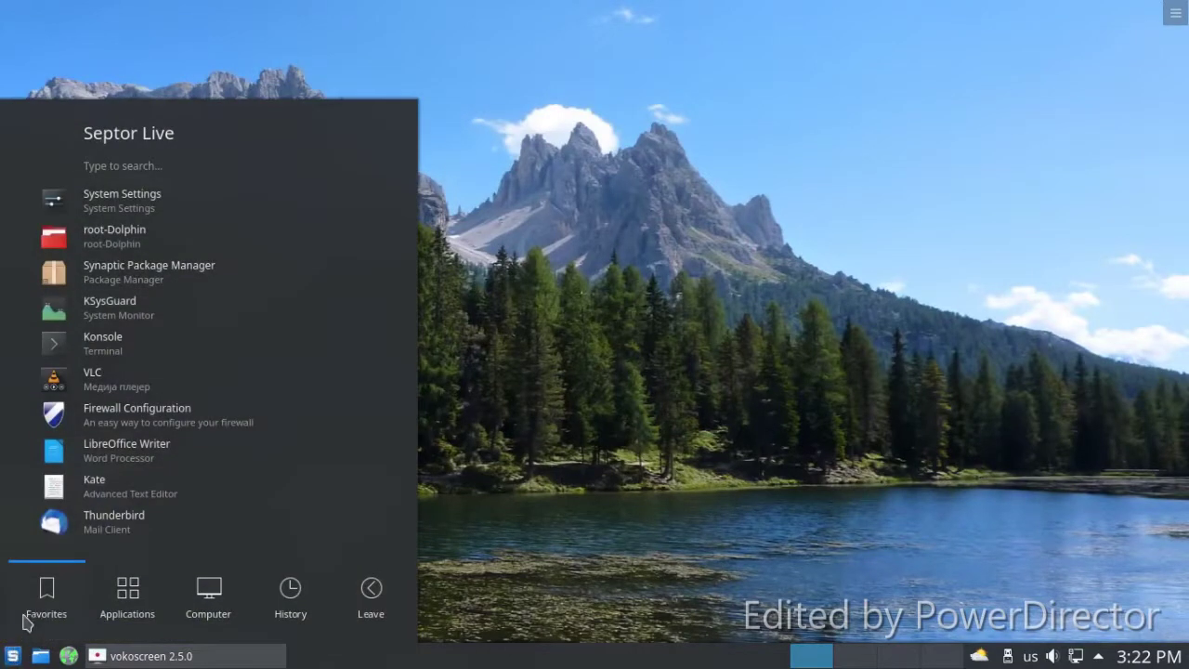
left_click(80, 237)
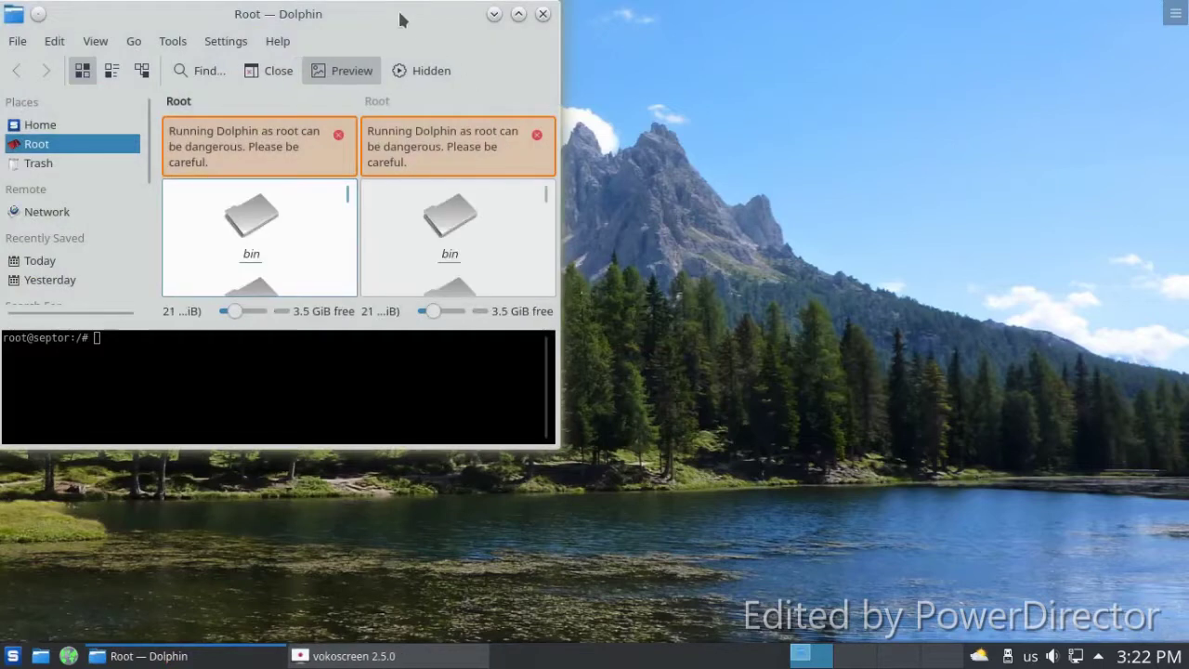
left_click_drag(401, 18, 608, 83)
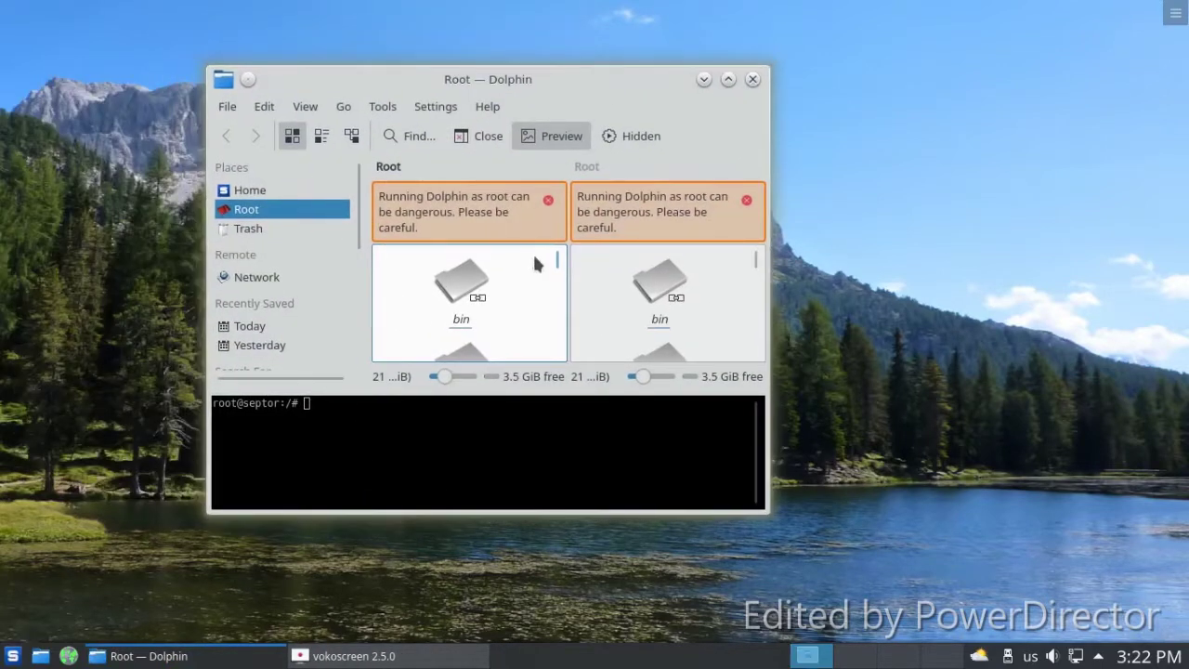
left_click(548, 201)
left_click(744, 203)
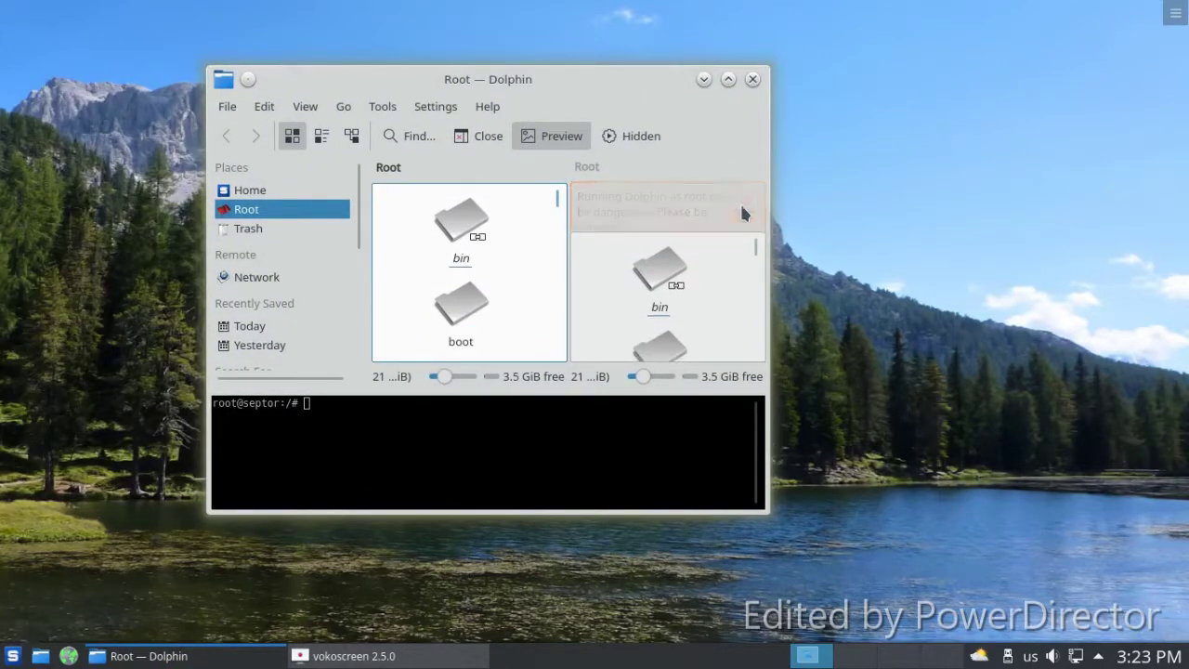
Try out Dolphin's hidden-files, preview, file search and tree view options in the active pane, and close the file manager.
left_click(597, 143)
left_click(608, 138)
left_click(528, 136)
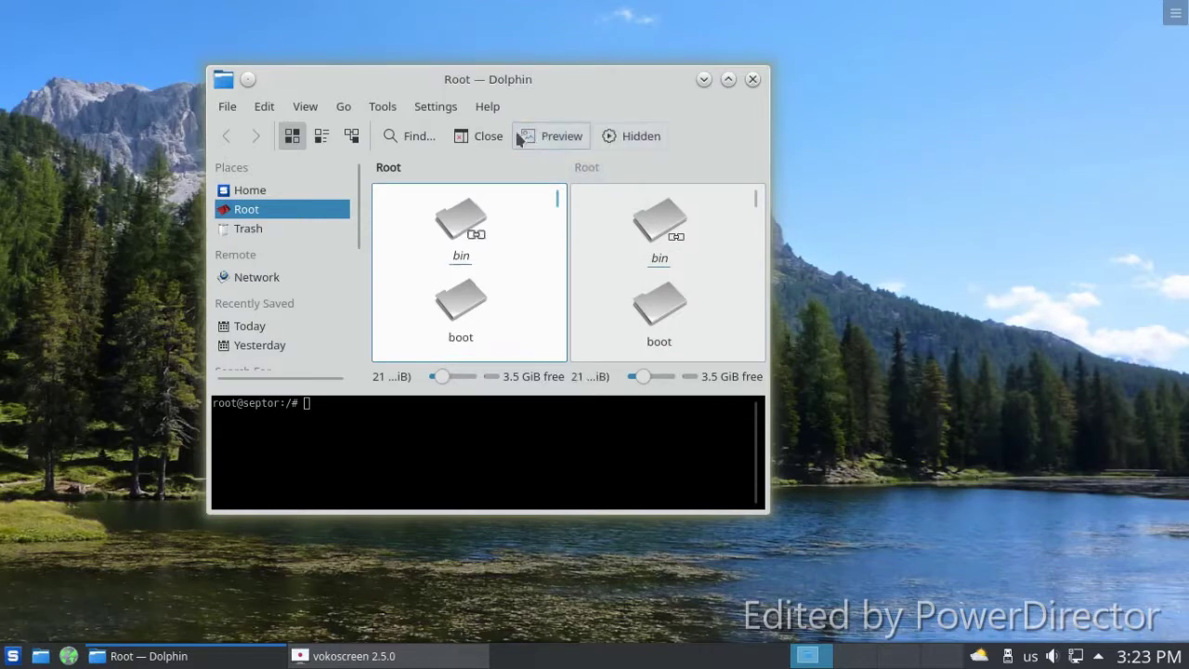
left_click(401, 137)
left_click(351, 135)
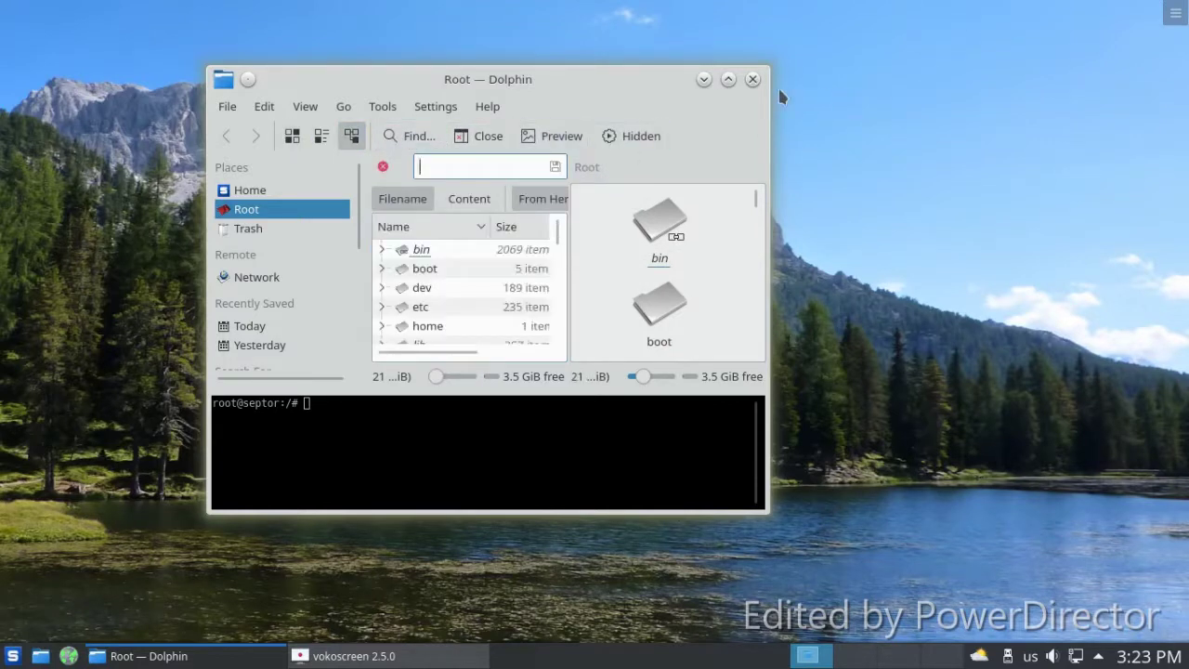
left_click(752, 79)
Open the Workspace Theme section of System Settings and bring up the downloader for new Look And Feel packages.
left_click(13, 656)
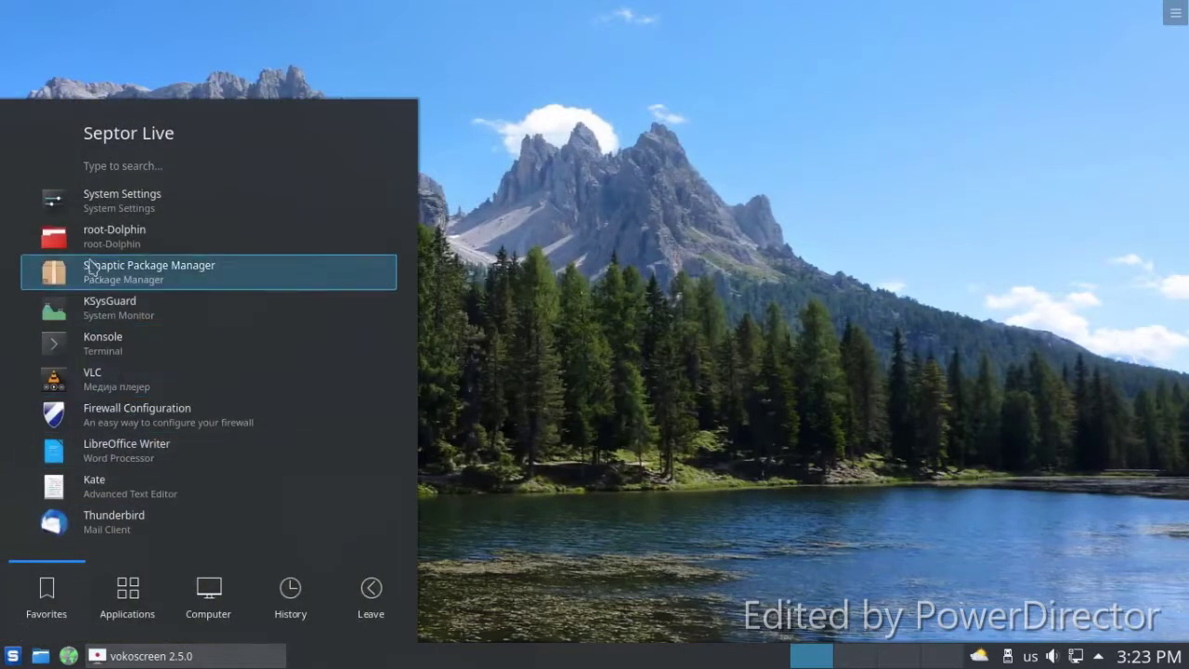
left_click(80, 209)
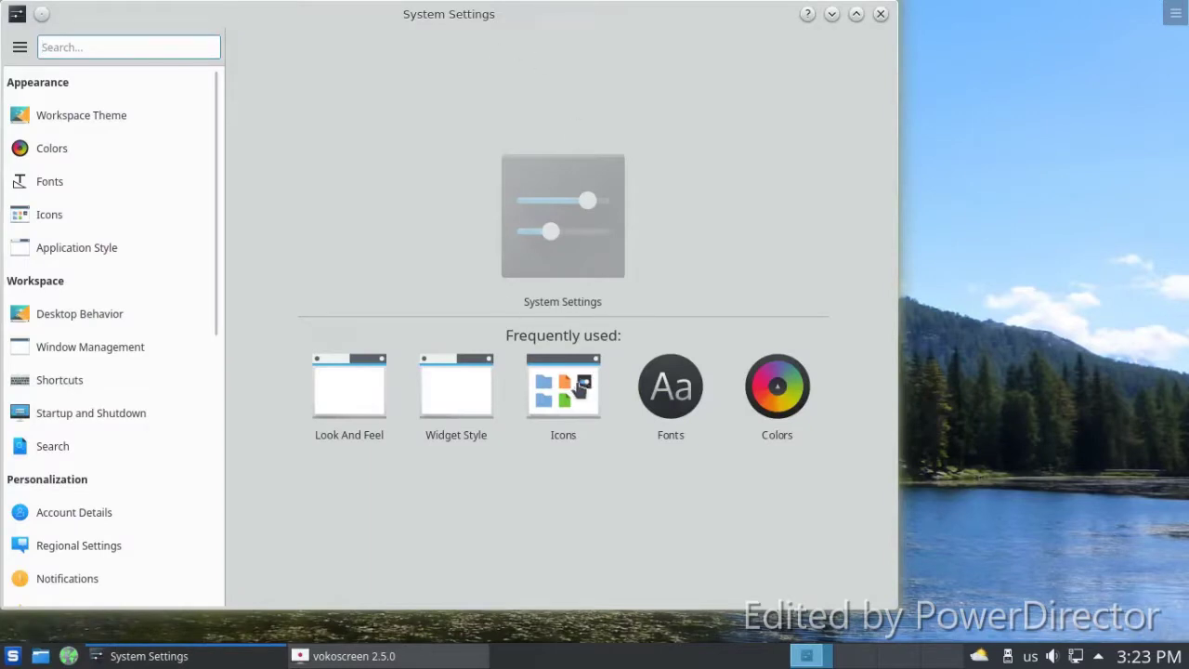
left_click(139, 115)
left_click(816, 543)
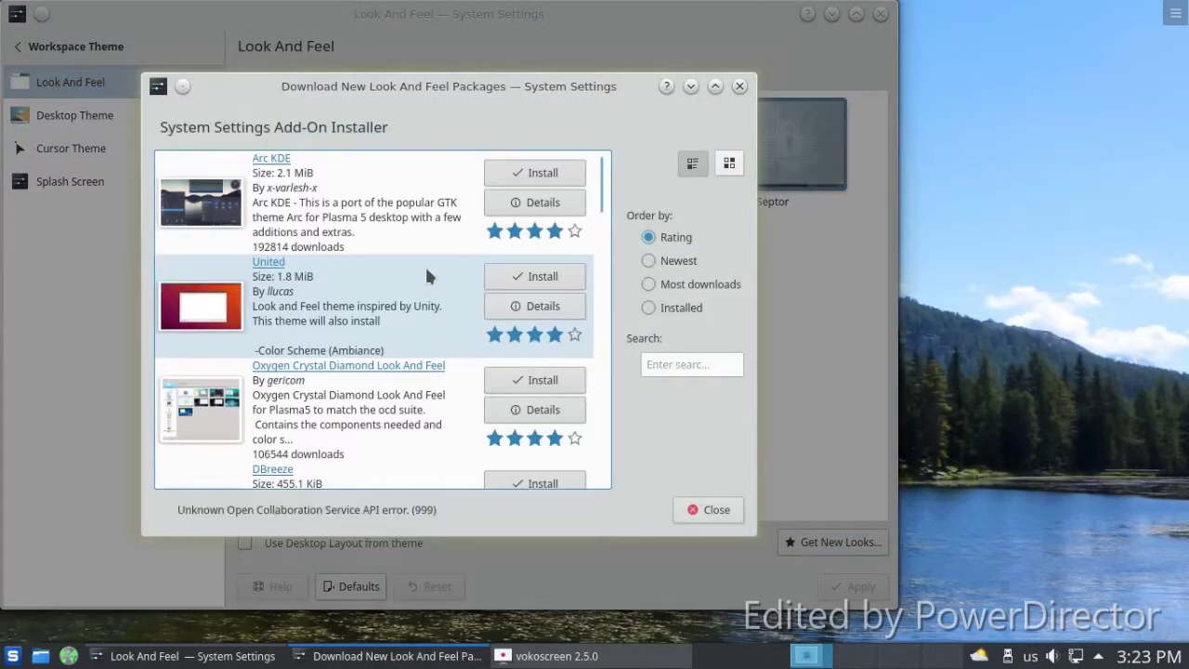
Browse the look and feel packages and try to install Vista glass.
scroll(426, 278, "down", 10)
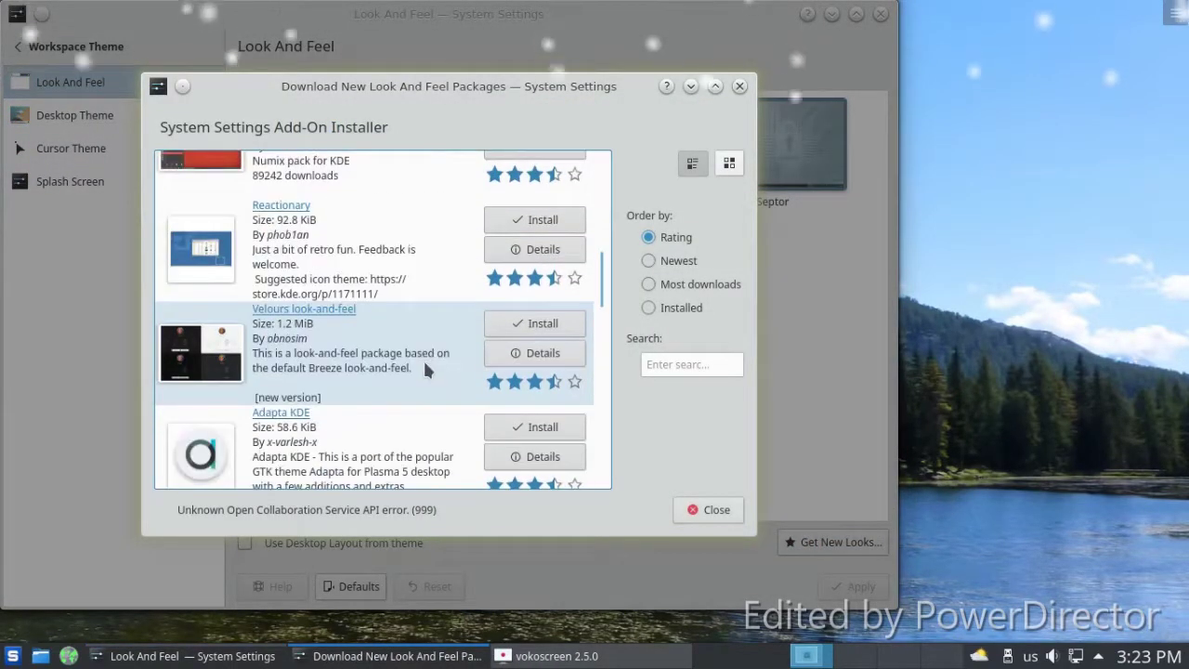
scroll(425, 371, "down", 6)
scroll(425, 386, "down", 5)
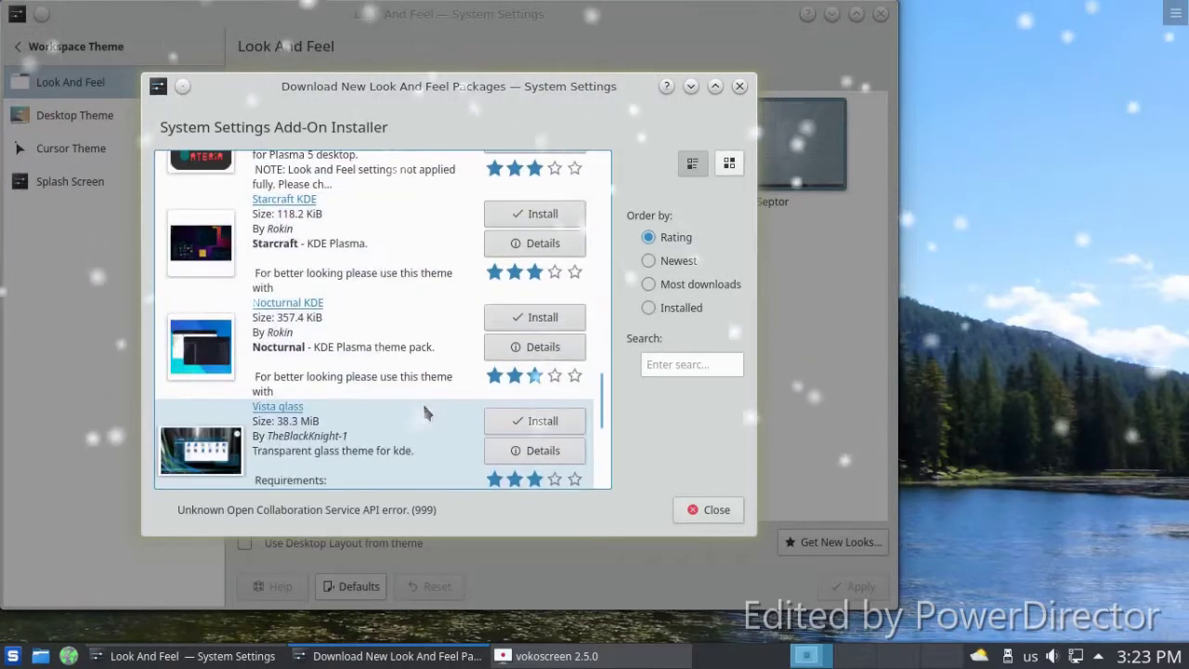
scroll(423, 407, "down", 3)
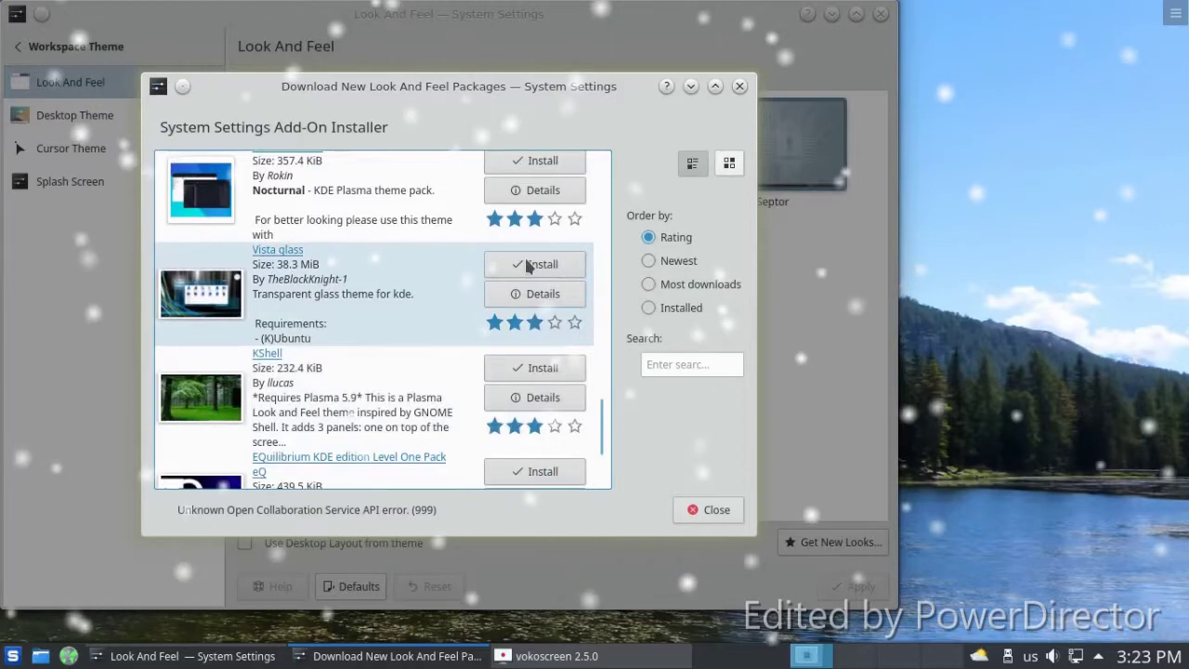
left_click(526, 264)
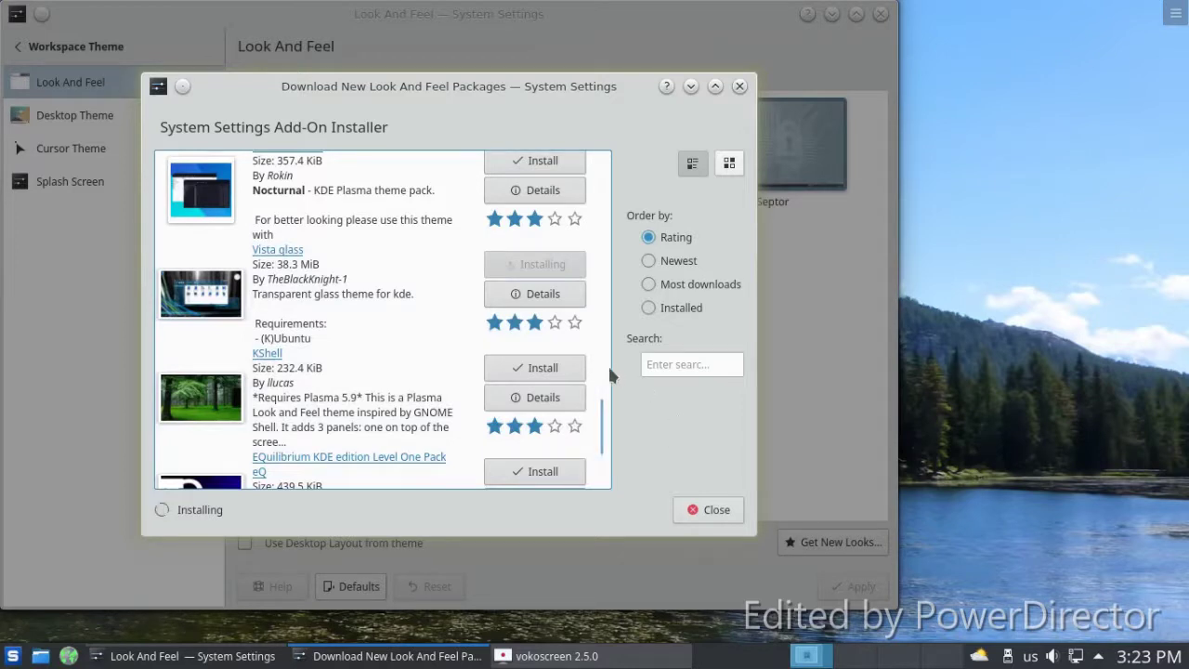
Look further through the downloadable packages and try to install Black theme.
scroll(591, 390, "down", 1)
scroll(592, 390, "down", 2)
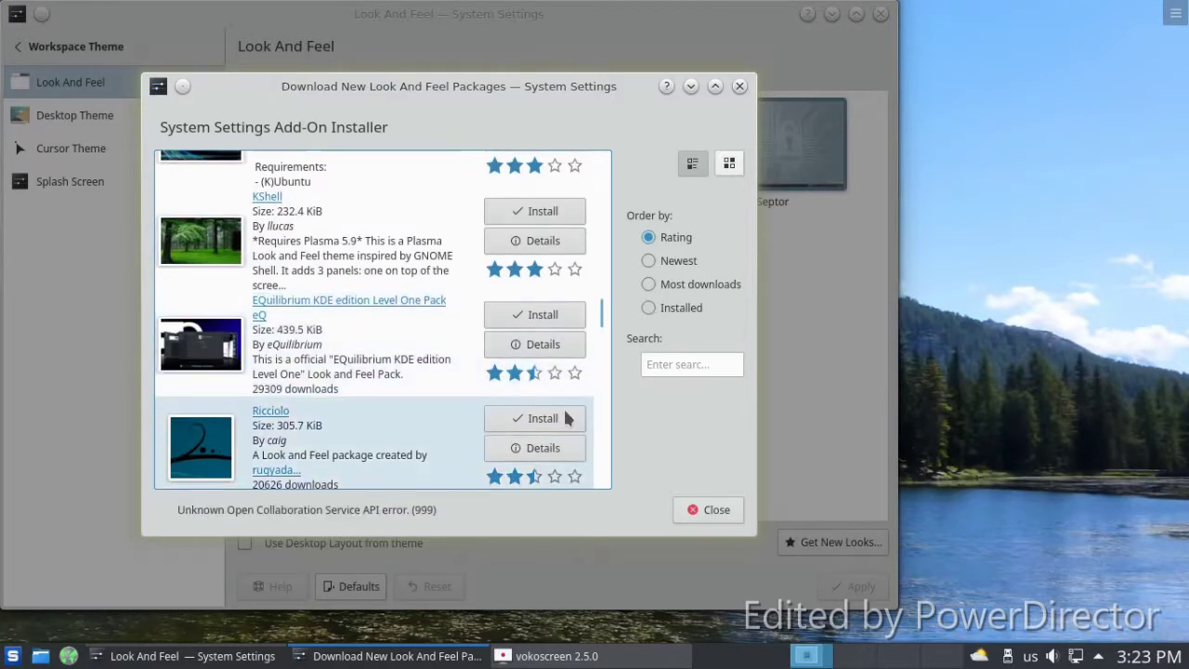
scroll(568, 419, "down", 3)
scroll(474, 427, "down", 2)
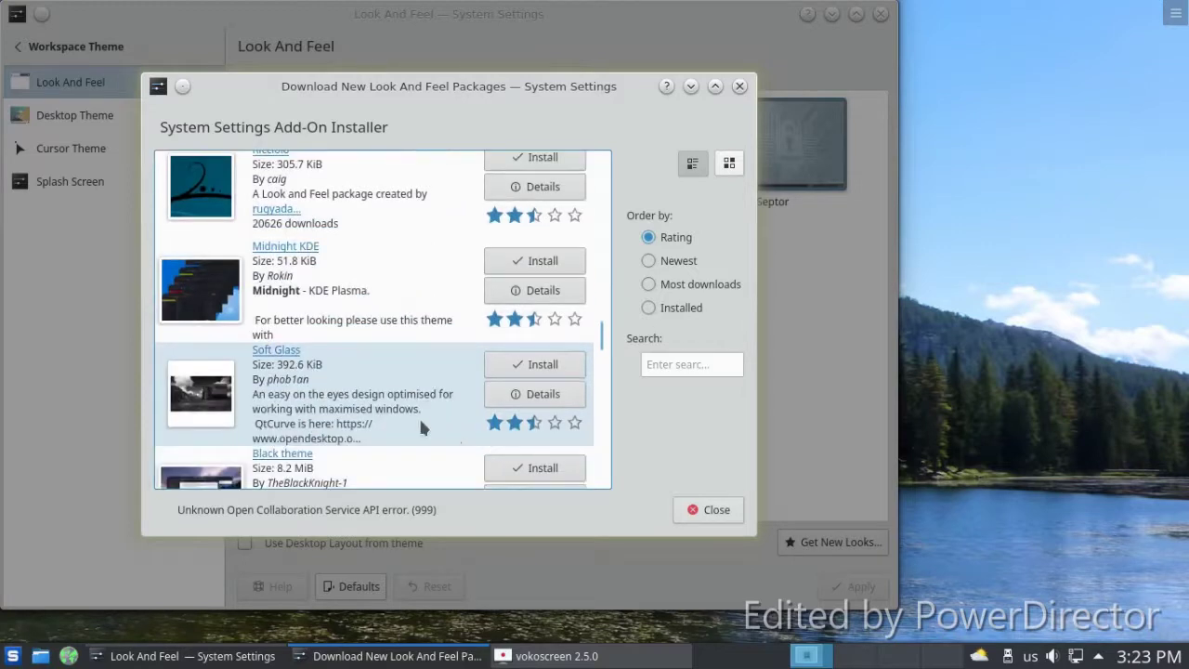
scroll(400, 344, "down", 2)
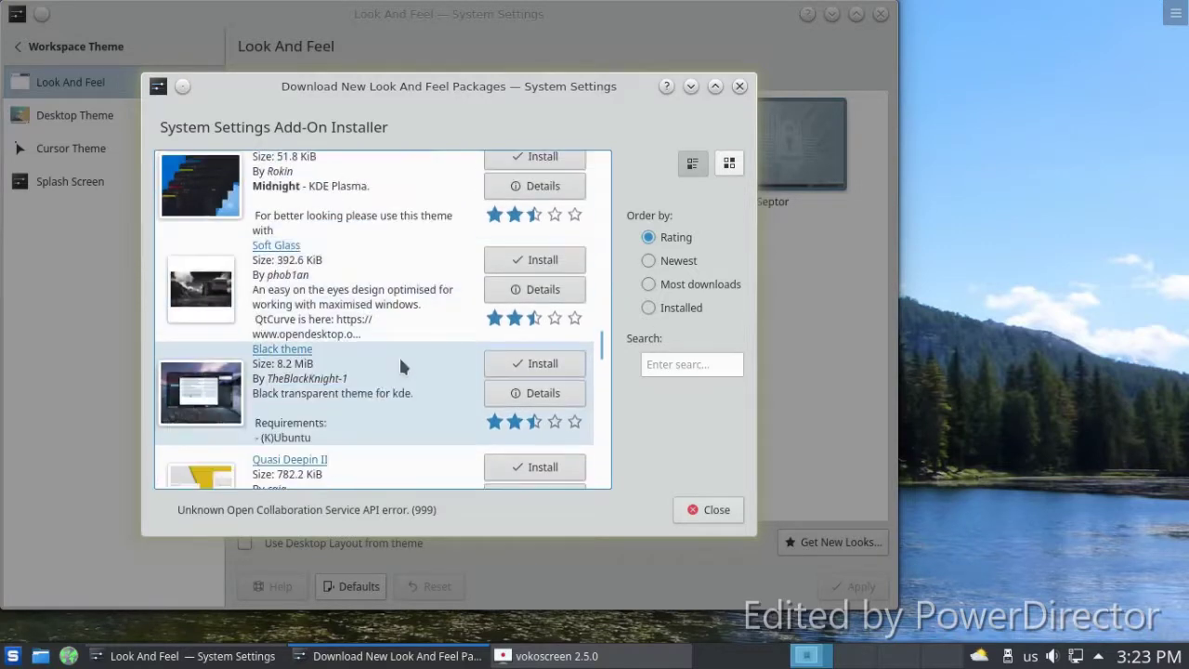
left_click(494, 363)
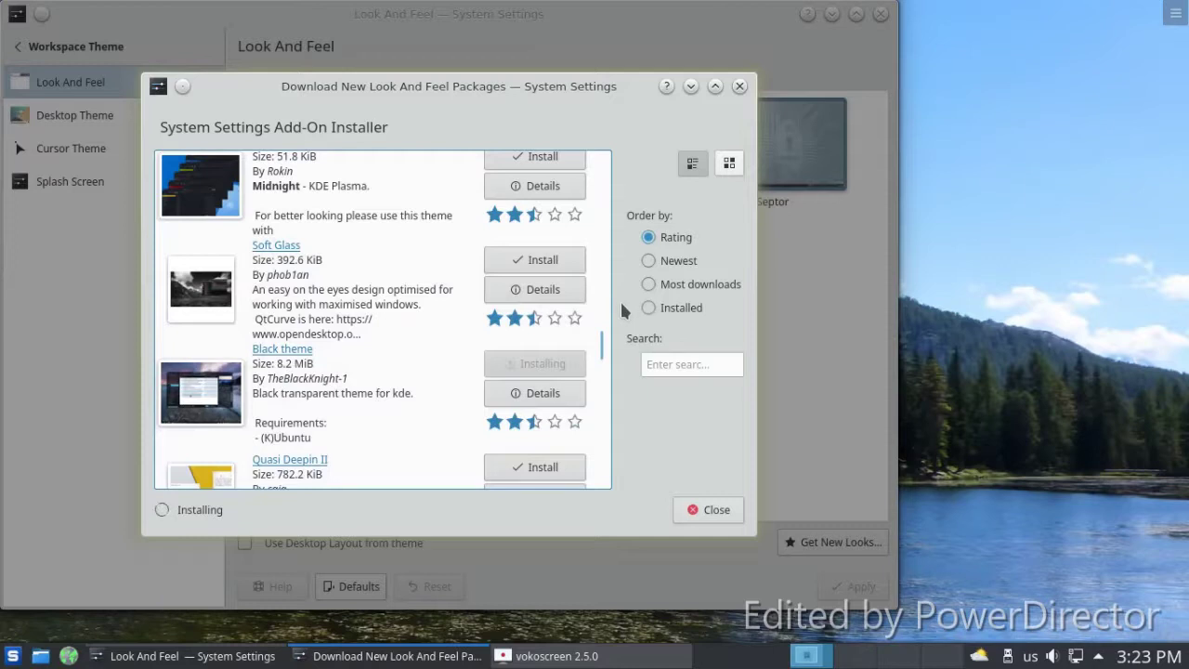
Close the add-on installer and apply the Breeze Dark look and feel.
left_click(707, 510)
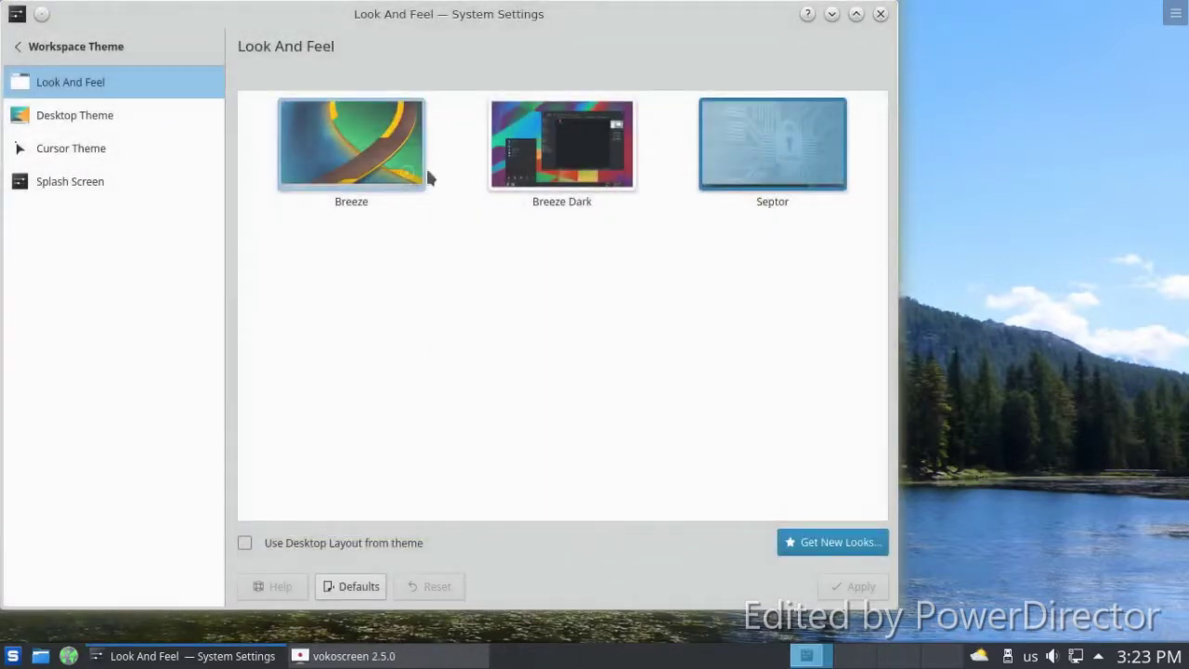
left_click(576, 151)
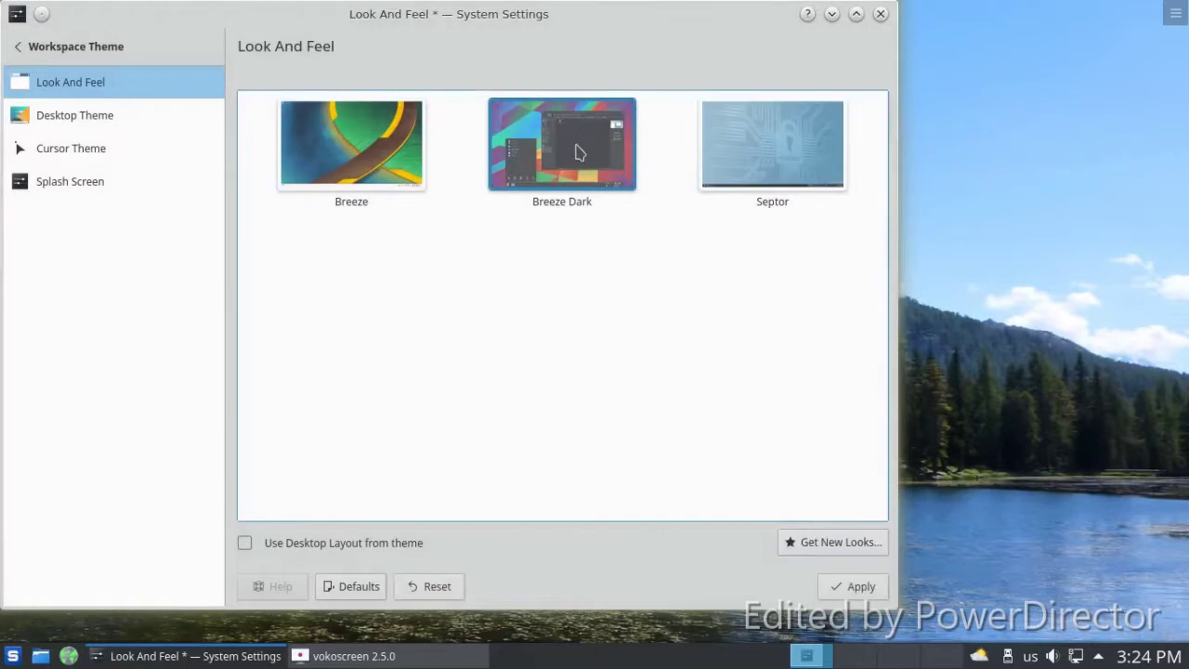
left_click(853, 586)
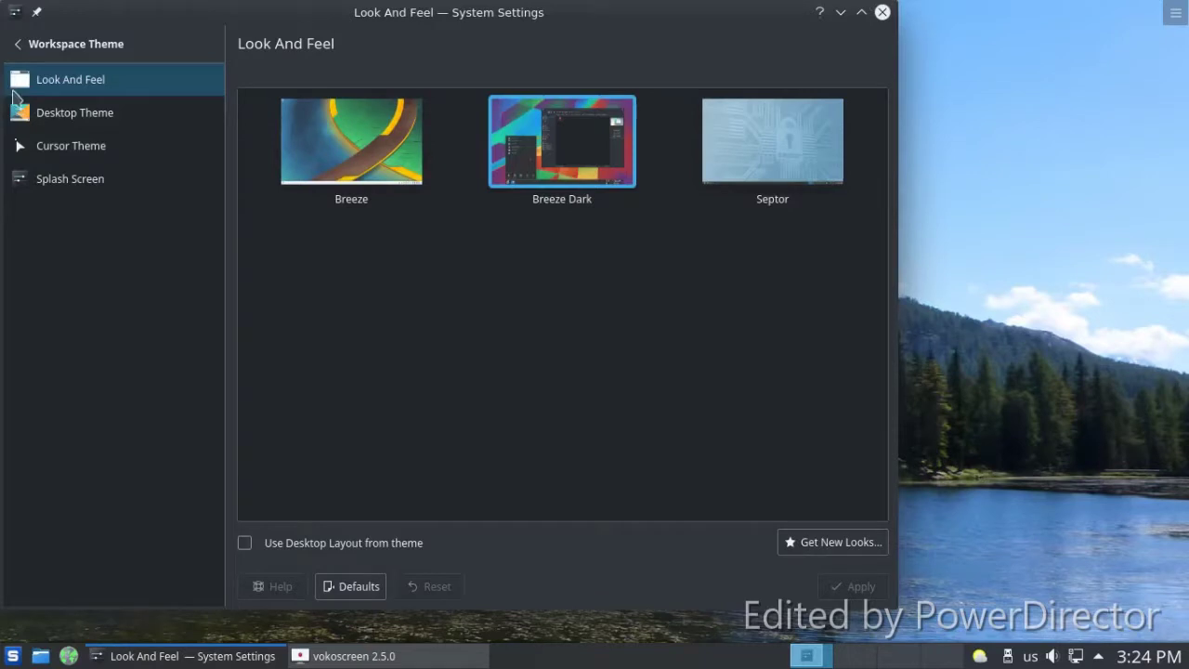
Download the Aya desktop theme from the online add-ons and apply it as the desktop theme.
left_click(49, 116)
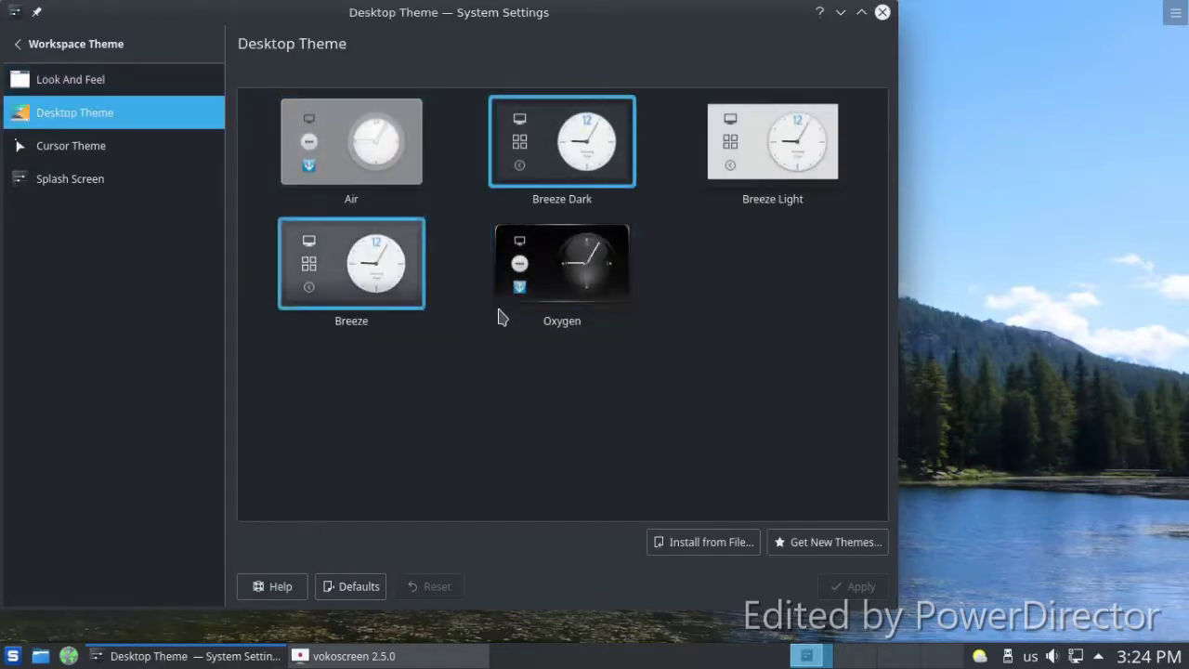
left_click(774, 541)
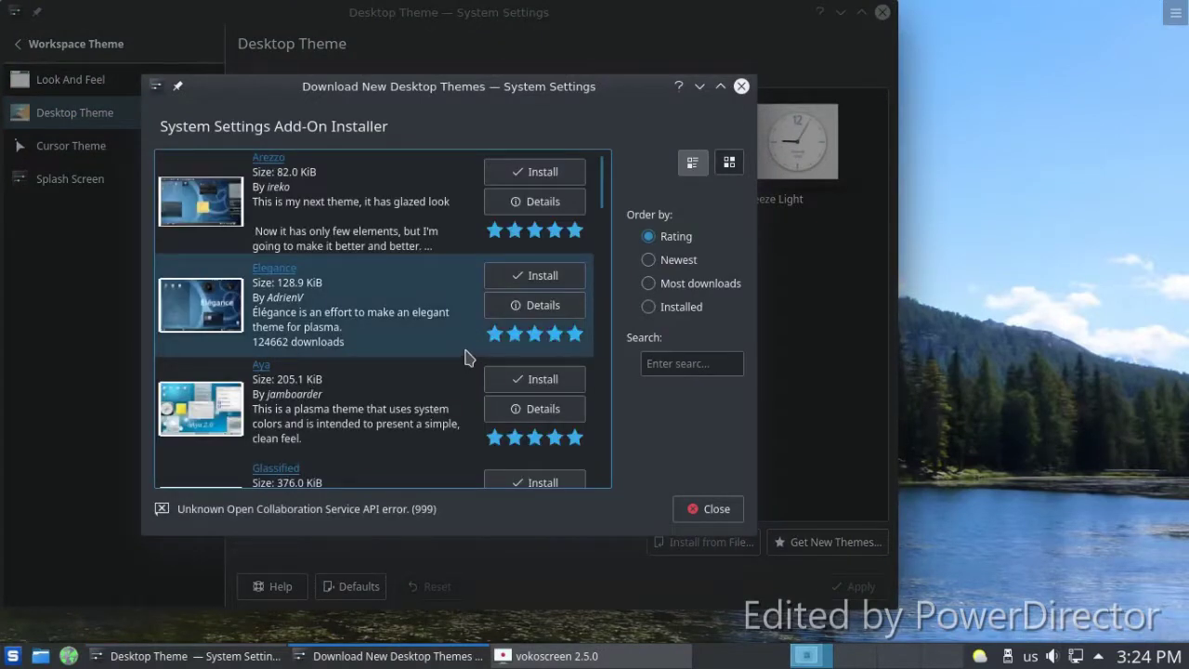
left_click(538, 379)
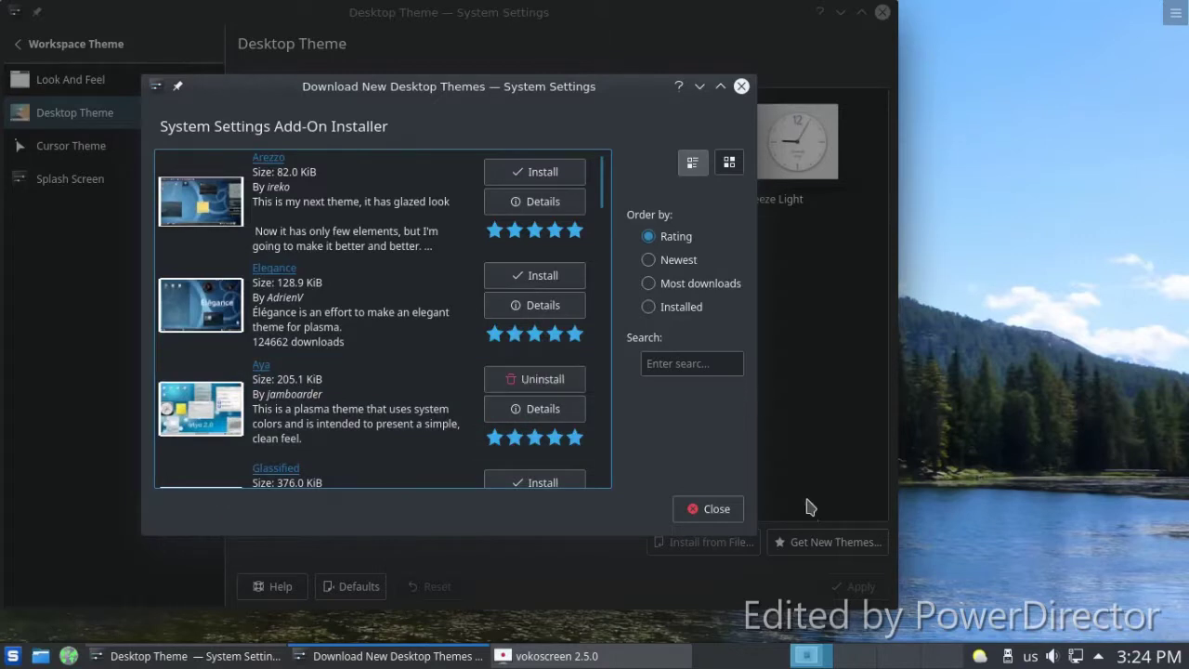
left_click(708, 509)
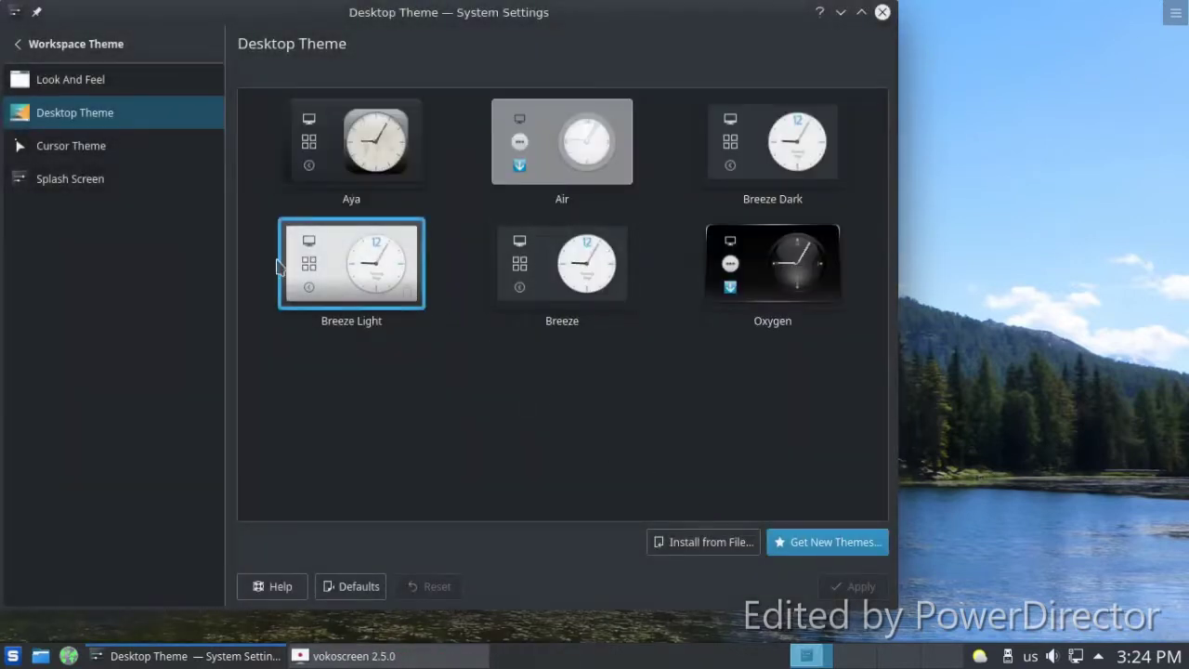
left_click(305, 180)
left_click(849, 586)
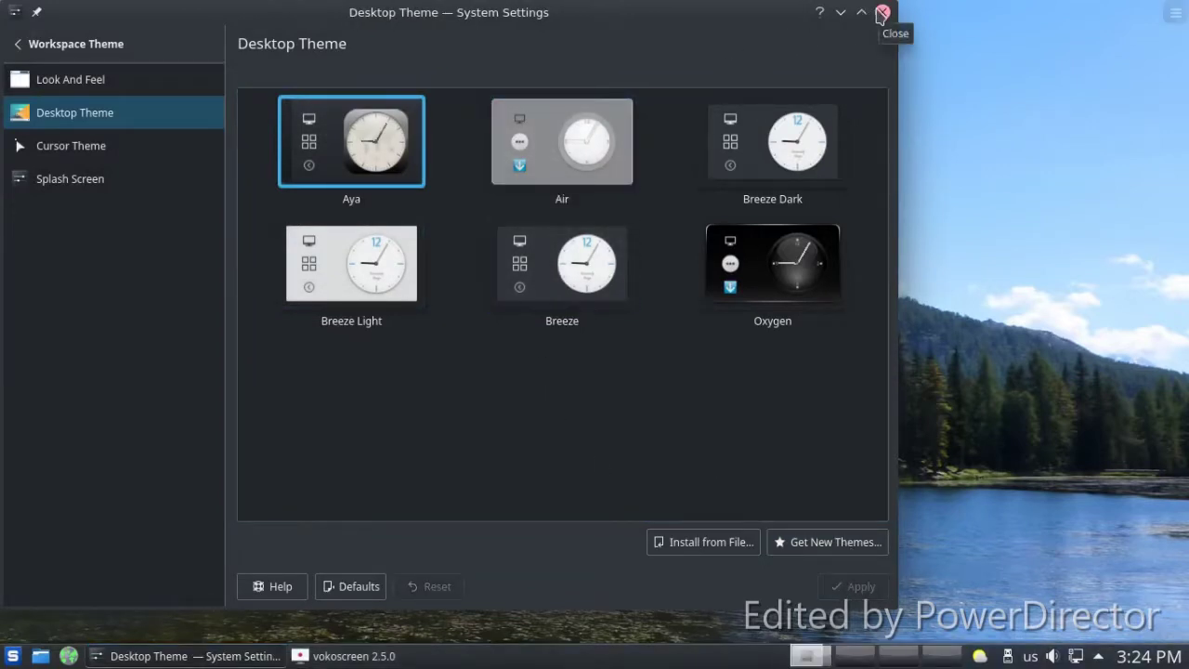
Look at the splash screen themes and apply the Breeze Snow mouse cursor theme.
left_click(79, 180)
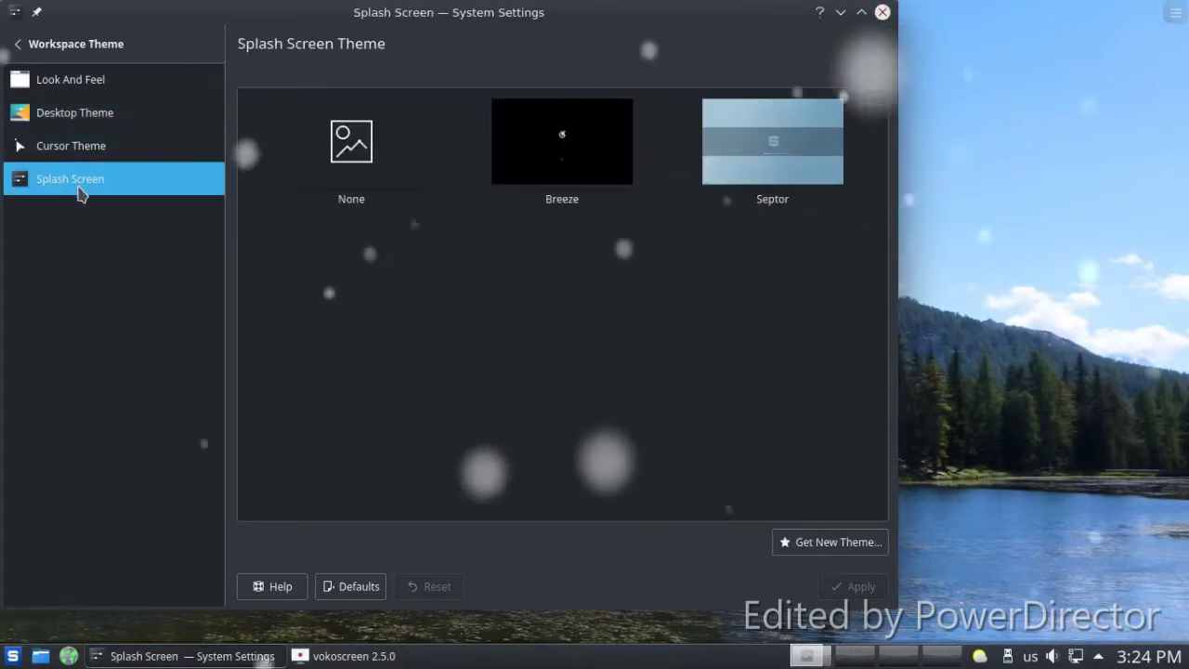
left_click(109, 148)
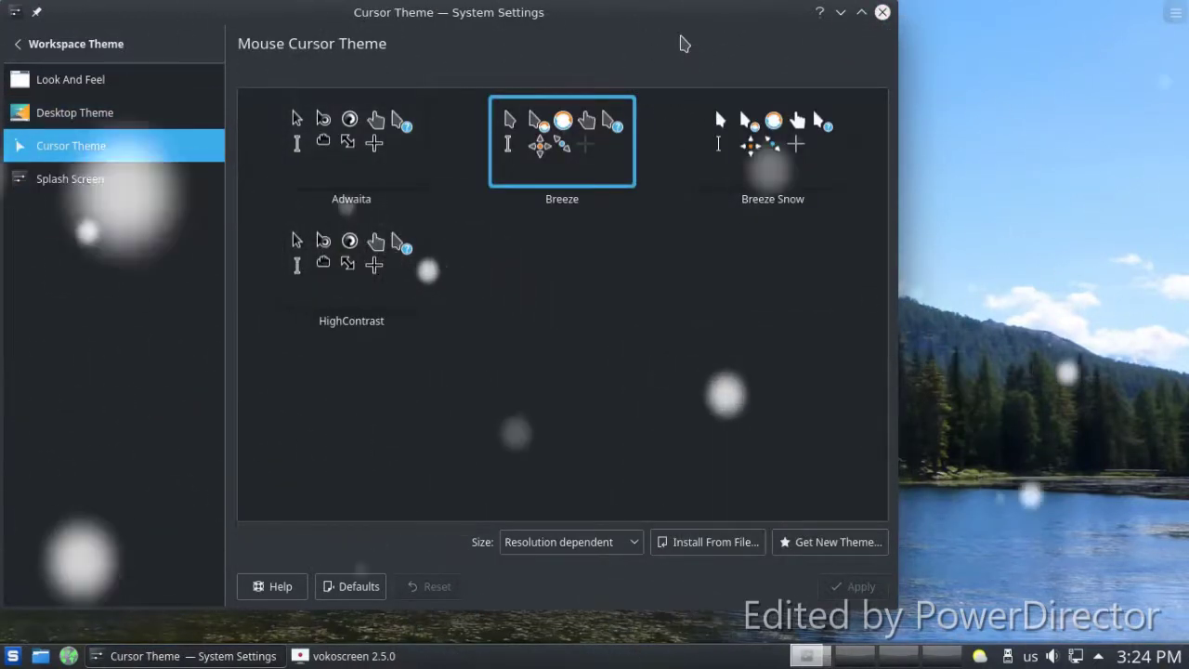
left_click(714, 130)
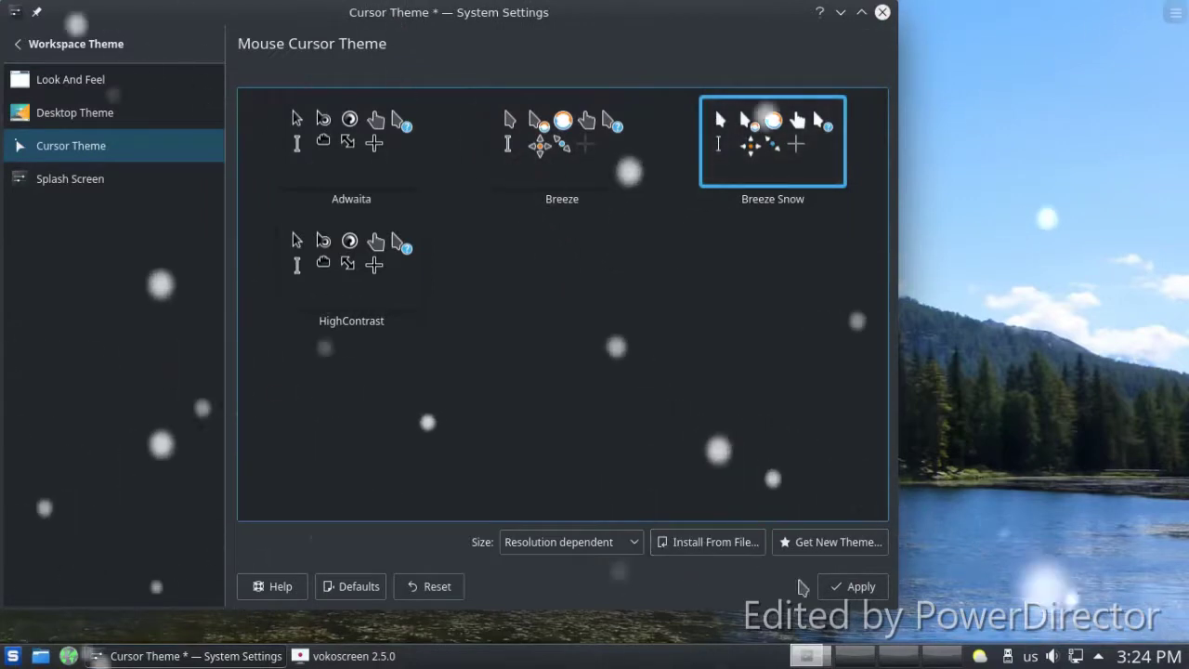
left_click(855, 586)
Apply the HighContrast mouse cursor theme and close System Settings.
left_click(351, 269)
left_click(840, 589)
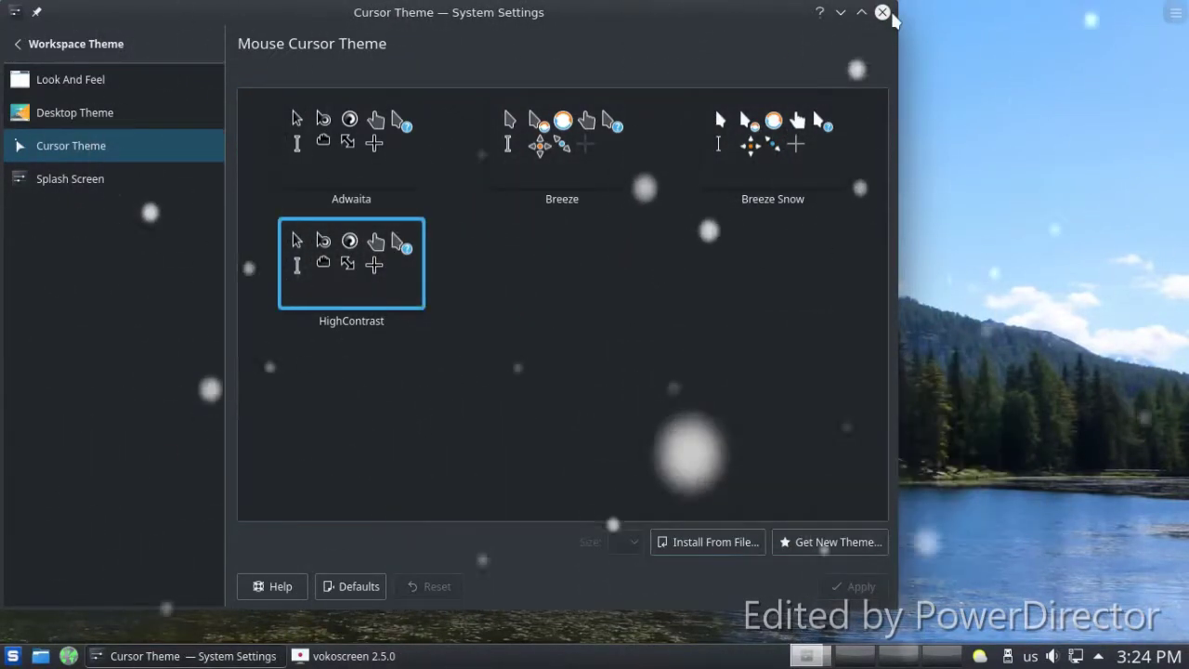
left_click(882, 12)
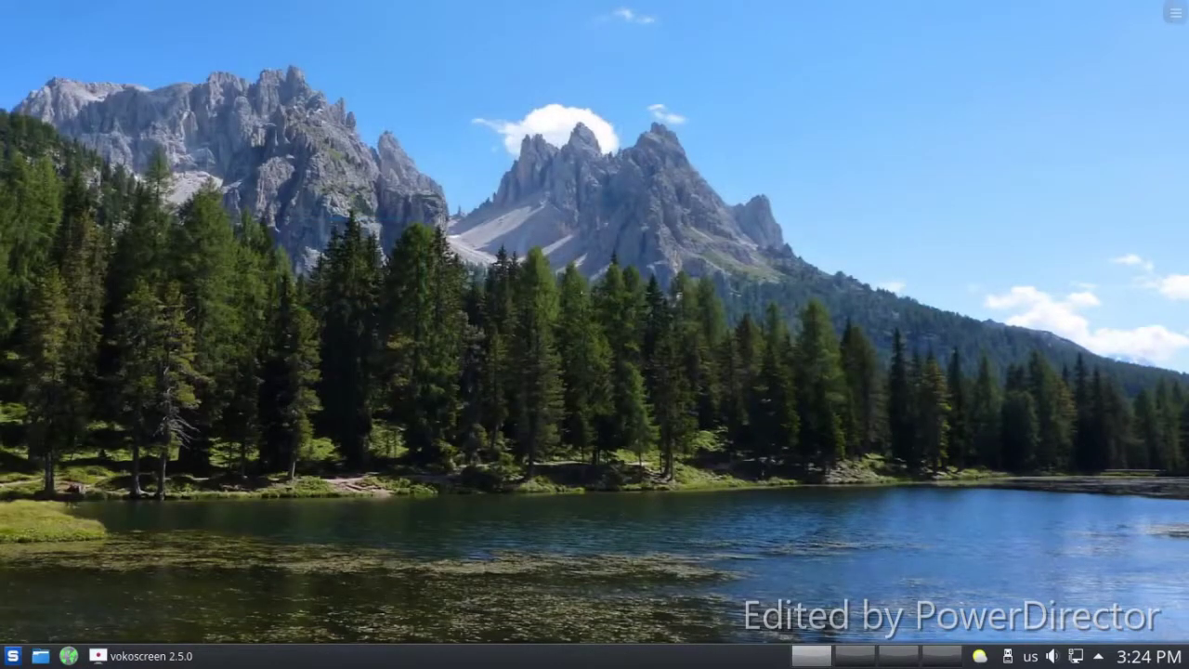
Examine the application launcher's Leave options for session and system, and dismiss the launcher.
key("super")
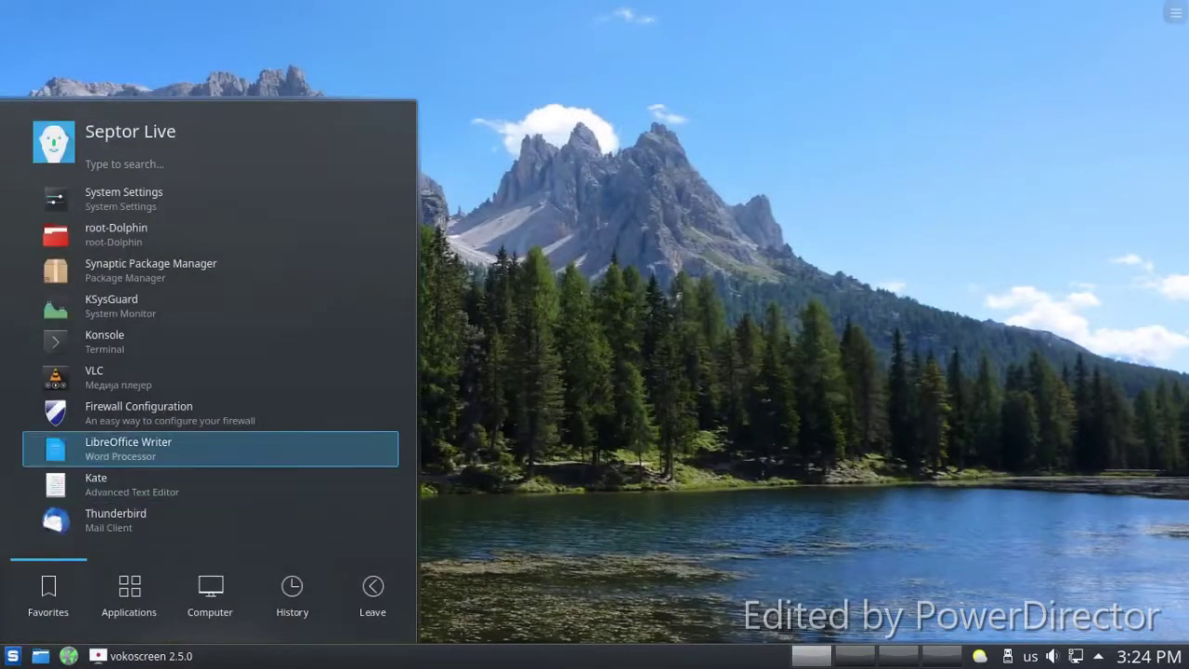
mouse_move(372, 596)
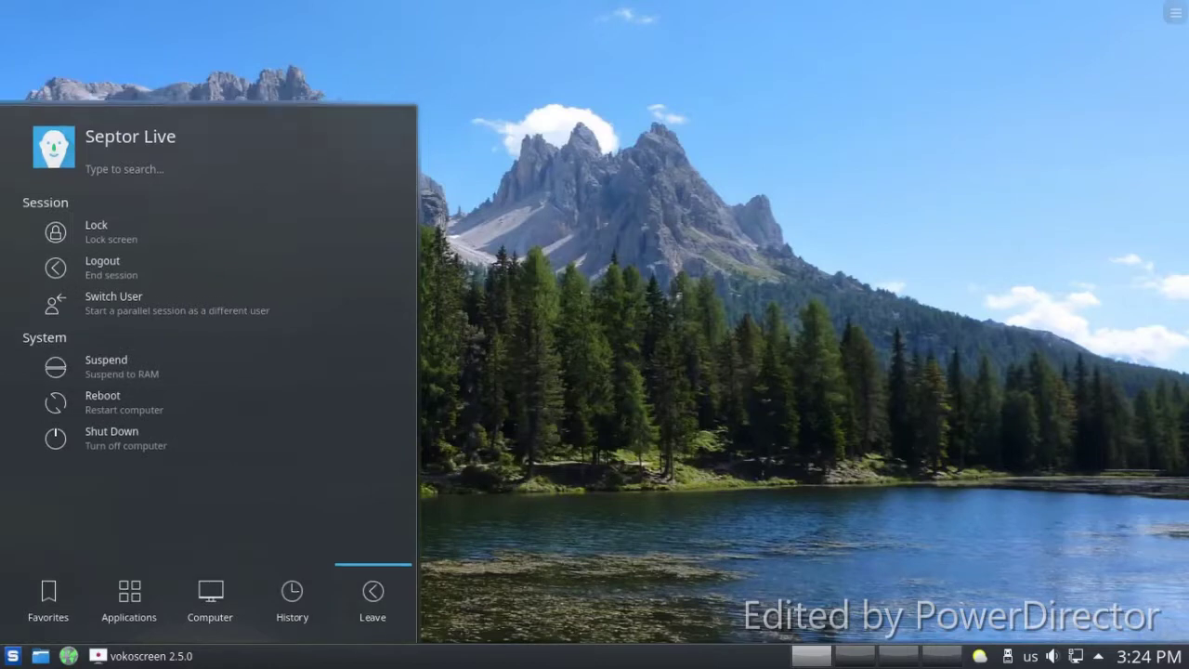
key("Escape")
View the appearance settings of the application launcher and close them without changing any option.
right_click(13, 656)
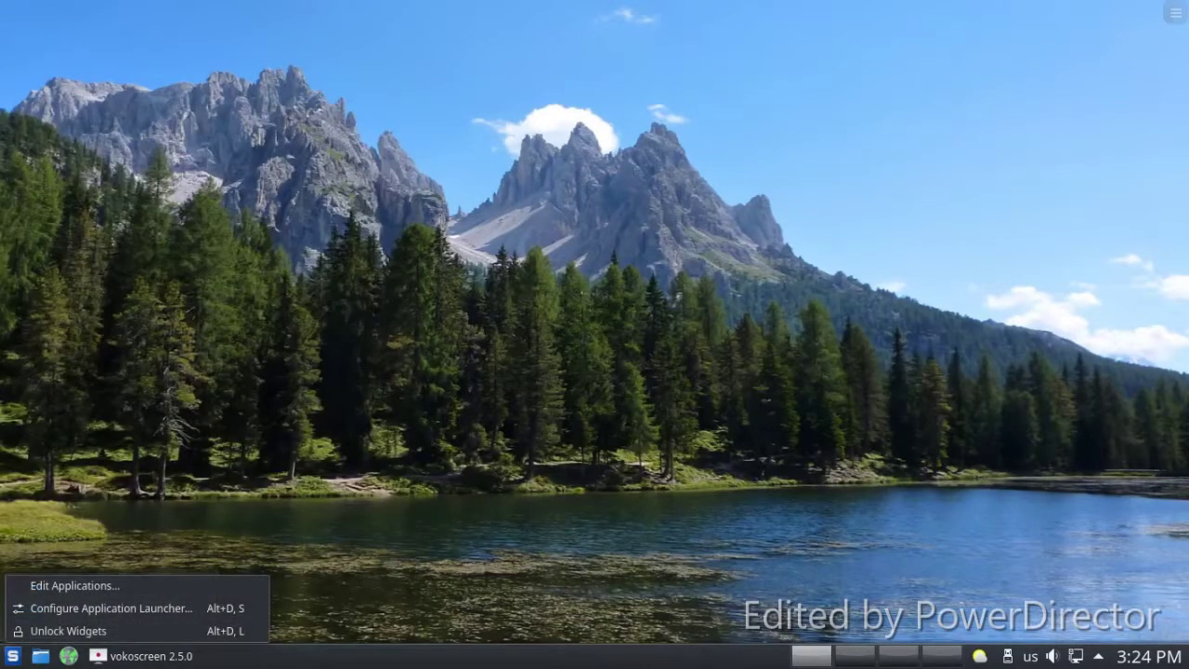
key("Down")
key("Down")
key("Return")
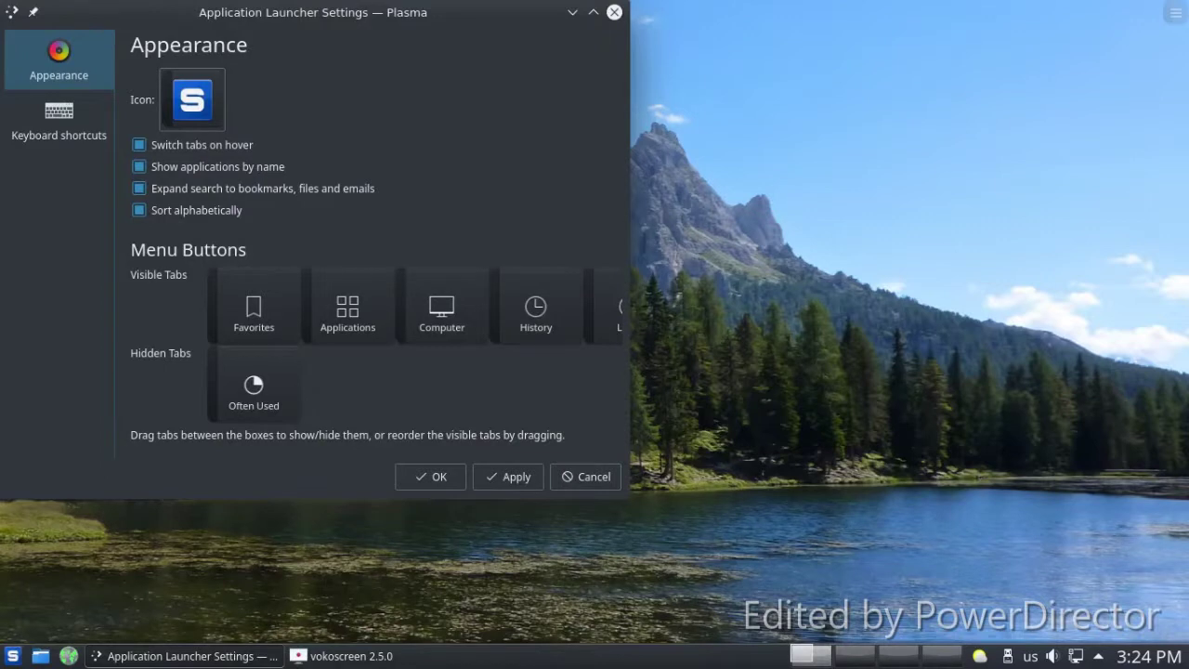
left_click(453, 481)
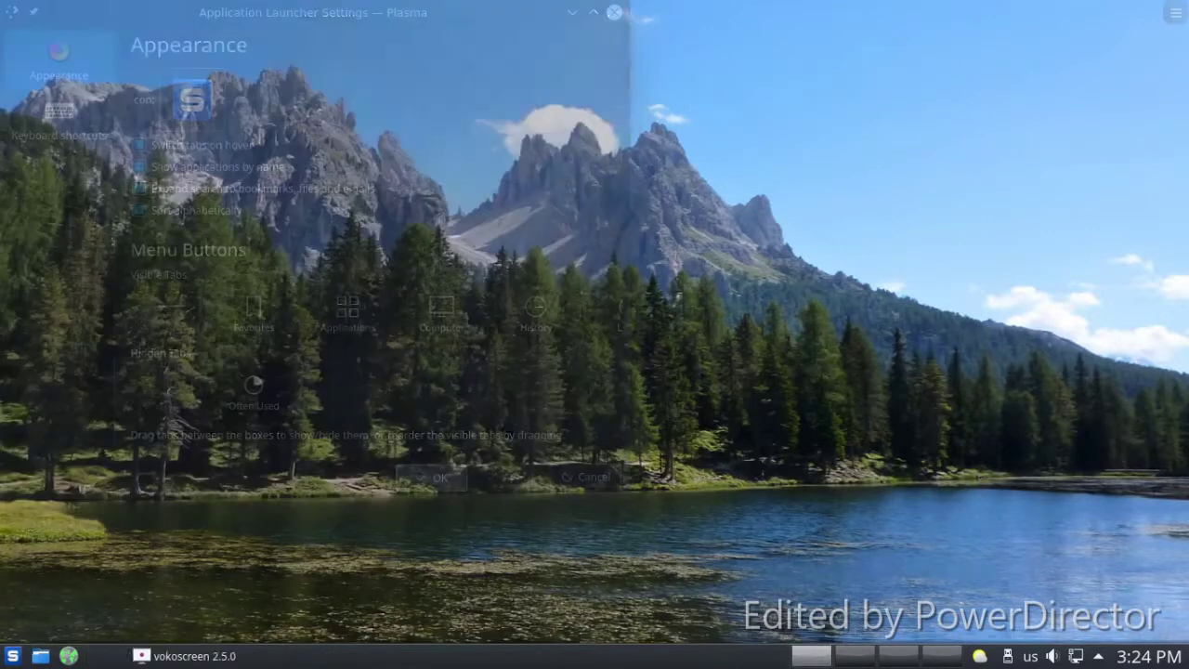
Check the keyboard shortcut assigned to the application launcher in its settings, and close the settings.
right_click(12, 656)
key("Up")
key("Up")
key("Return")
left_click(59, 120)
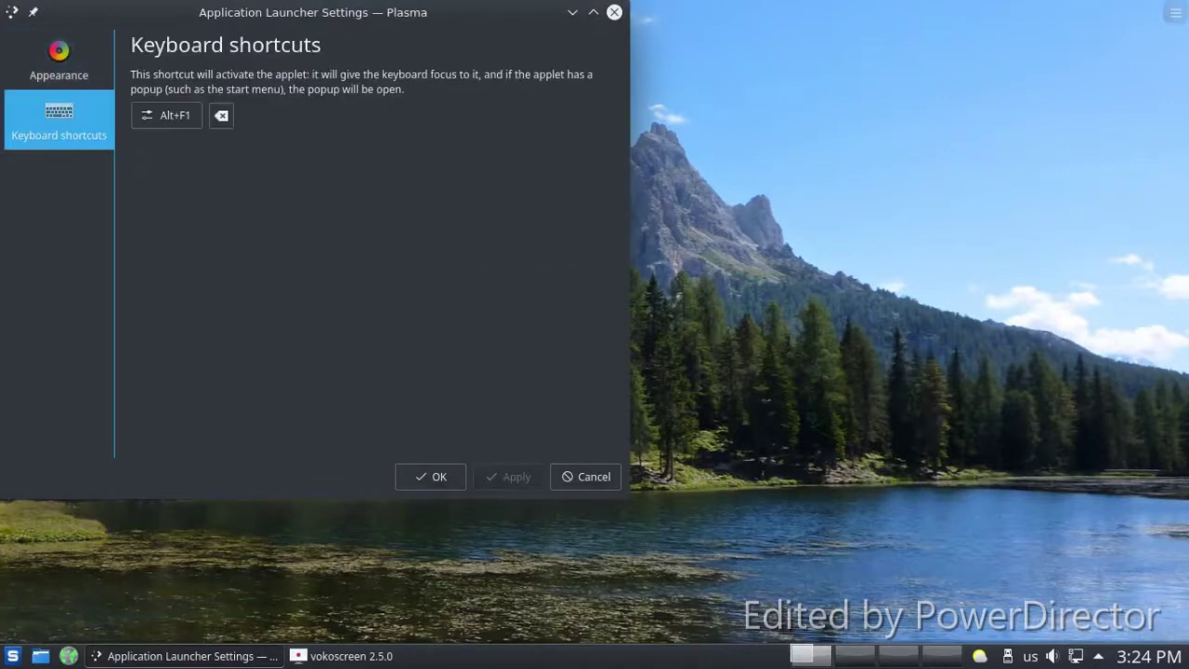
key("Escape")
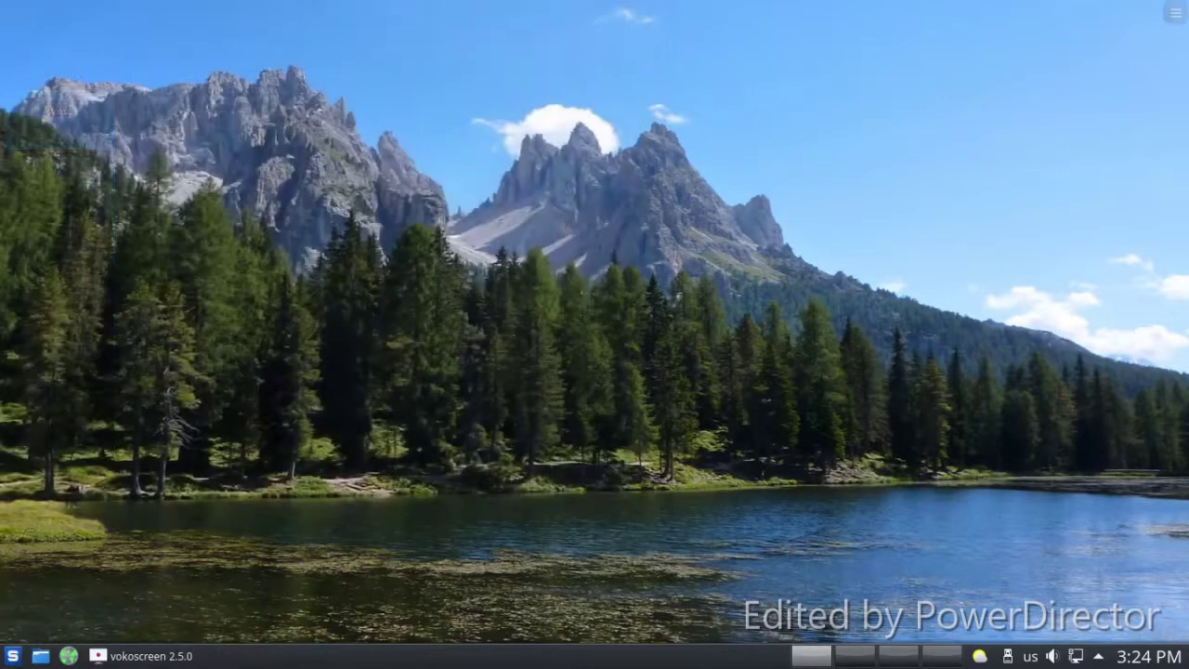
Launch KInfoCenter from the System category of the application launcher.
key("alt+F1")
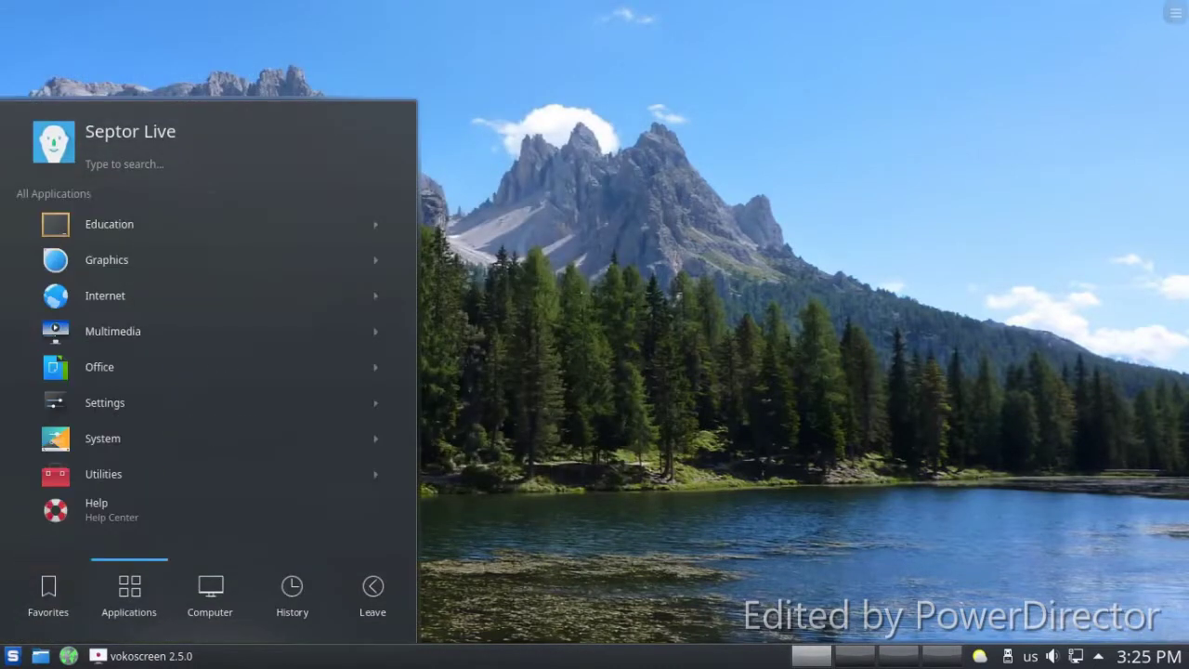
key("Up")
key("Up")
key("Up")
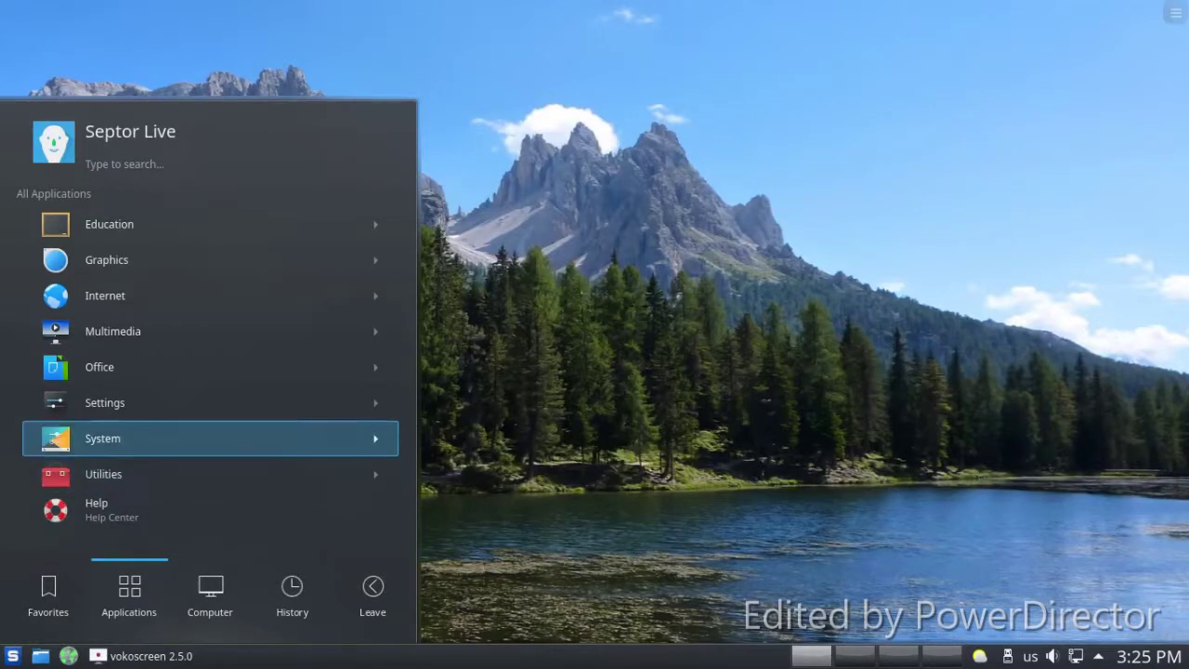
key("Right")
key("Up")
key("Up")
key("Up")
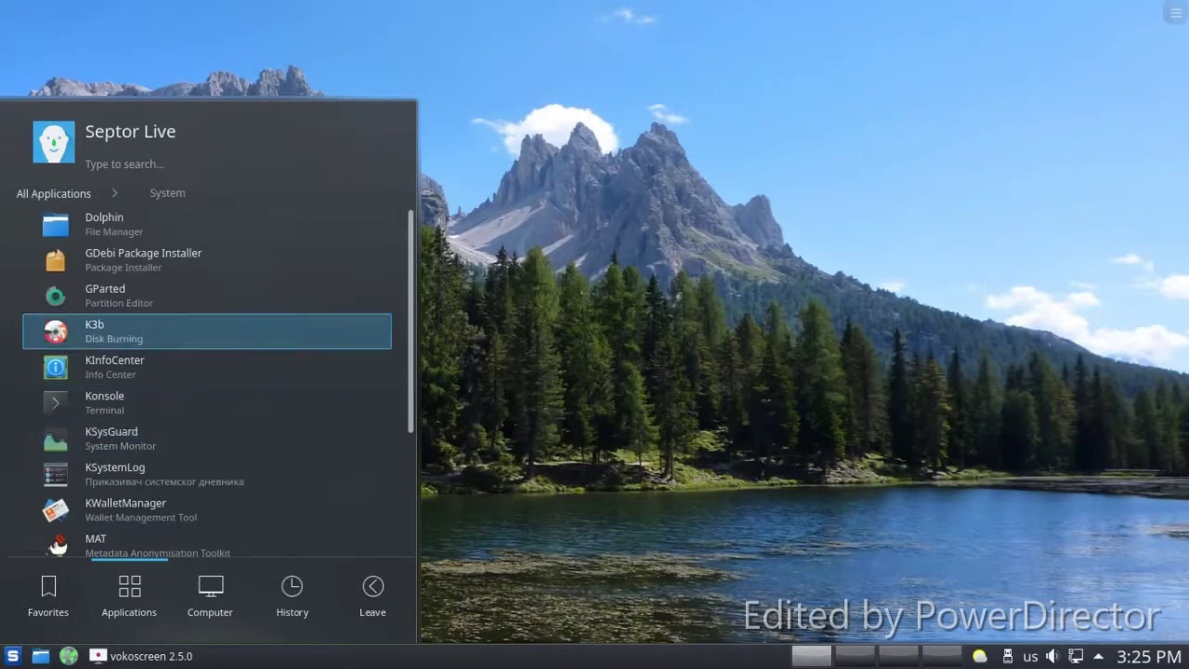
key("Down")
key("Return")
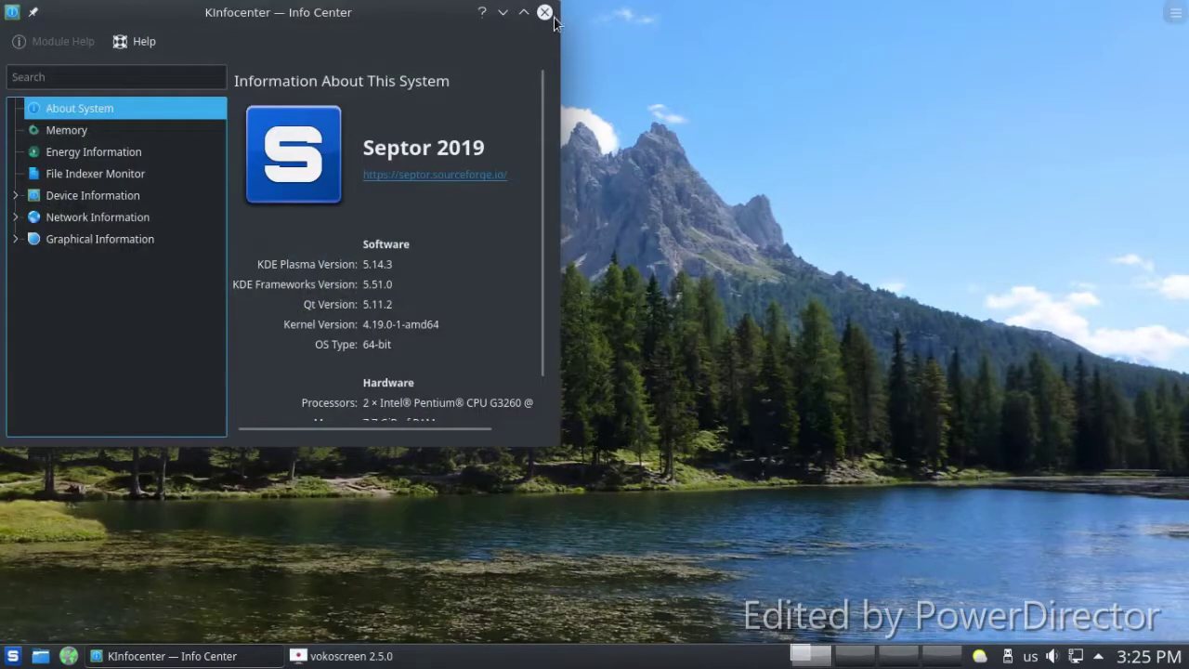
Try to open the Septor website link from the system information page and dismiss the resulting error dialogs.
left_click(411, 178)
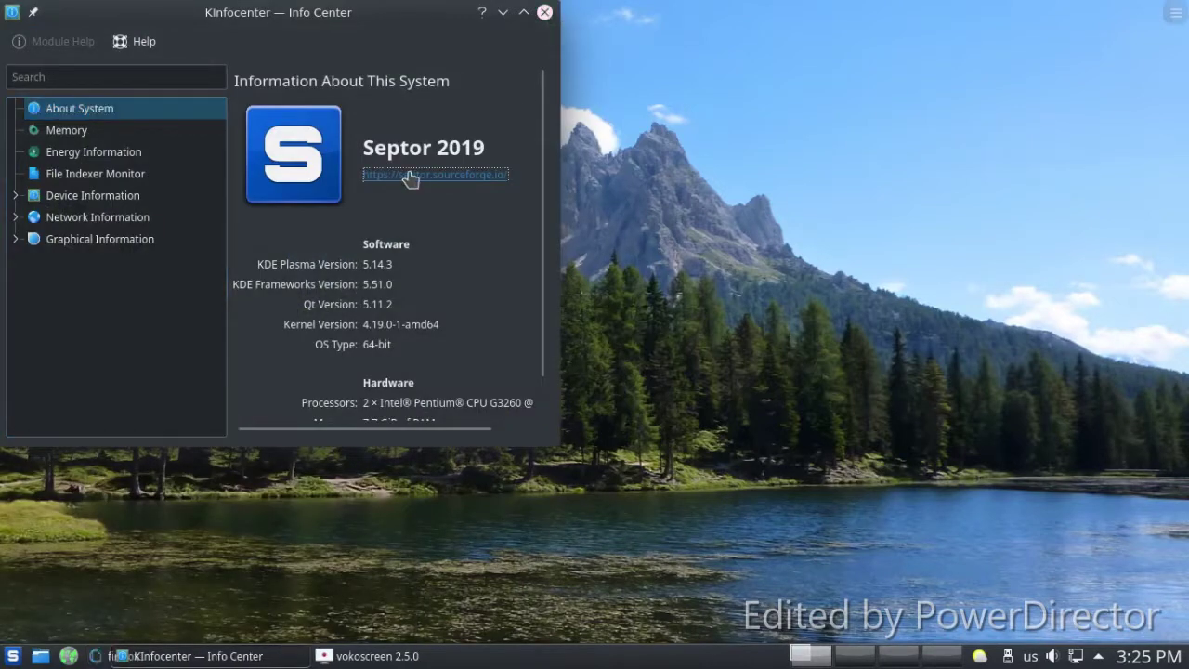
left_click(775, 328)
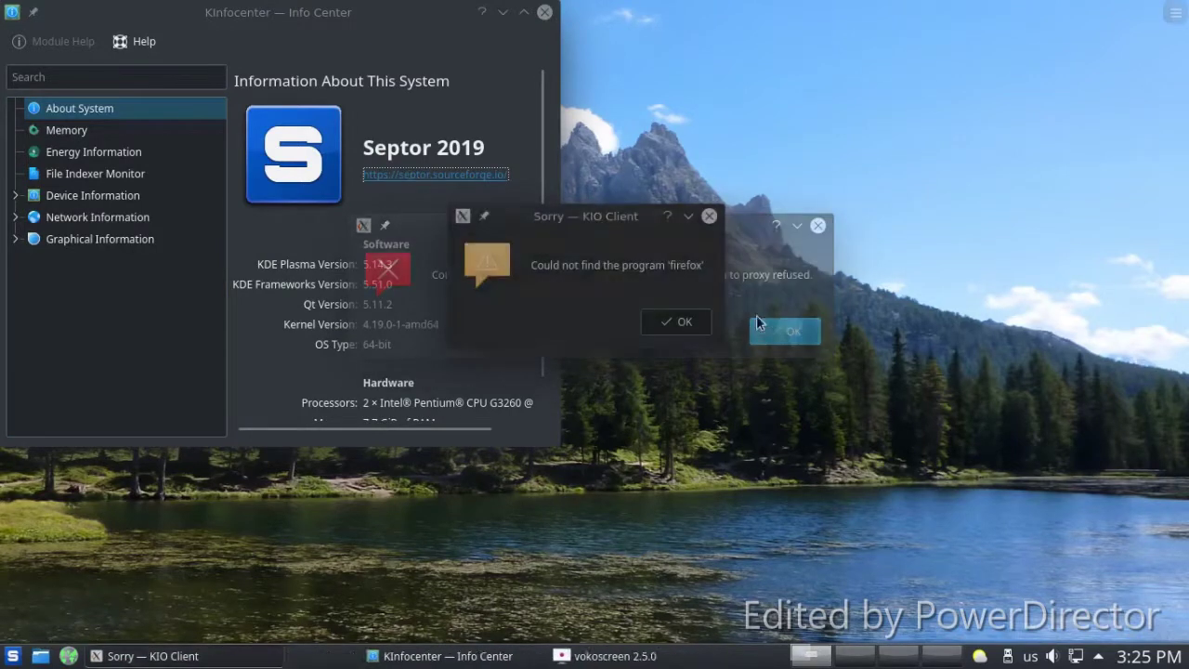
left_click(700, 323)
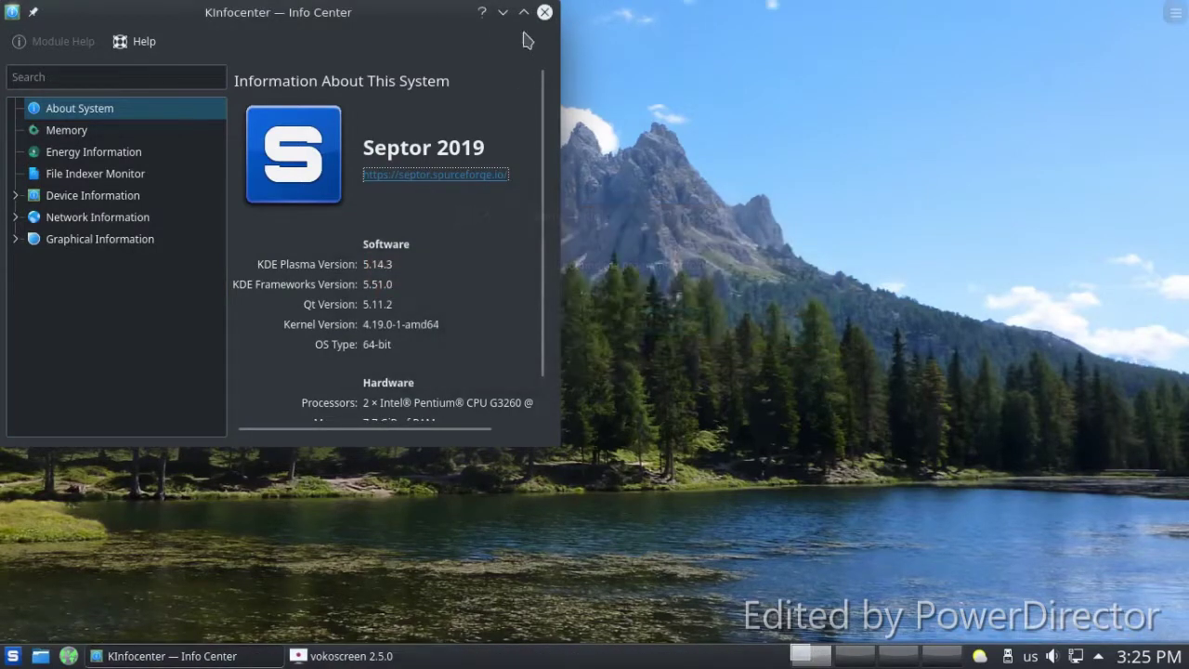
Close KInfoCenter and browse the application launcher's Settings category and its Favorites, Computer and History sections.
left_click(544, 12)
left_click(13, 656)
mouse_move(128, 596)
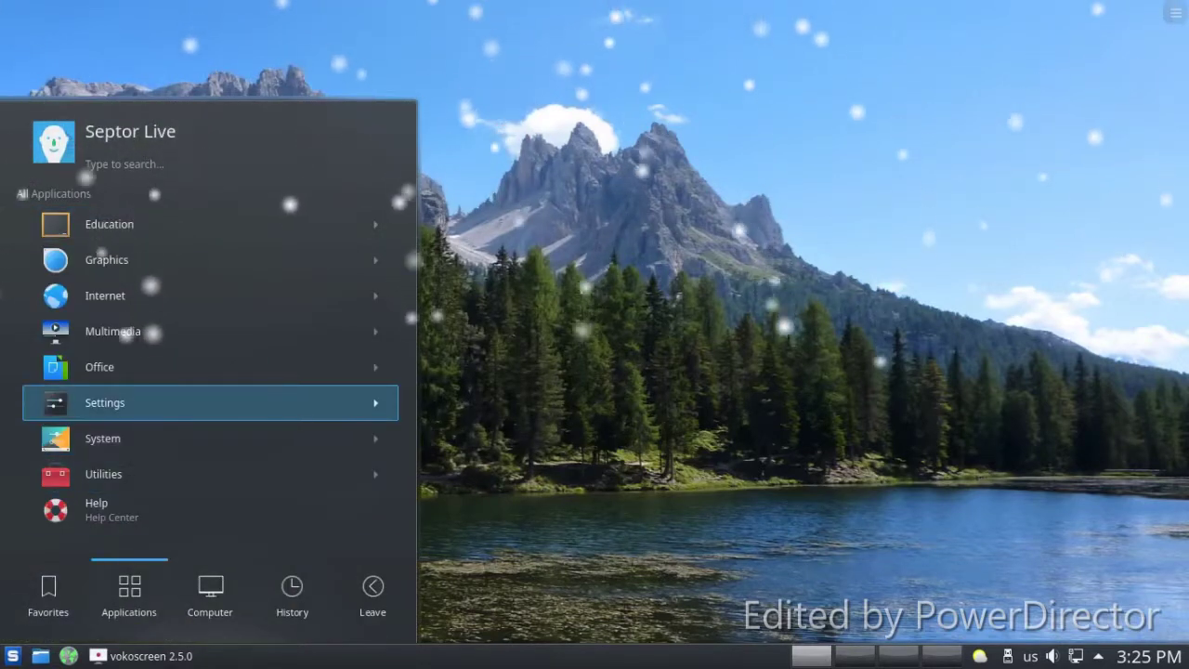
left_click(210, 402)
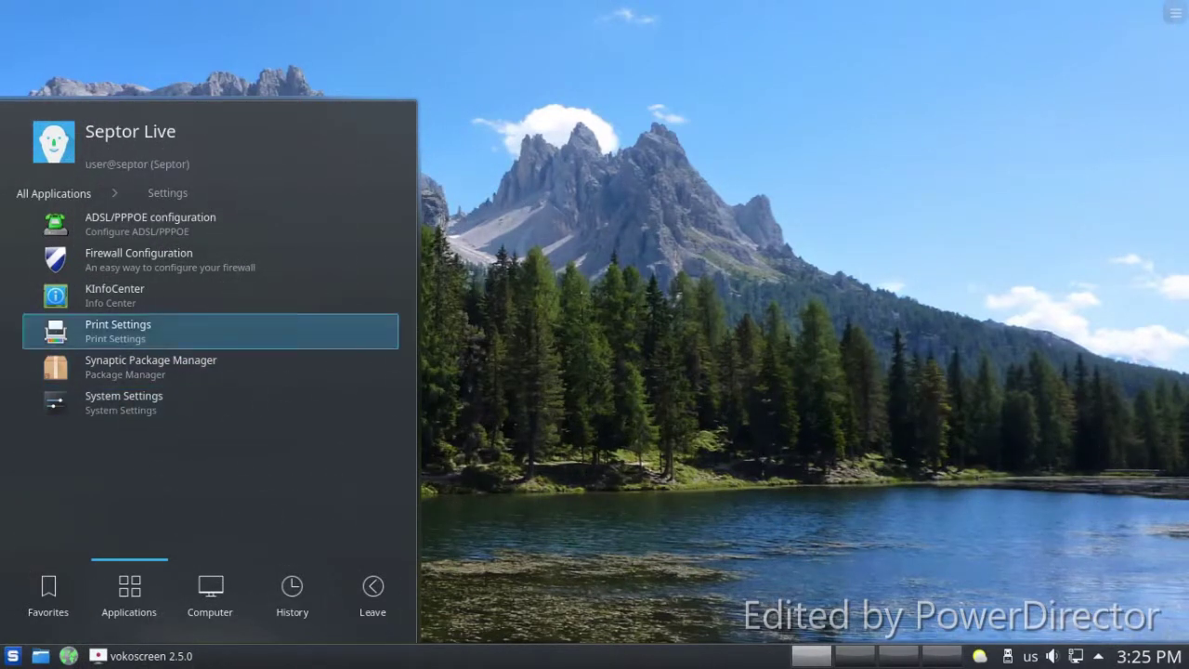
mouse_move(48, 594)
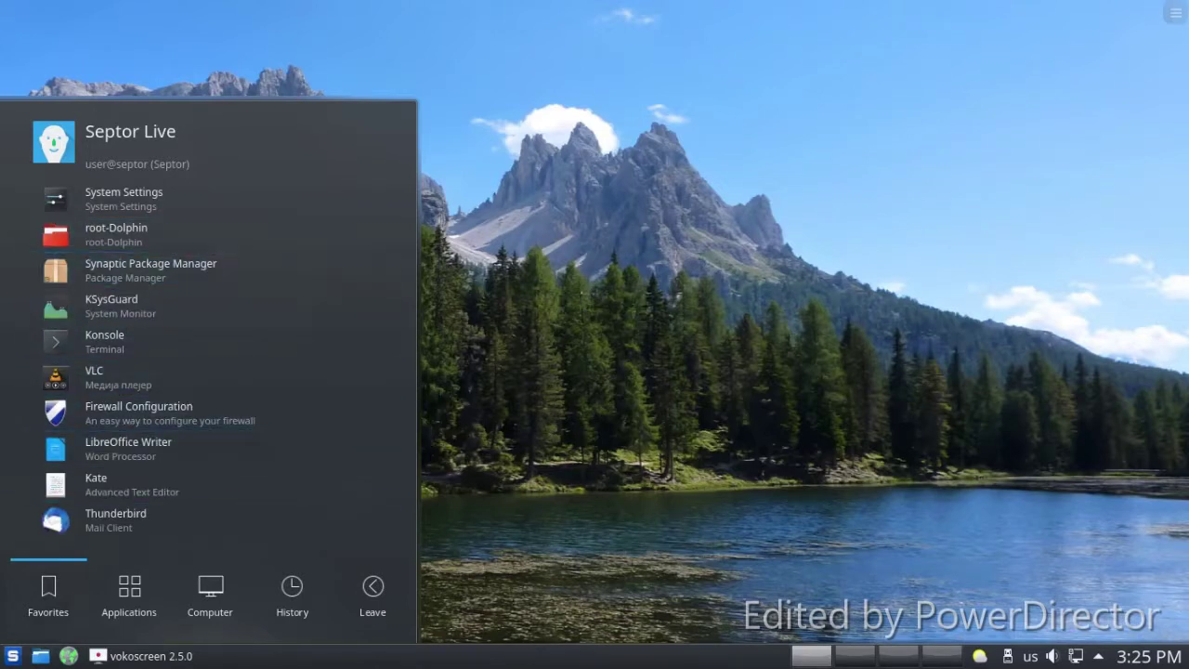
mouse_move(210, 595)
scroll(140, 492, "down", 4)
mouse_move(291, 595)
key("Escape")
Launch the Okular document viewer from the Office category of the application launcher, and close it.
left_click(13, 655)
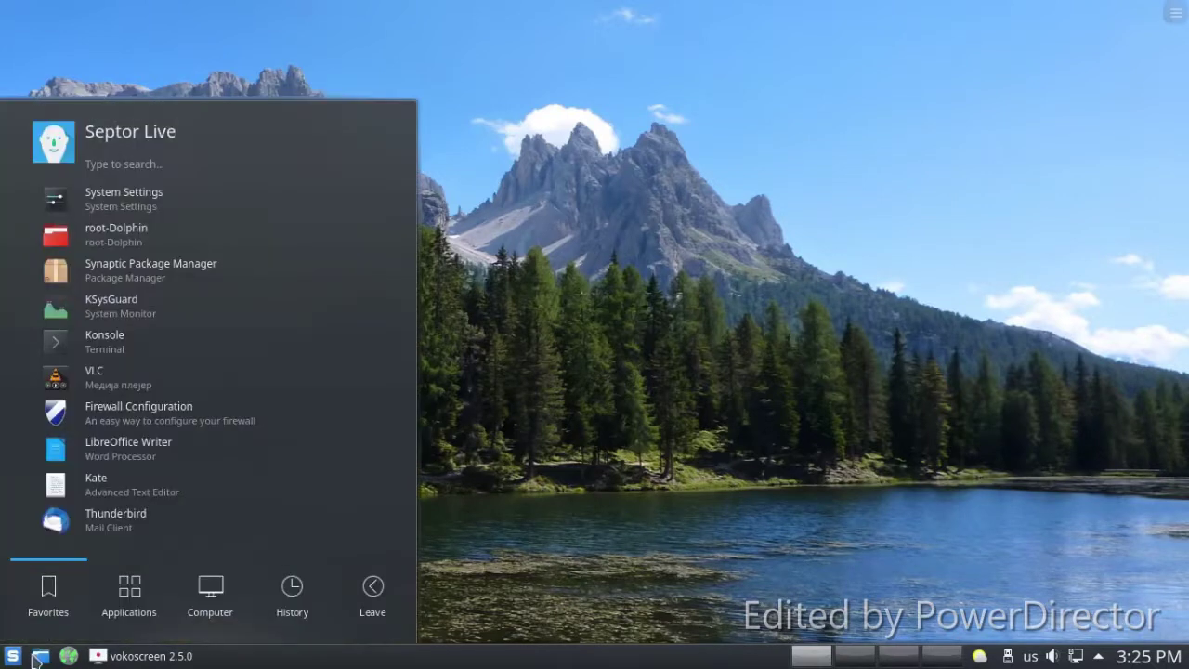
mouse_move(129, 595)
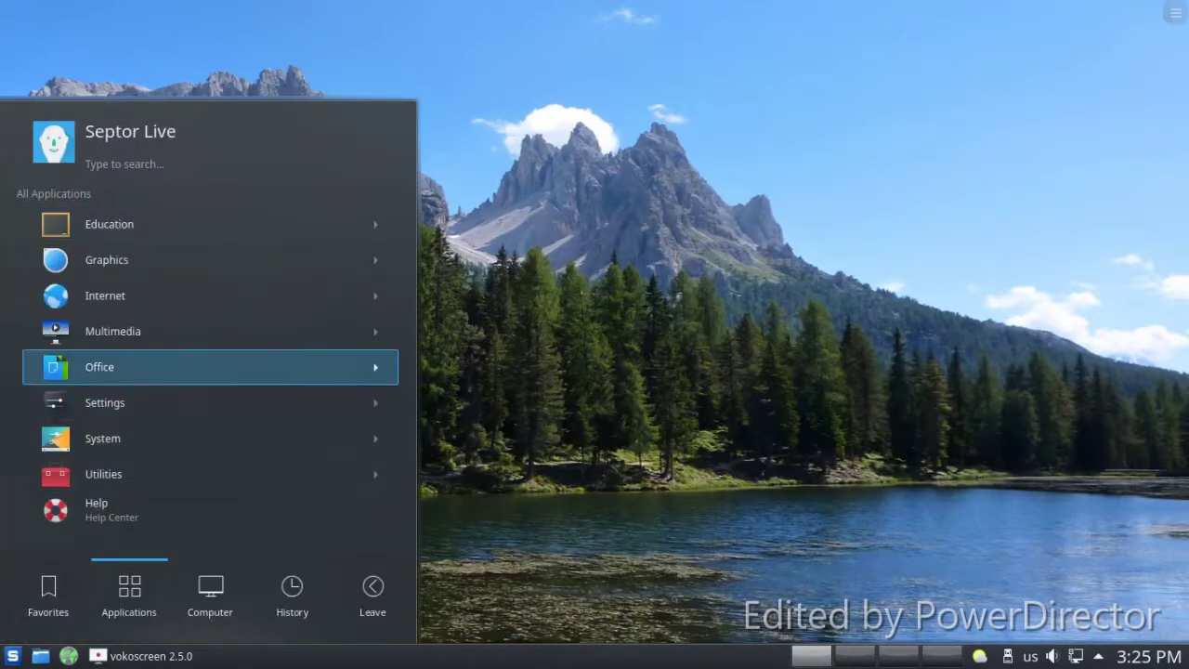
left_click(210, 367)
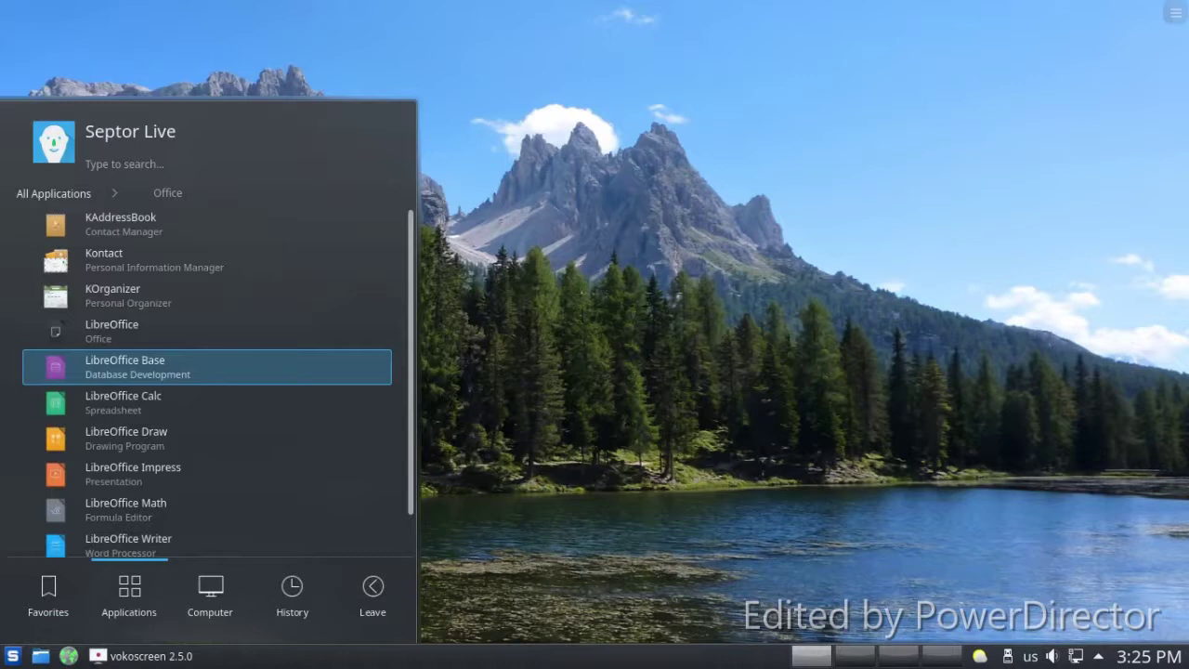
key("Down")
key("Down")
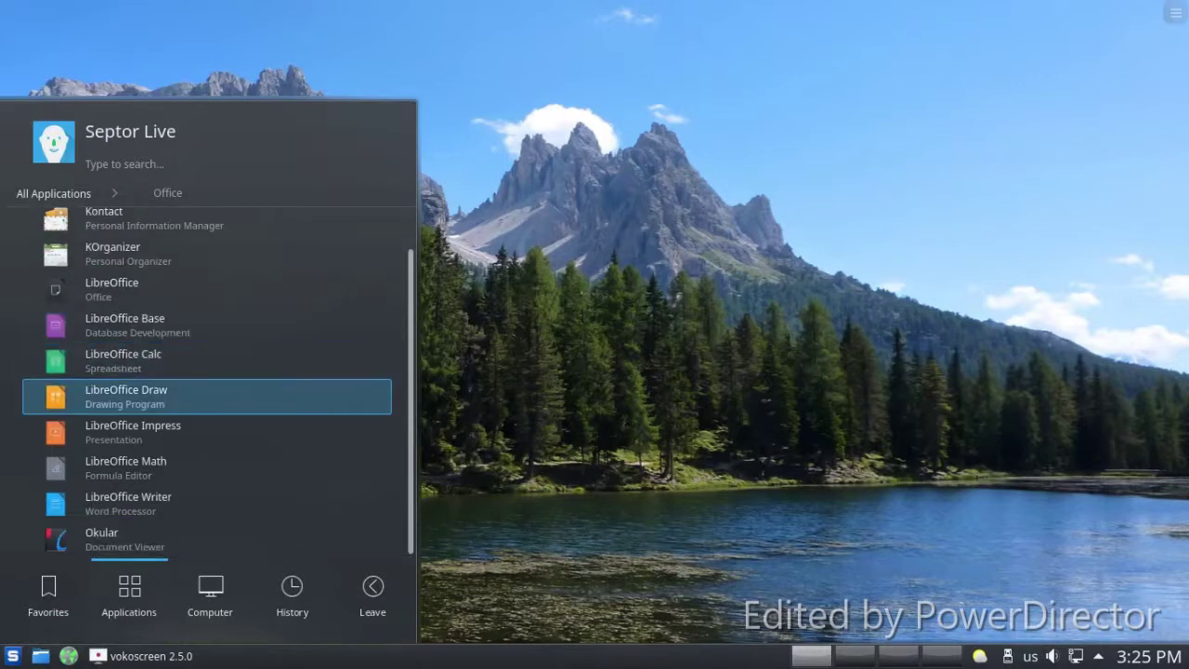
key("Down")
key("Down")
key("Down")
left_click(226, 526)
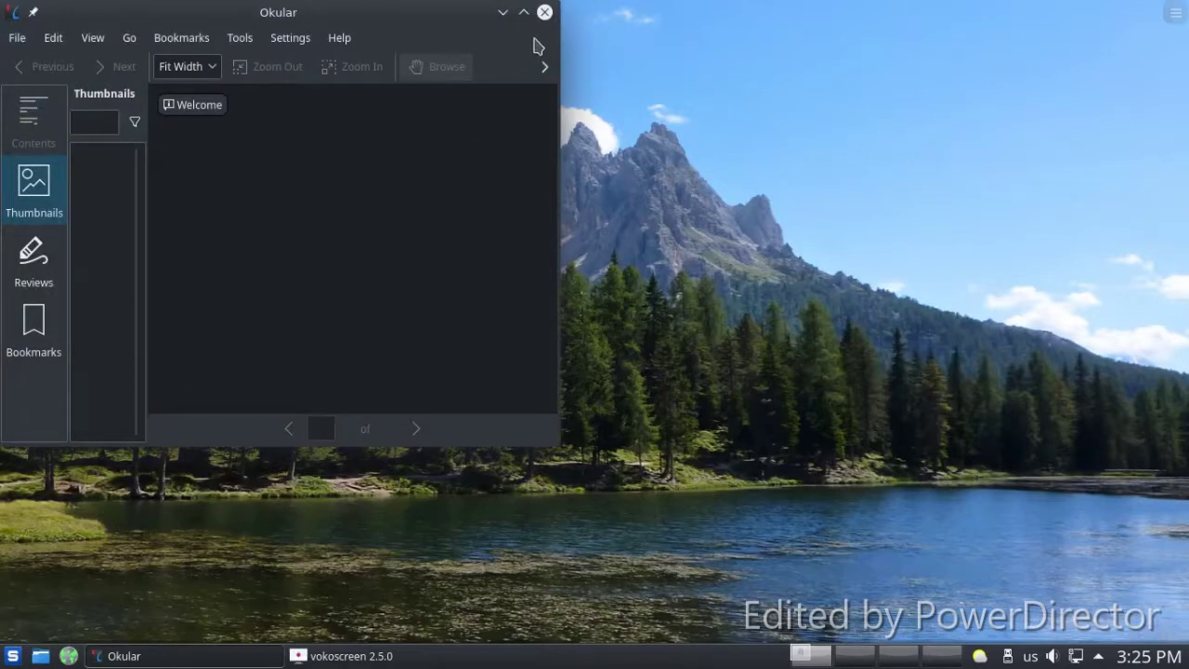
left_click(544, 12)
Launch Synaptic Package Manager from the launcher favorites to view its package list, and close it.
left_click(12, 656)
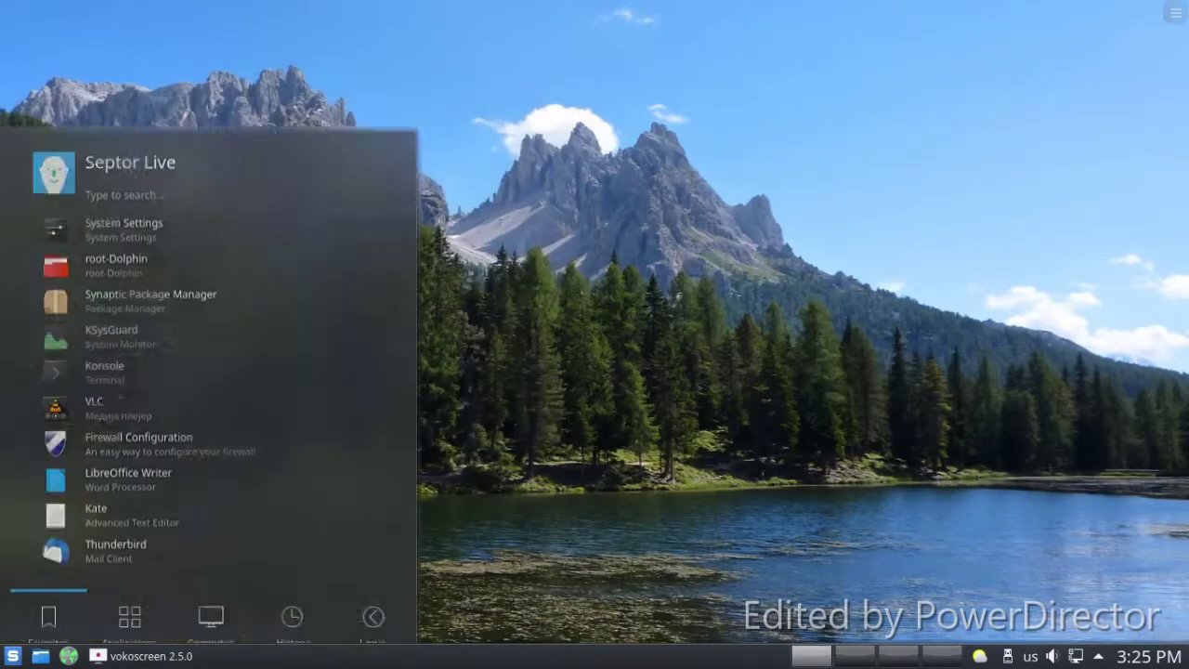
key("Up")
key("Up")
key("Up")
key("Up")
key("Up")
key("Up")
key("Up")
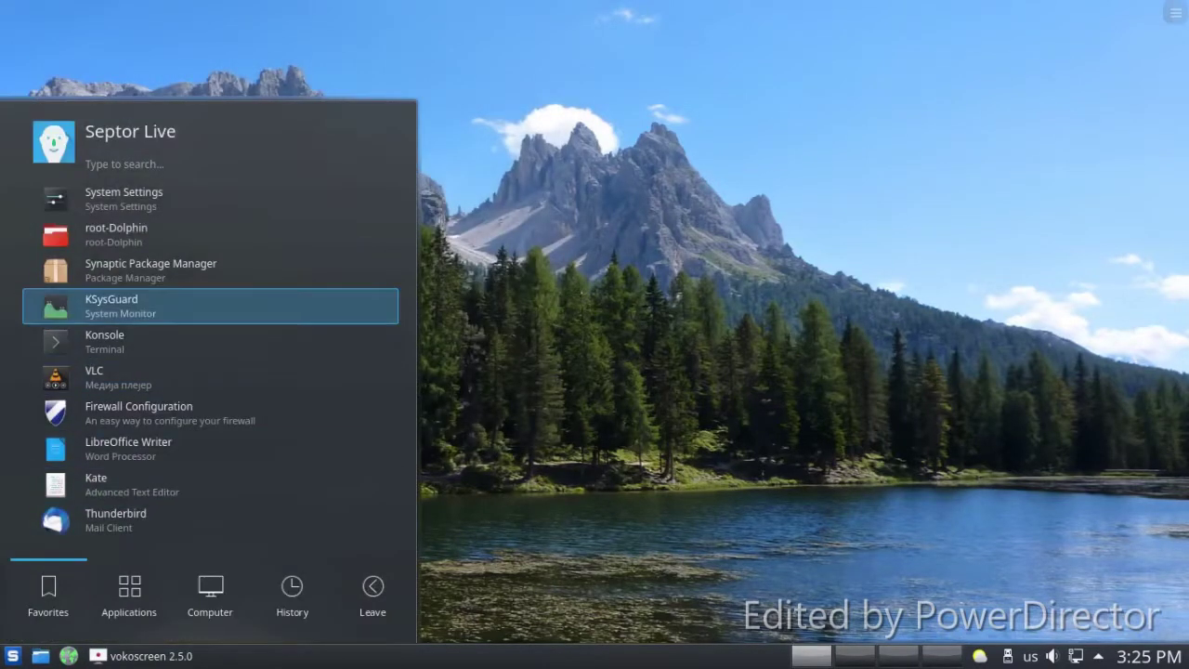
key("Return")
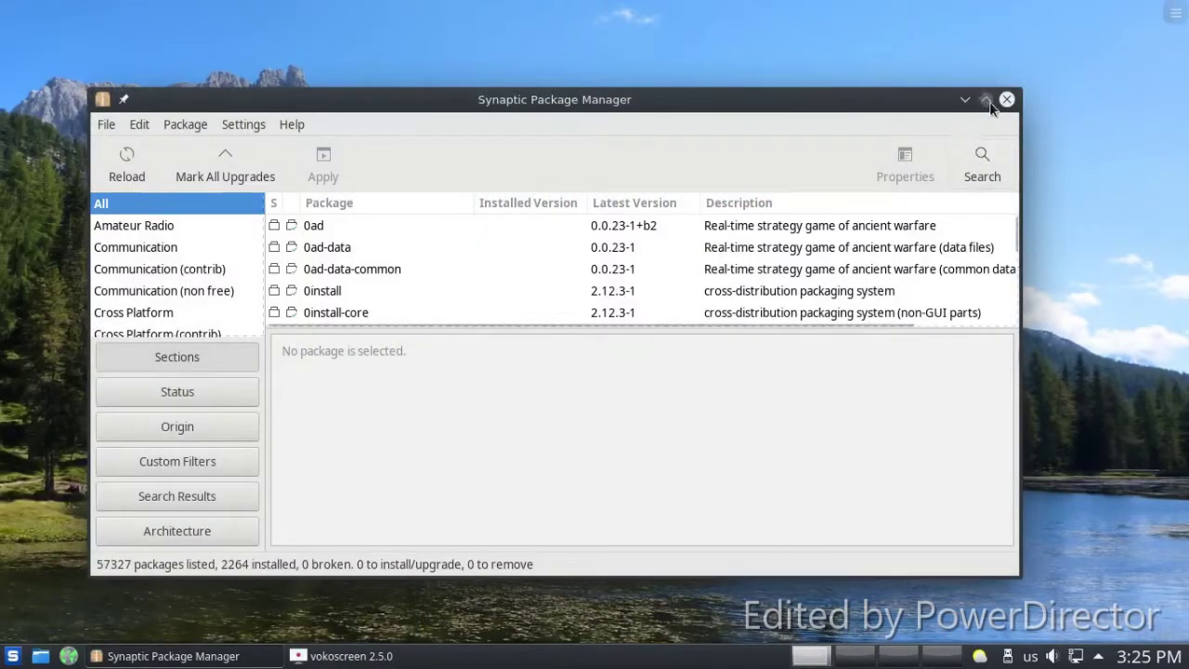
left_click(1006, 99)
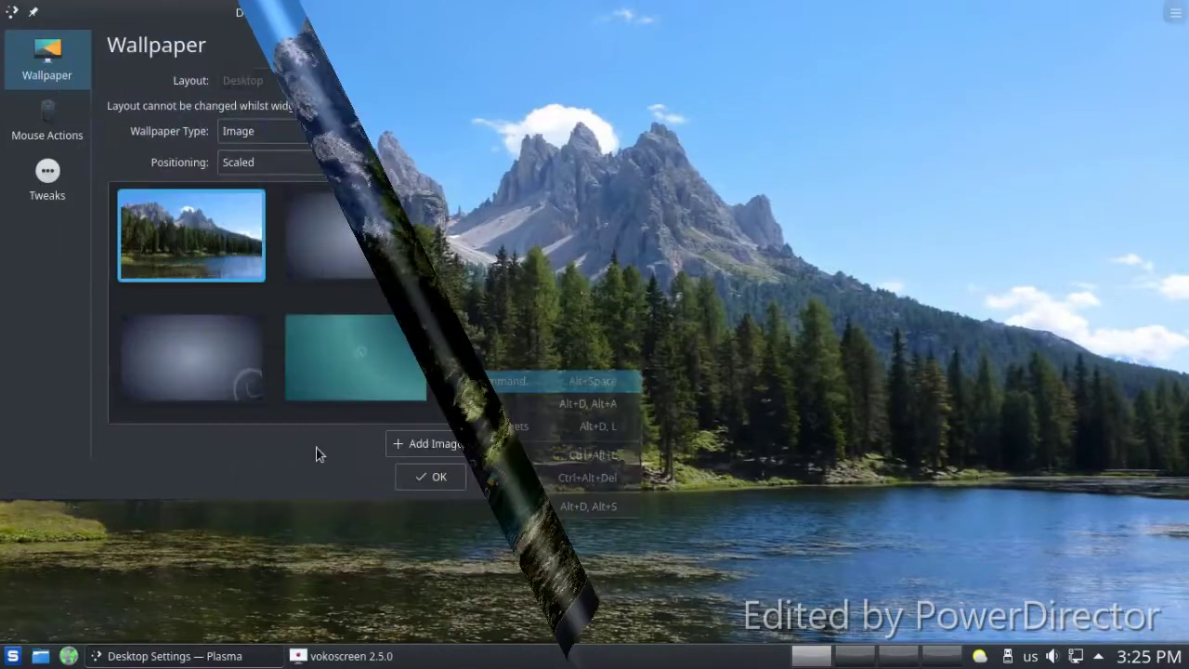
Download and install the "Sunset on Campotosto lake" wallpaper from the online wallpaper collection.
left_click(553, 443)
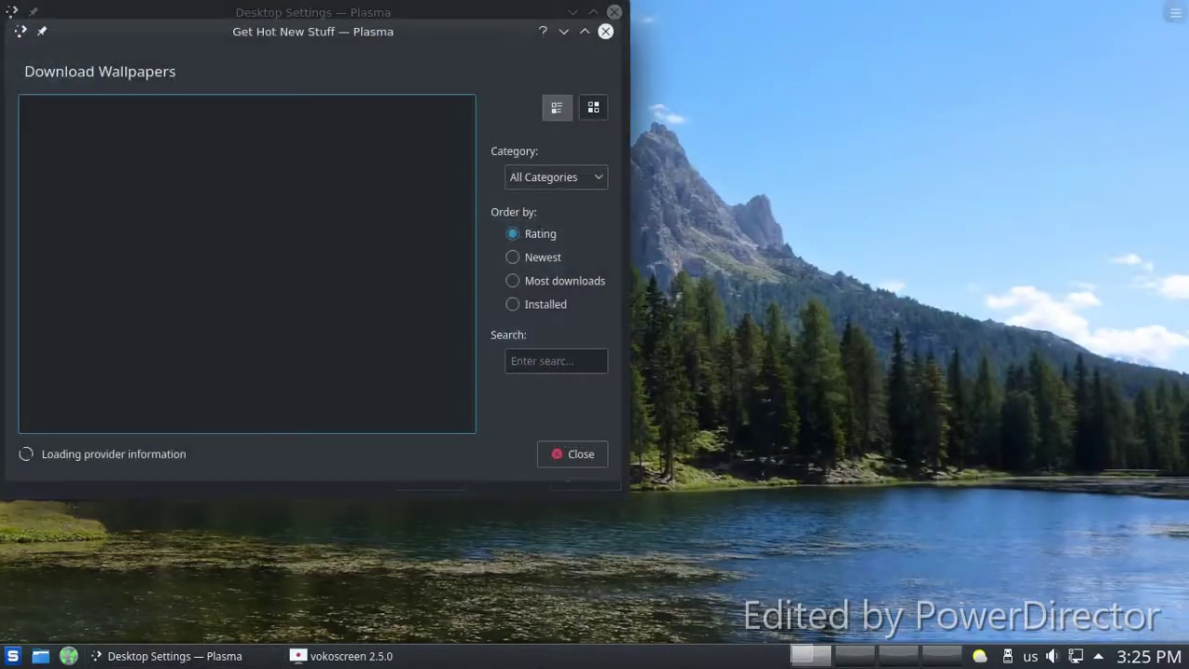
left_click_drag(320, 32, 569, 87)
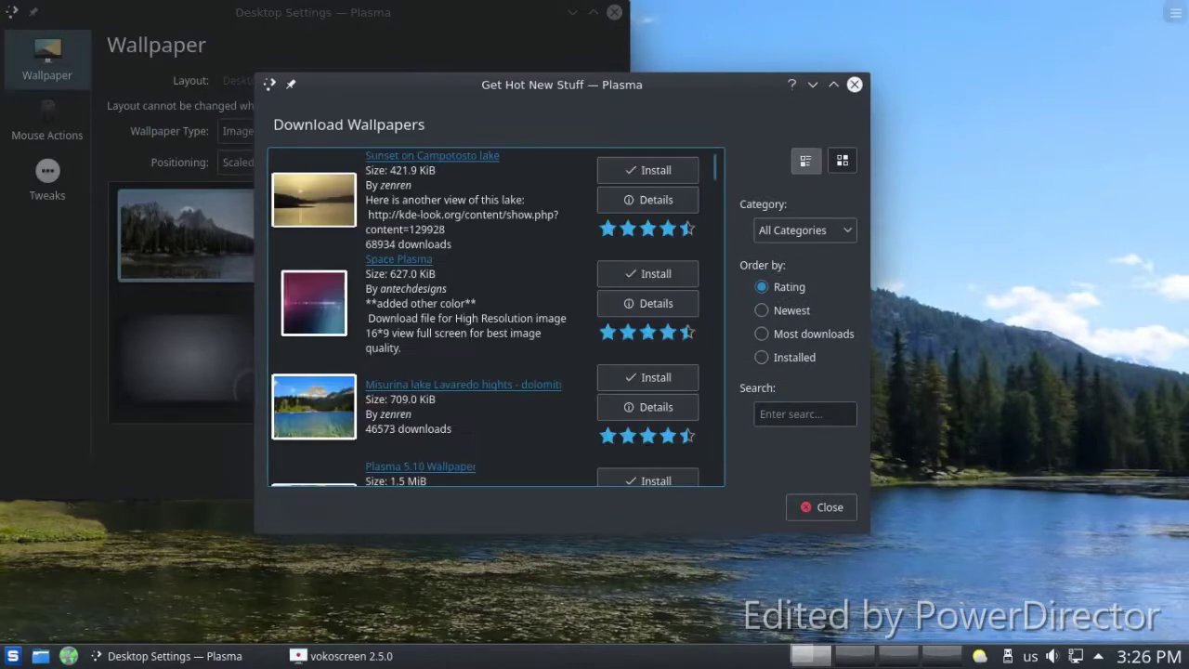
left_click(648, 170)
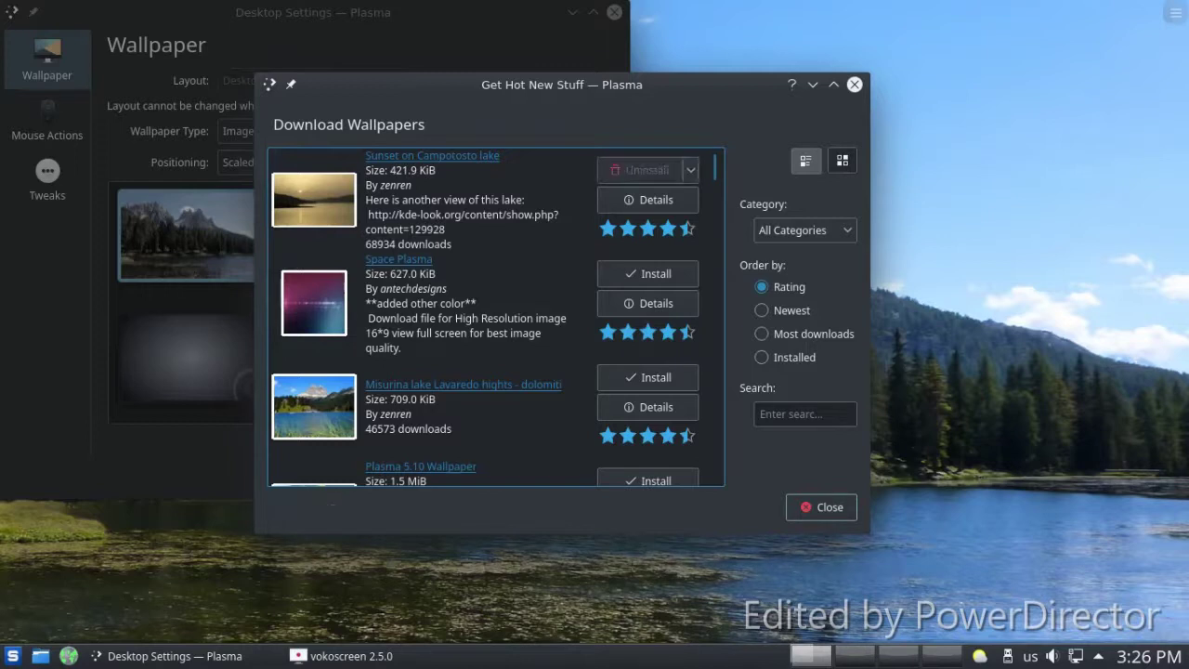
left_click(820, 508)
Apply the Sunset on Campotosto lake image as the desktop wallpaper and close the desktop settings.
left_click(356, 235)
left_click(509, 478)
left_click(509, 476)
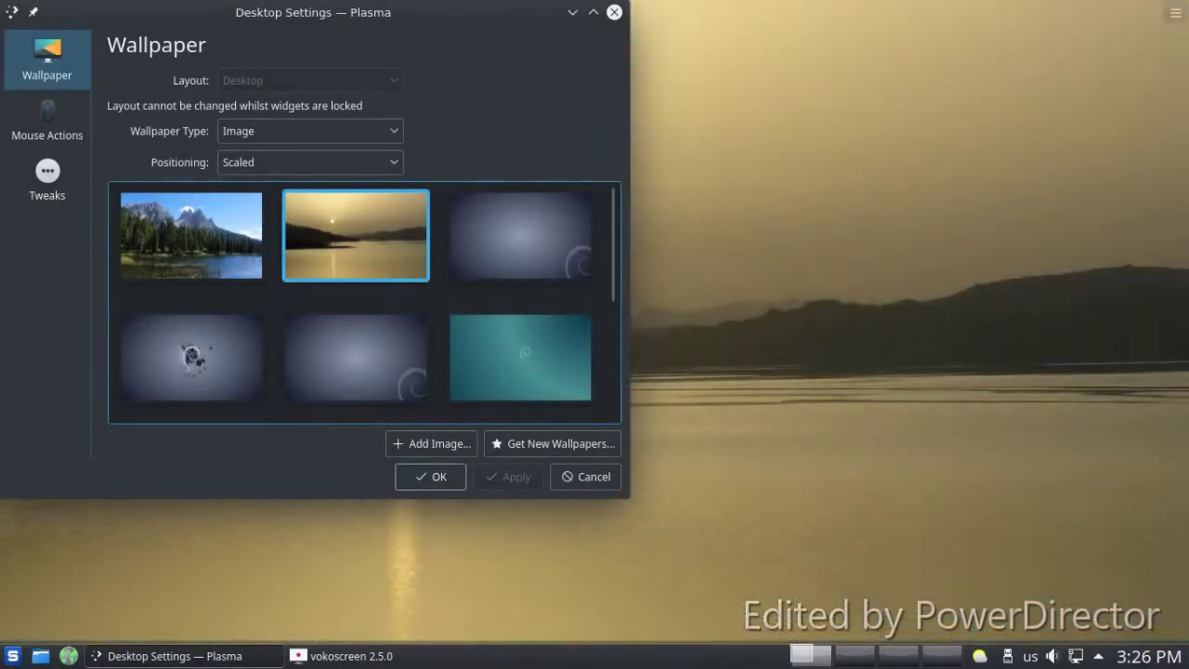
left_click(429, 476)
Open root-Dolphin from the launcher favorites to view the root file system, and close it.
left_click(12, 656)
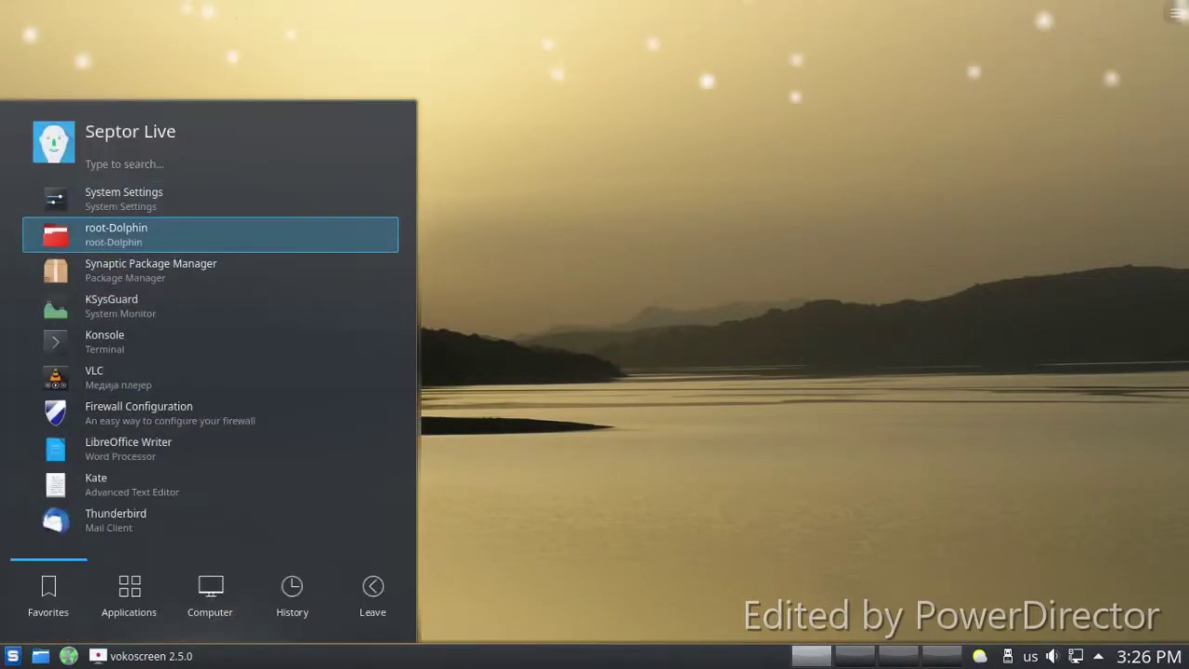
left_click(162, 229)
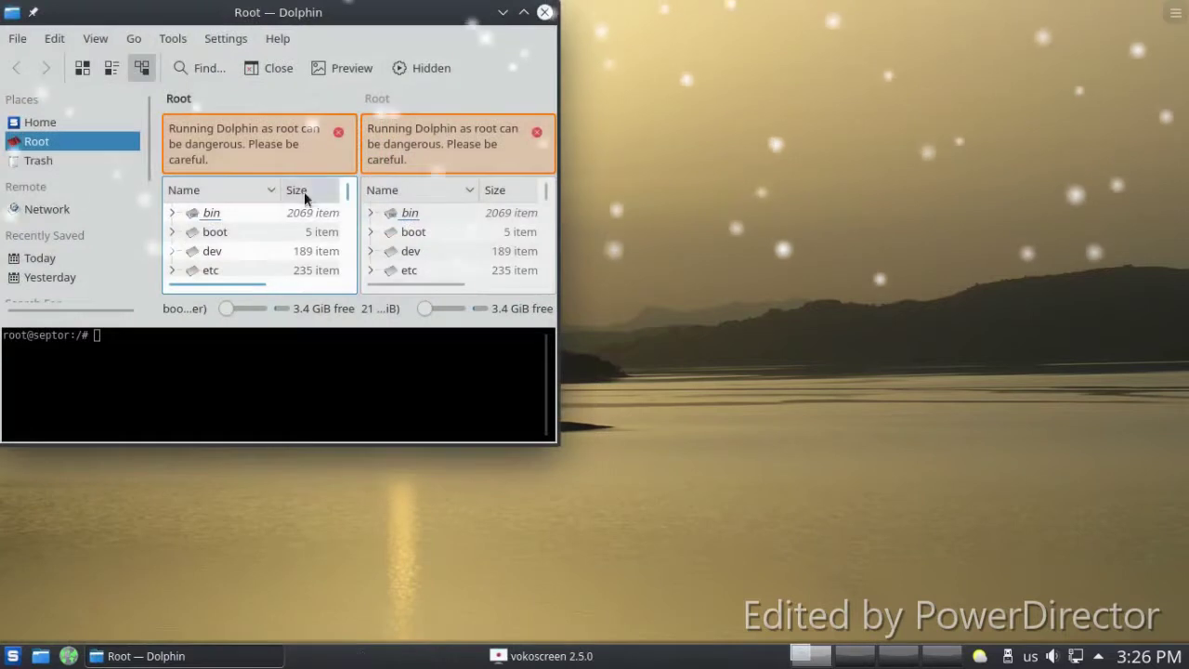
left_click(545, 12)
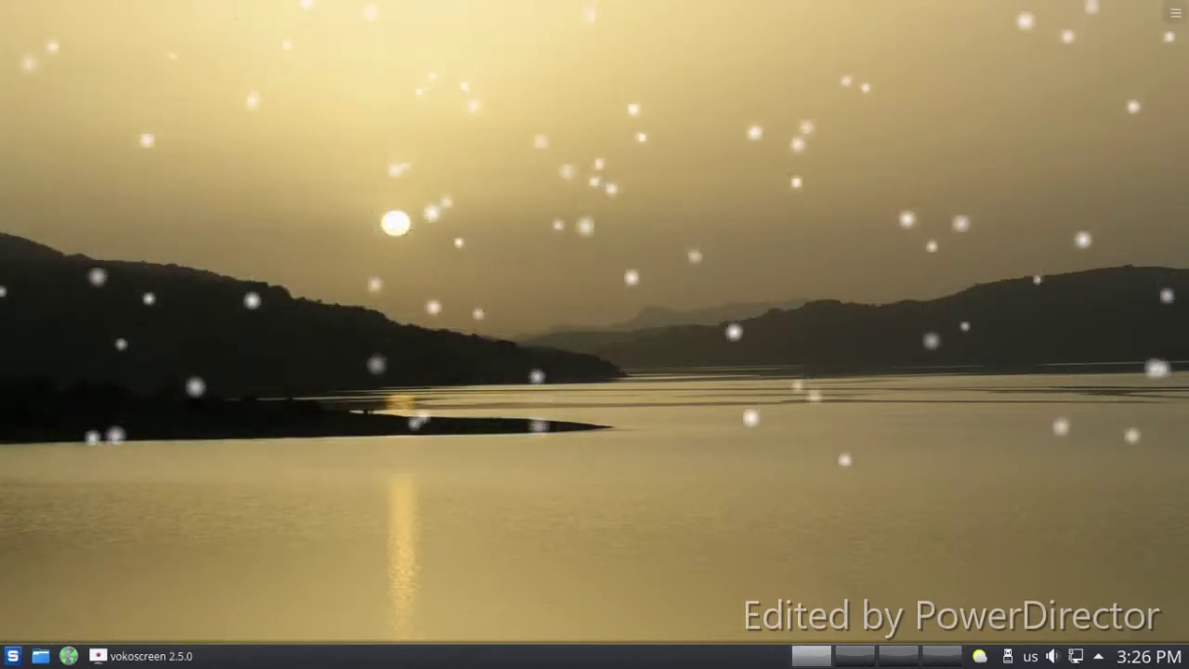
Open the home folder in Dolphin, moving and enlarging the window and reducing the folder icon size.
left_click(40, 655)
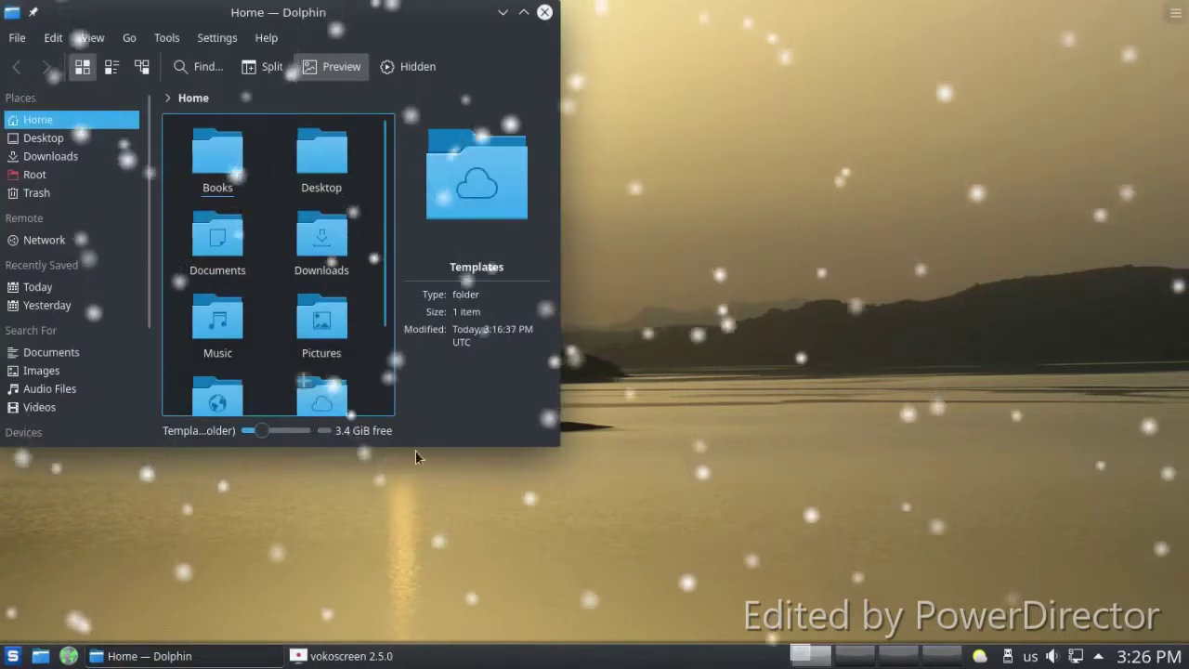
left_click_drag(429, 18, 595, 77)
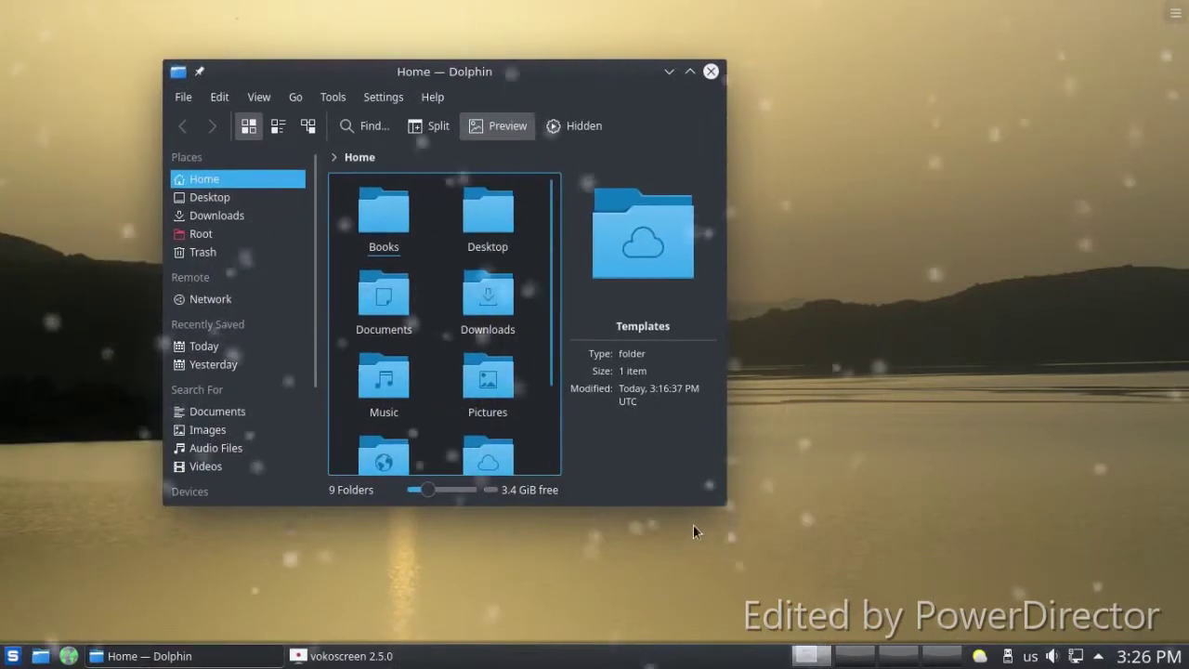
left_click_drag(722, 502, 884, 579)
left_click_drag(499, 565, 494, 592)
Show hidden files, turn off previews and split the home folder view, with the search bar open.
left_click(573, 125)
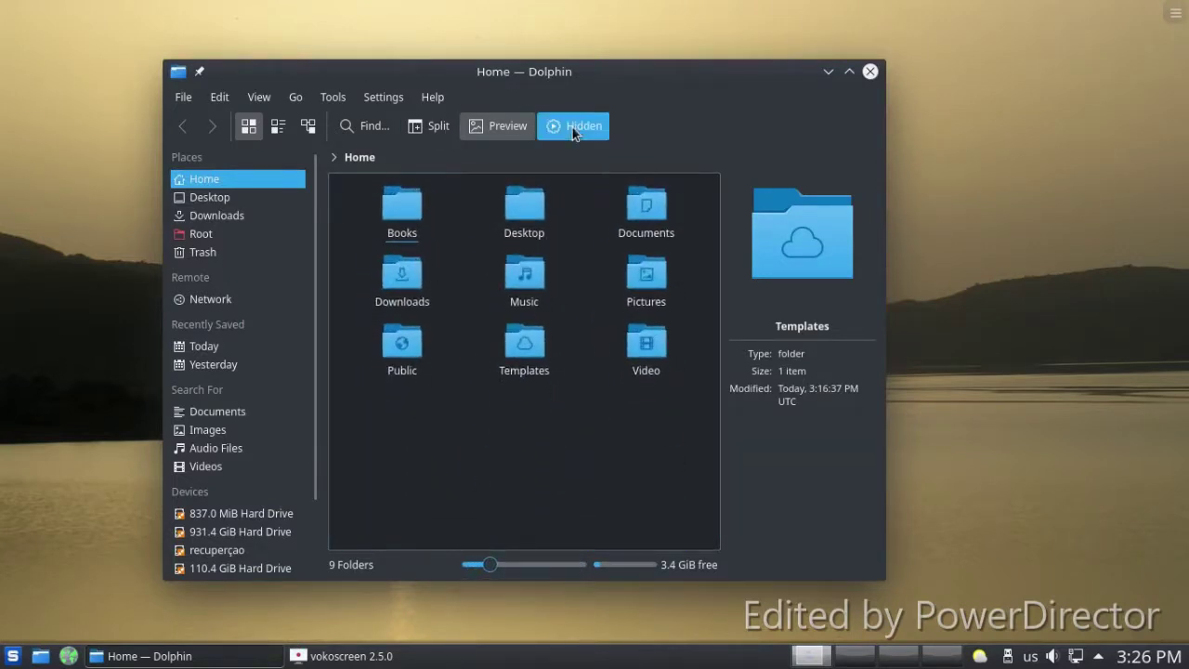
left_click(511, 125)
left_click(446, 126)
left_click(376, 129)
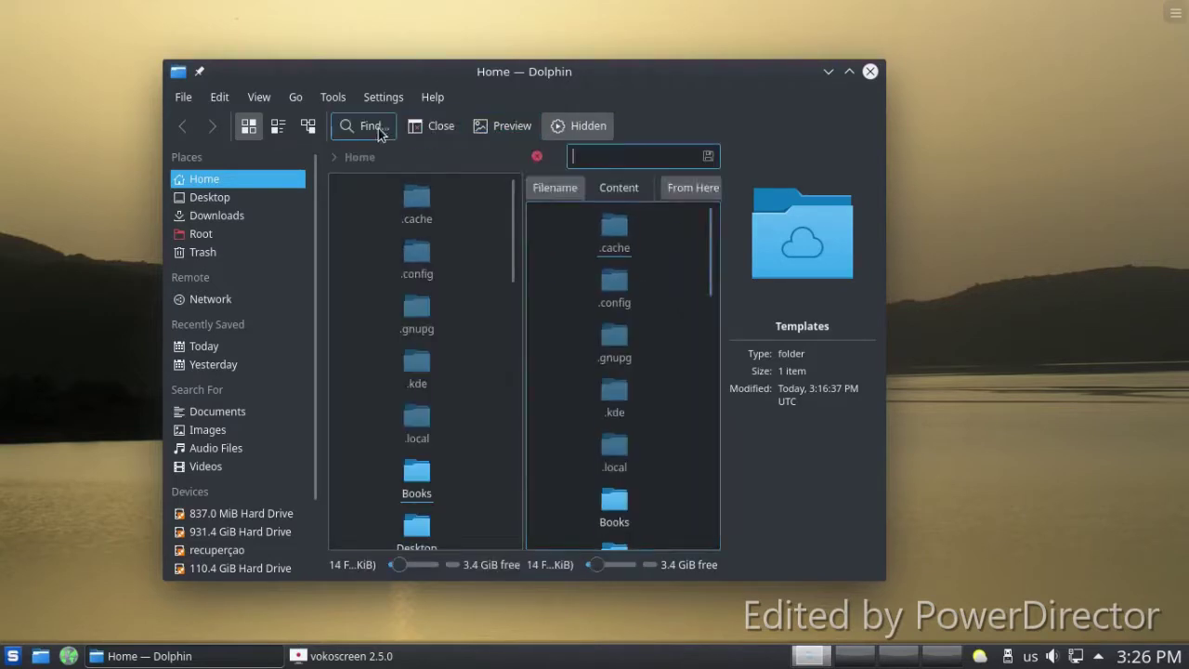
Try Dolphin's details, compact and icons view modes, and close the file manager.
left_click(309, 130)
left_click(277, 132)
left_click(247, 134)
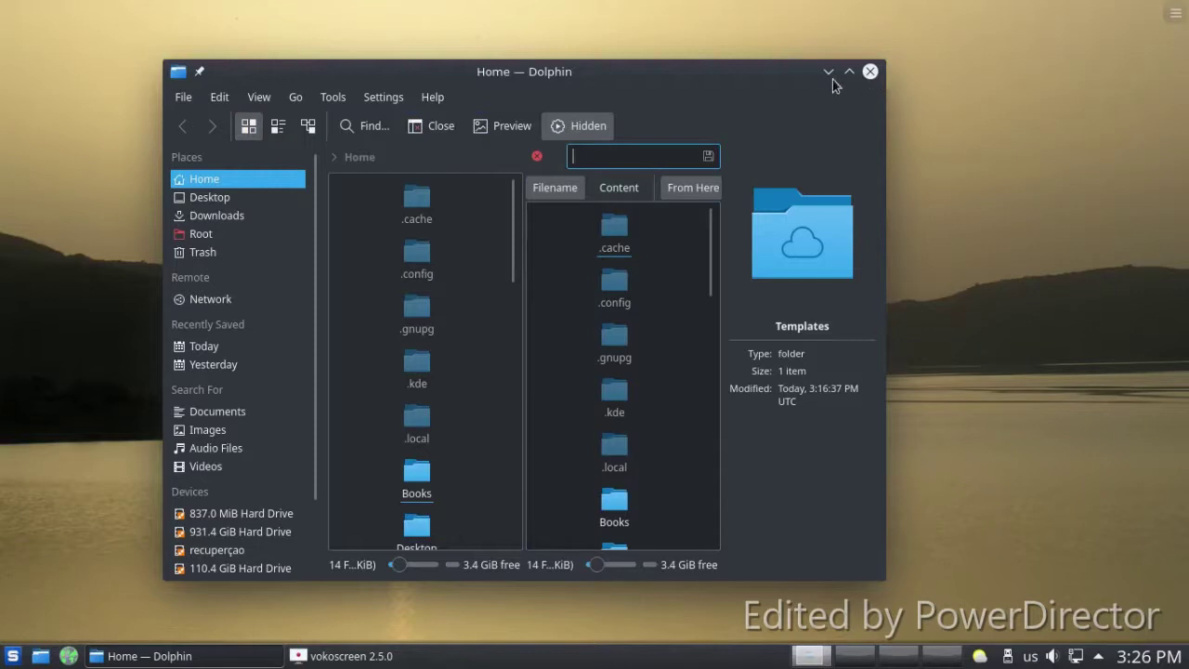
left_click(871, 71)
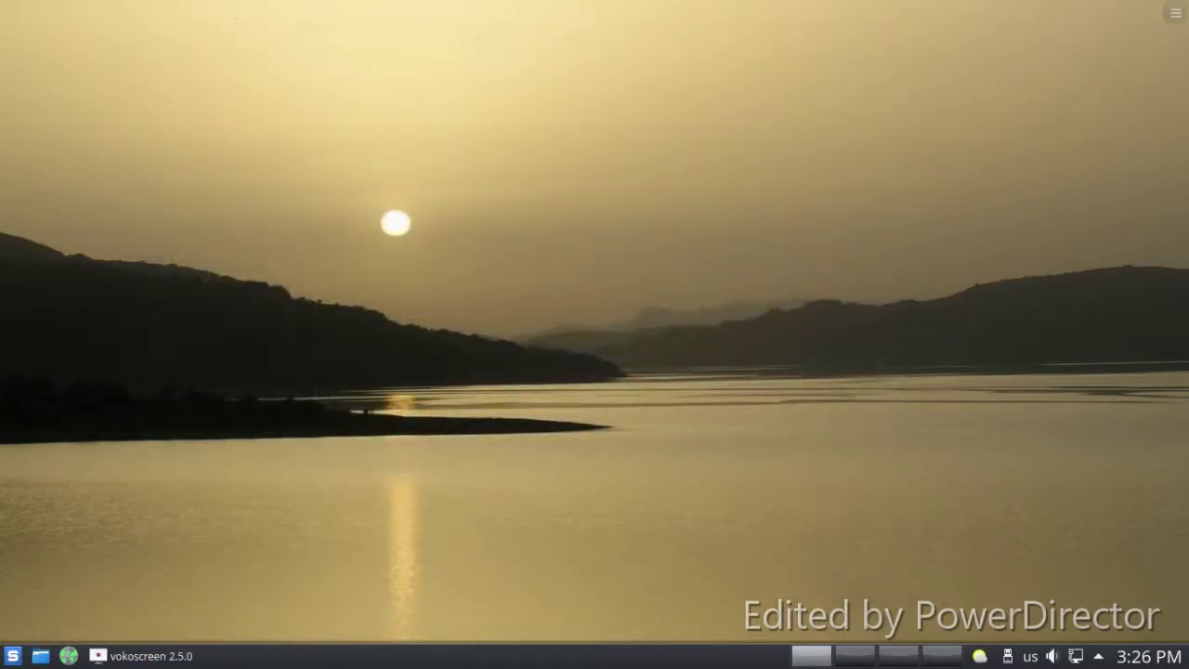
View the options offered for the Konsole favorite in the application launcher without choosing any, and leave the launcher.
left_click(12, 656)
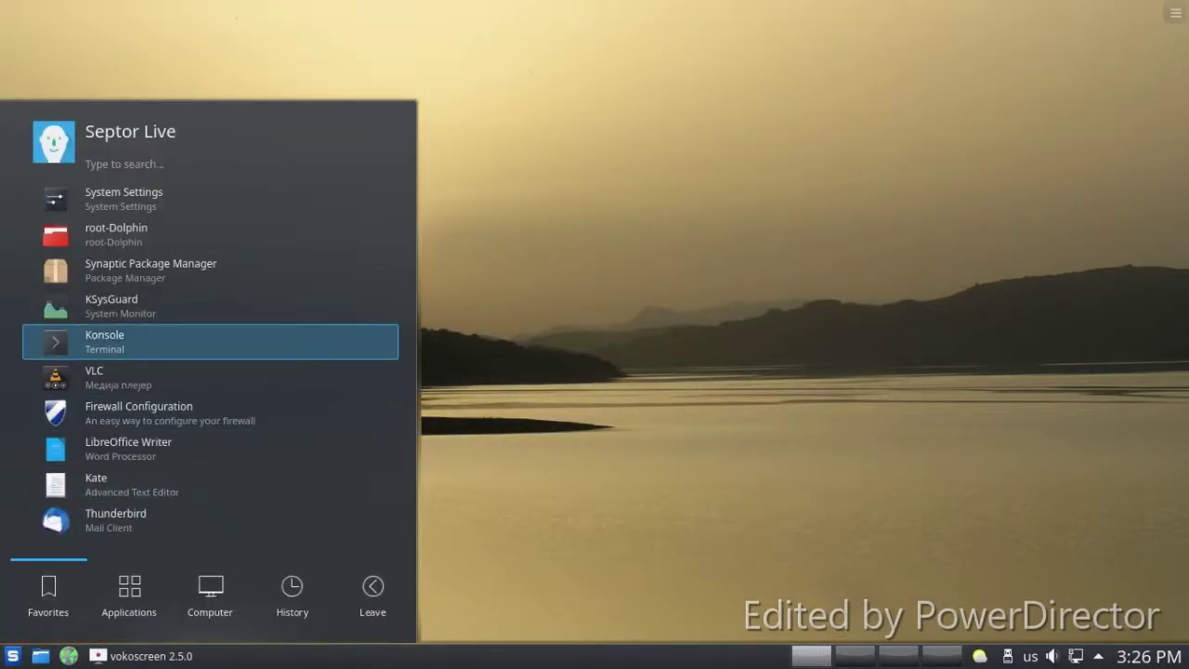
right_click(141, 344)
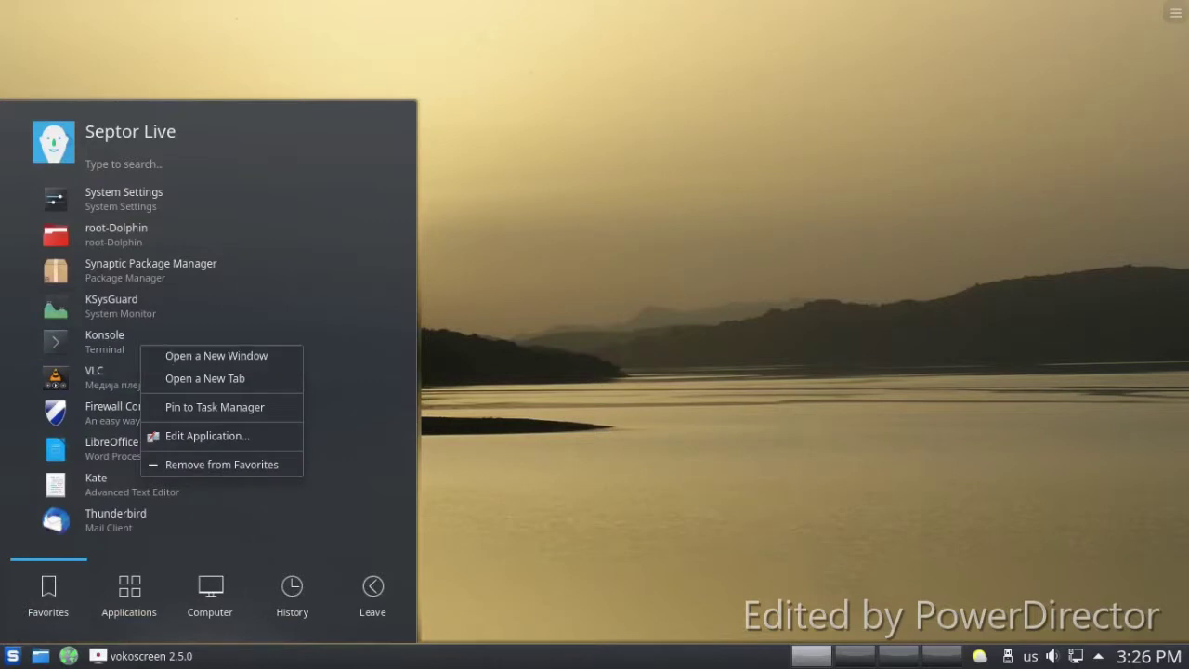
left_click(133, 336)
right_click(133, 336)
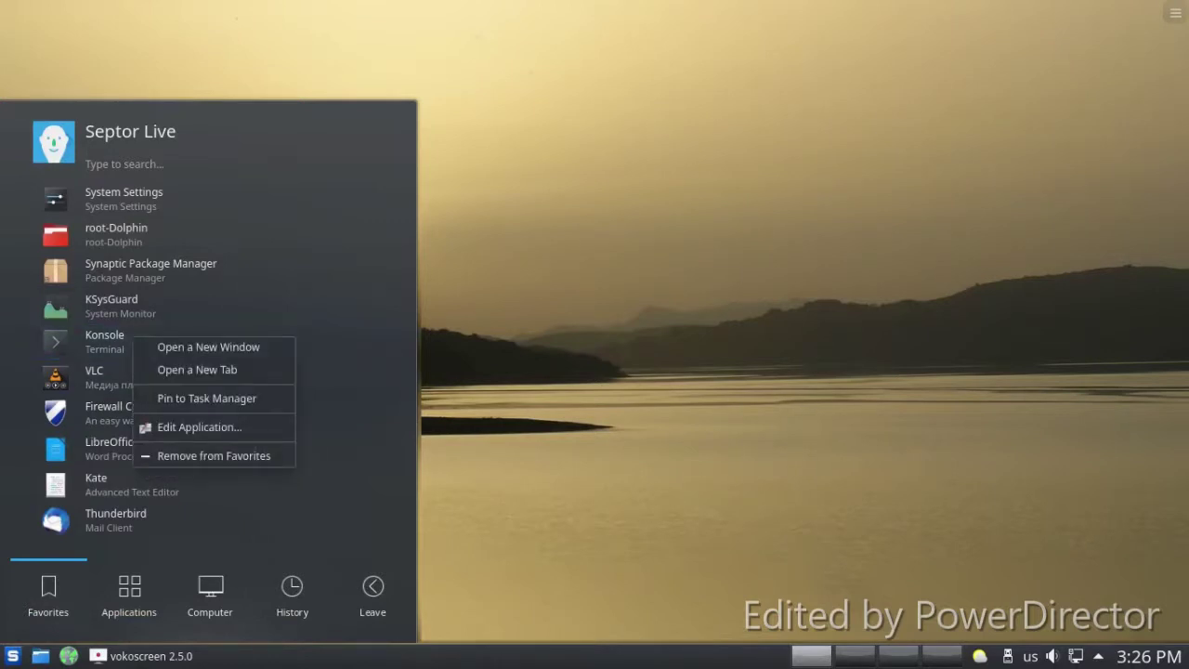
key("Escape")
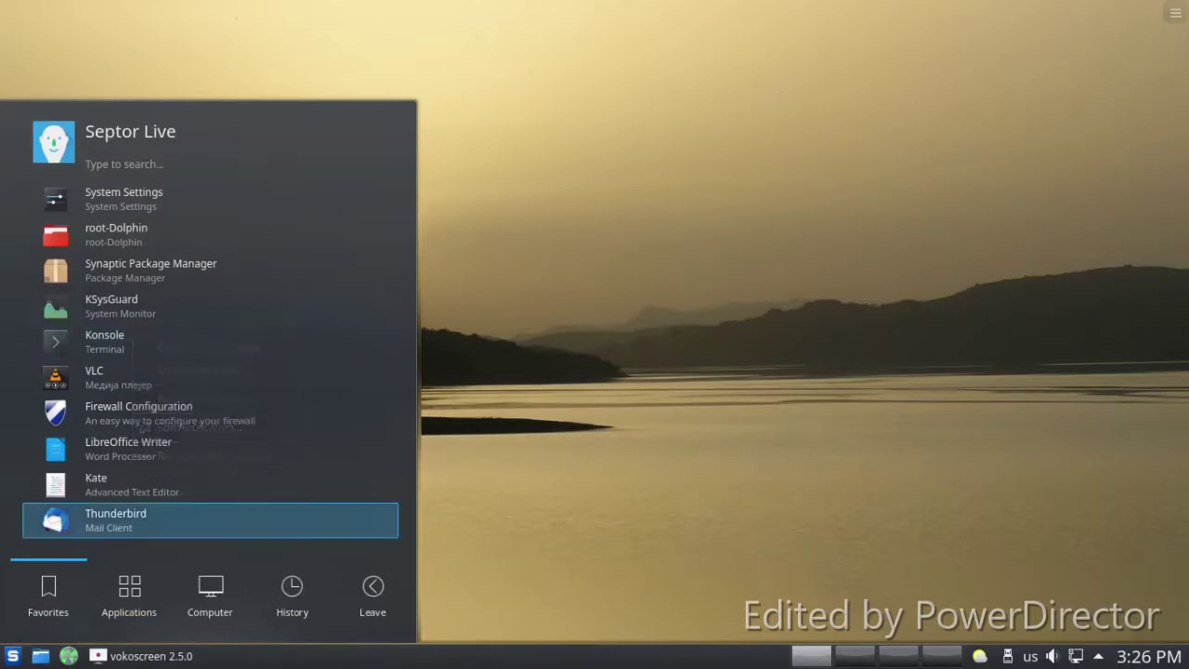
left_click(178, 456)
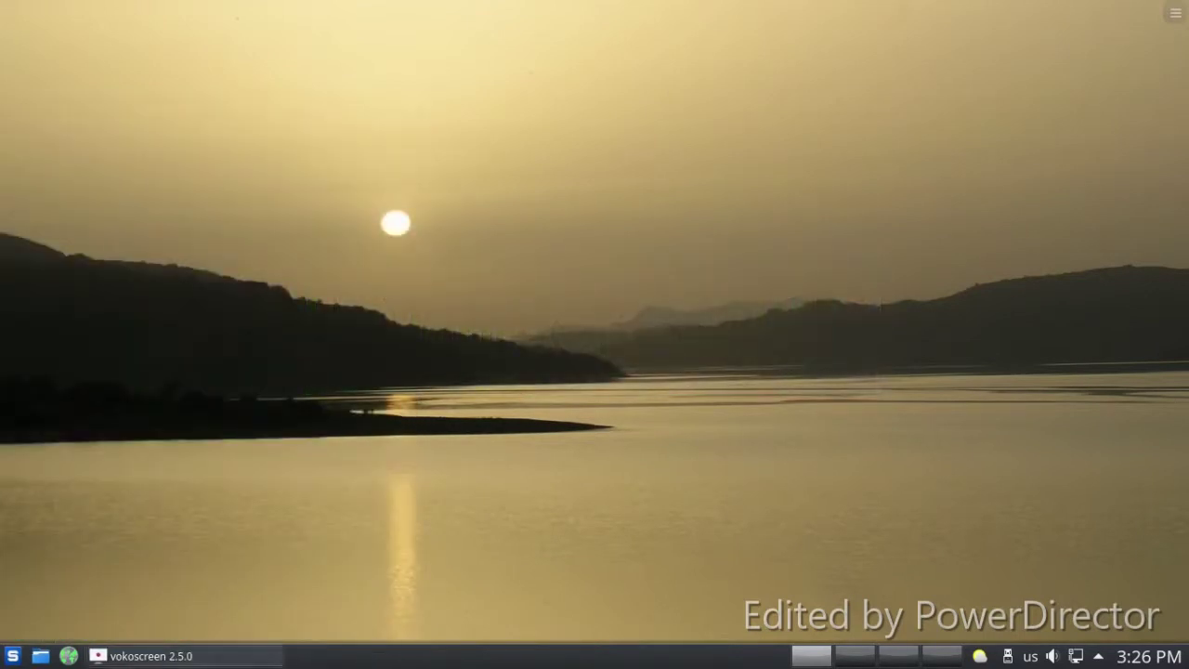
Launch KCalc from the Utilities category of the application launcher, try an addition in it and close it.
left_click(13, 656)
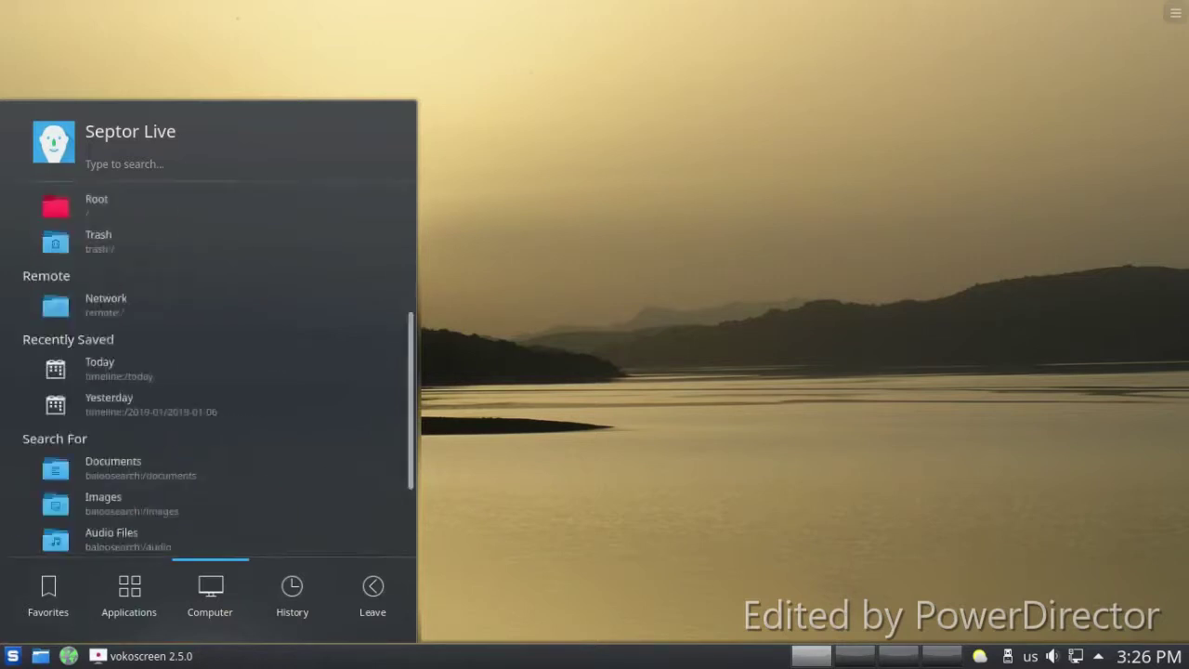
mouse_move(129, 594)
left_click(210, 474)
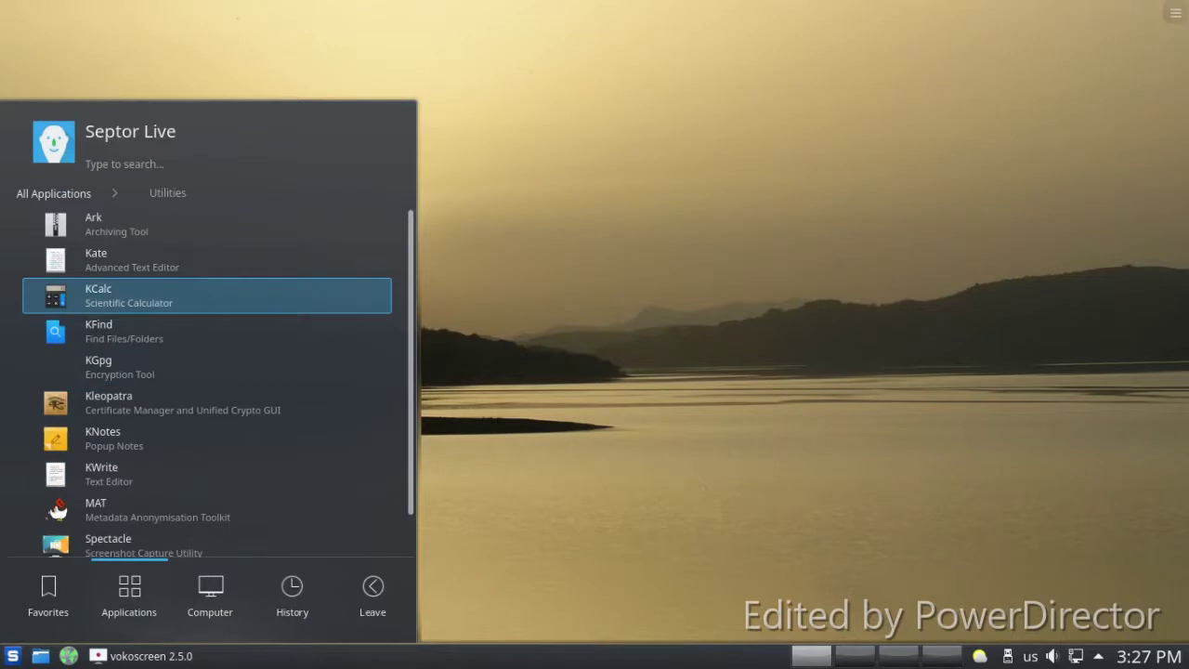
left_click(260, 306)
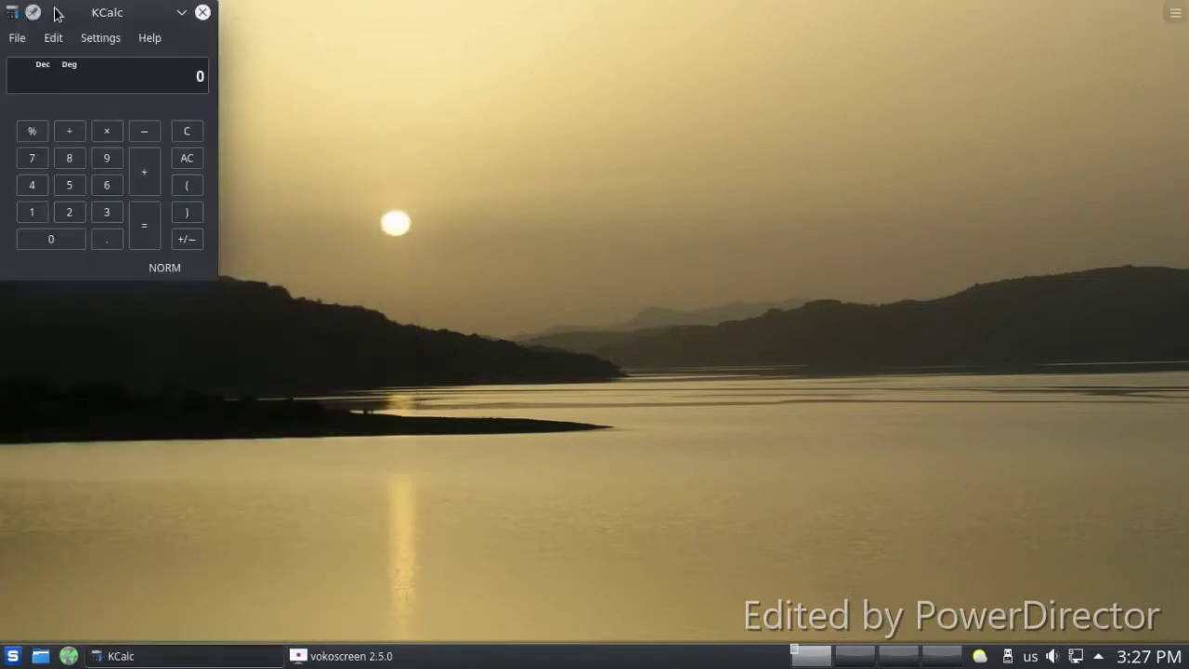
left_click(392, 316)
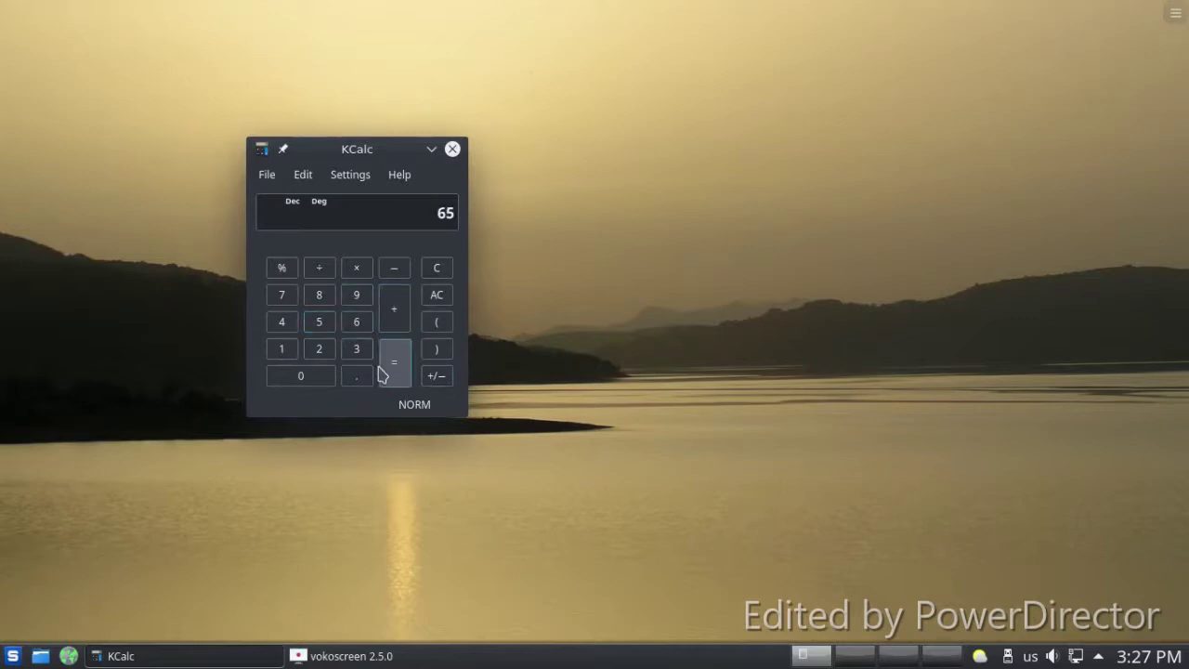
left_click(452, 150)
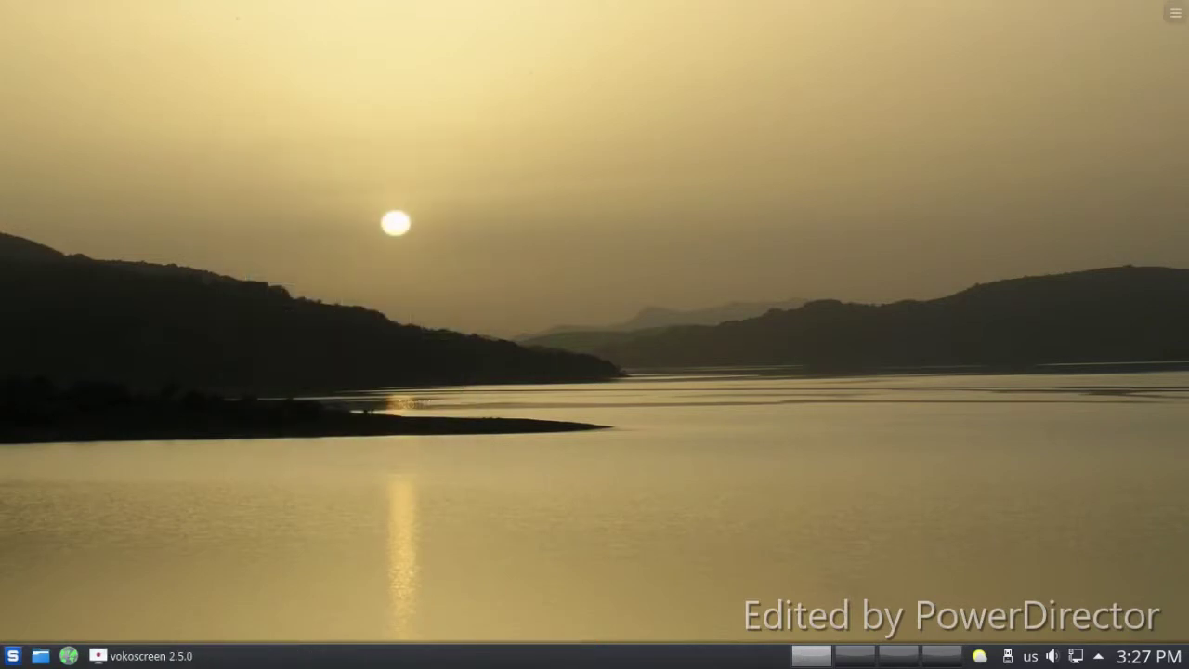
Set the task manager's maximum rows to 1 in its settings and accept the change.
right_click(504, 654)
key("Escape")
right_click(439, 655)
left_click(465, 609)
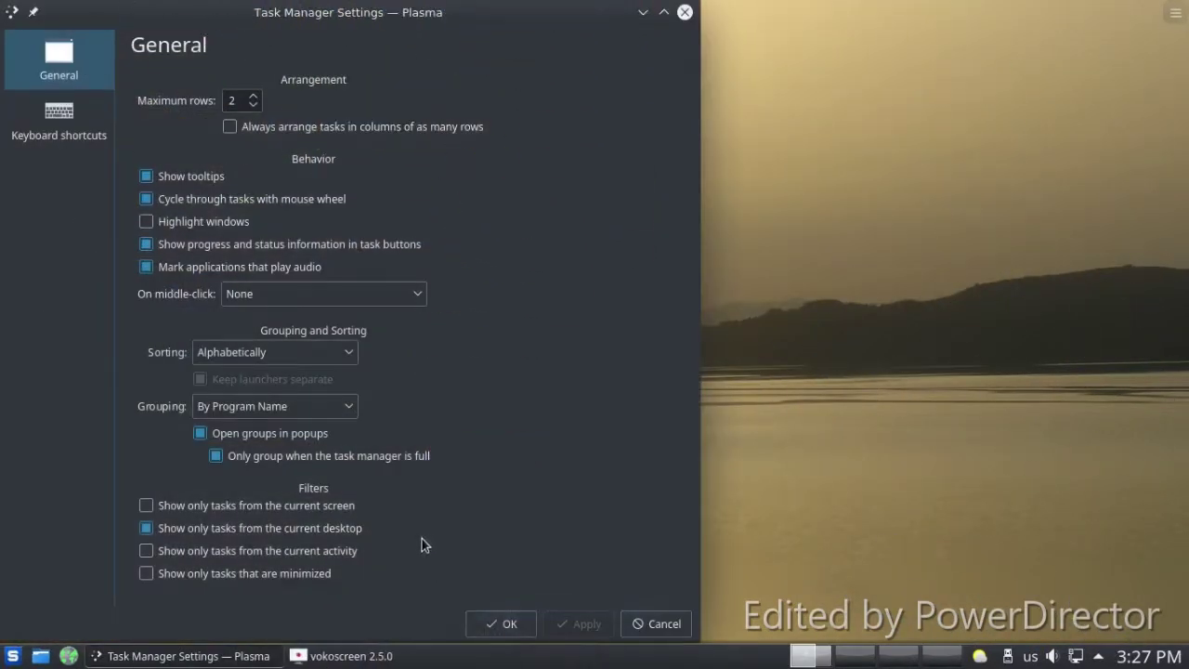
left_click(253, 105)
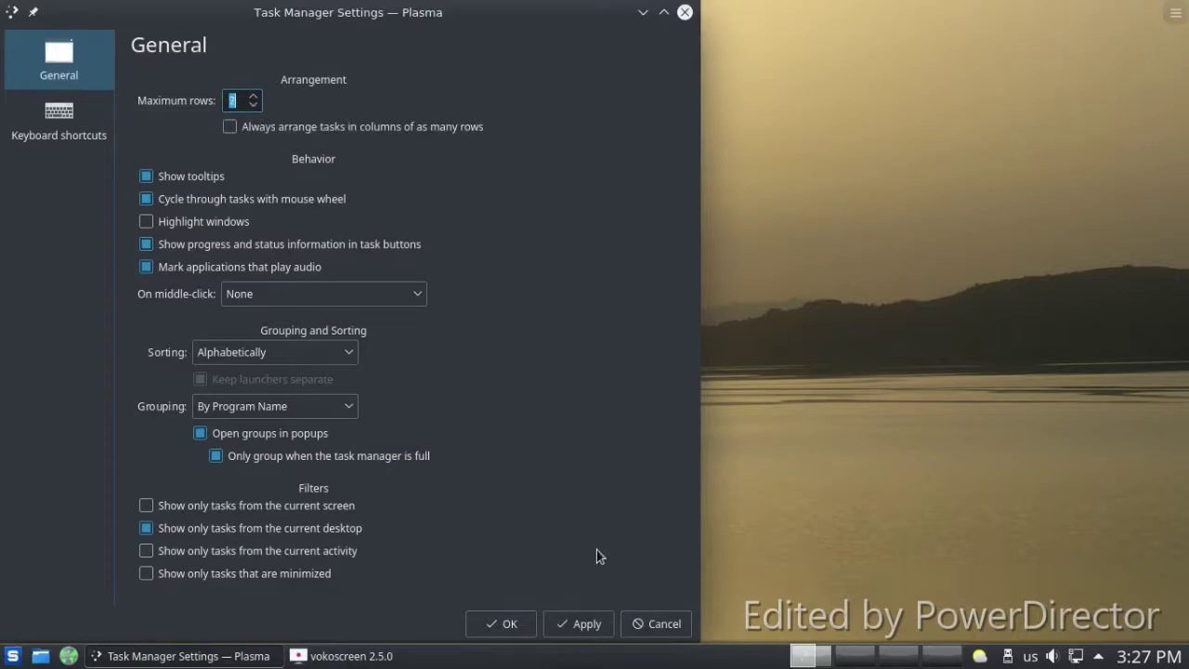
left_click(500, 623)
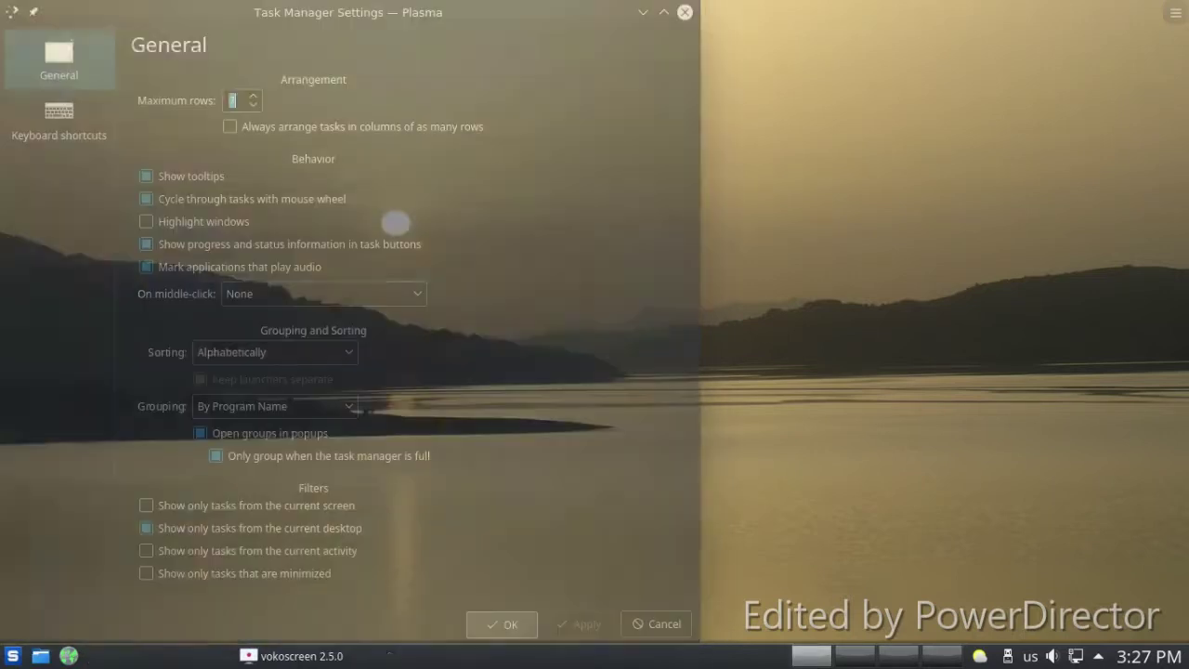
Open the application launcher and unlock the desktop widgets, dismissing the notification.
left_click(13, 655)
key("super")
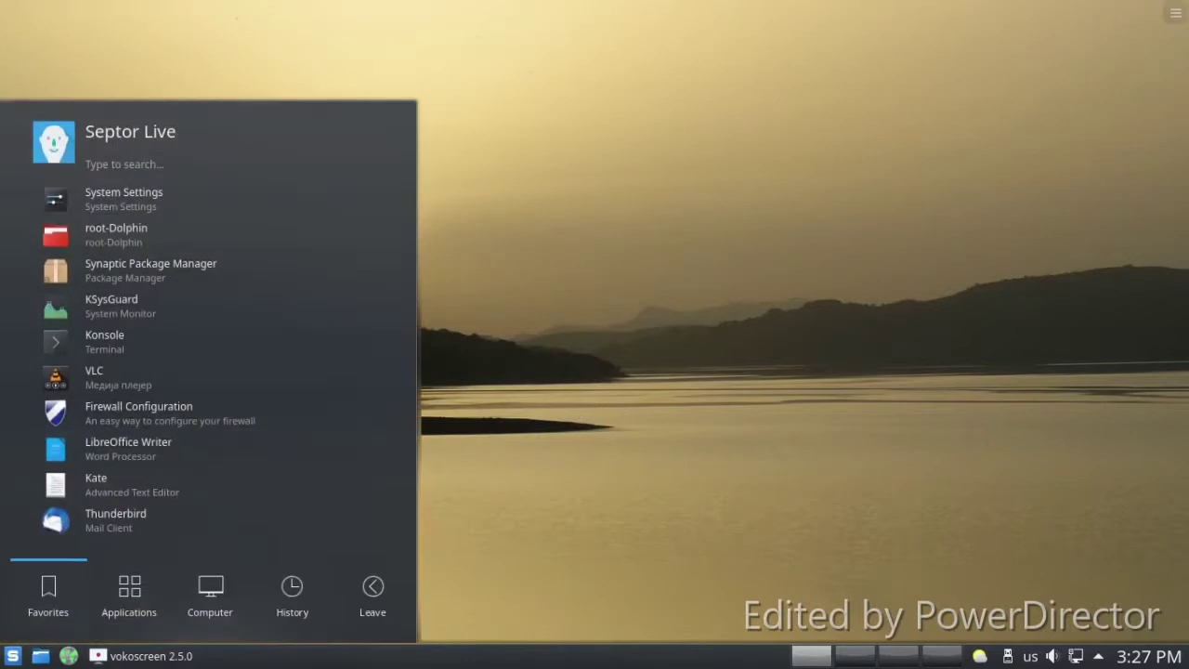
right_click(680, 655)
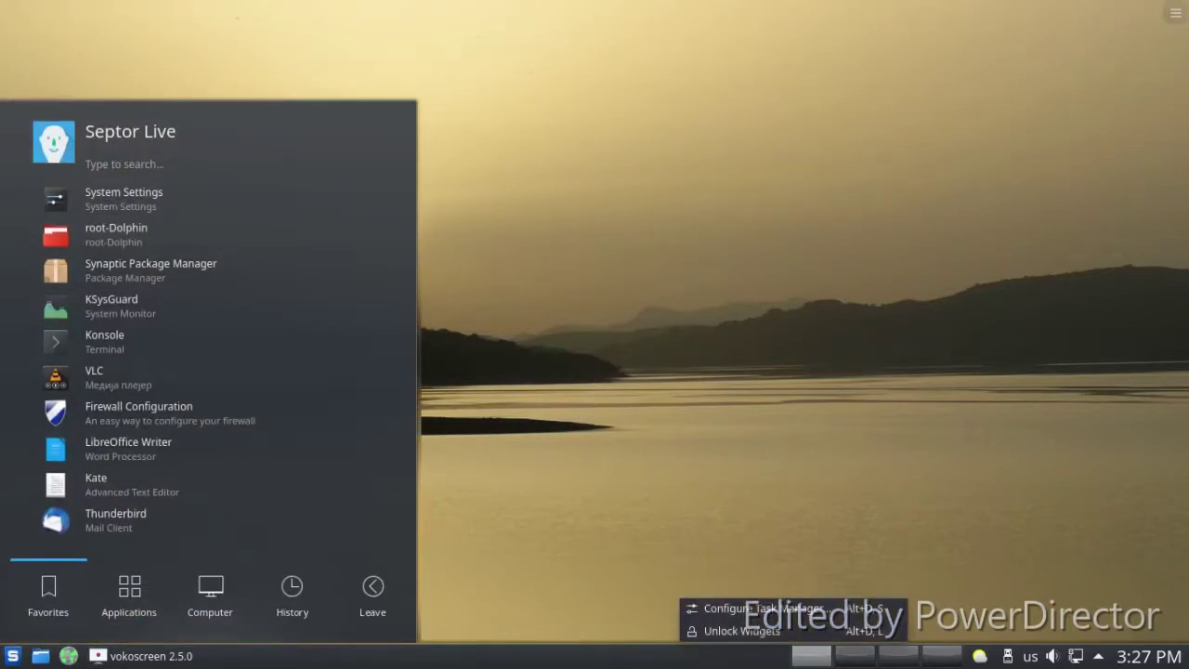
left_click(743, 630)
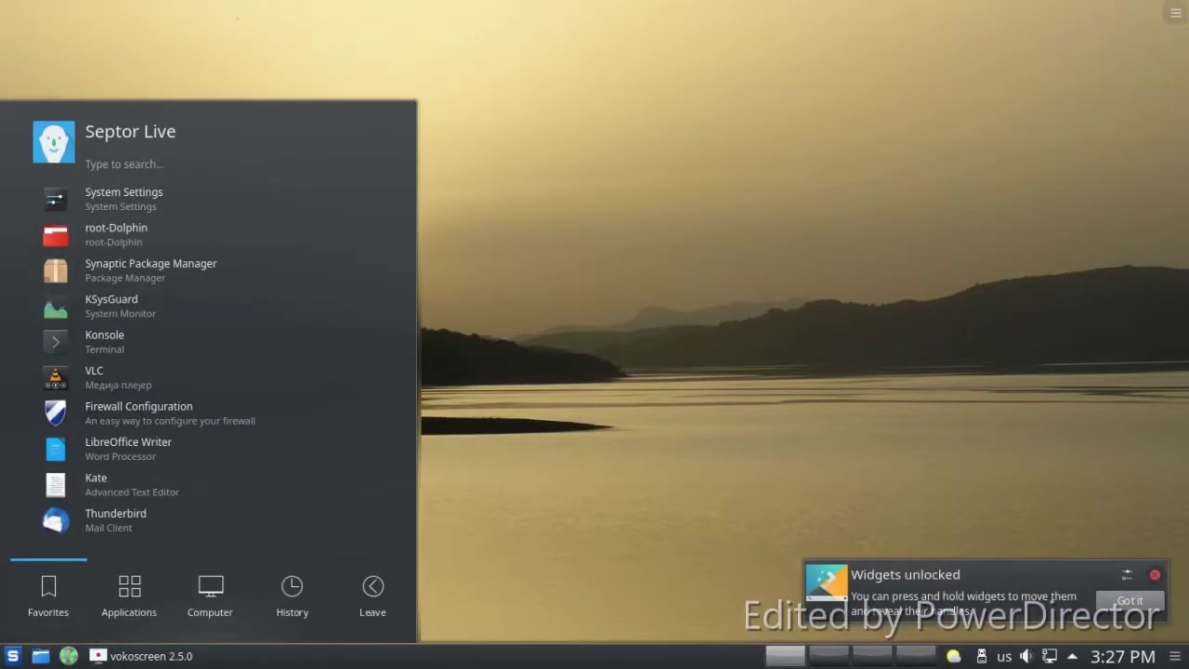
left_click(1154, 574)
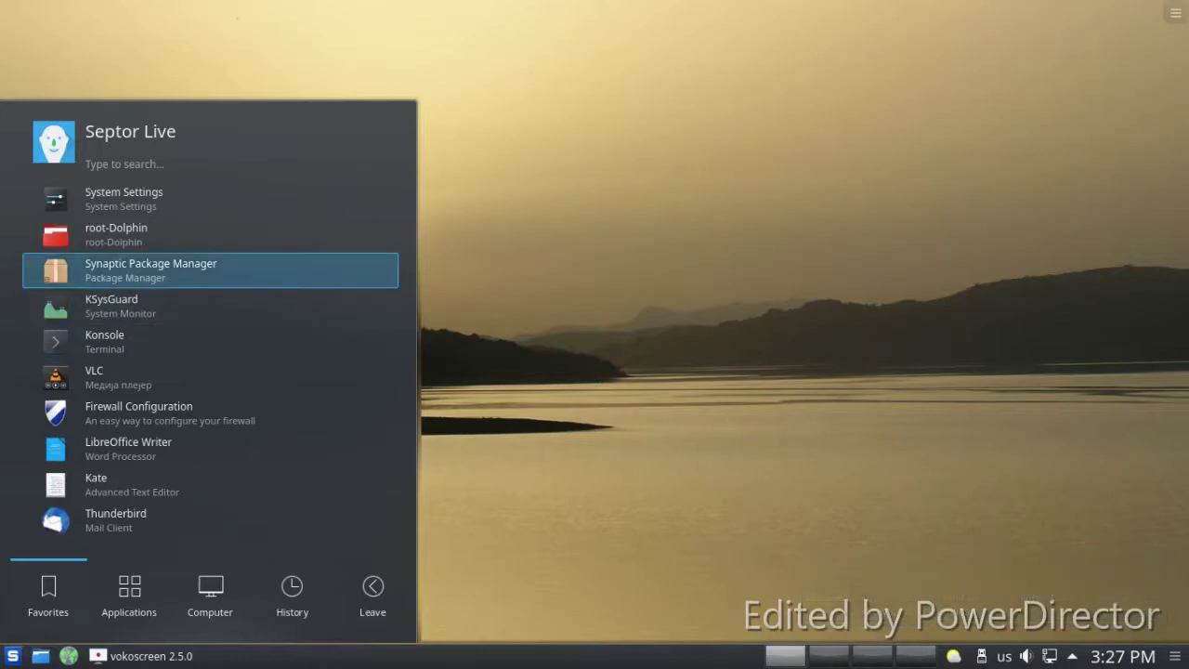
Install the Papirus icon theme from the downloadable icon themes in System Settings and close the installer.
left_click(115, 203)
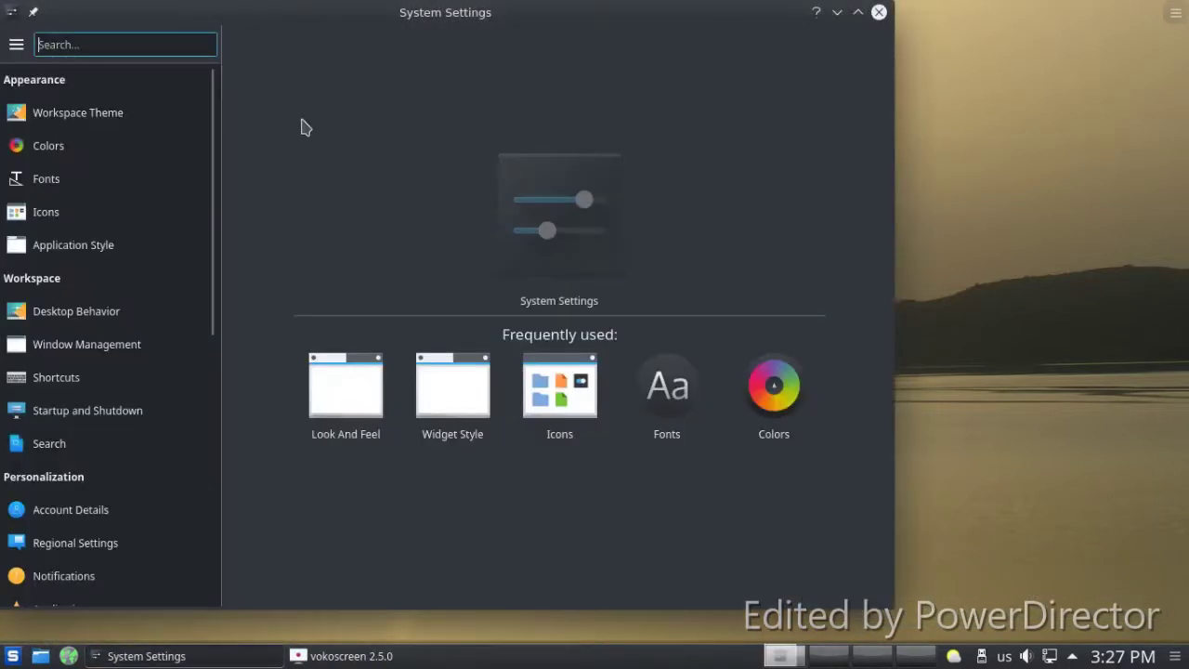
left_click(53, 212)
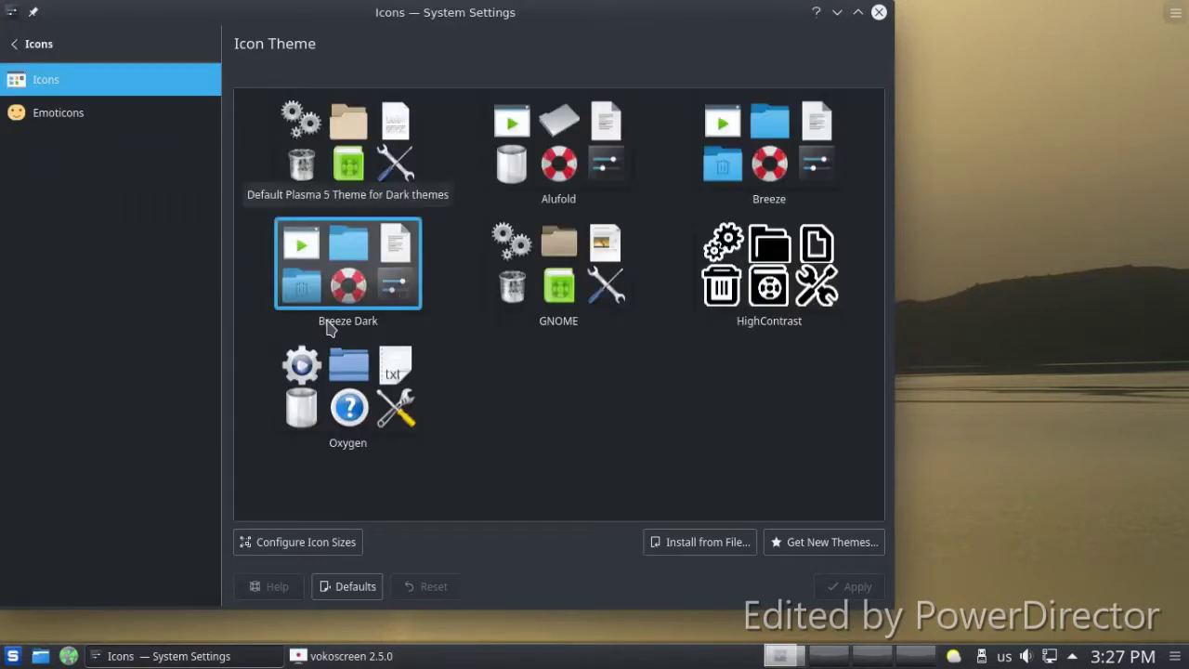
left_click(857, 541)
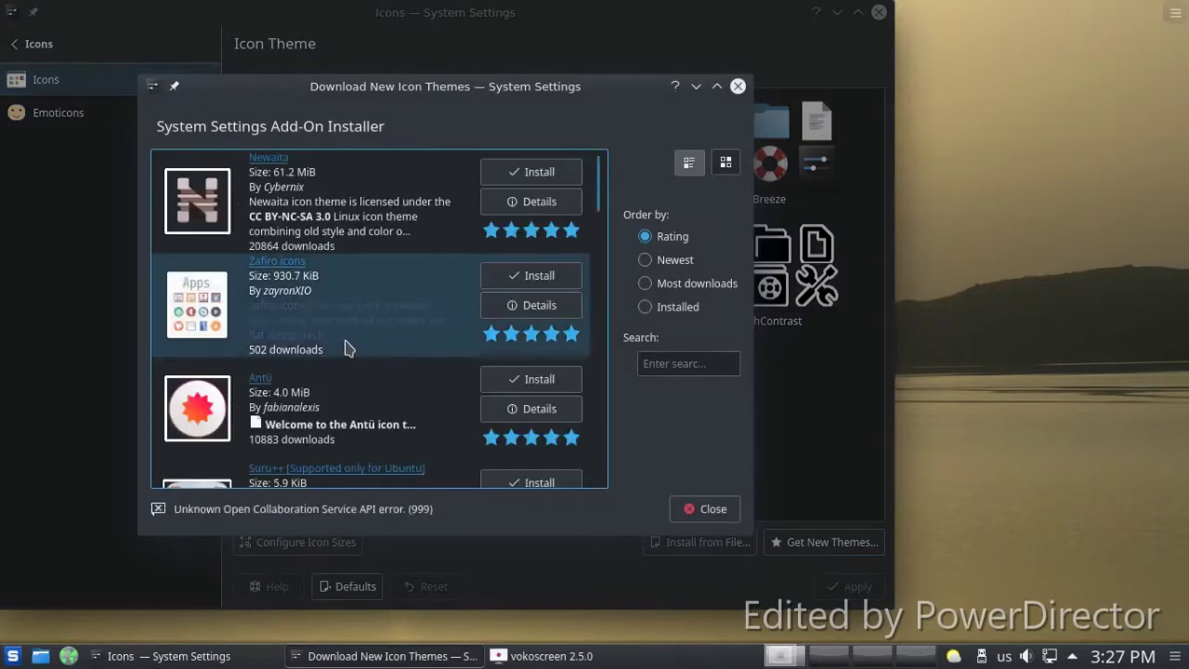
scroll(387, 257, "down", 5)
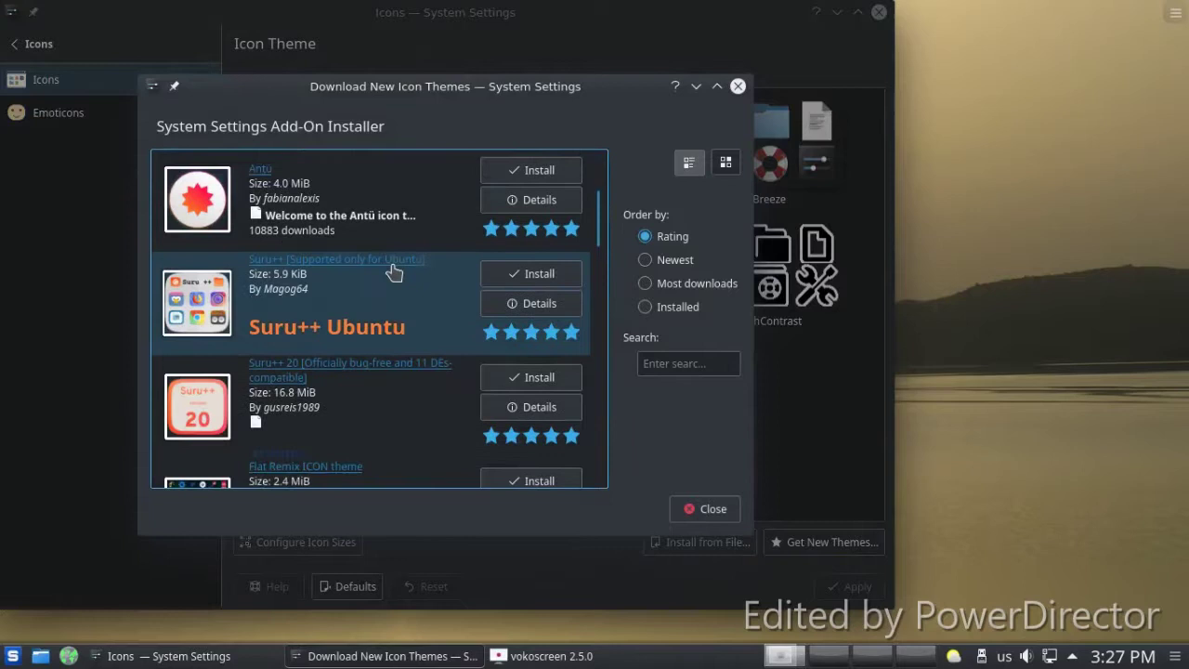
scroll(398, 366, "down", 2)
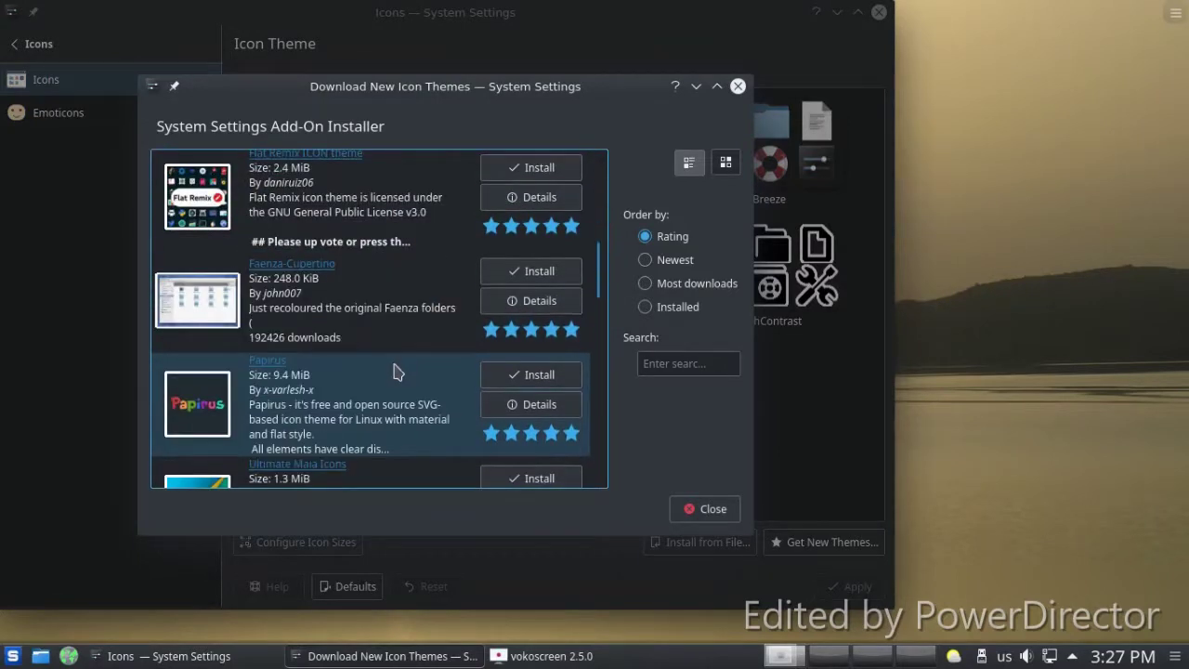
left_click(563, 381)
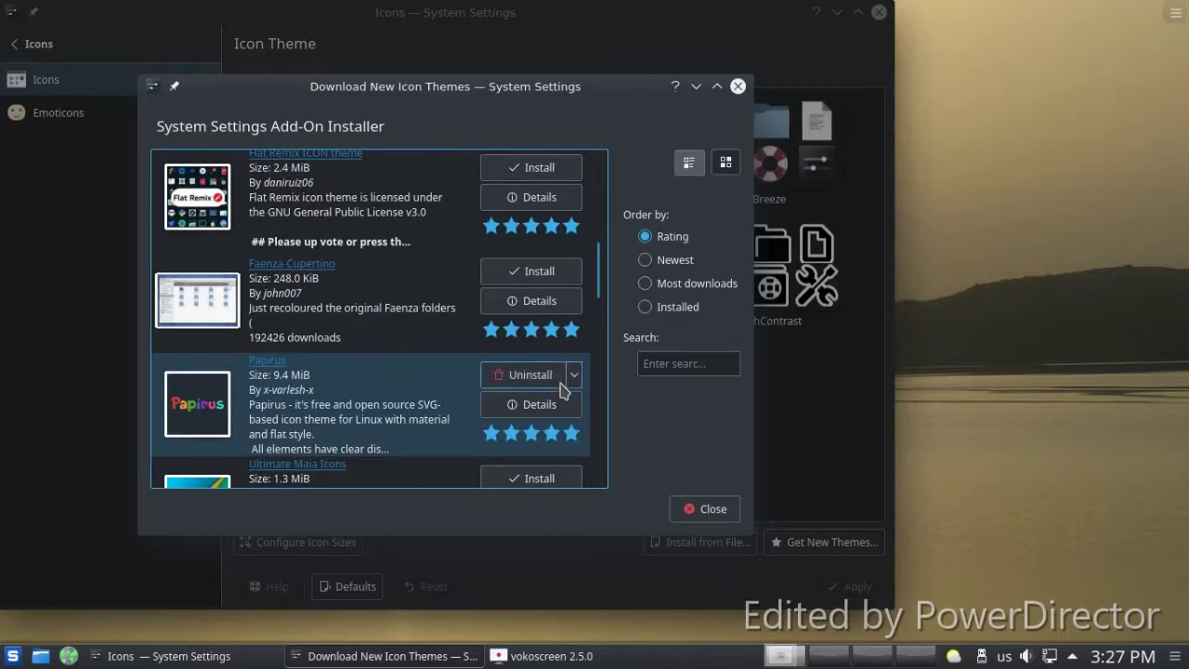
left_click(703, 508)
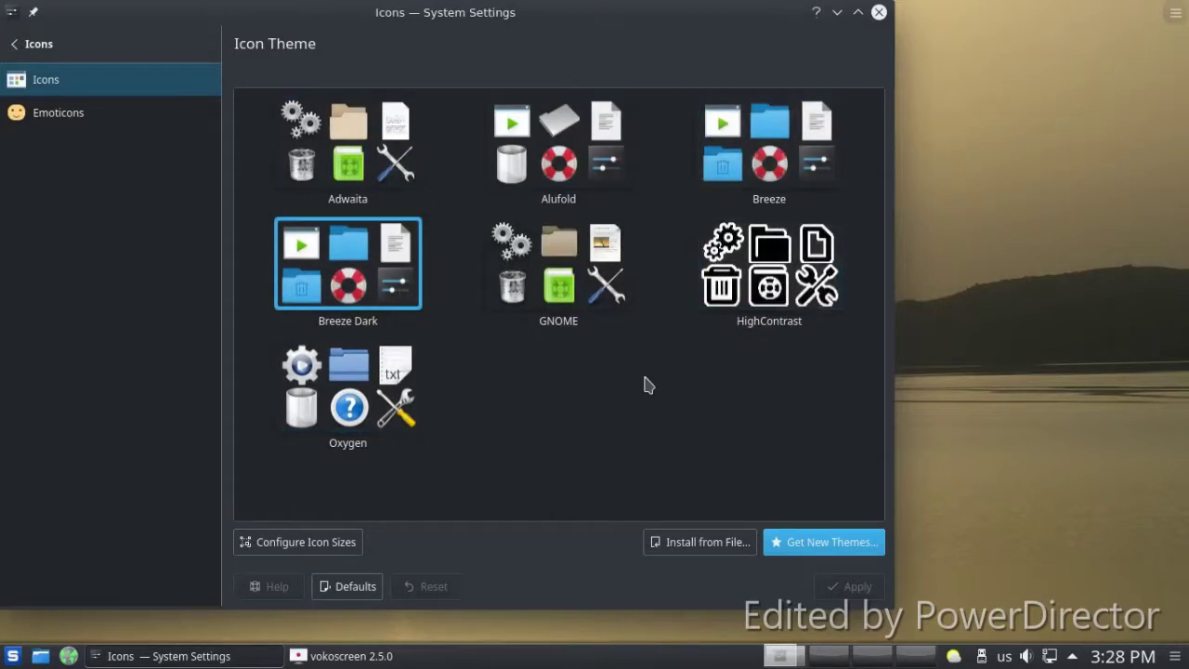
Open the downloadable window decorations under Application Style and install Air-black and Kdust Aurorae.
left_click(14, 43)
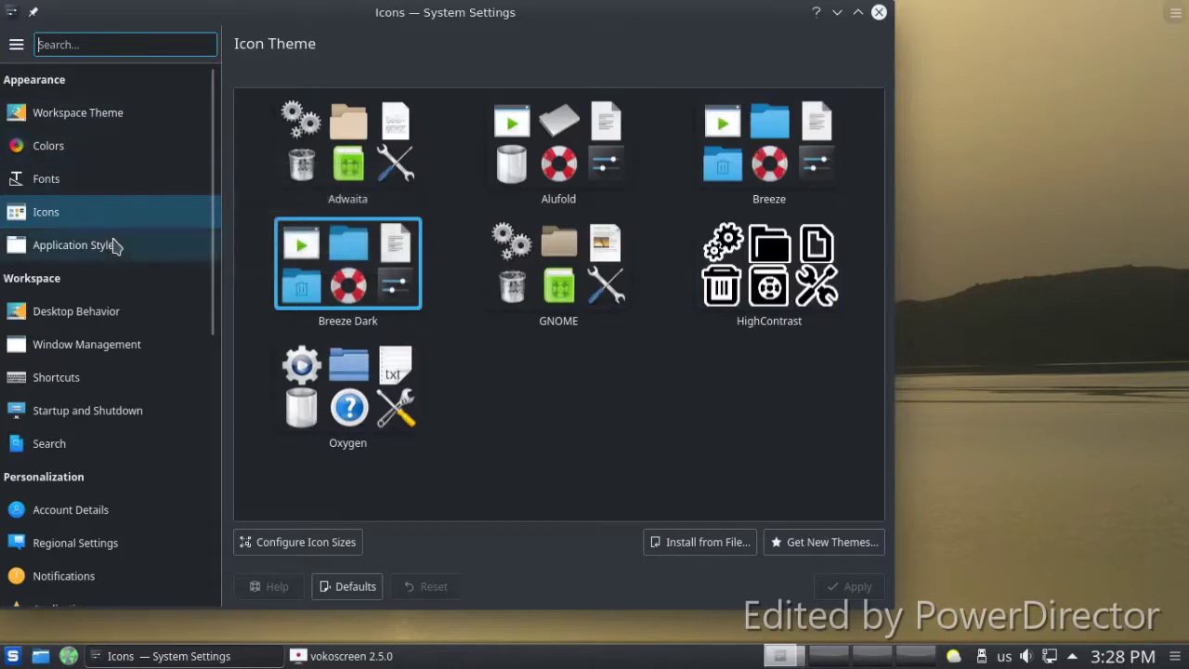
left_click(113, 245)
left_click(95, 121)
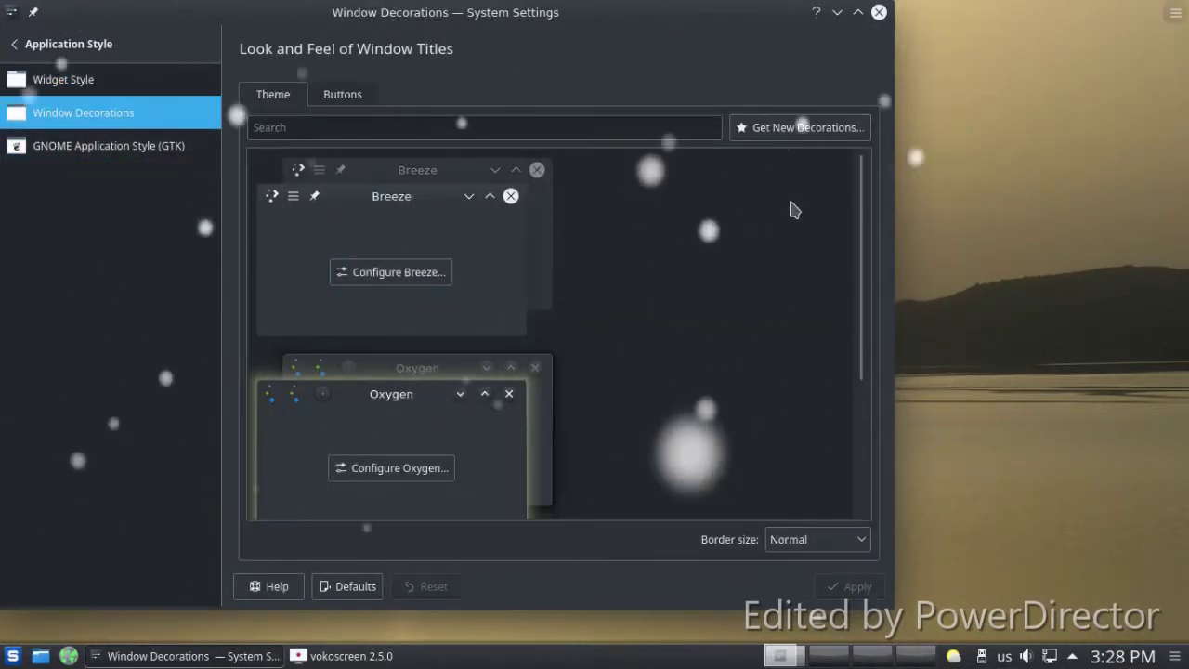
left_click(801, 131)
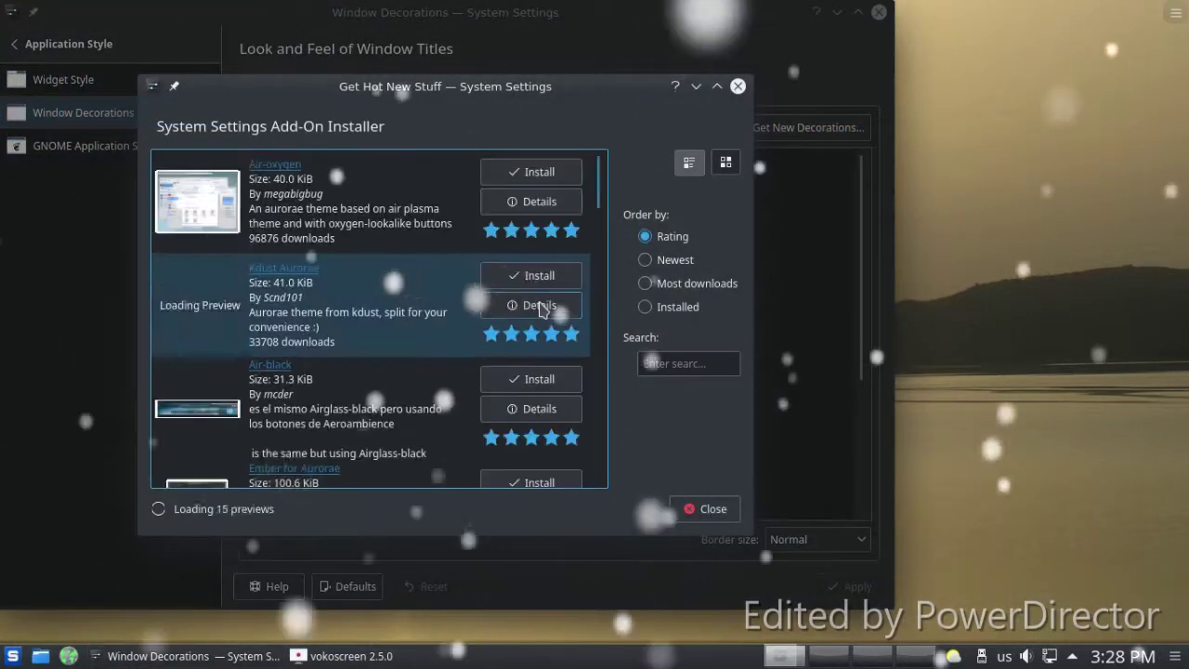
scroll(502, 316, "down", 1)
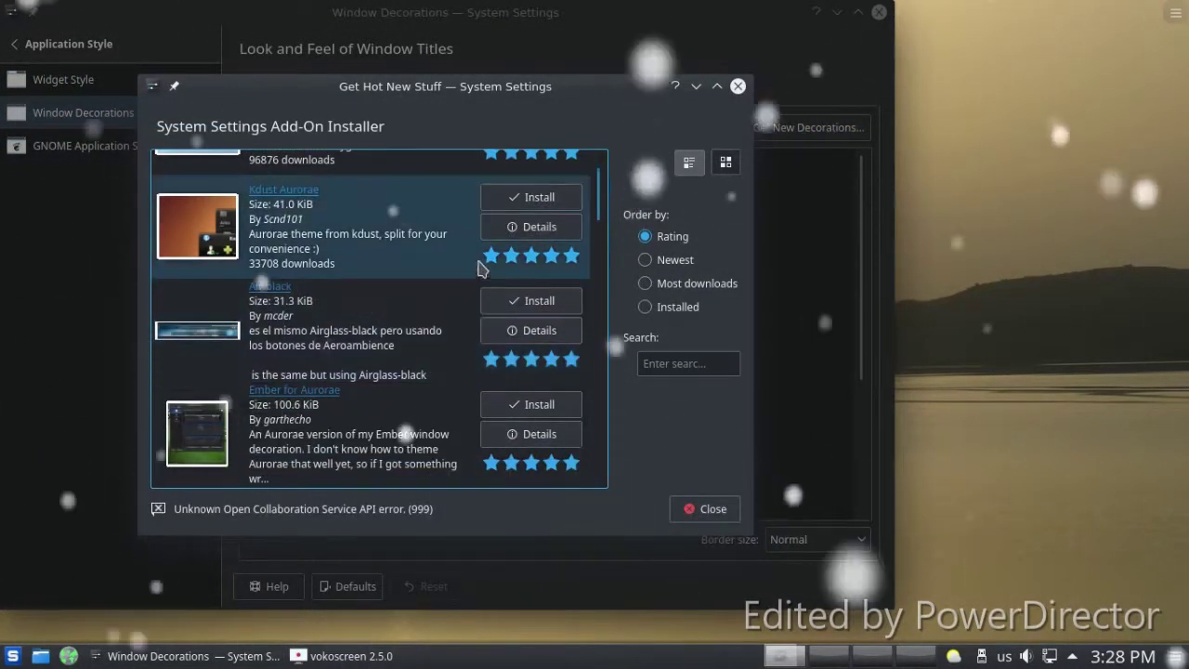
left_click(539, 300)
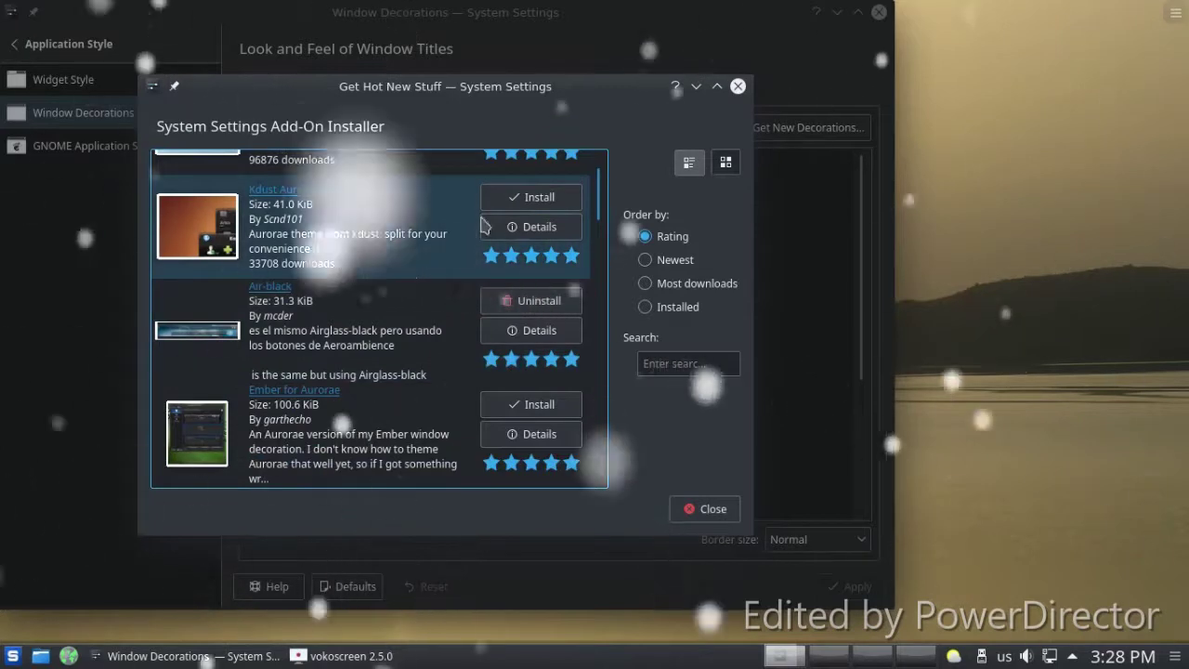
left_click(523, 198)
Install the Breezemite and Perfection Buton Mod window decorations as well and close the installer.
scroll(474, 360, "down", 4)
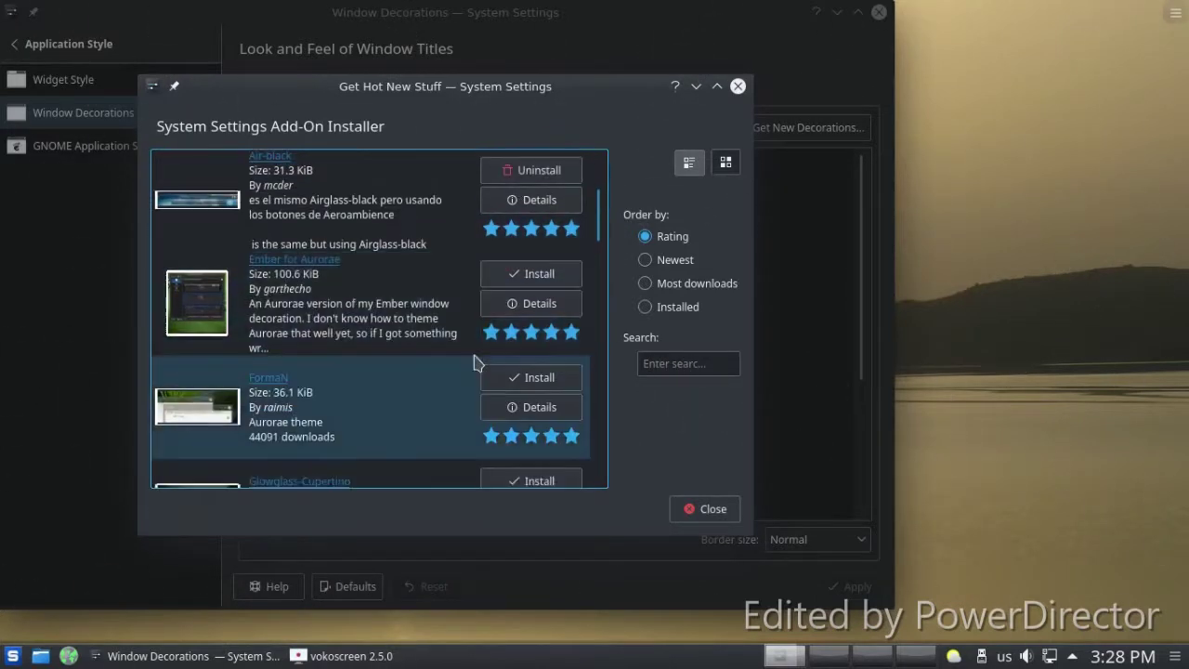
scroll(463, 374, "down", 4)
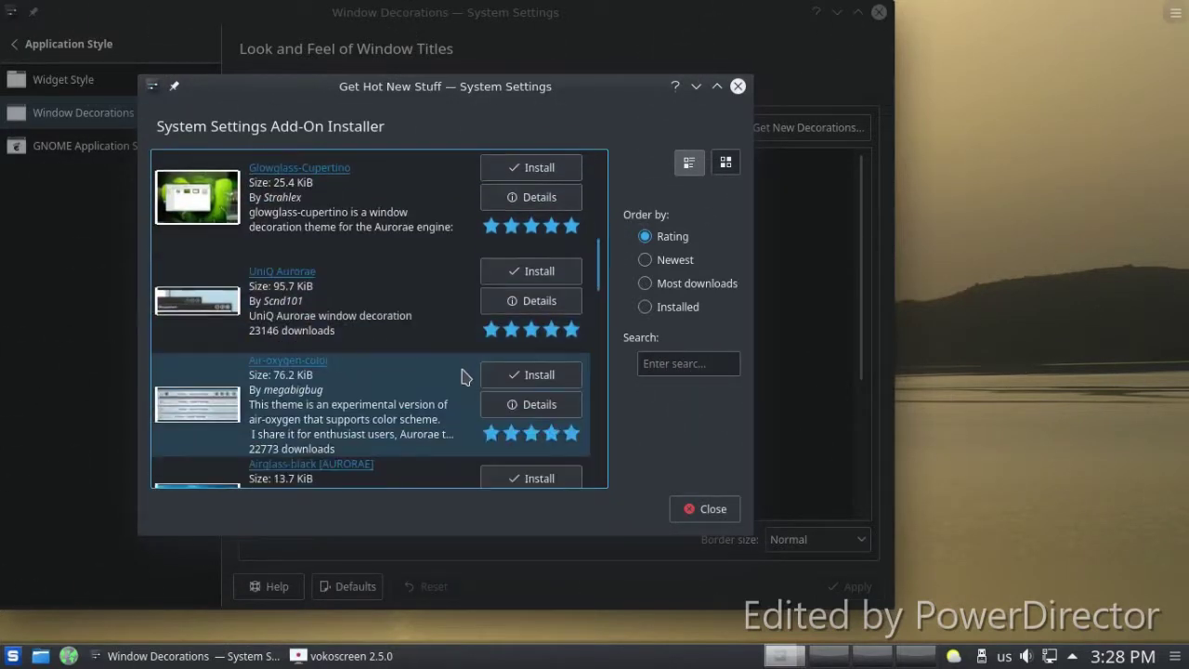
scroll(471, 383, "down", 4)
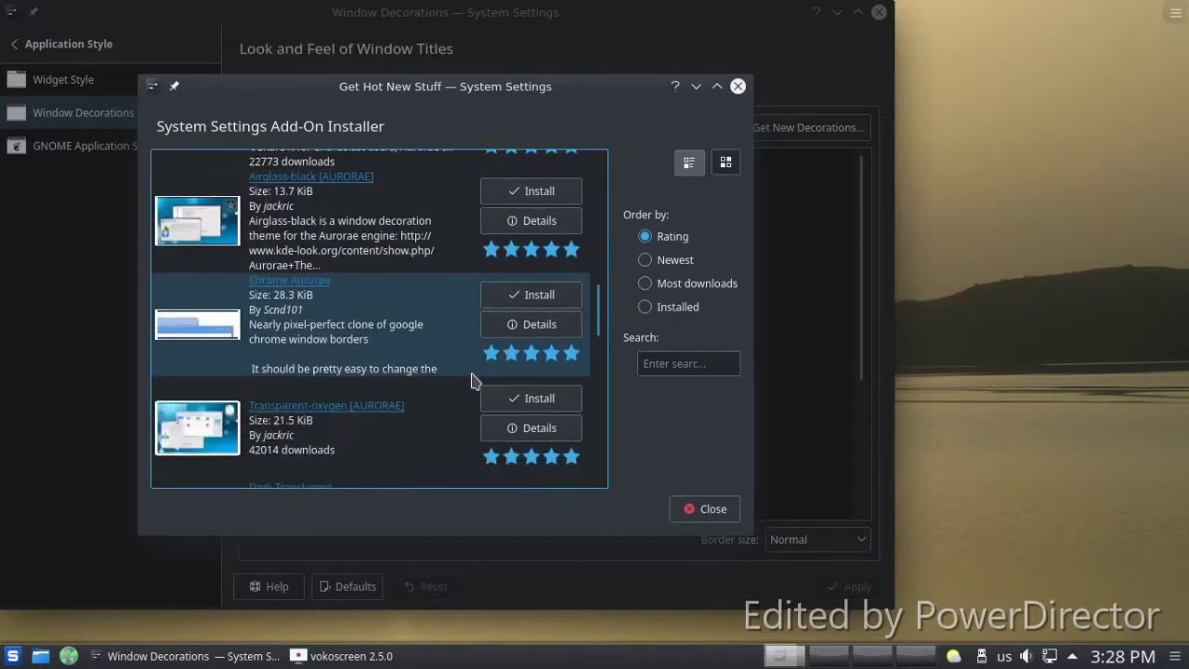
scroll(469, 385, "down", 1)
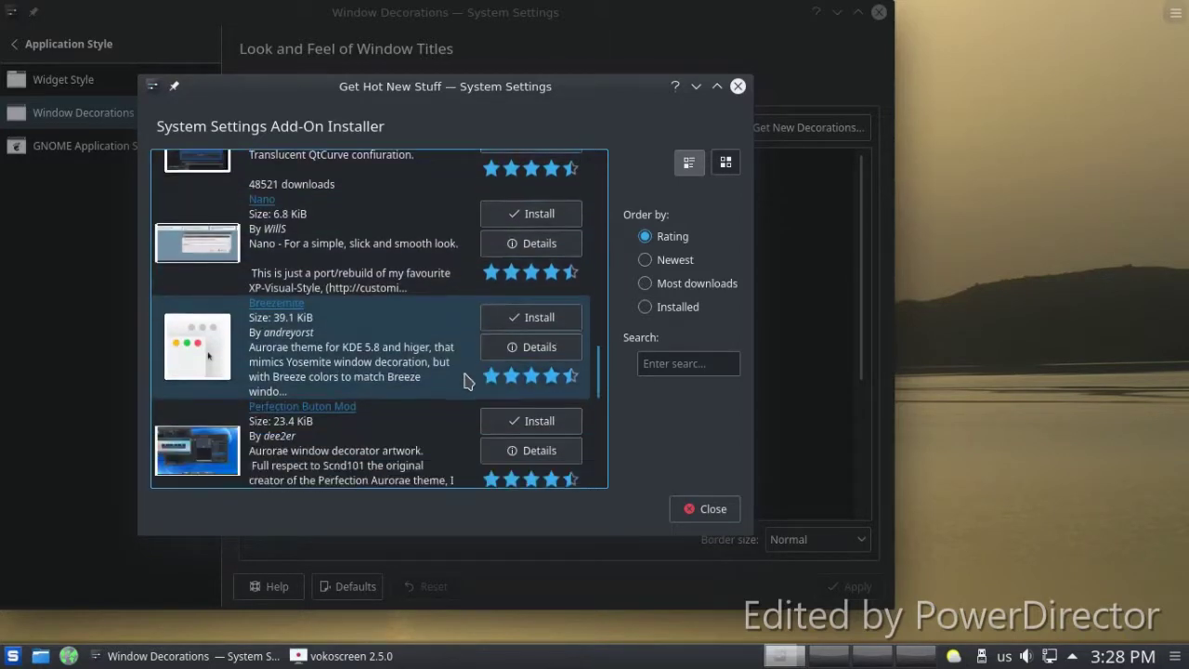
left_click(531, 321)
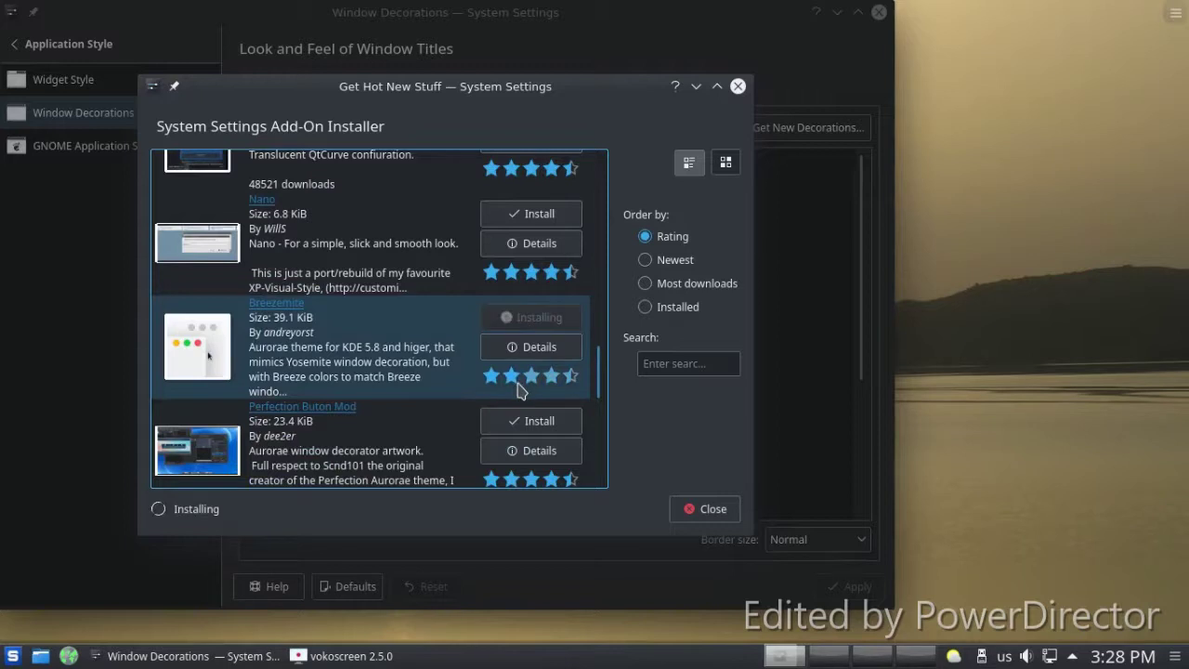
left_click(497, 421)
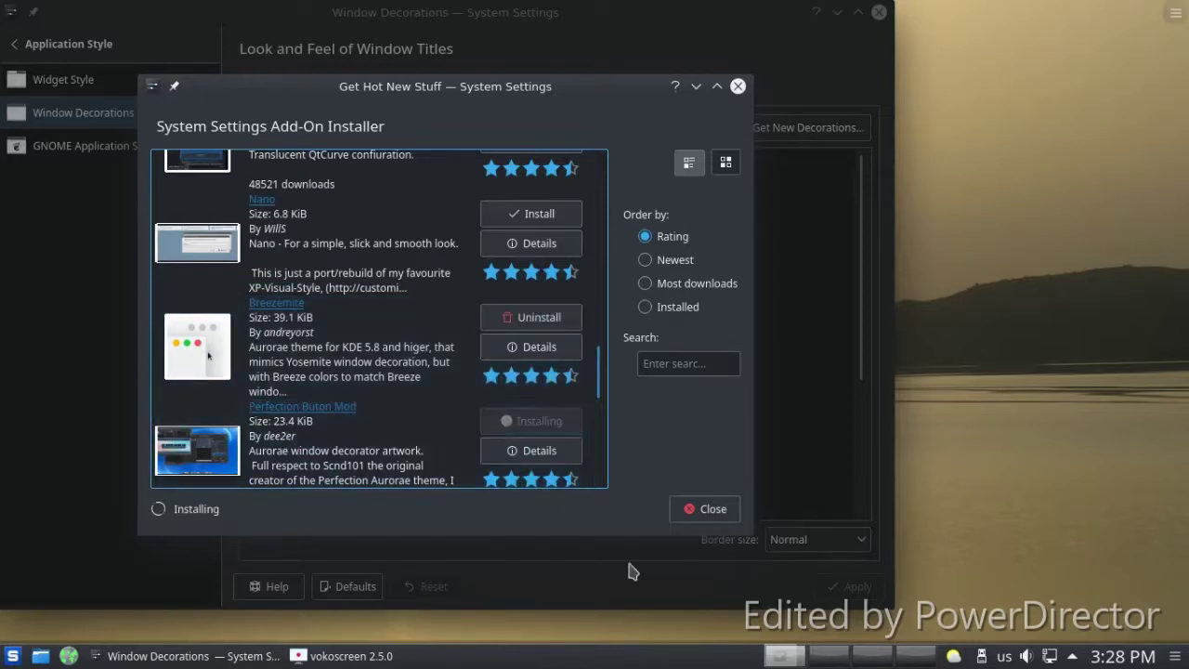
left_click(702, 509)
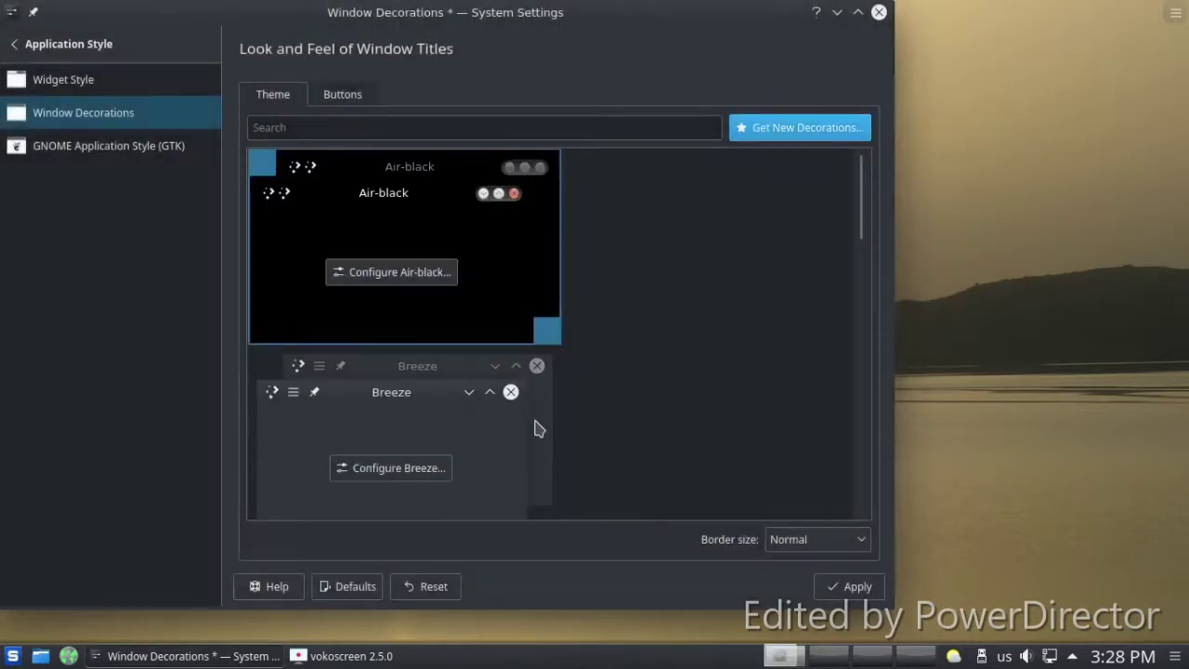
Look through the installed window decorations and apply the Oxygen one.
scroll(538, 429, "down", 5)
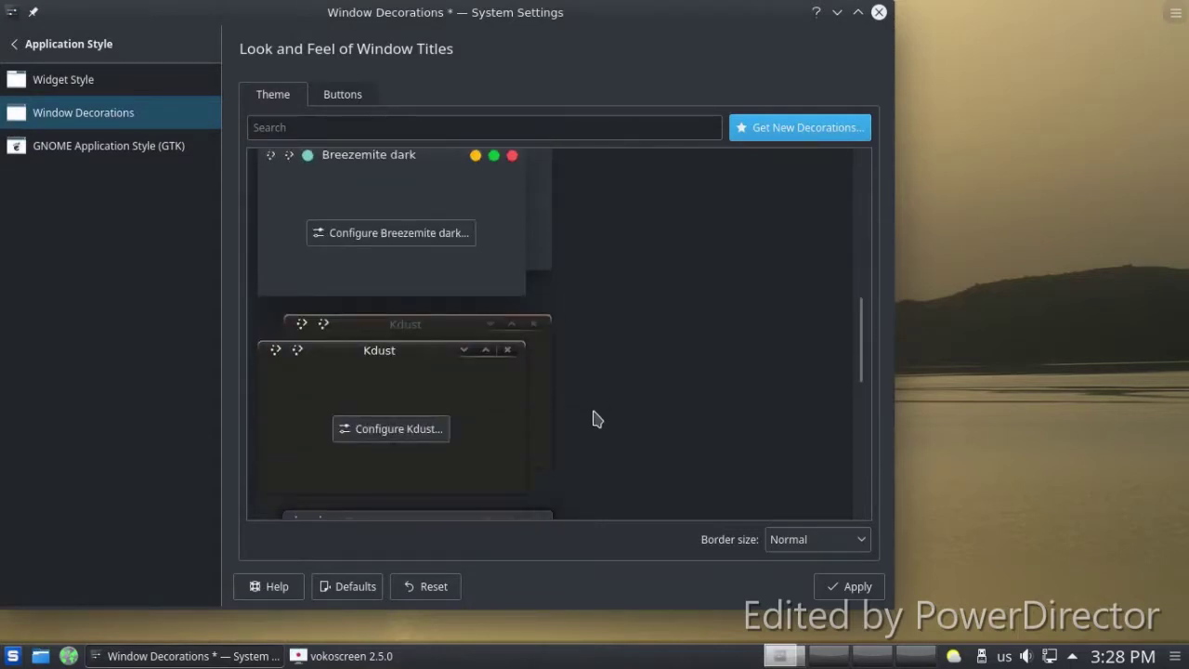
scroll(585, 423, "down", 4)
scroll(577, 422, "up", 2)
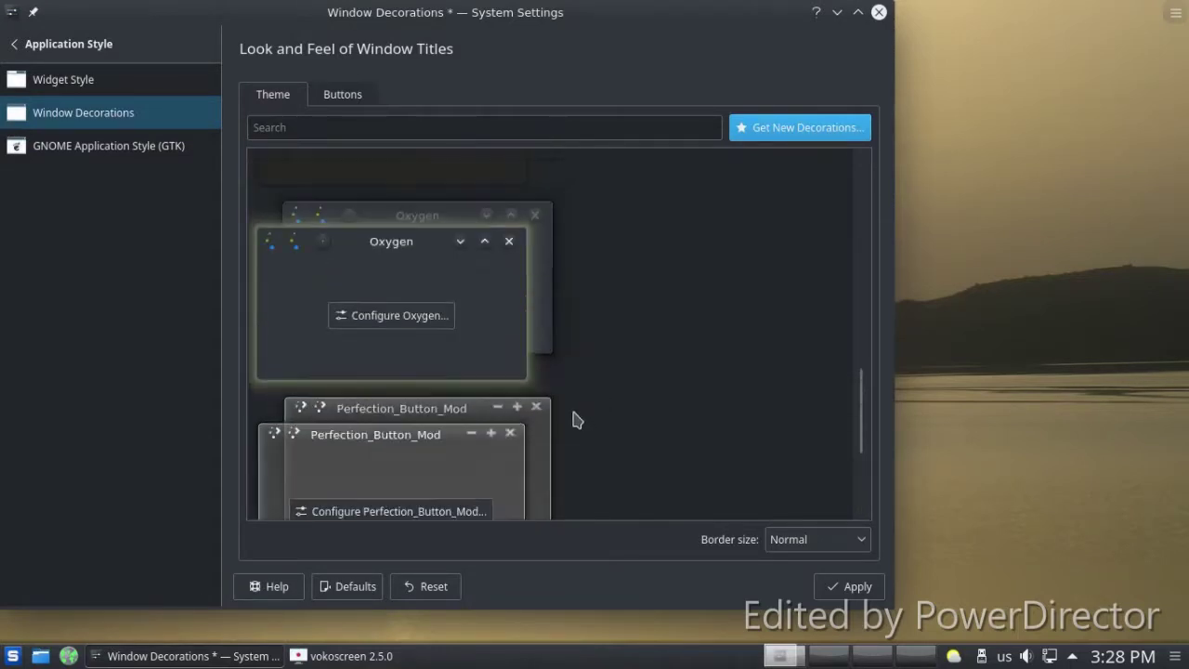
left_click(514, 359)
left_click(846, 593)
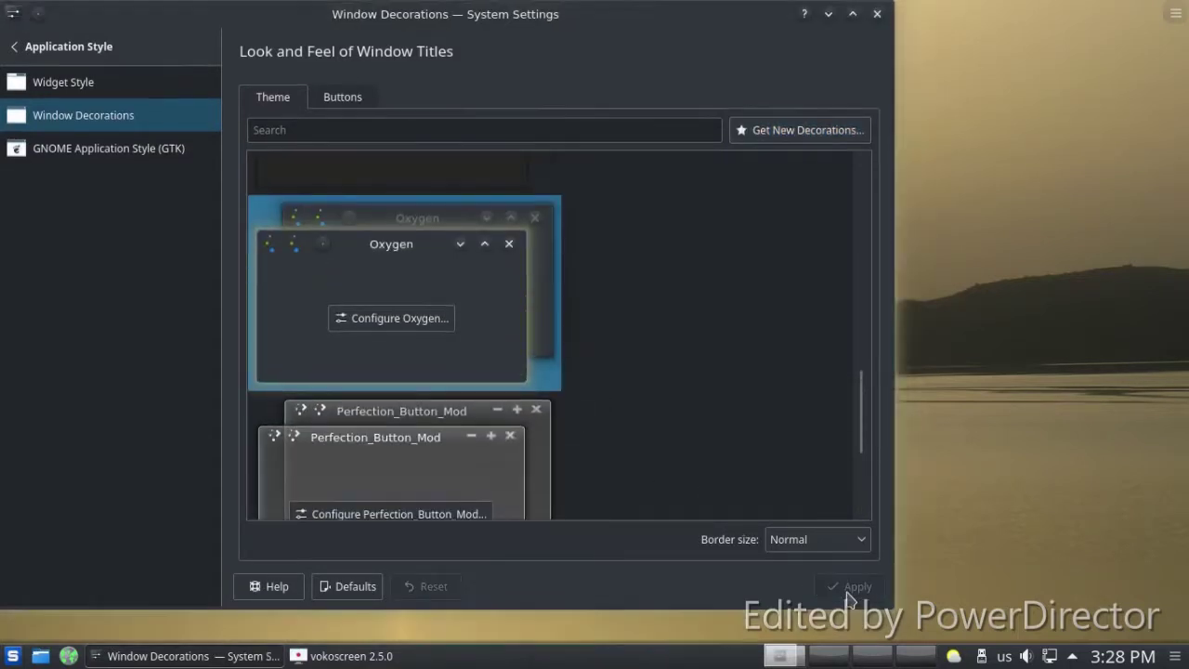
Apply the Breezemite dark window decoration with Normal button size, and open the home folder in Dolphin to see it.
scroll(542, 465, "up", 5)
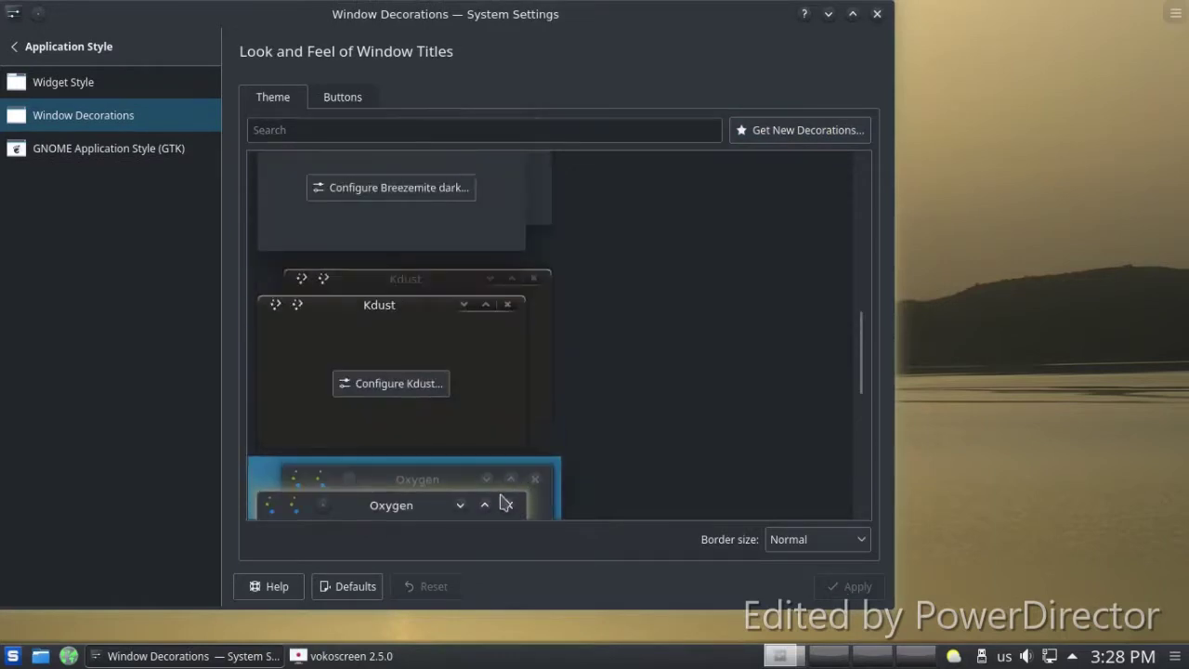
left_click(468, 396)
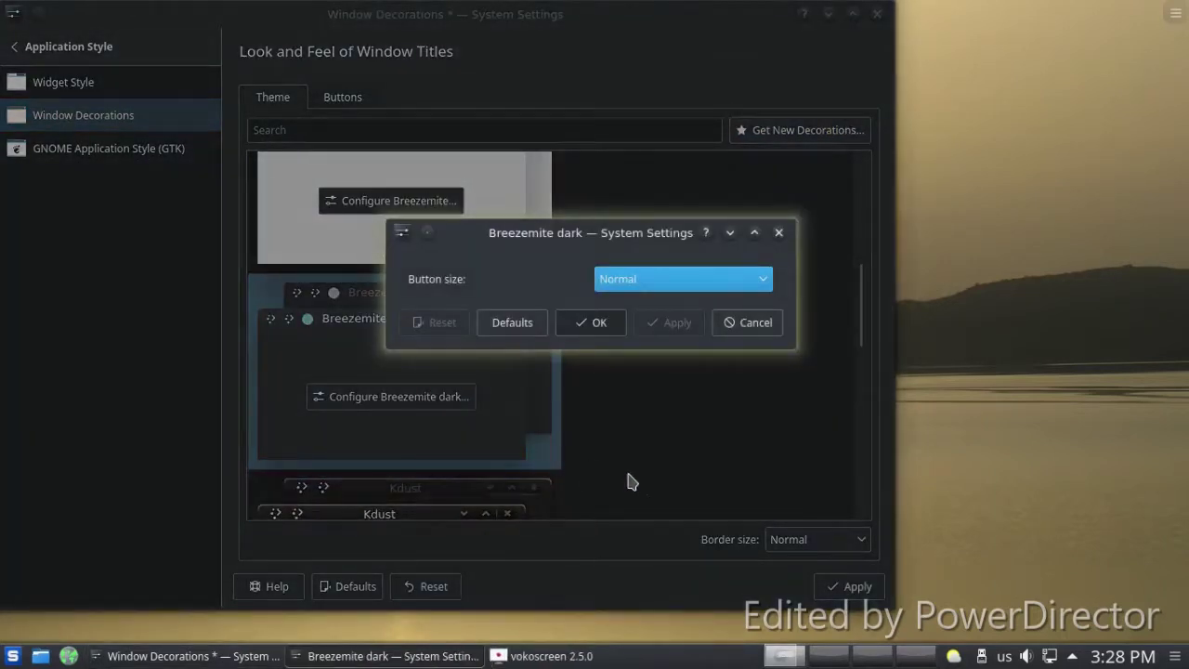
left_click(587, 331)
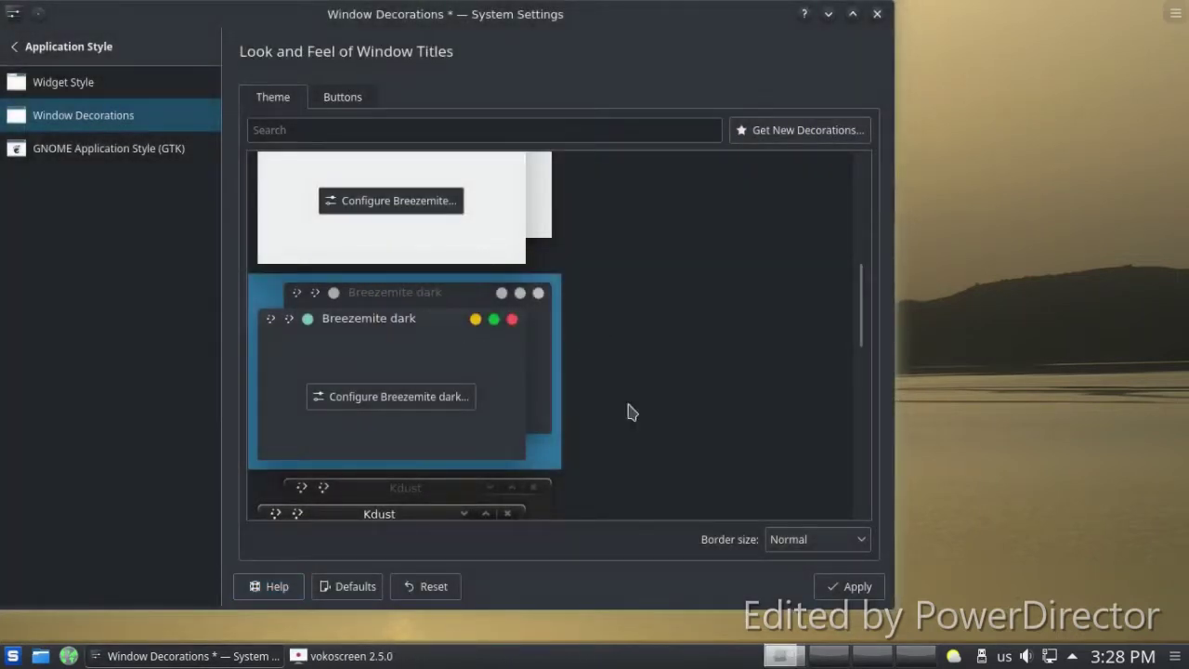
left_click(822, 589)
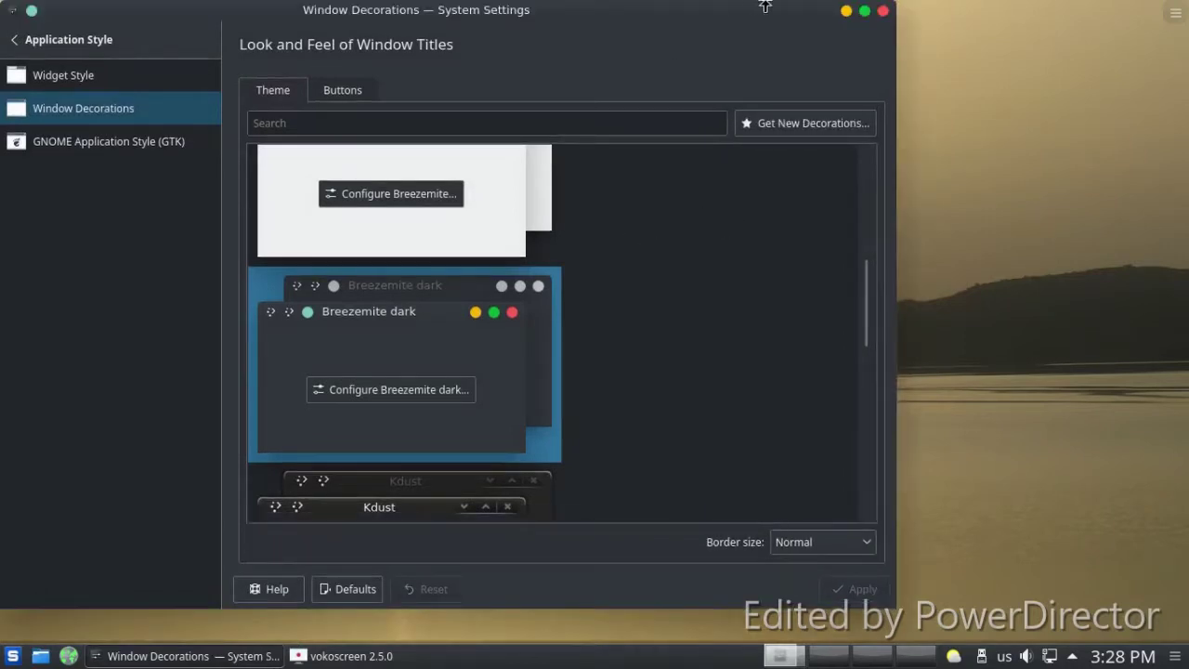
left_click(882, 12)
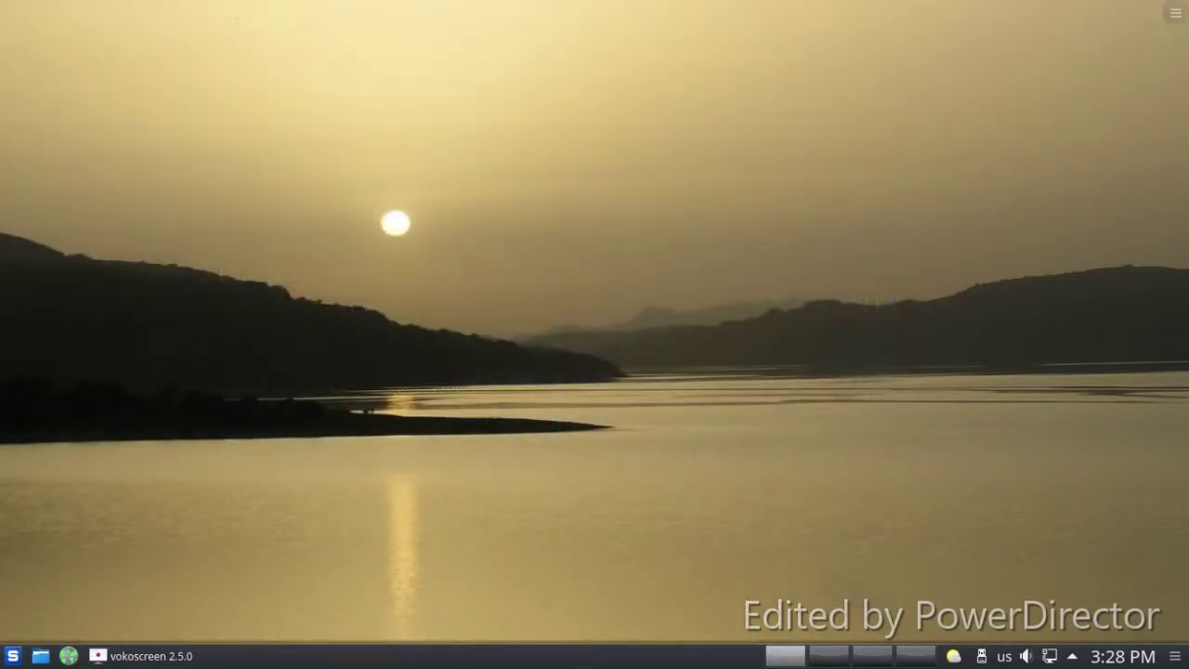
left_click(40, 656)
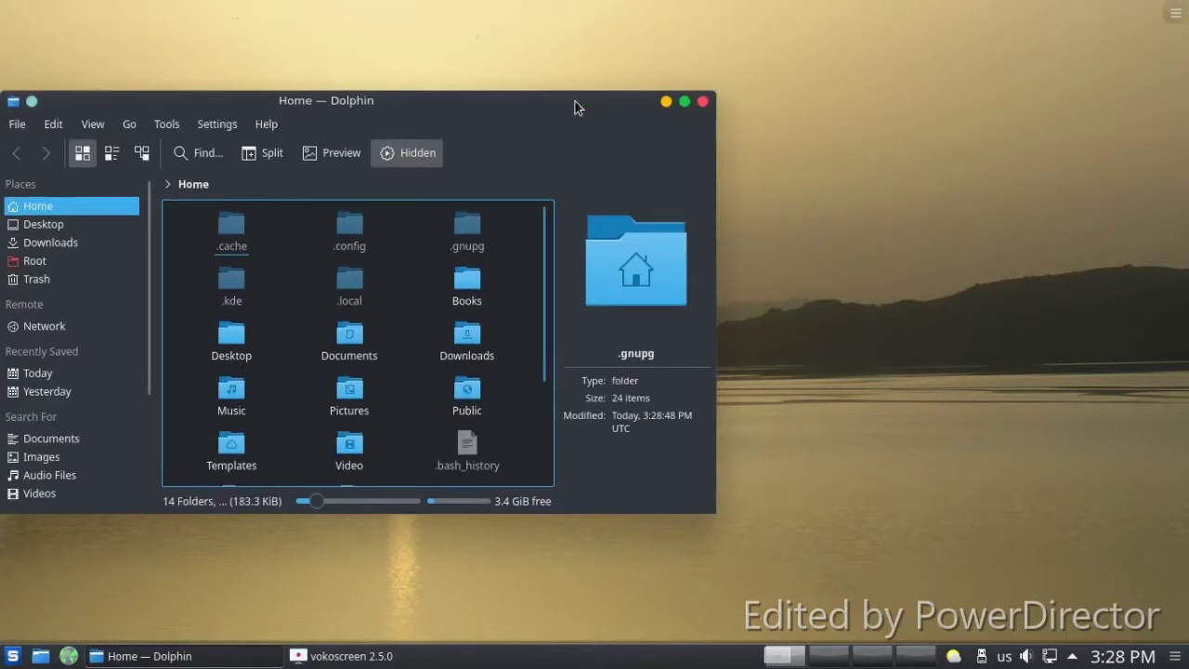
Close the Dolphin home window and open the Look And Feel page in System Settings.
left_click_drag(575, 101, 724, 108)
left_click(839, 107)
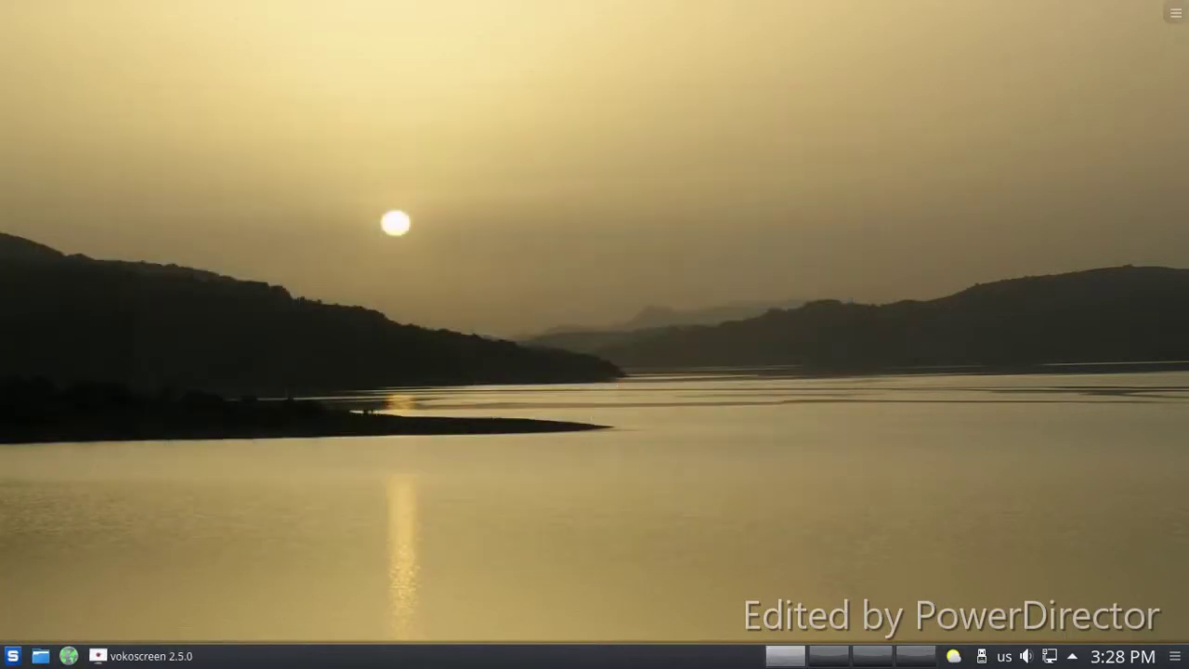
left_click(12, 656)
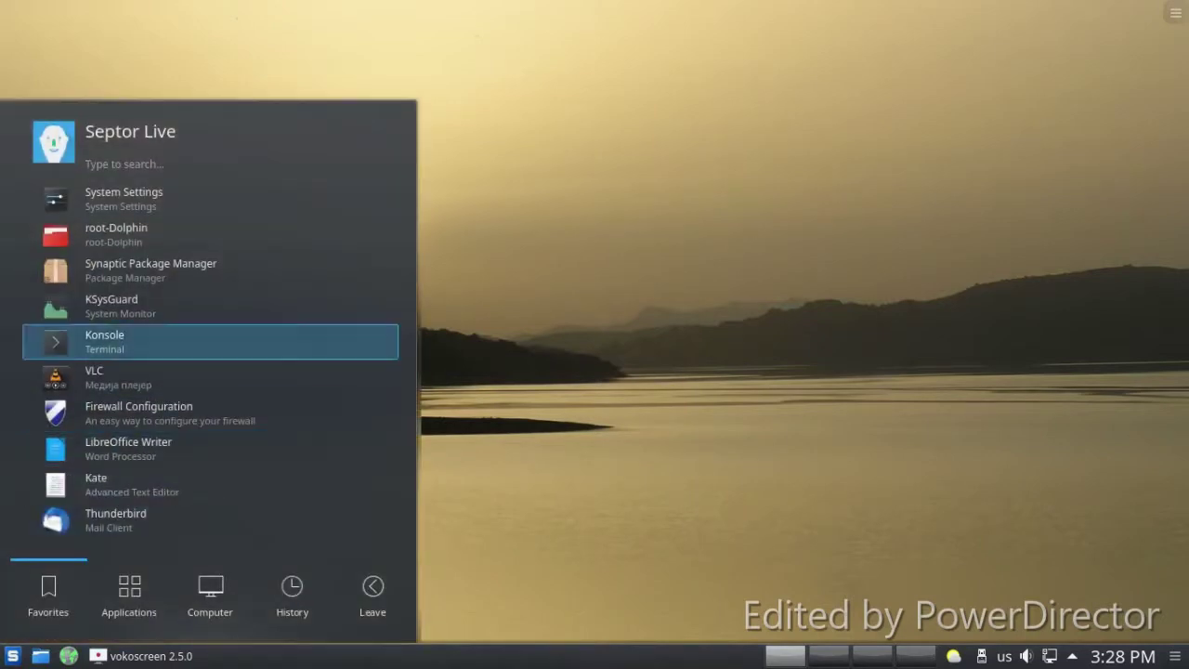
left_click(64, 206)
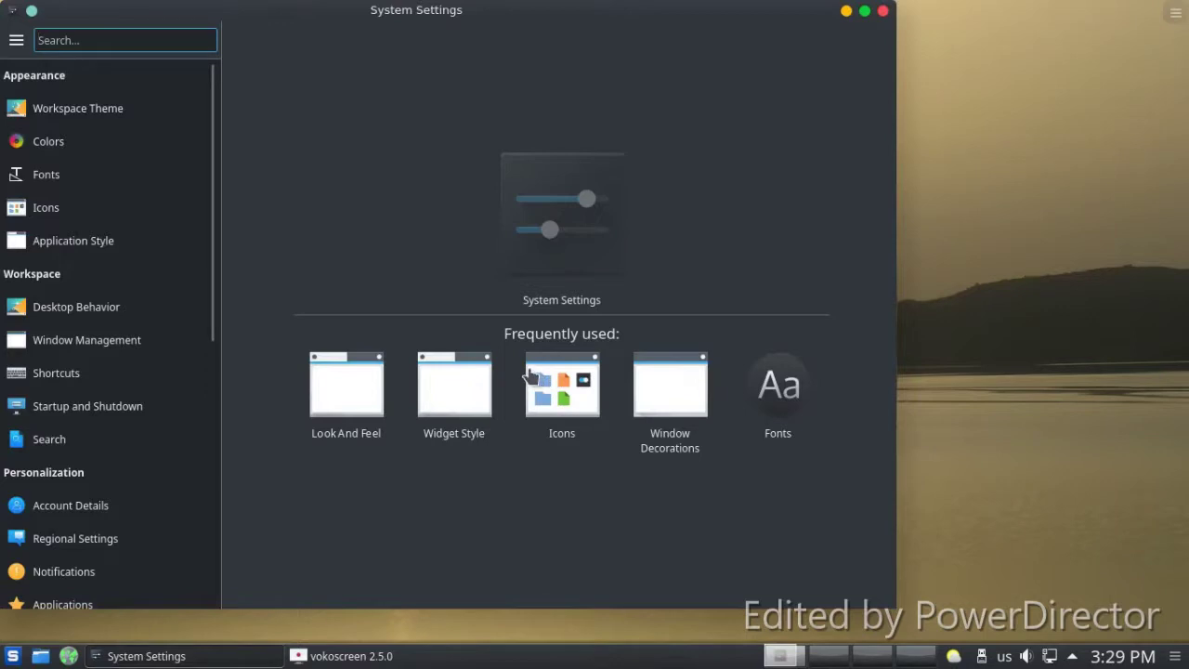
left_click(344, 392)
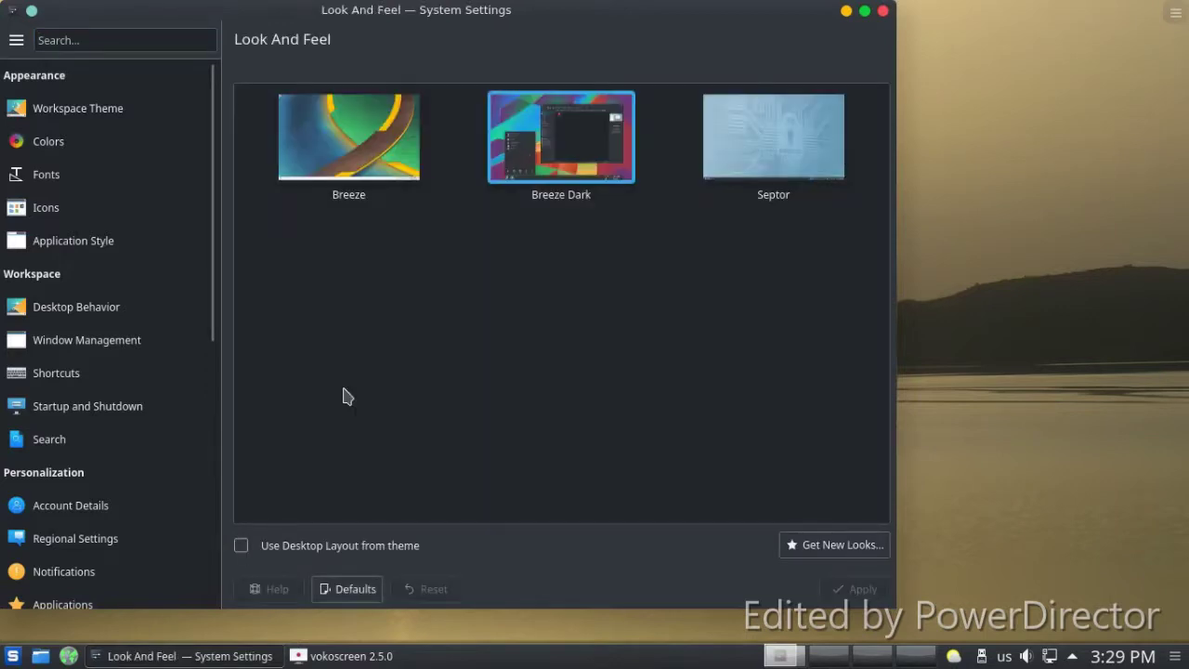
Try to install the Arc KDE look and feel package, browse the other downloadable looks, and close the installer.
left_click(791, 547)
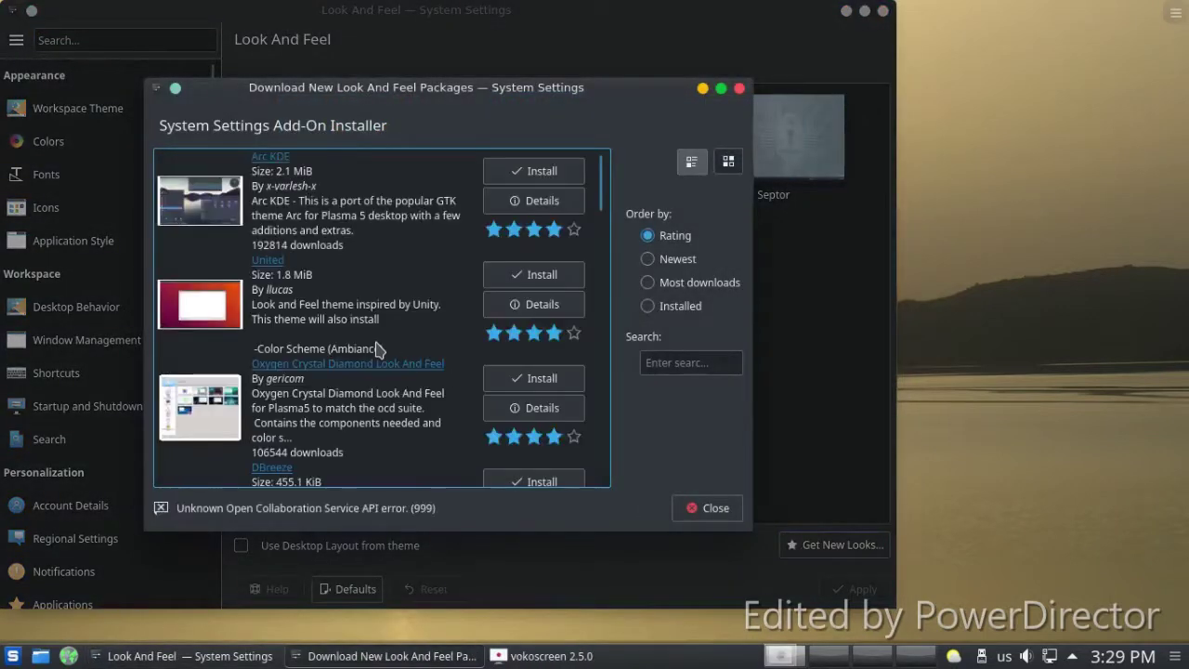
left_click(533, 174)
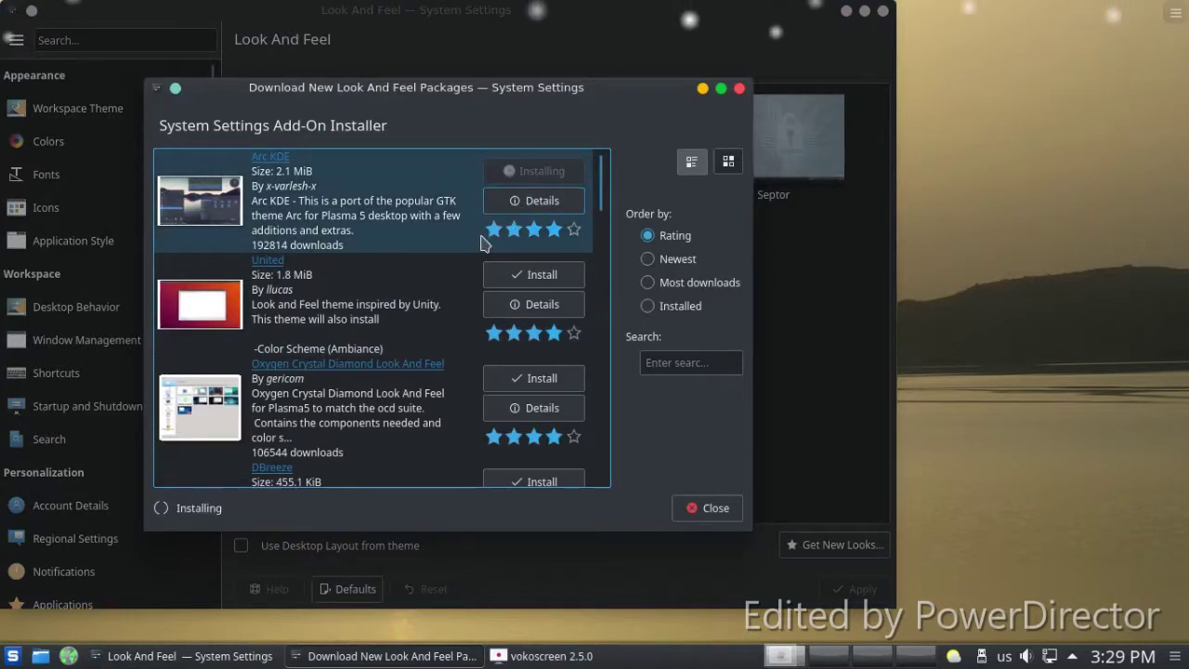
scroll(483, 243, "down", 5)
scroll(479, 297, "down", 8)
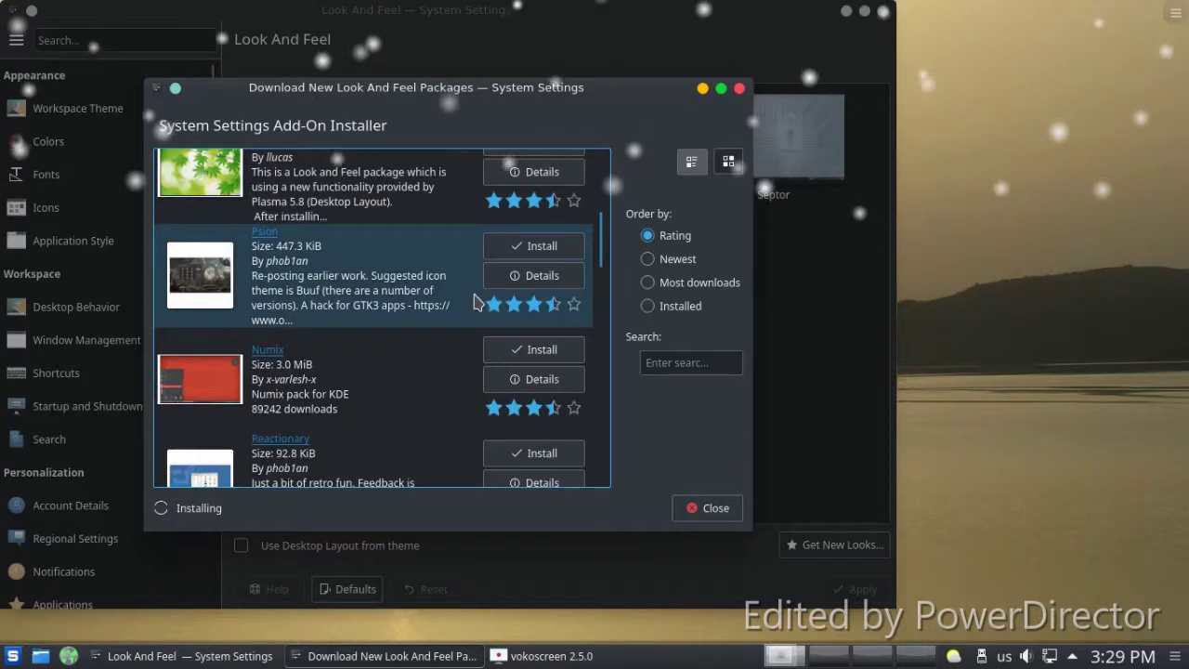
scroll(462, 314, "down", 3)
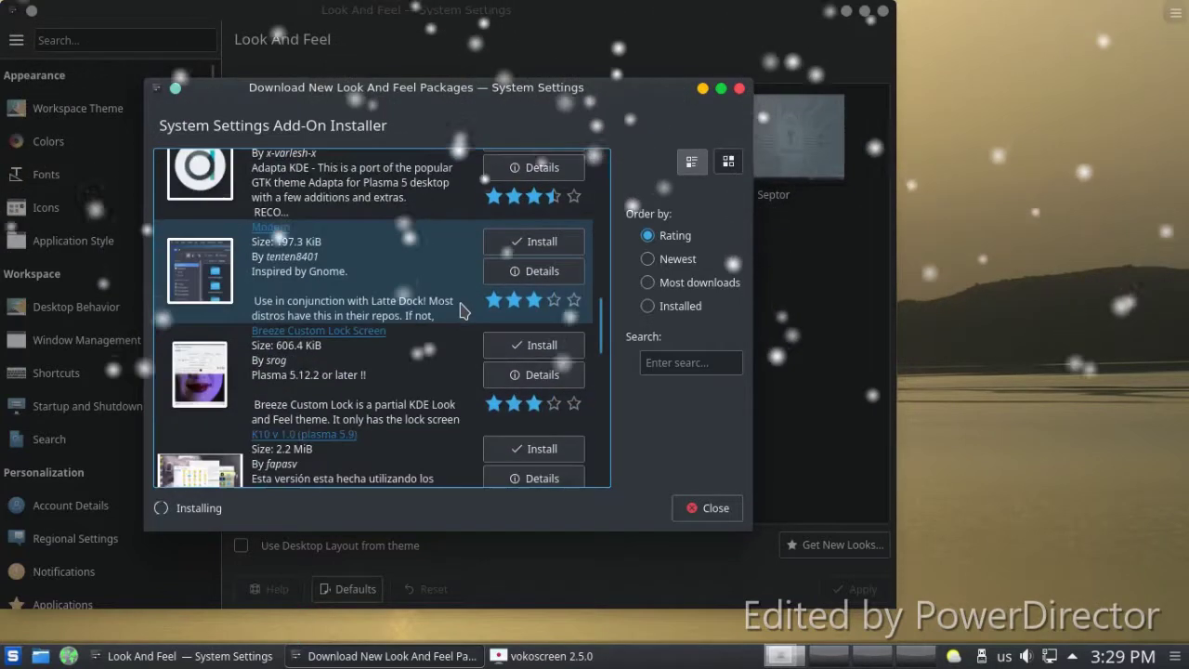
left_click(536, 167)
left_click(706, 507)
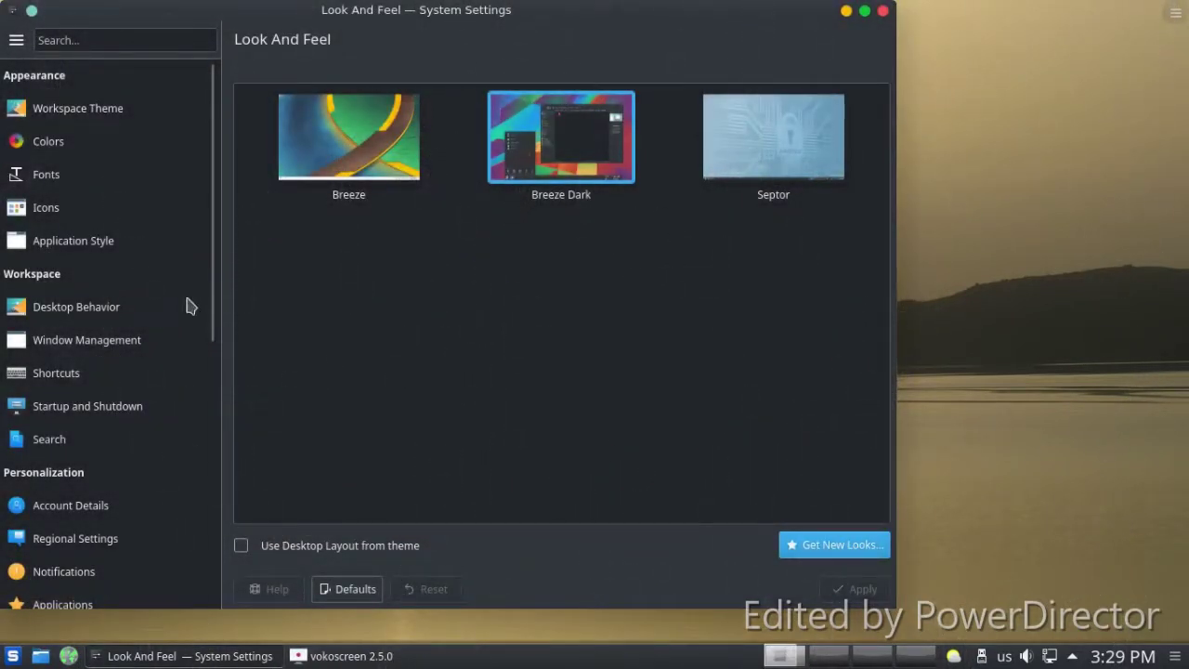
Look through the Widget Style, Window Decorations and GNOME Application Style (GTK) pages, and close System Settings.
left_click(93, 247)
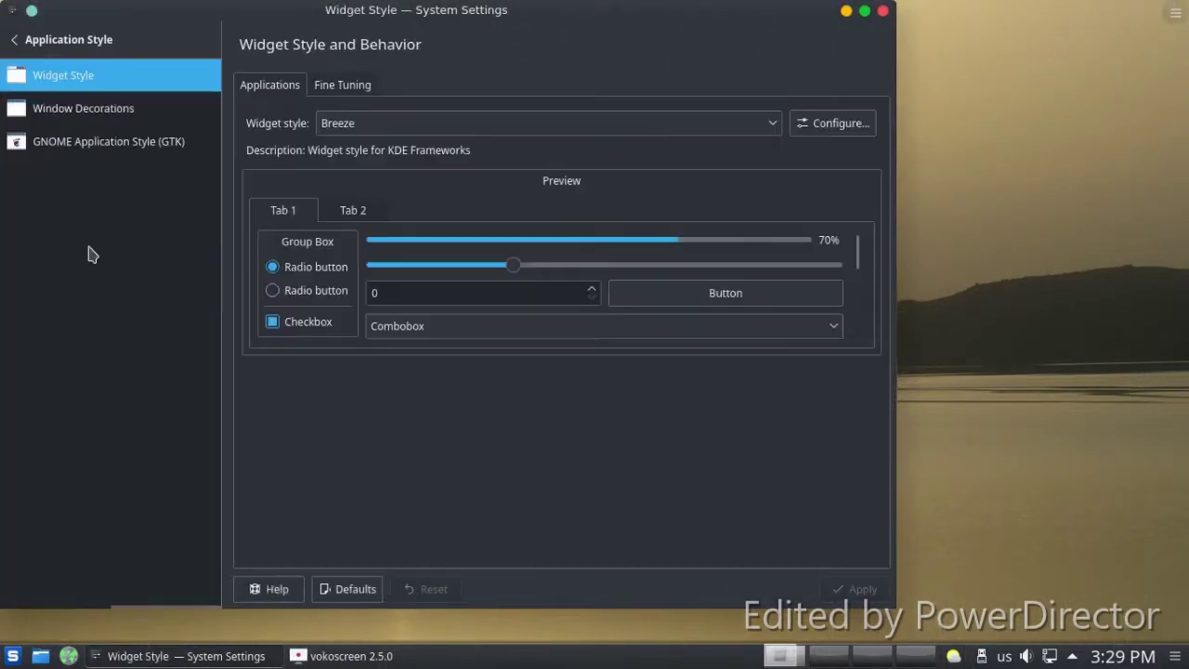
left_click(63, 115)
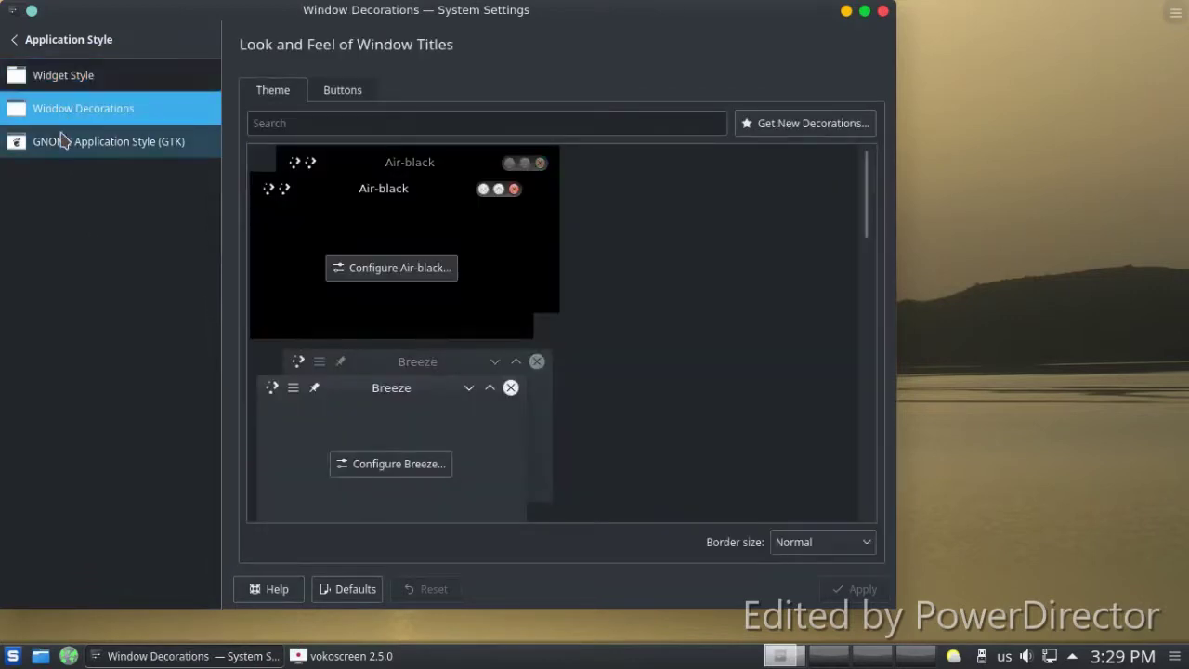
left_click(57, 140)
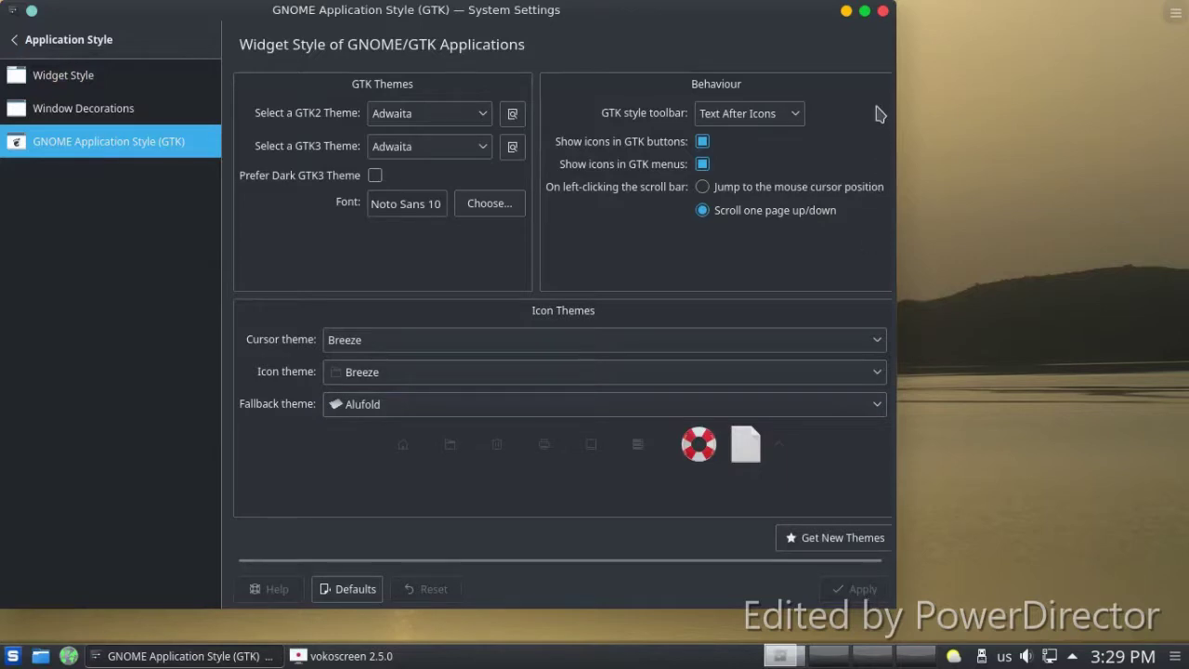
left_click(883, 13)
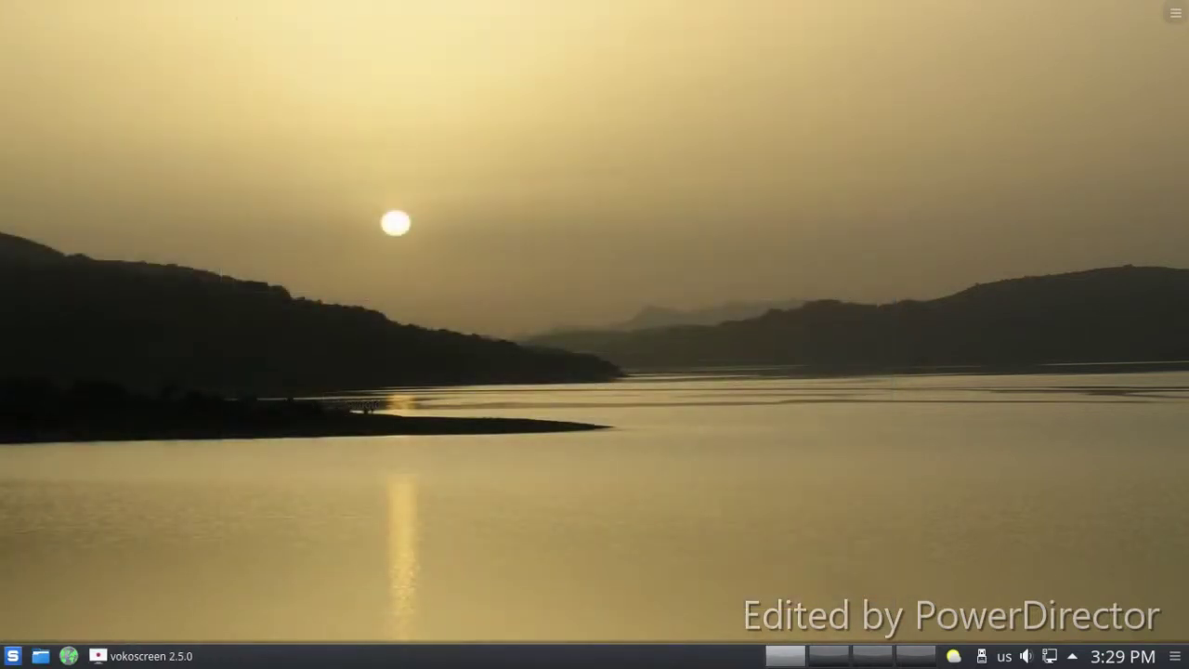
left_click(13, 656)
key("Escape")
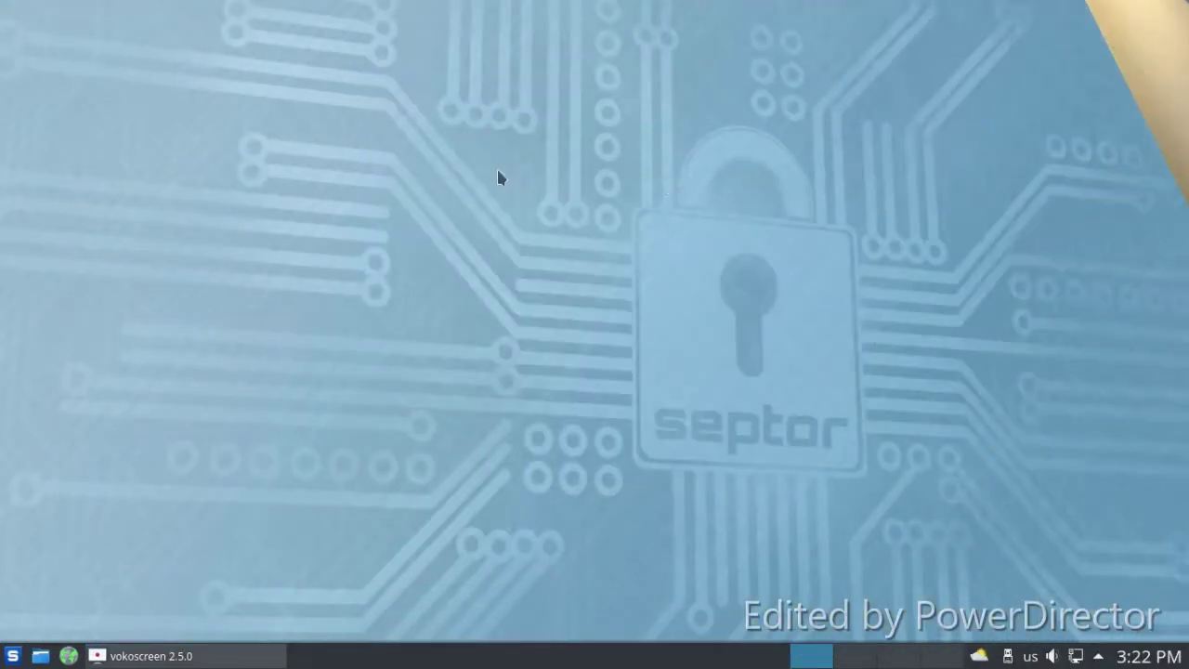
Open the downloadable wallpapers from the desktop's wallpaper settings and browse through the list ordered by rating.
right_click(498, 171)
left_click(546, 304)
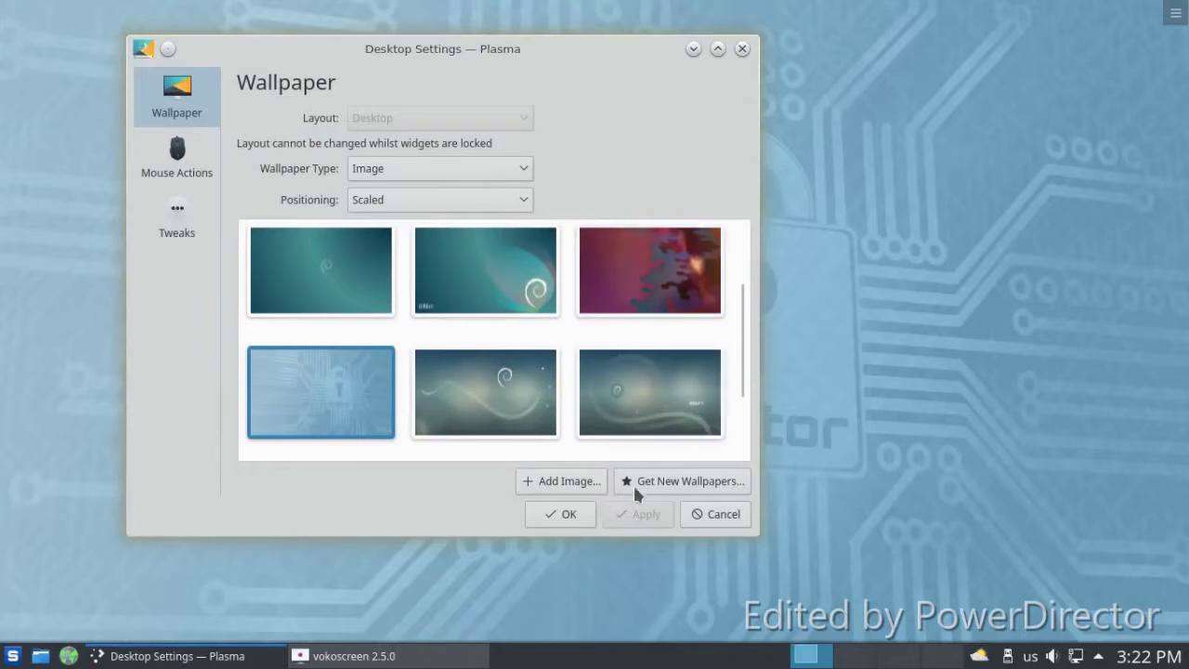
left_click(639, 481)
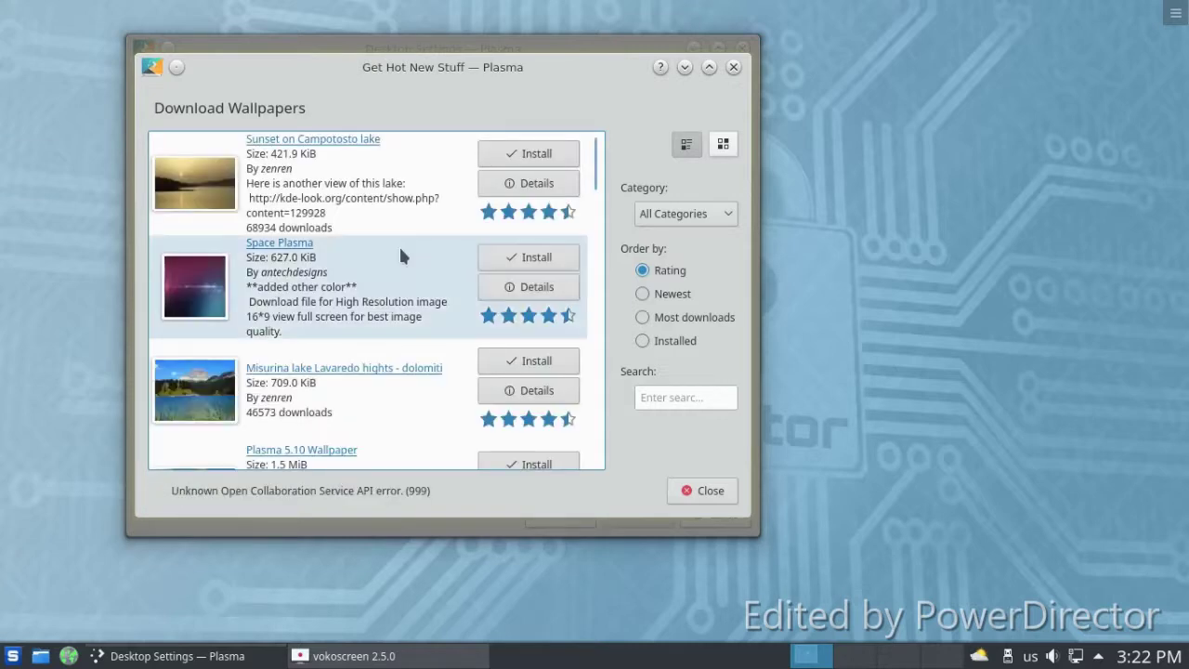
scroll(404, 256, "down", 5)
scroll(414, 288, "down", 5)
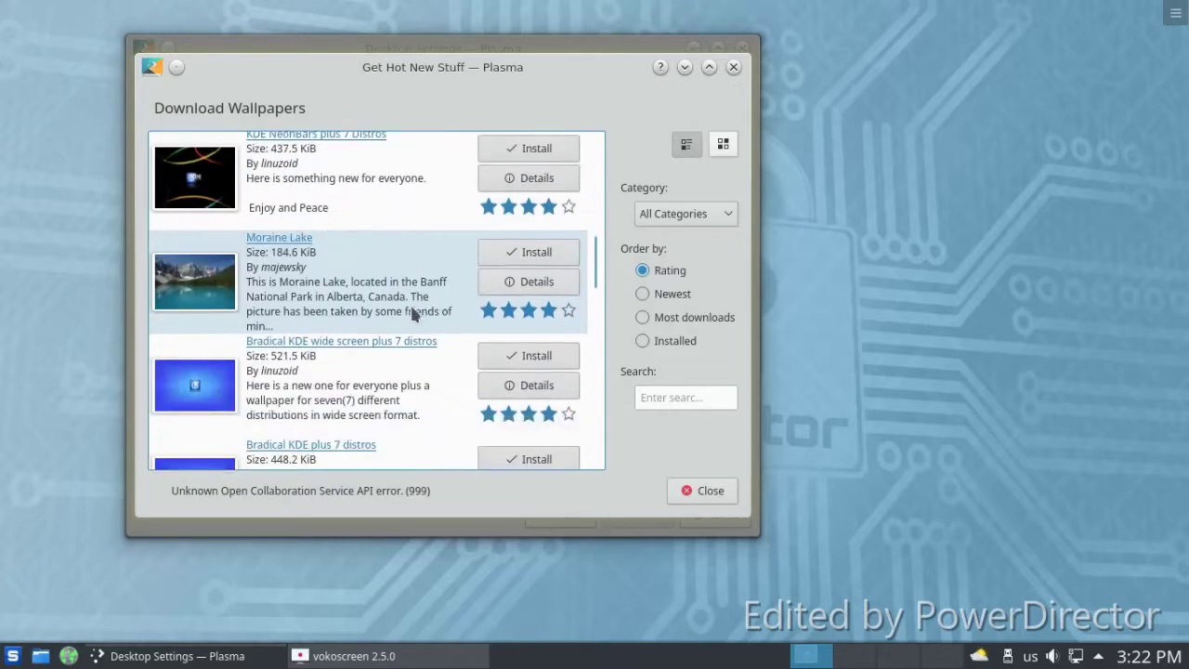
scroll(415, 313, "down", 2)
scroll(415, 313, "down", 3)
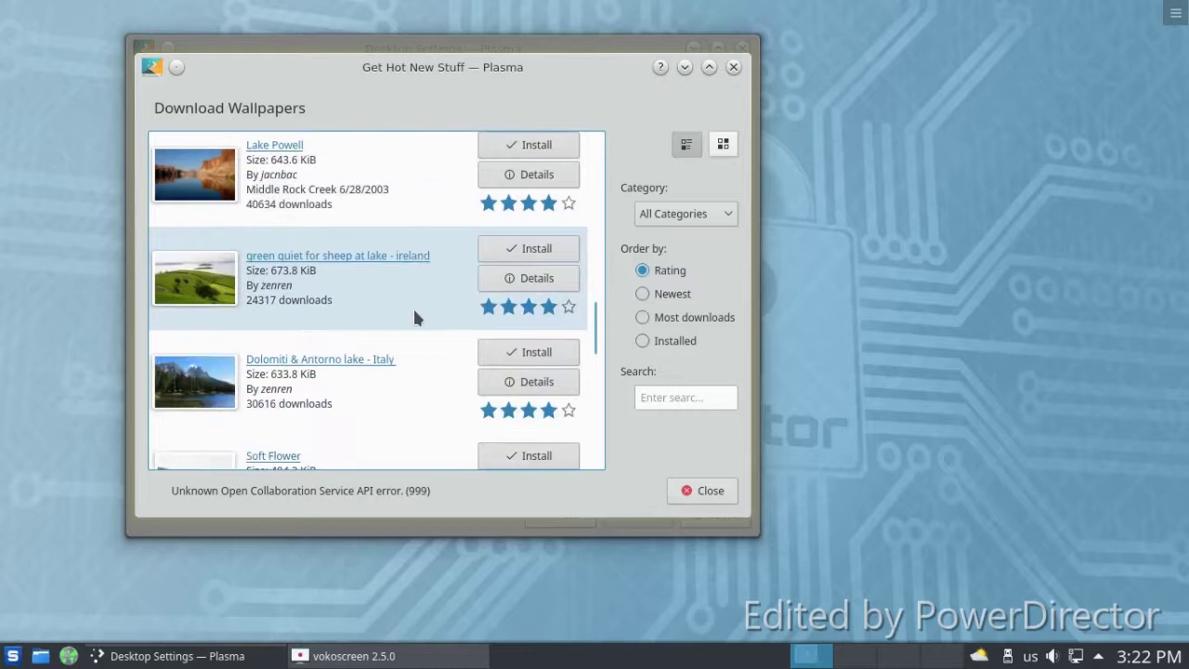
scroll(415, 326, "down", 5)
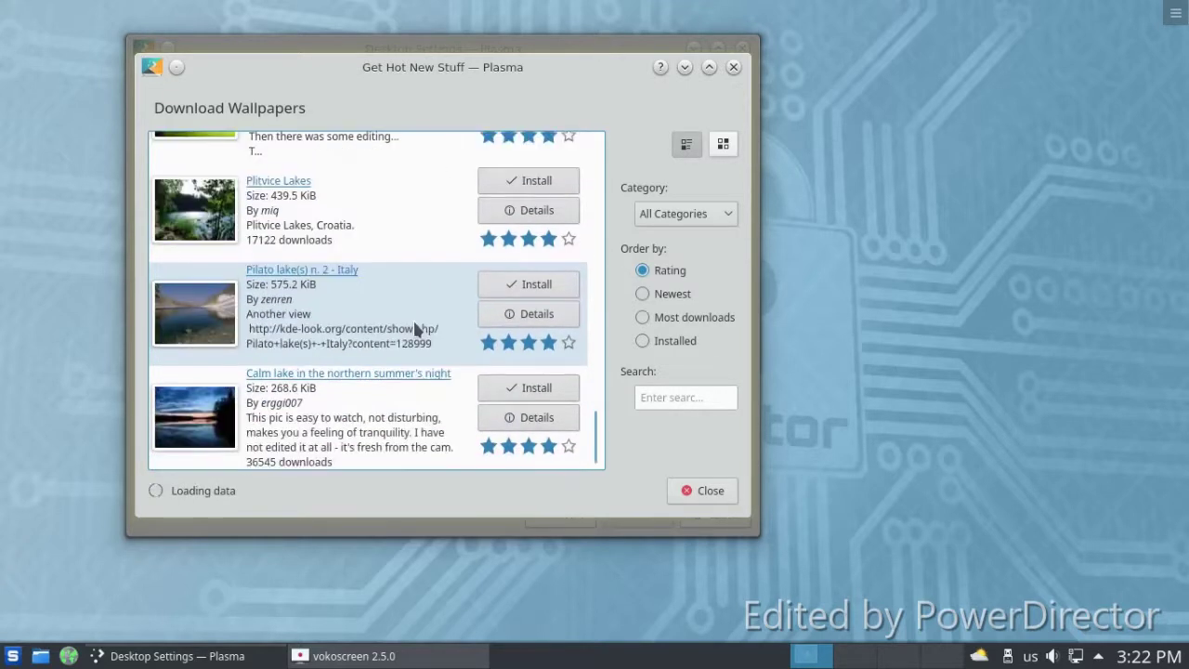
Install the "Dolomiti & Antorno lake - Italy" wallpaper and close the wallpaper downloader.
scroll(416, 327, "up", 2)
scroll(409, 314, "up", 3)
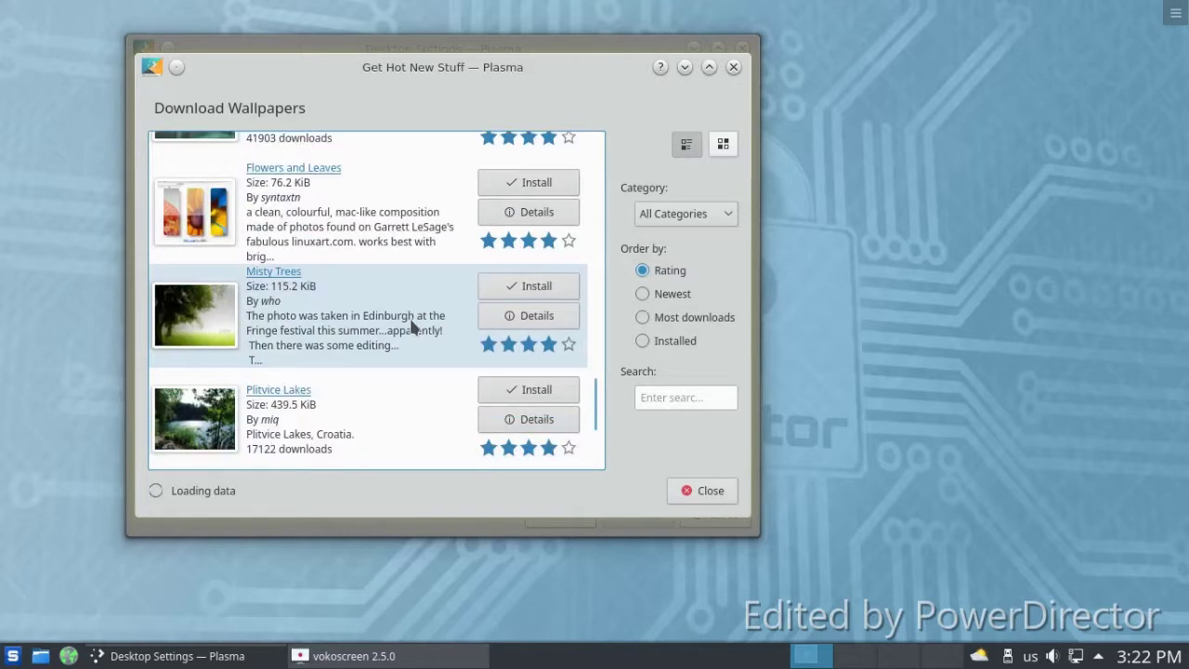
scroll(411, 322, "up", 1)
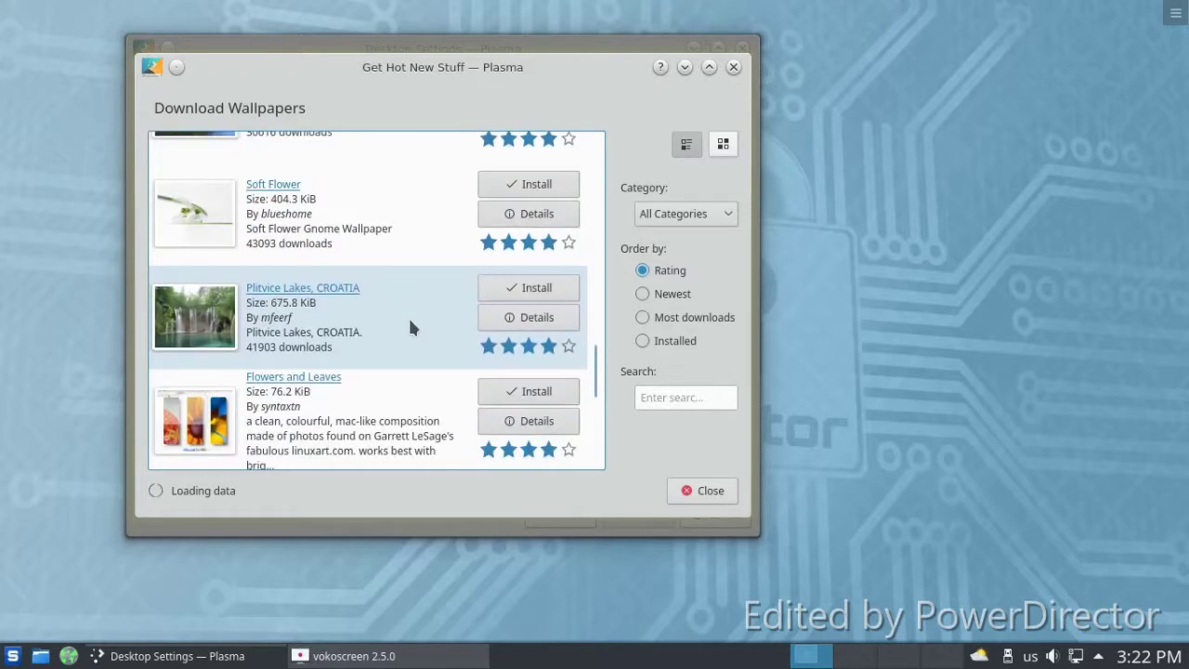
scroll(409, 322, "up", 1)
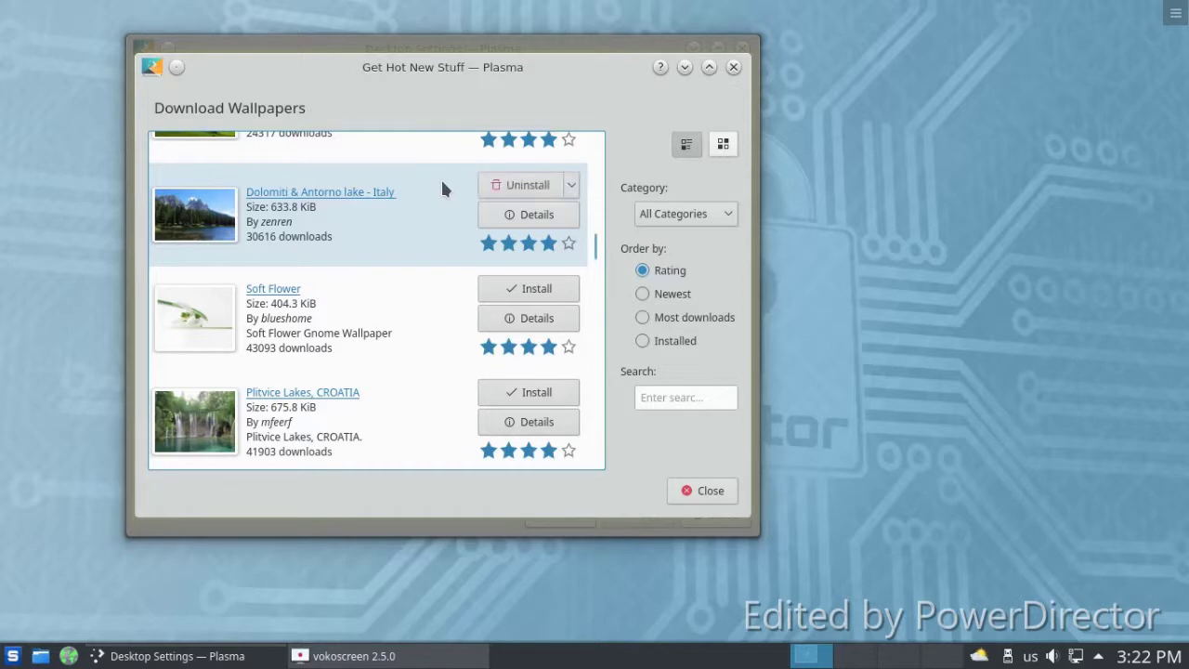
left_click(701, 494)
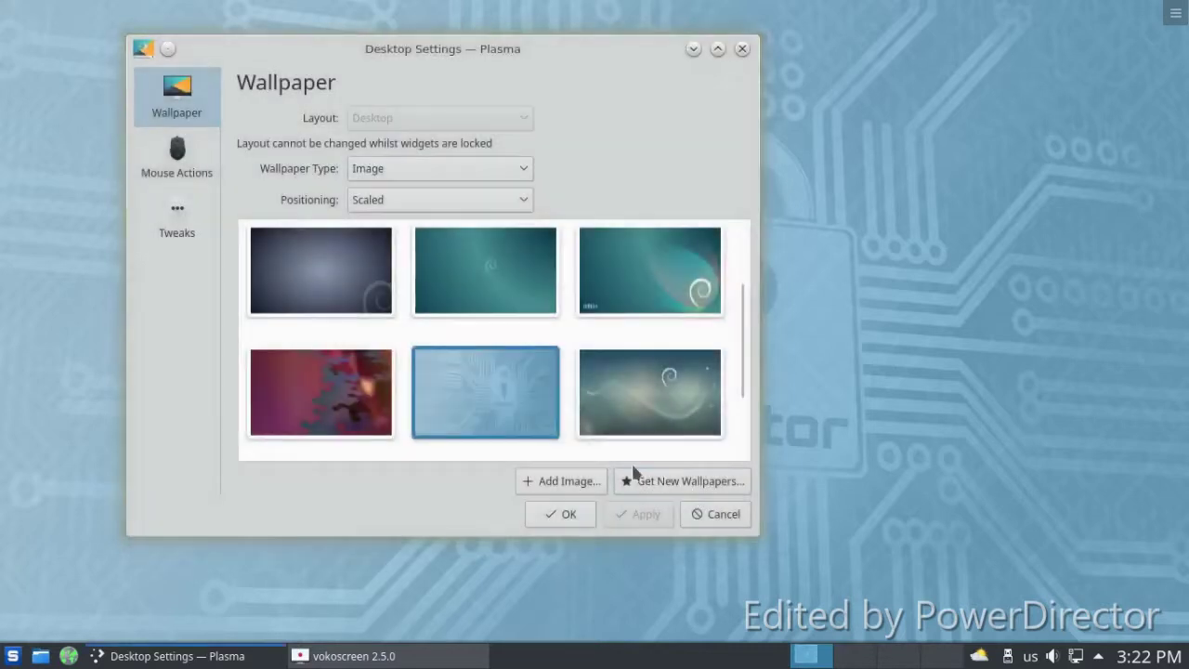
Apply the downloaded Dolomiti & Antorno lake image as the desktop wallpaper and close the desktop settings.
scroll(551, 325, "down", 2)
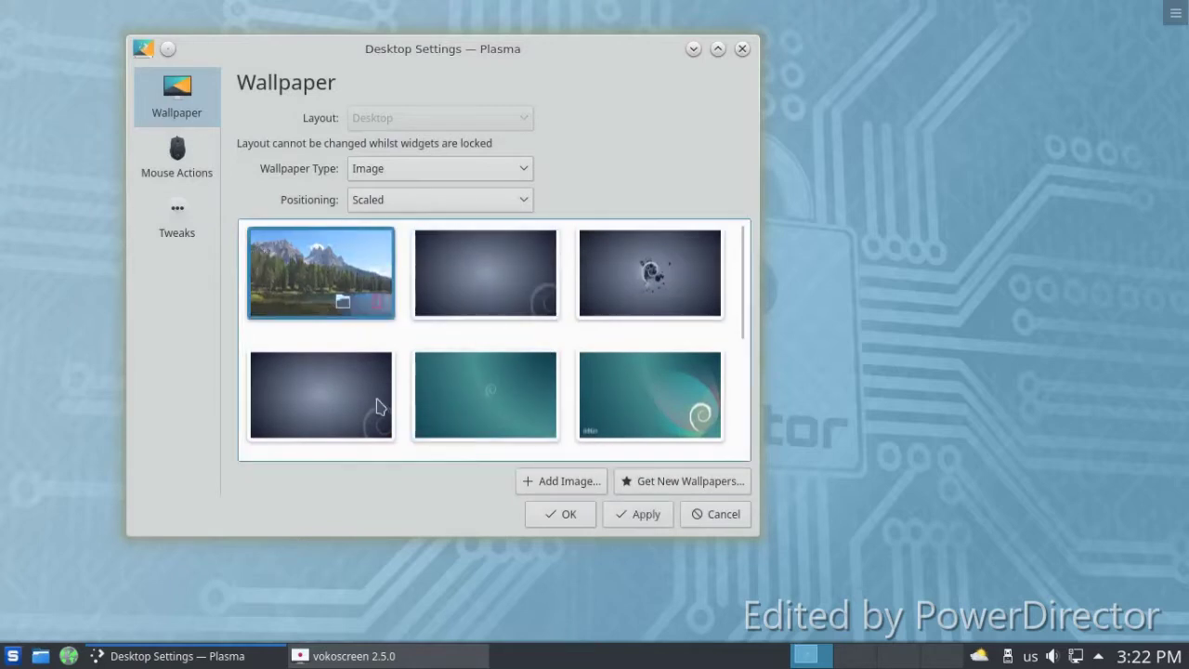
left_click(641, 514)
left_click(557, 516)
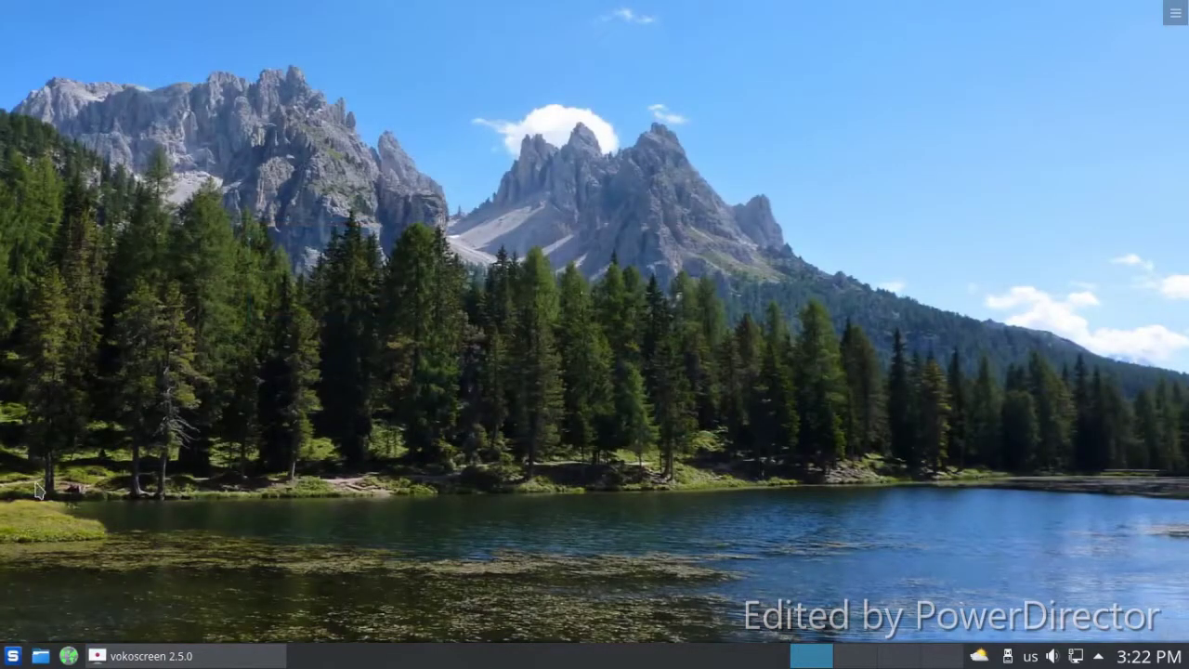
Open root-Dolphin, move its window towards the middle of the desktop, and dismiss the root warnings in both panes.
left_click(12, 656)
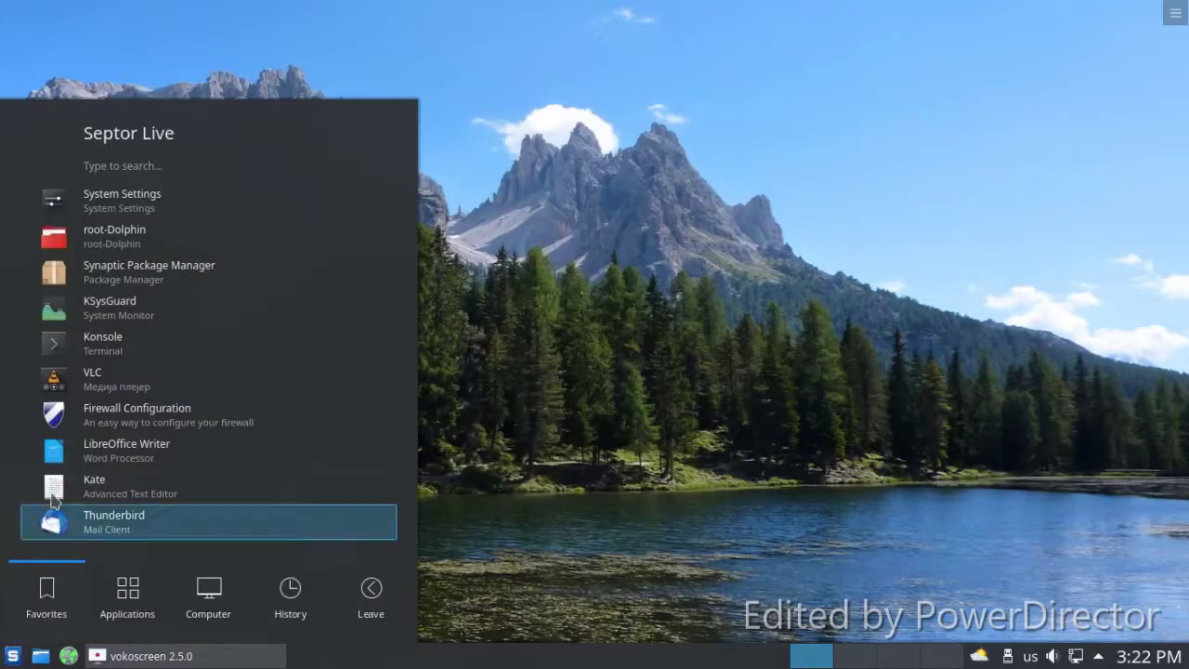
left_click(81, 237)
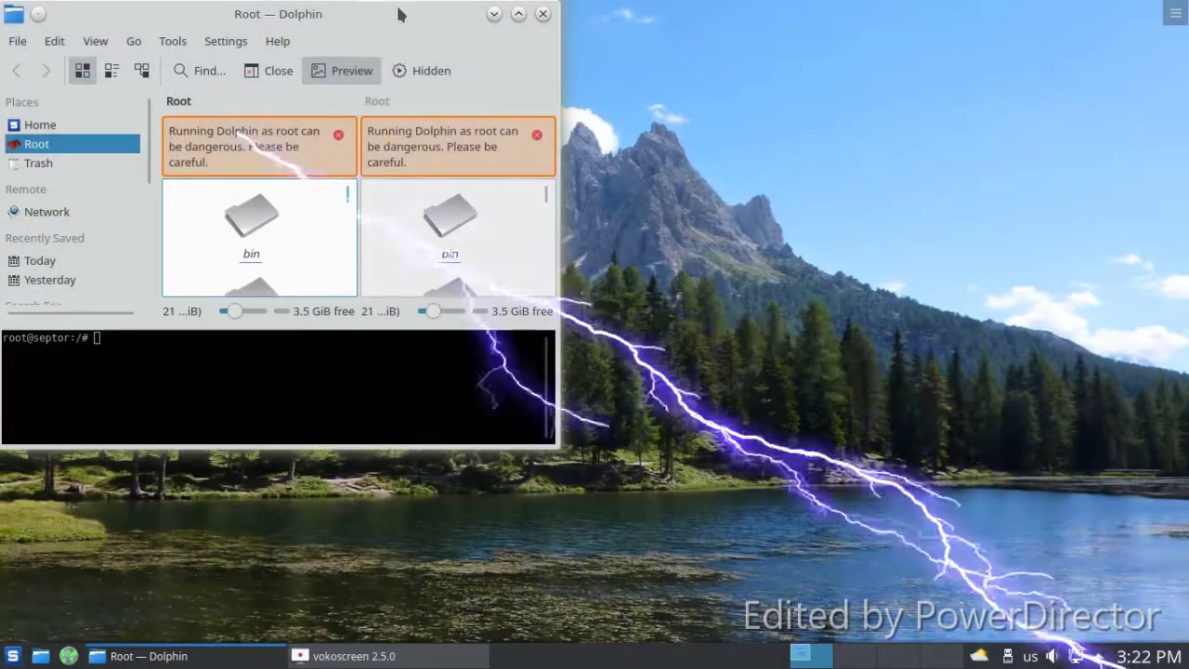
left_click_drag(398, 13, 607, 80)
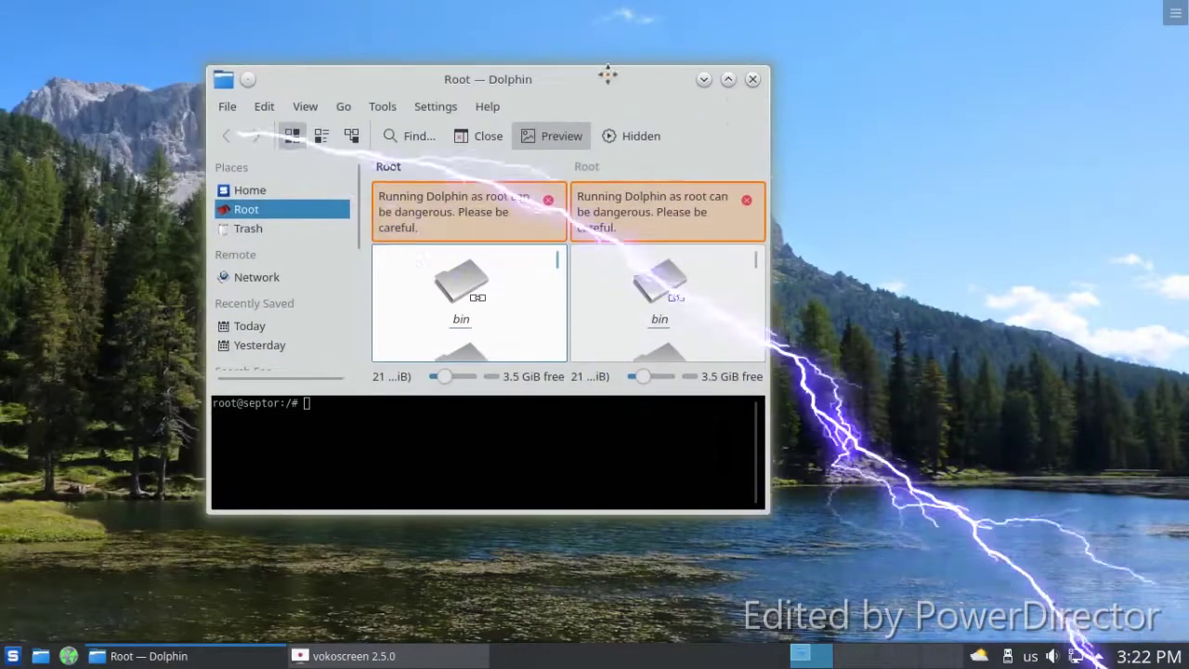
left_click(548, 200)
left_click(744, 197)
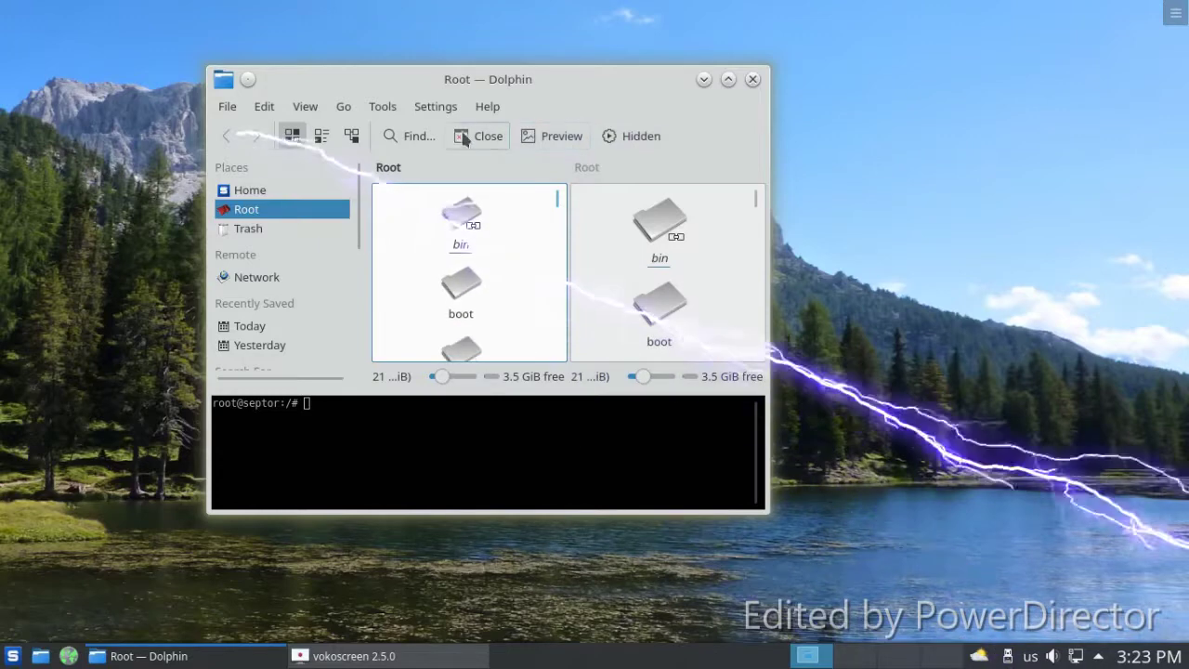
Try the find and details view options in the root file manager and close its window.
left_click(401, 136)
left_click(352, 136)
left_click(752, 78)
Open the downloadable Look And Feel packages under Workspace Theme in System Settings and browse the list.
left_click(11, 657)
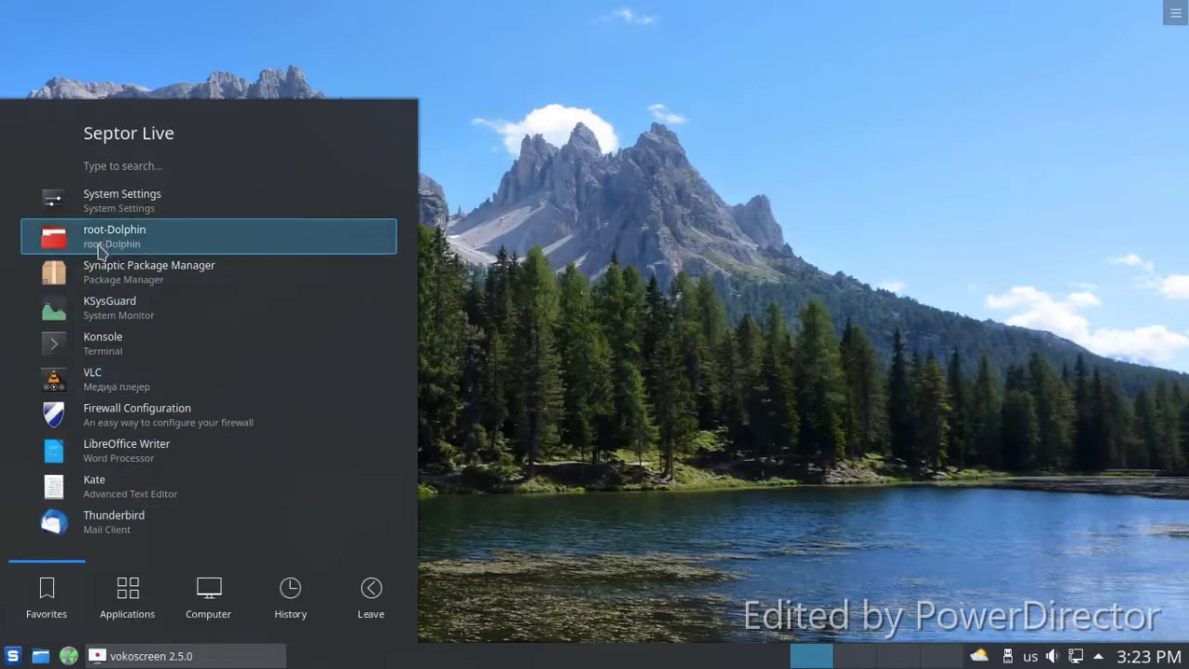
left_click(79, 209)
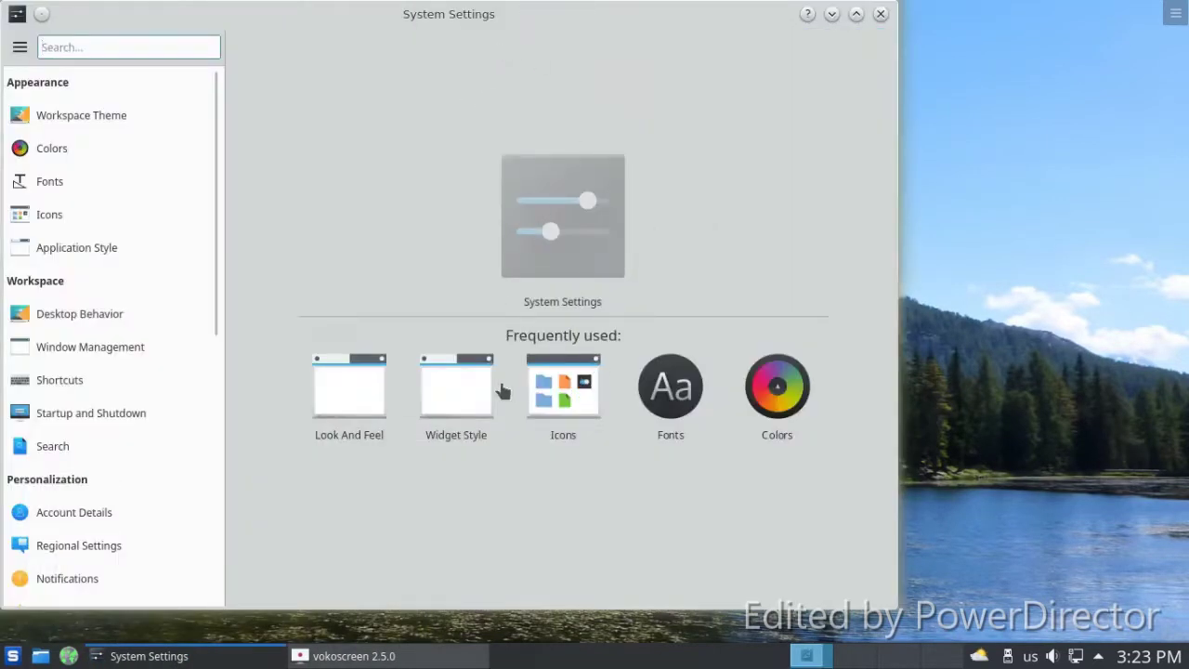
left_click(140, 117)
left_click(813, 543)
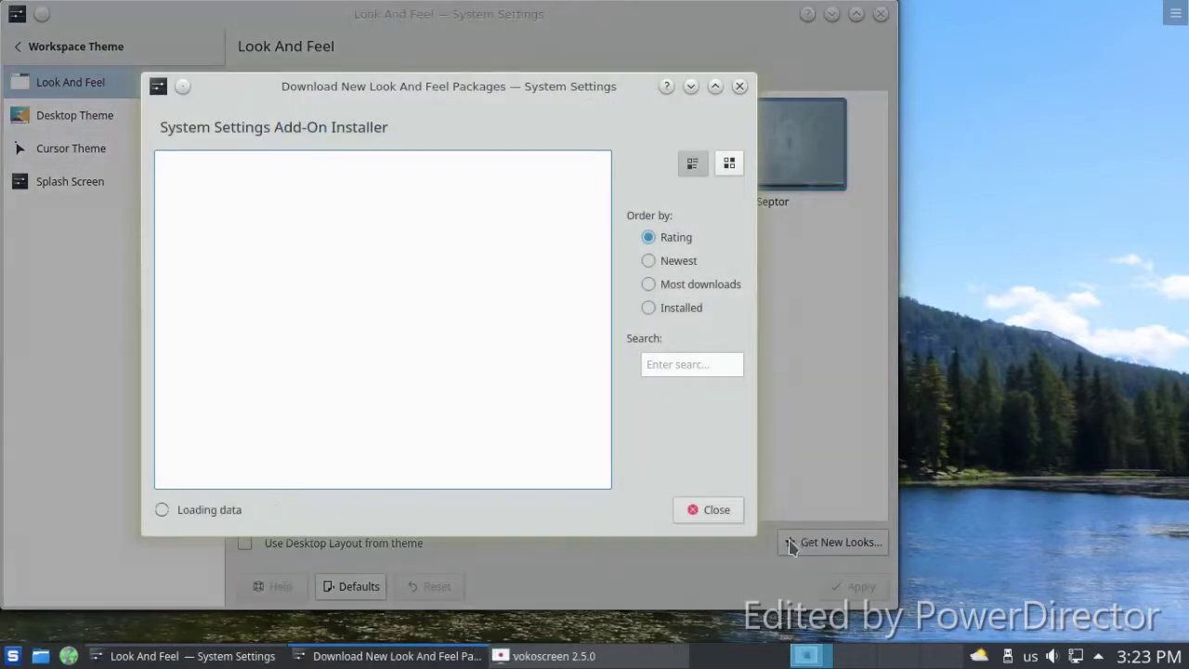
scroll(427, 292, "down", 5)
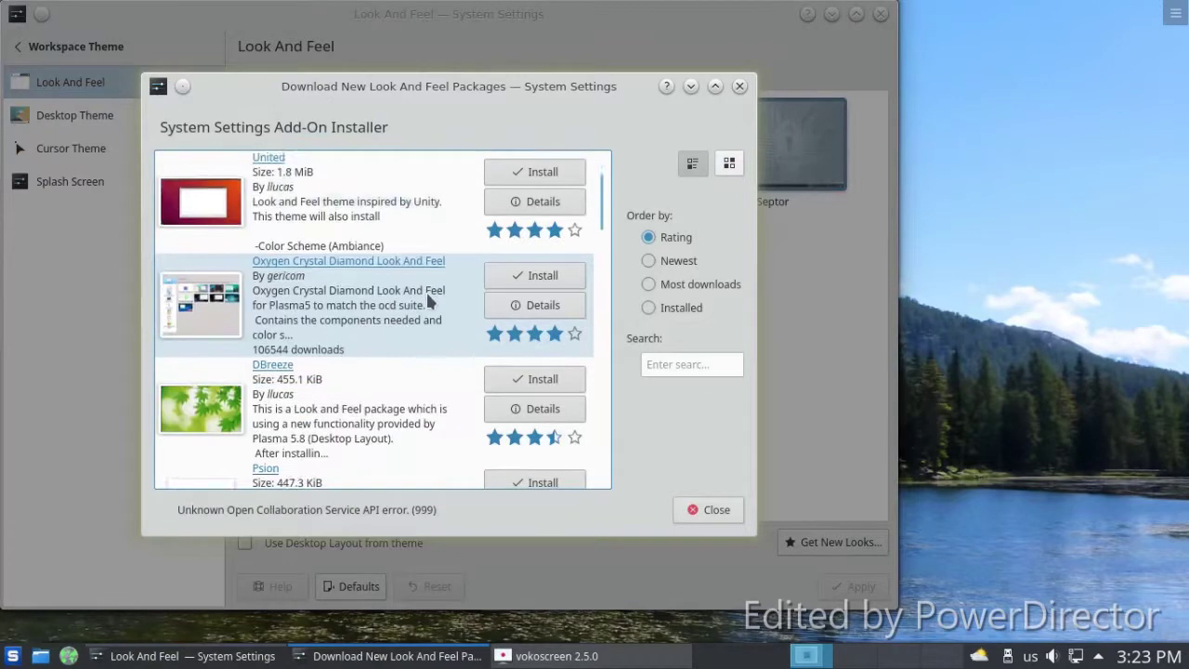
scroll(426, 344, "down", 3)
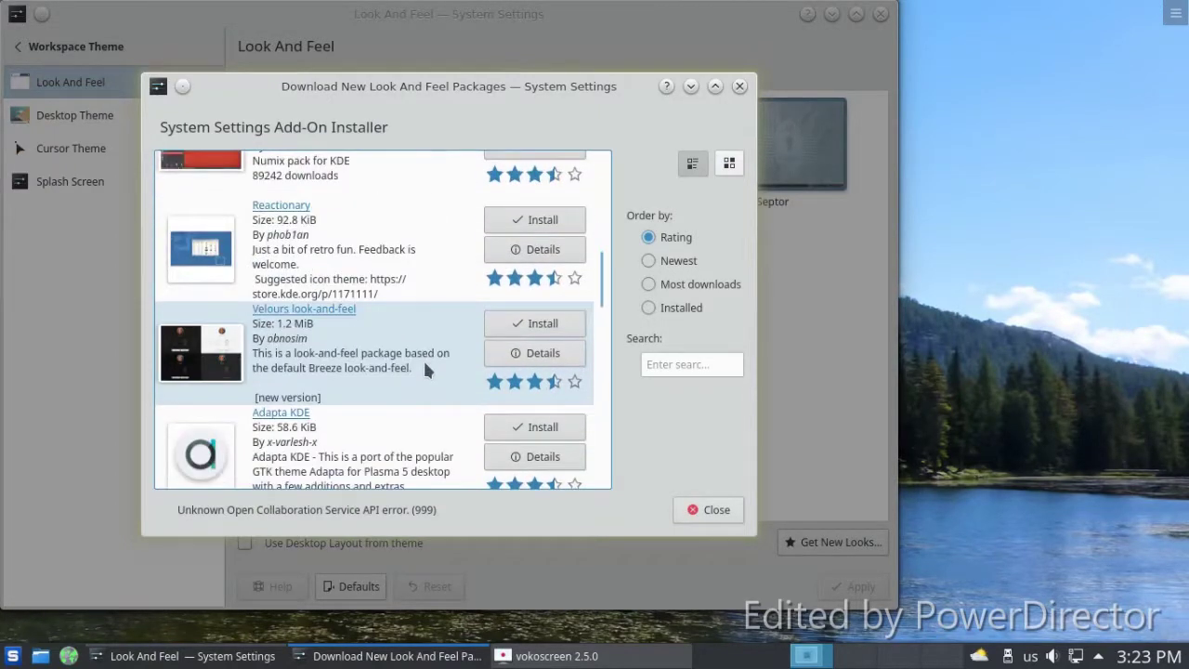
scroll(423, 362, "down", 3)
scroll(420, 390, "down", 8)
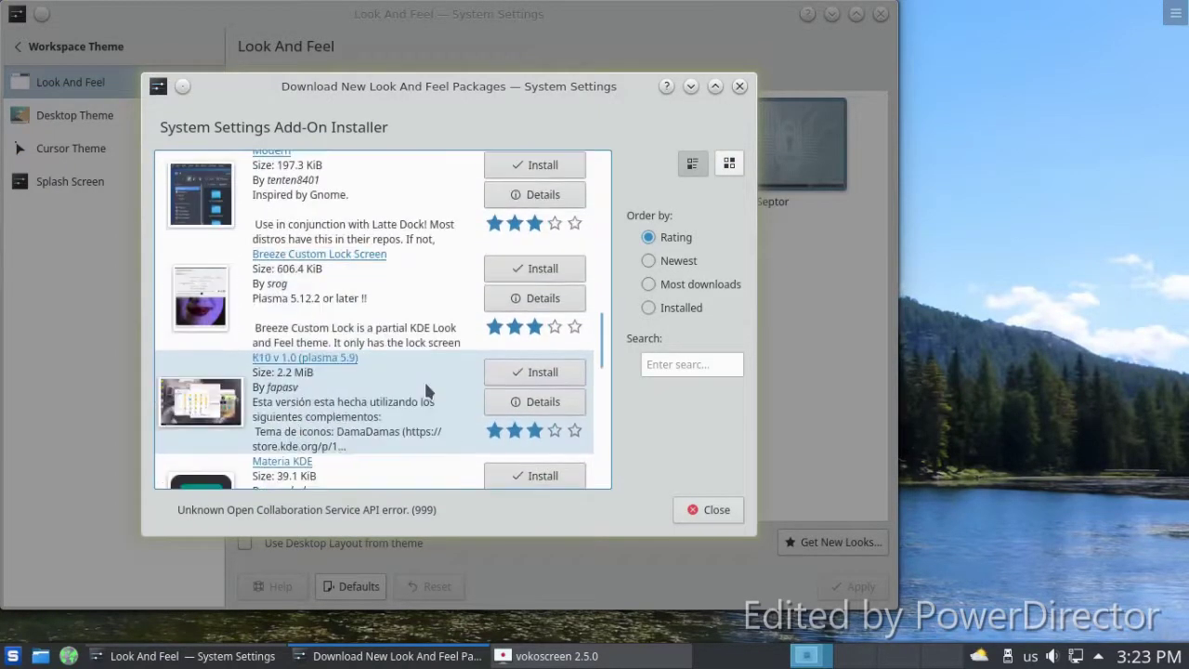
Try to install the Vista glass look and feel package from the downloadable packages list.
scroll(423, 394, "down", 3)
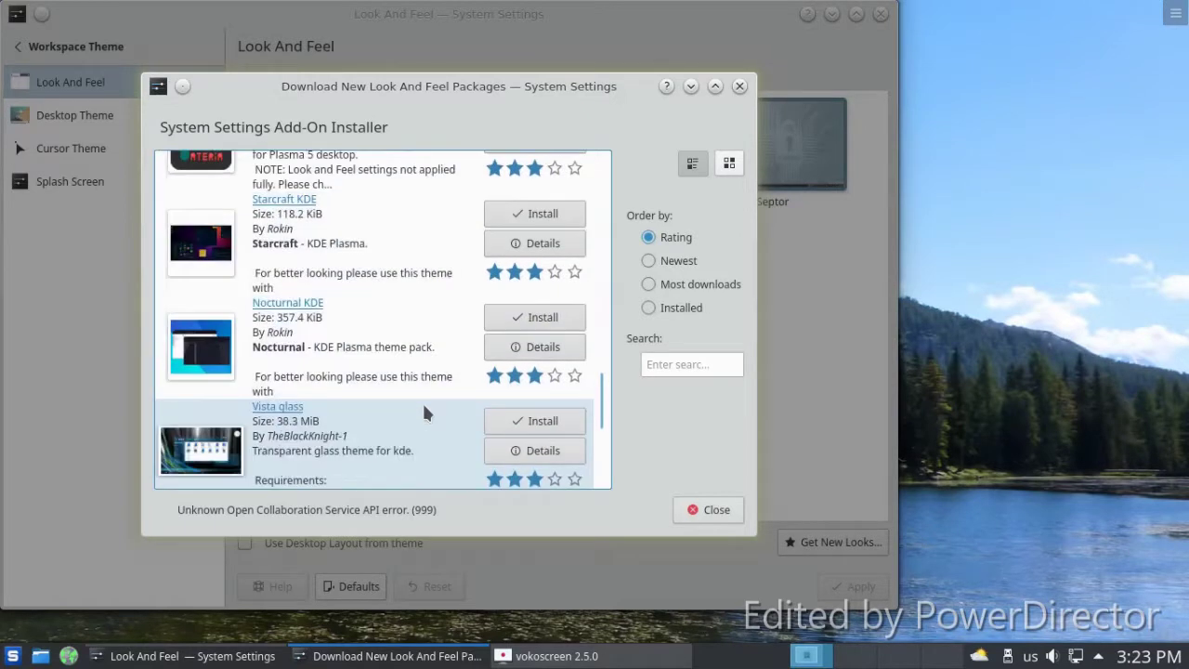
left_click(524, 265)
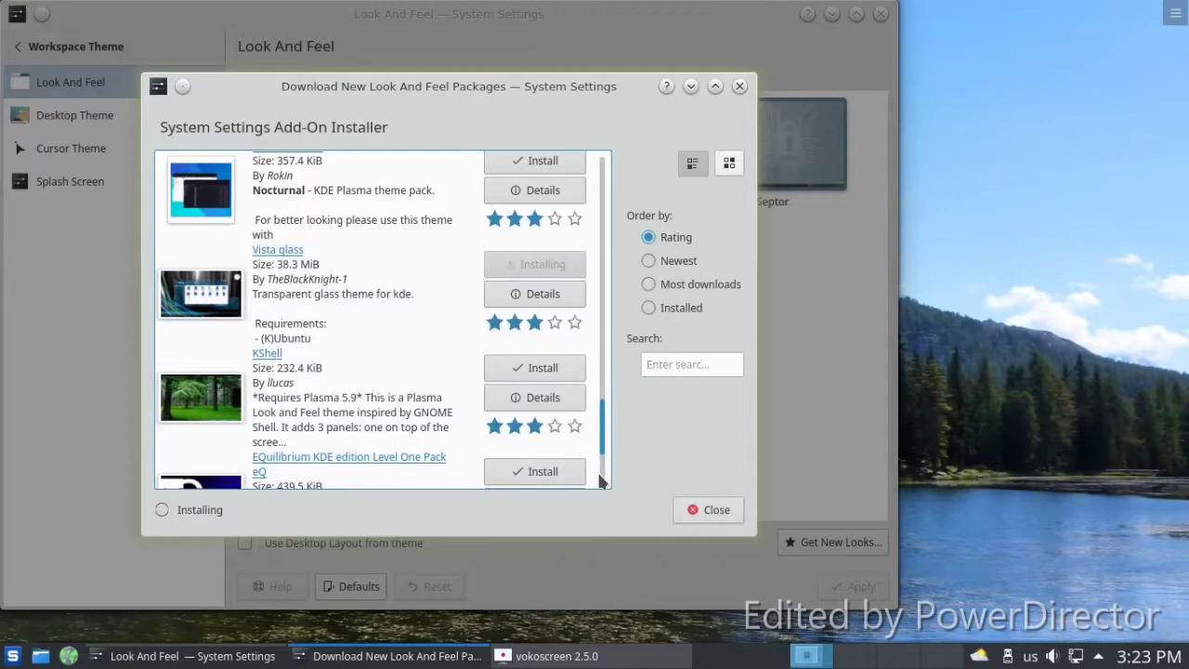
scroll(596, 376, "down", 3)
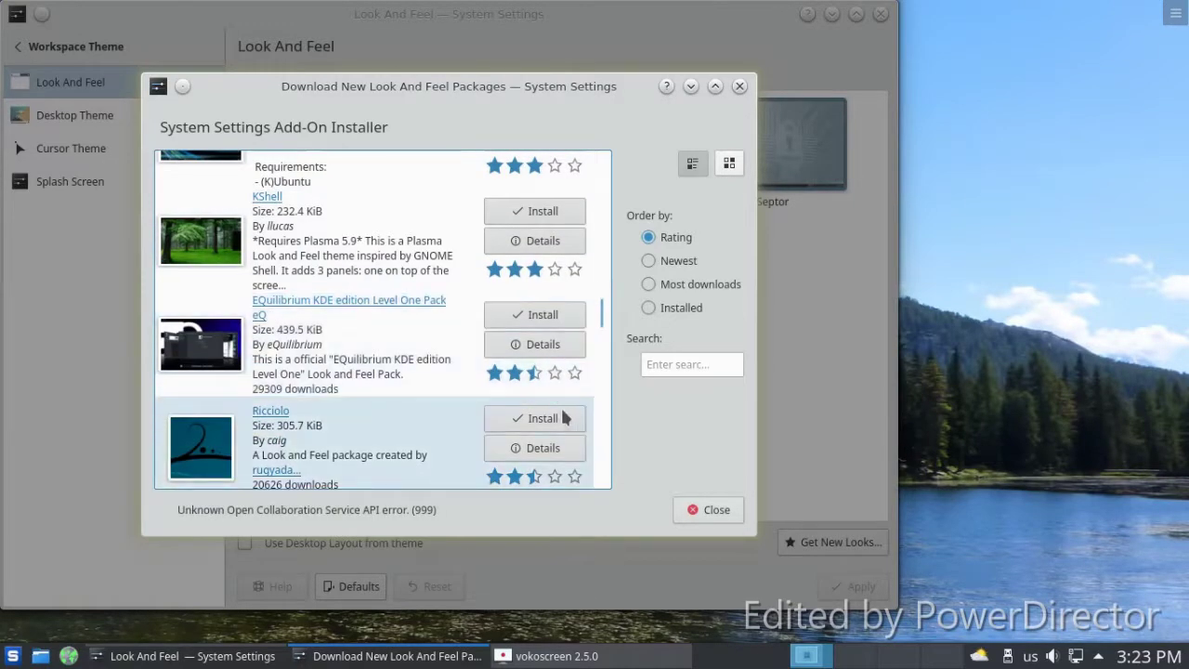
Install the Black theme look and feel package from further down the downloadable list.
scroll(566, 418, "down", 3)
scroll(520, 425, "down", 2)
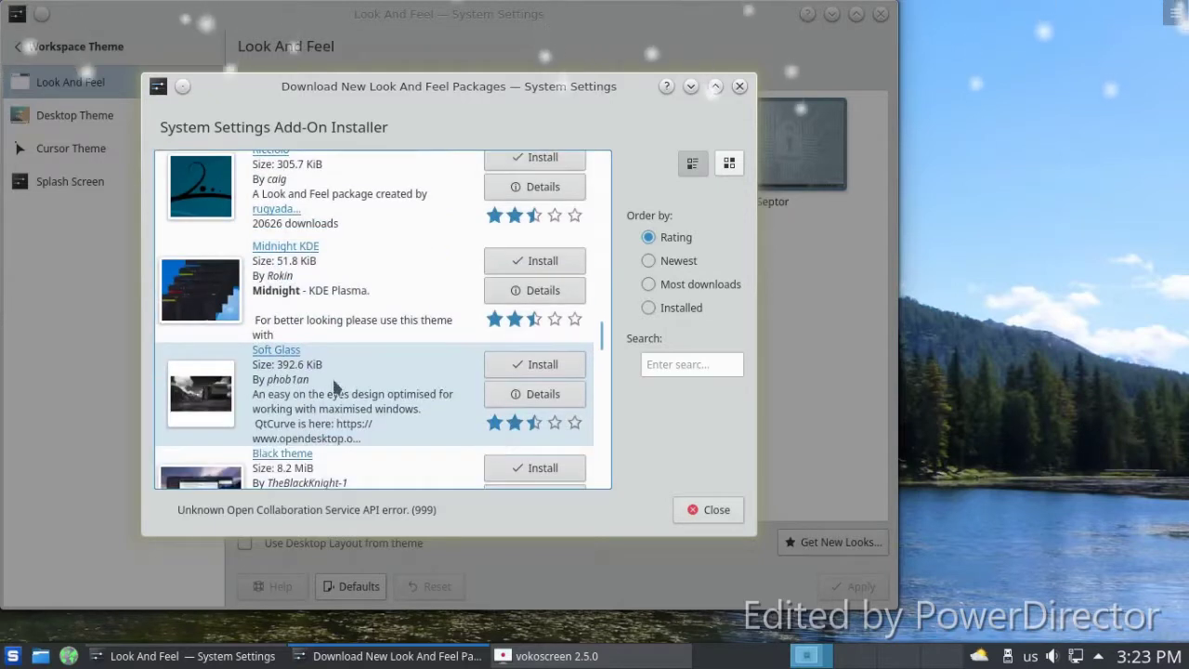
scroll(399, 353, "down", 2)
left_click(529, 364)
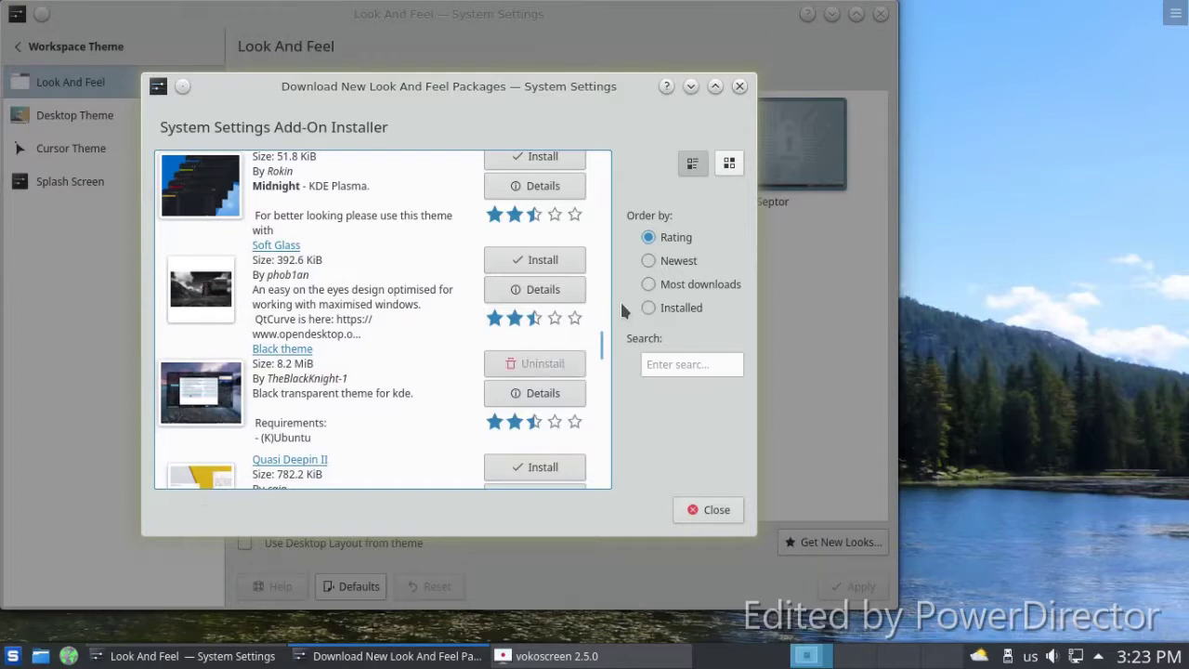
Close the add-on installer and apply the Breeze Dark look and feel to the desktop.
left_click(715, 512)
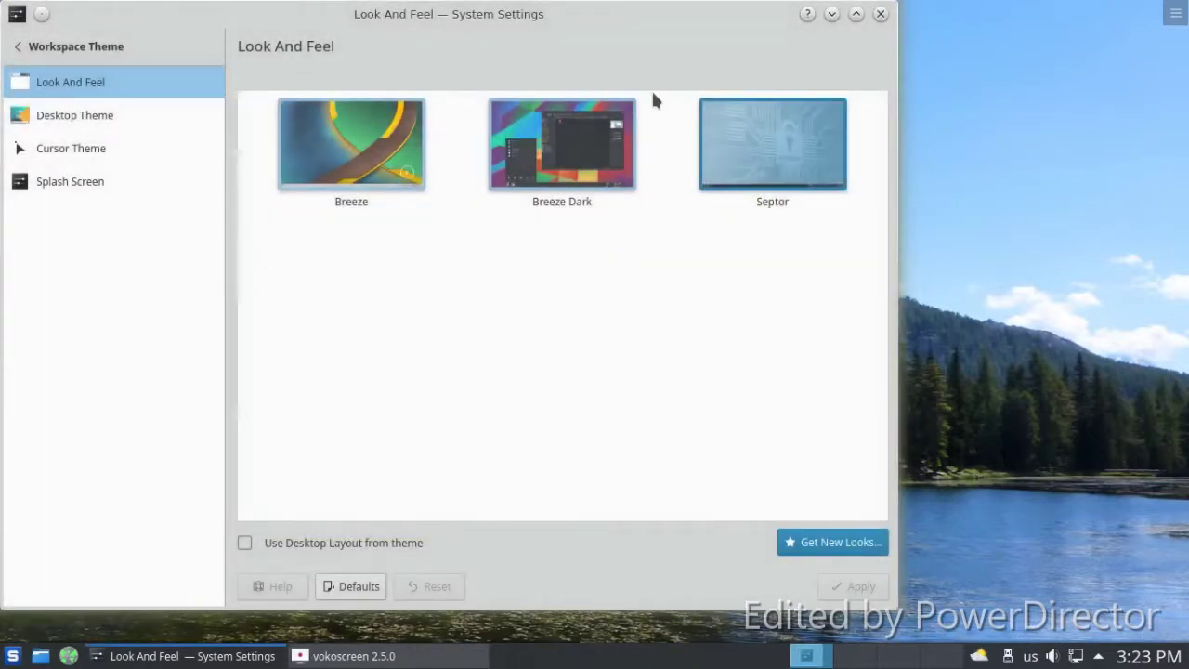
left_click(576, 130)
left_click(837, 593)
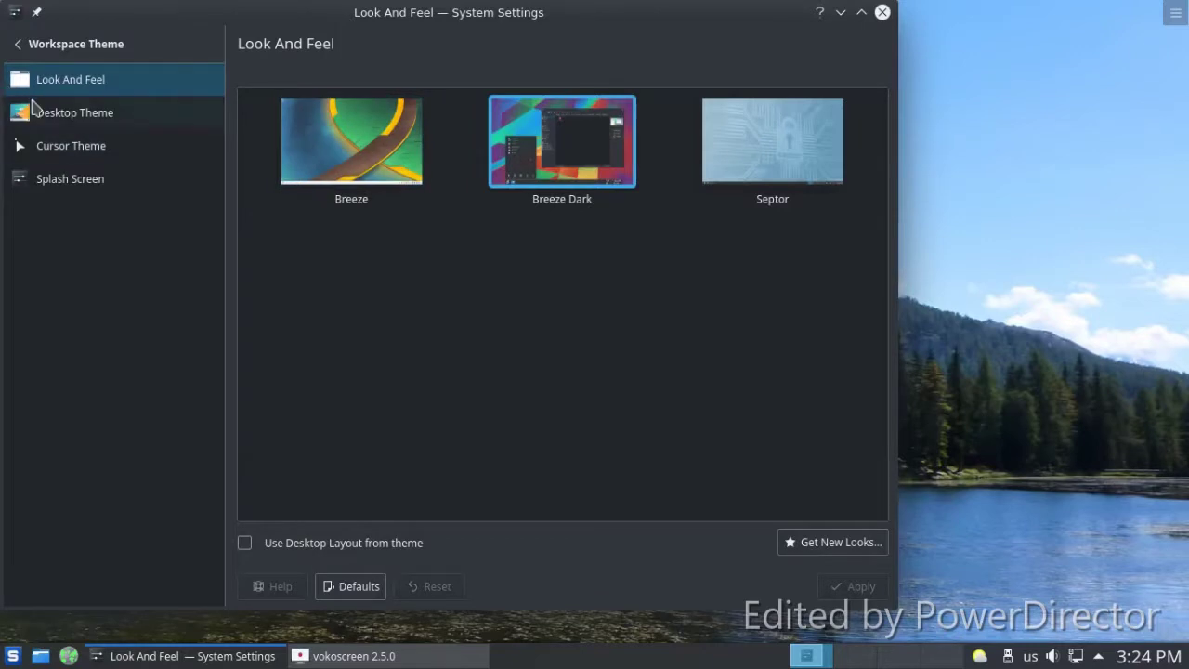
Install the downloadable Aya desktop theme and apply it as the Plasma desktop theme.
left_click(35, 113)
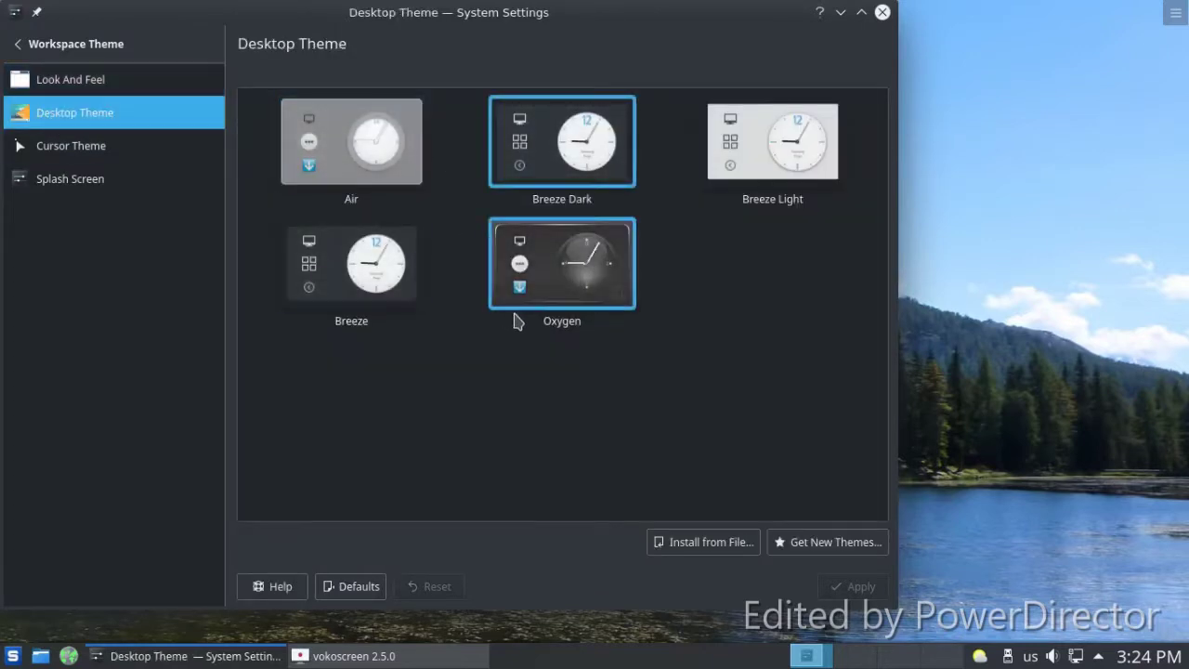
left_click(771, 546)
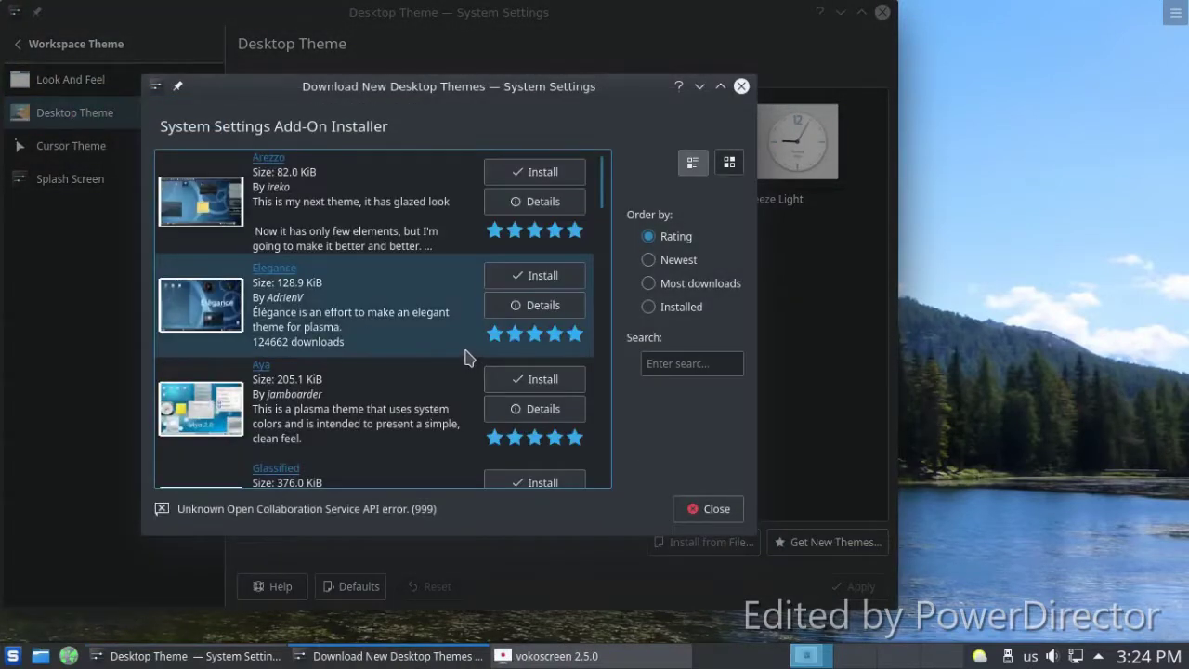
left_click(539, 383)
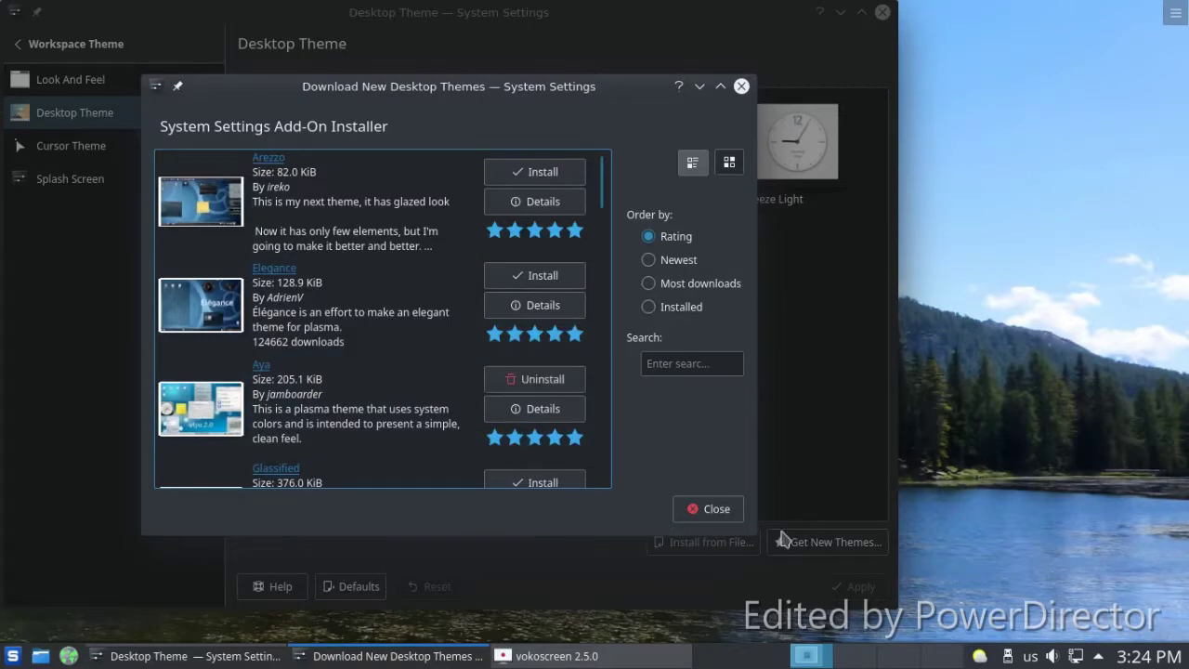
left_click(706, 508)
left_click(292, 186)
left_click(845, 586)
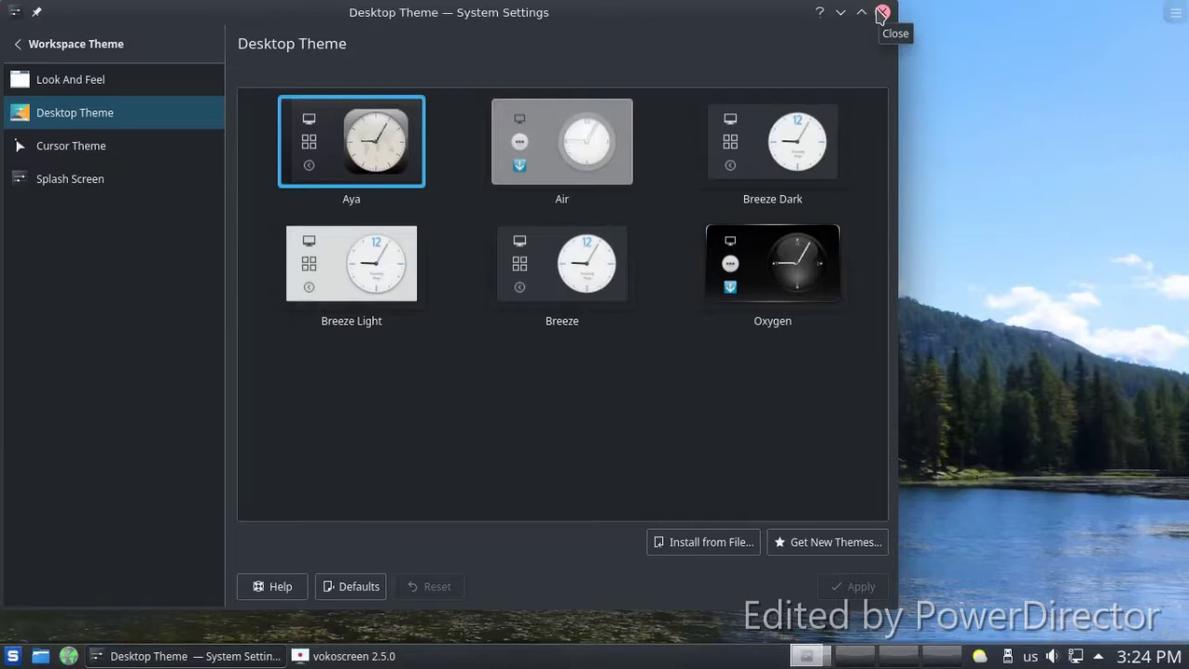
View the splash screen themes and apply the Breeze Snow mouse cursor theme.
left_click(74, 182)
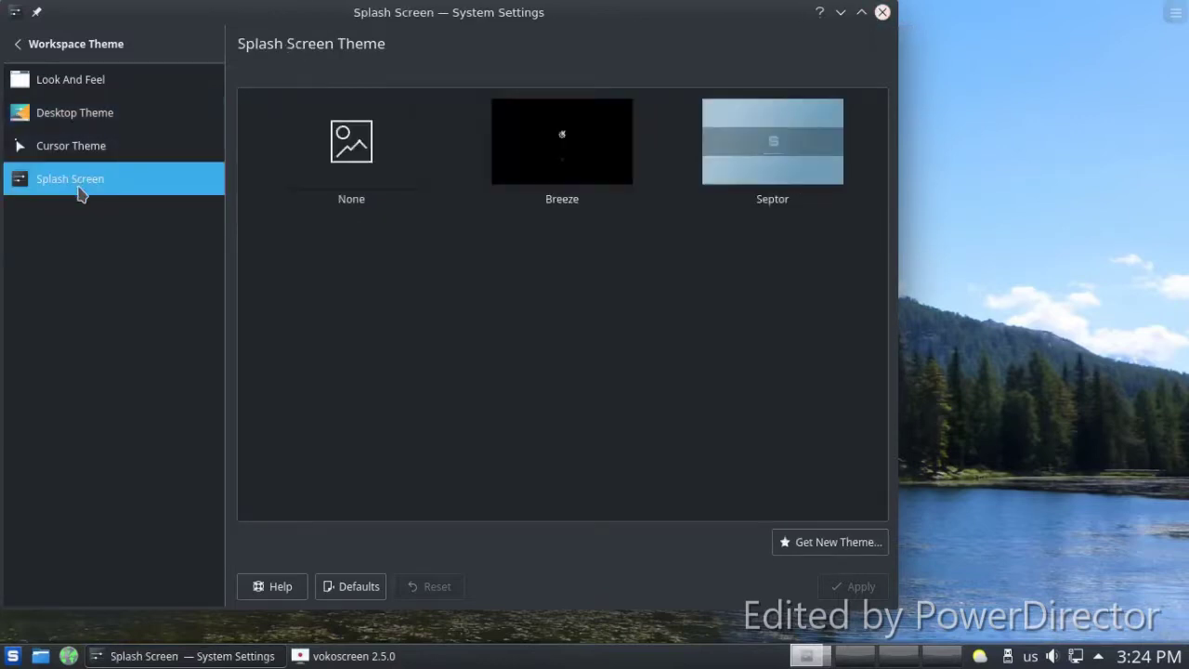
left_click(111, 145)
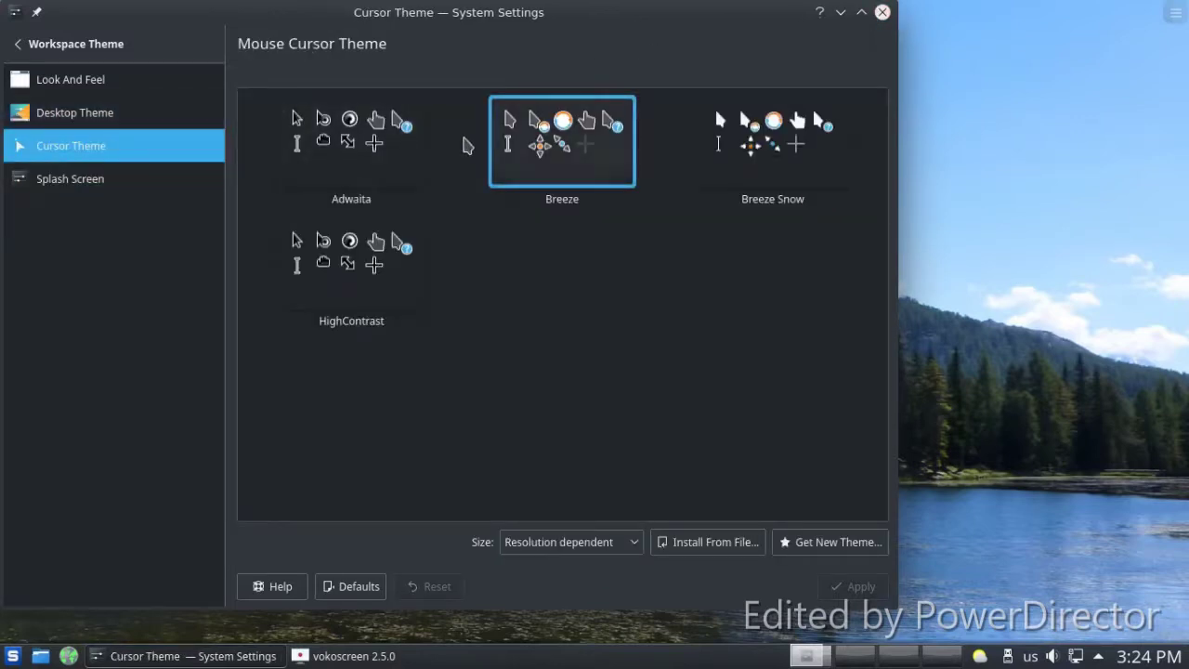
left_click(752, 144)
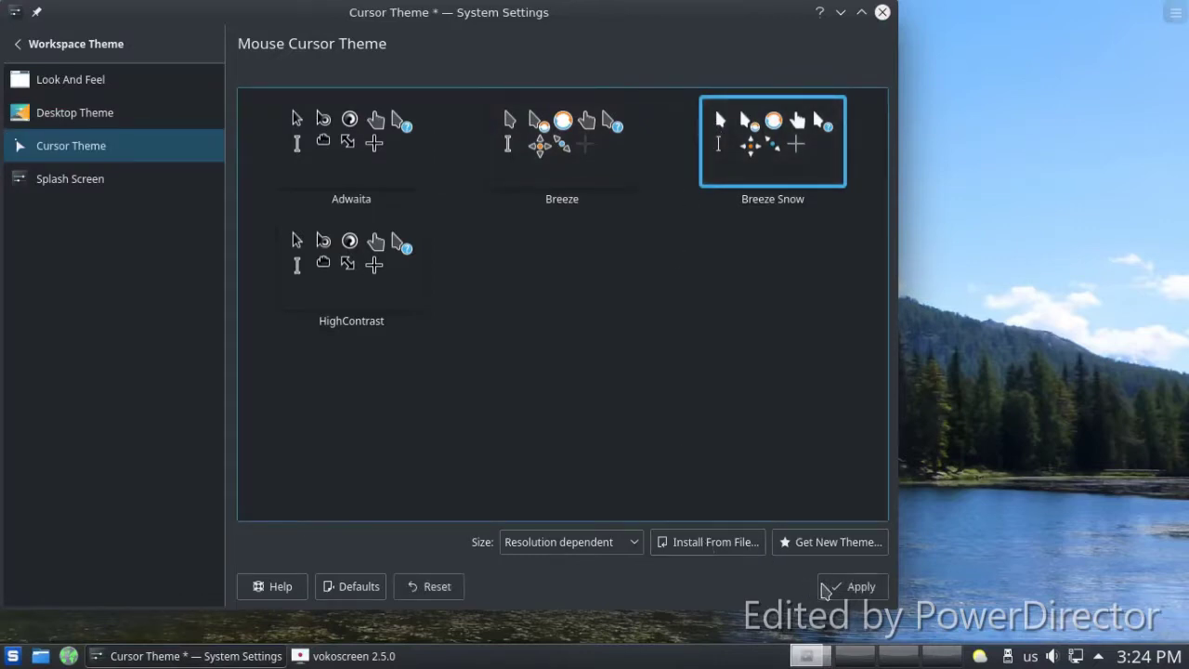
left_click(845, 586)
Apply the HighContrast mouse cursor theme and close System Settings.
left_click(399, 278)
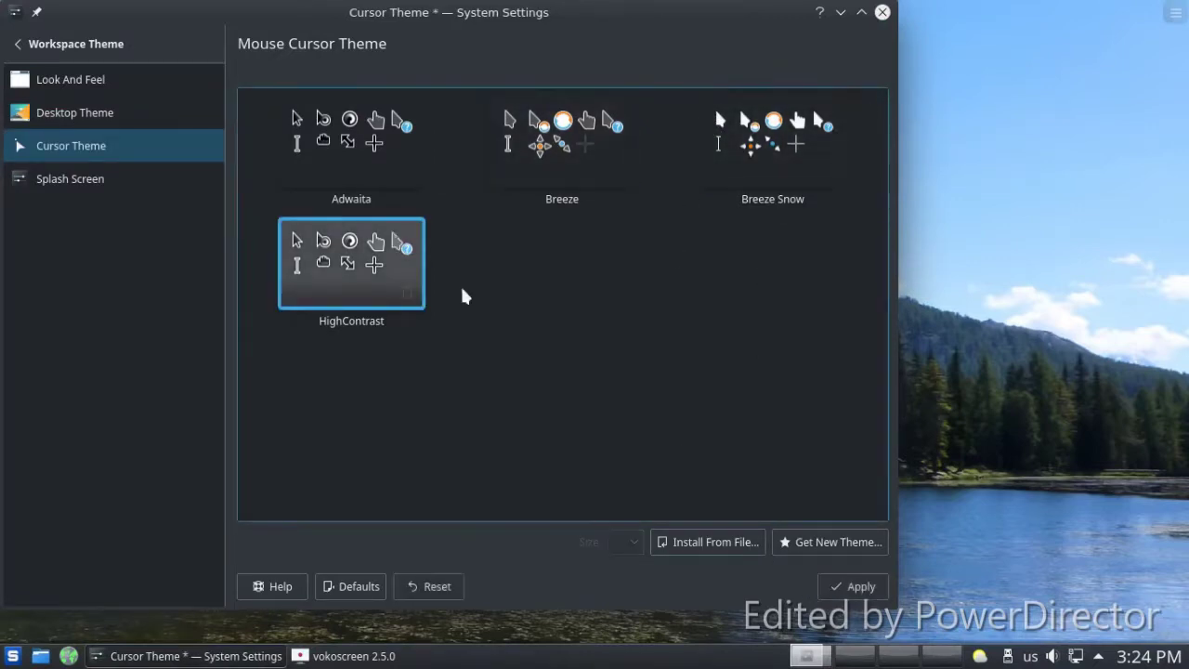
left_click(845, 588)
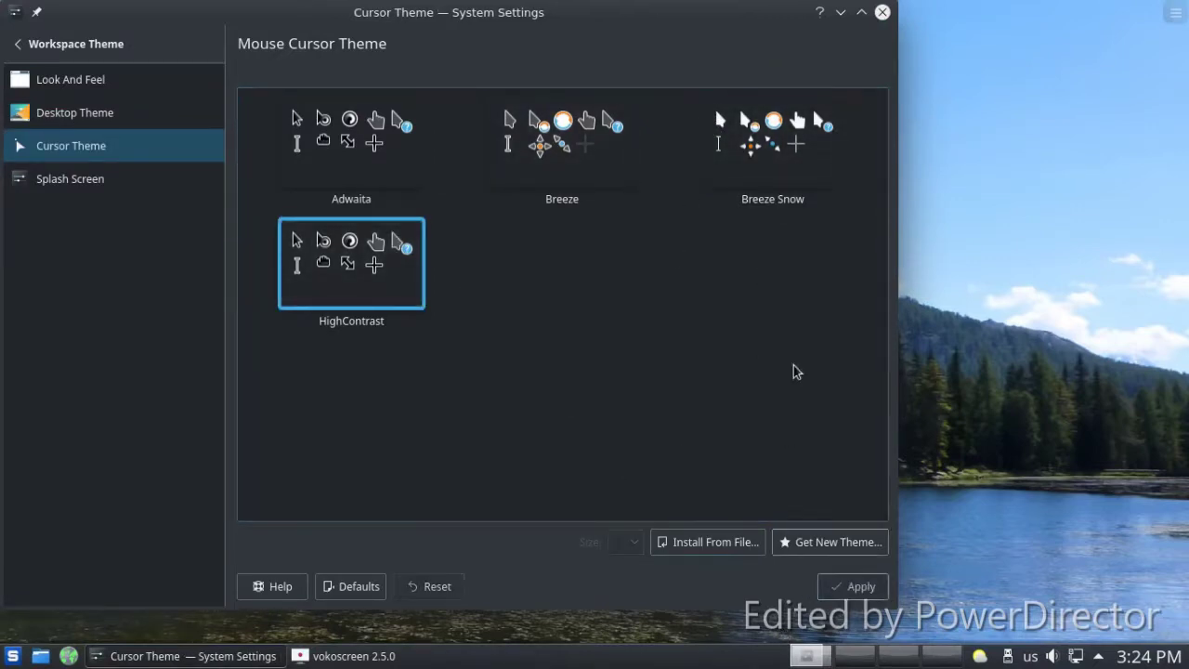
left_click(884, 13)
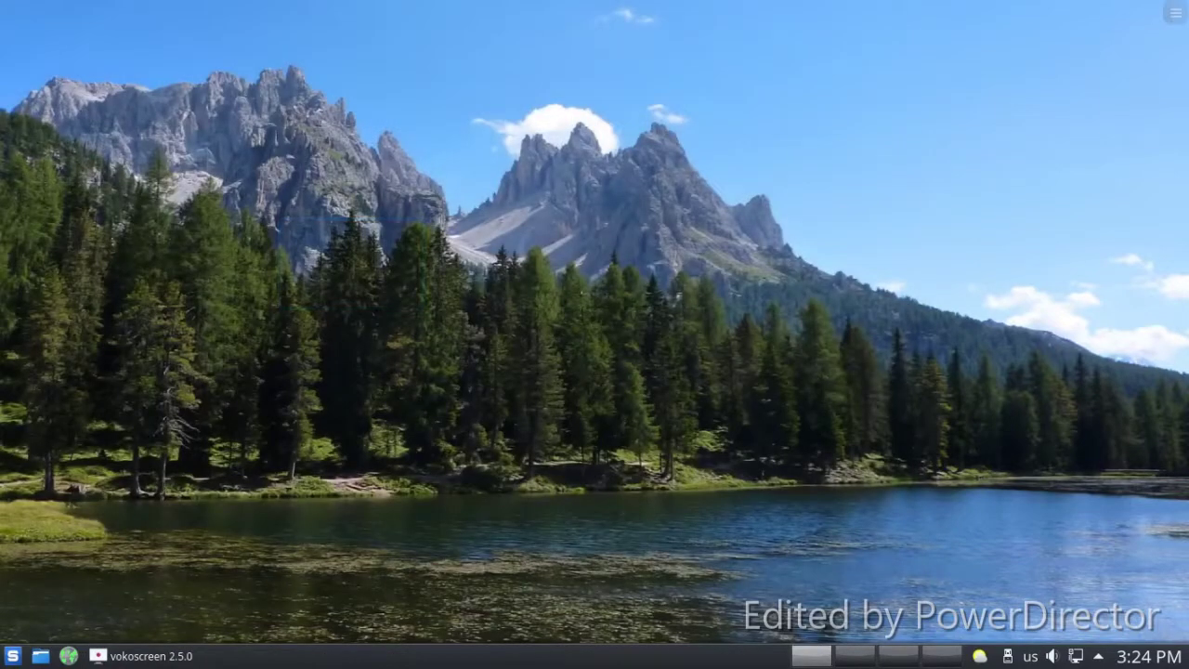
Enable Sort alphabetically in the Application Launcher settings and accept the change.
left_click(12, 655)
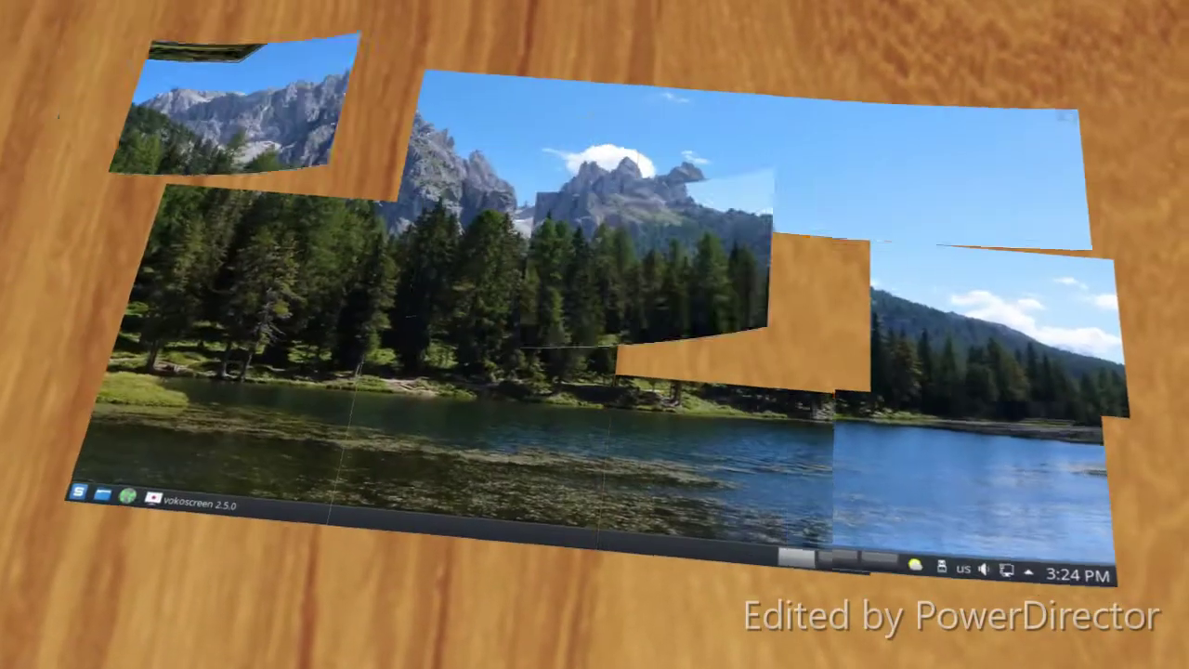
right_click(12, 655)
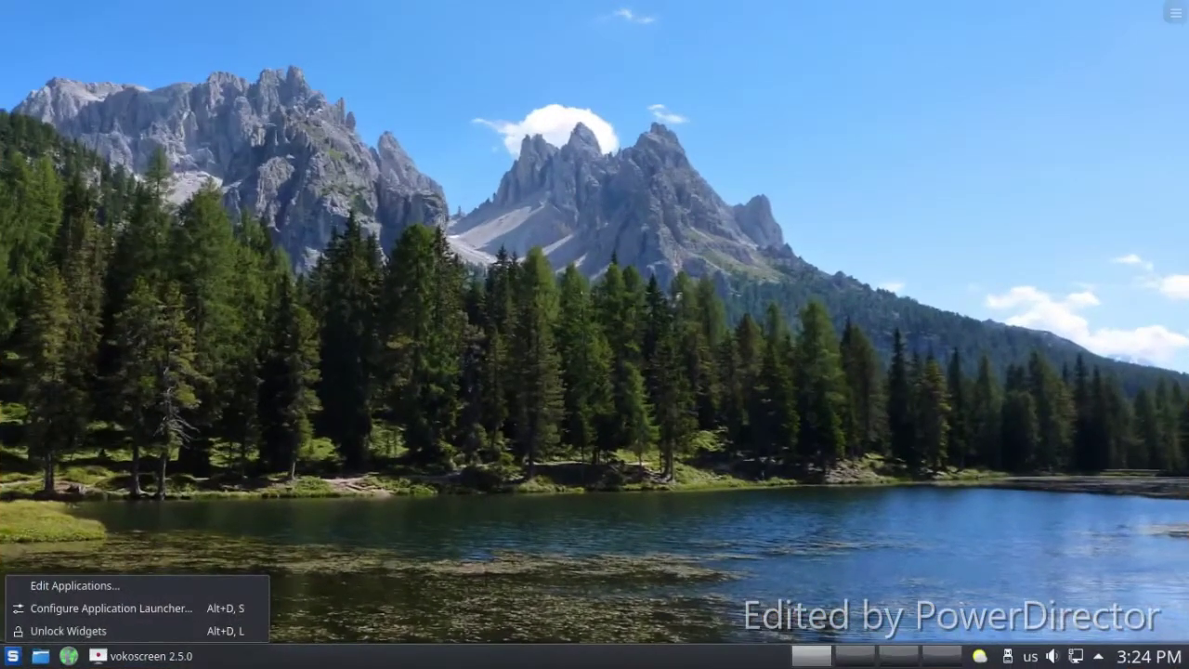
key("Down")
key("Down")
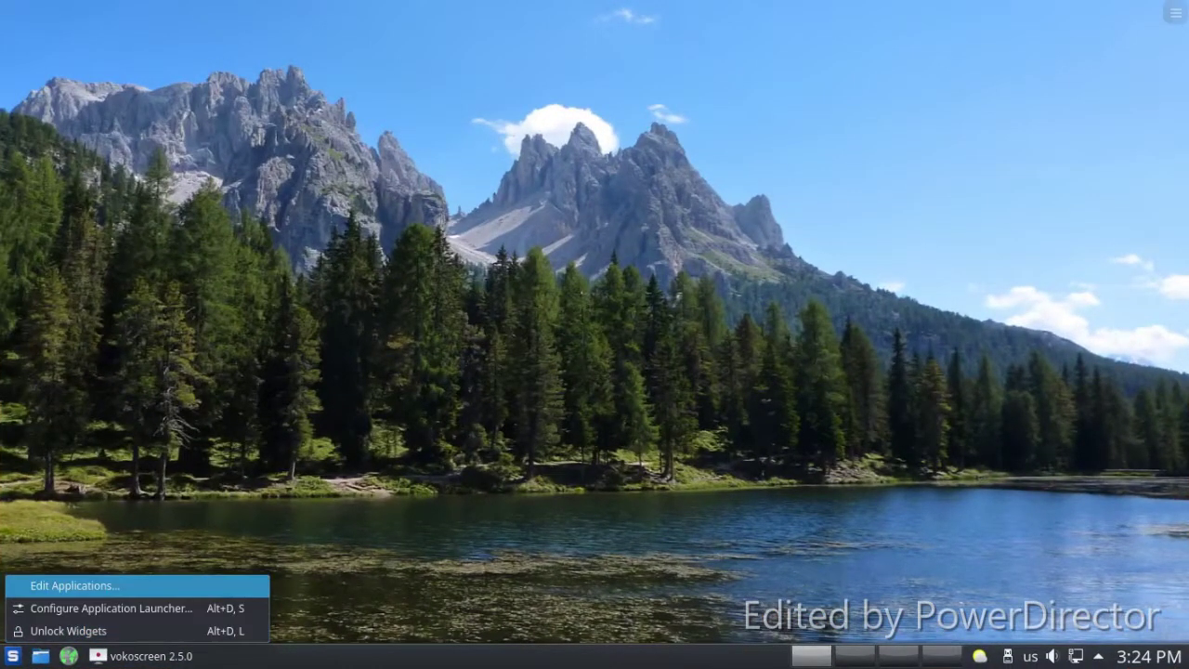
key("Return")
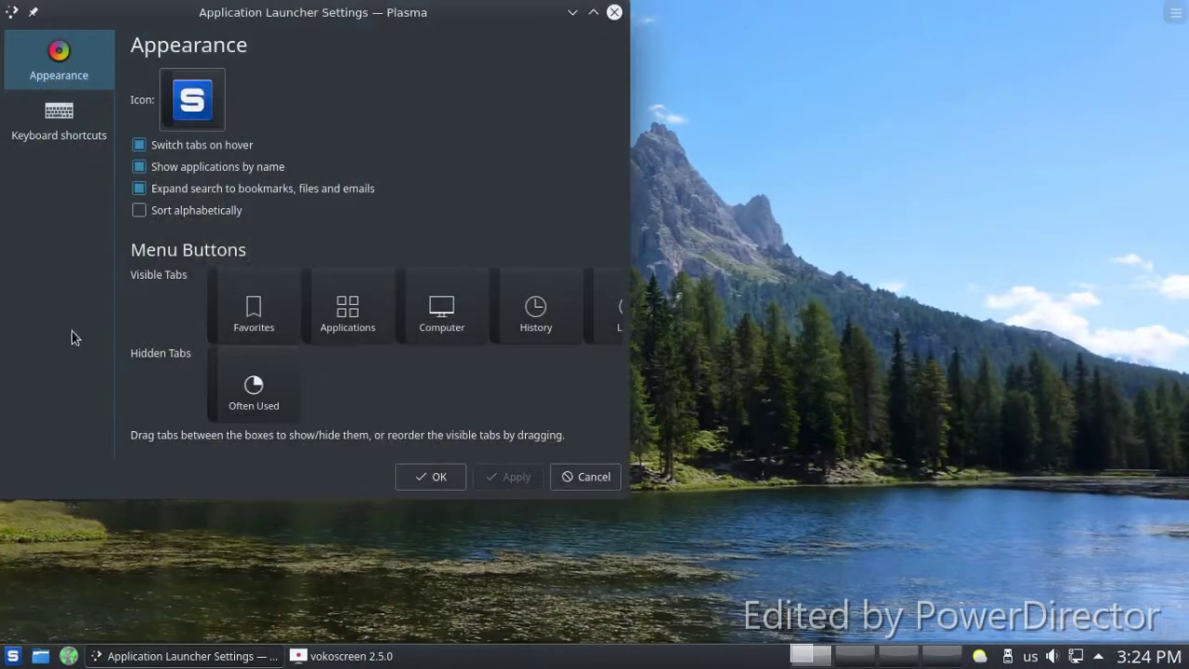
left_click(221, 216)
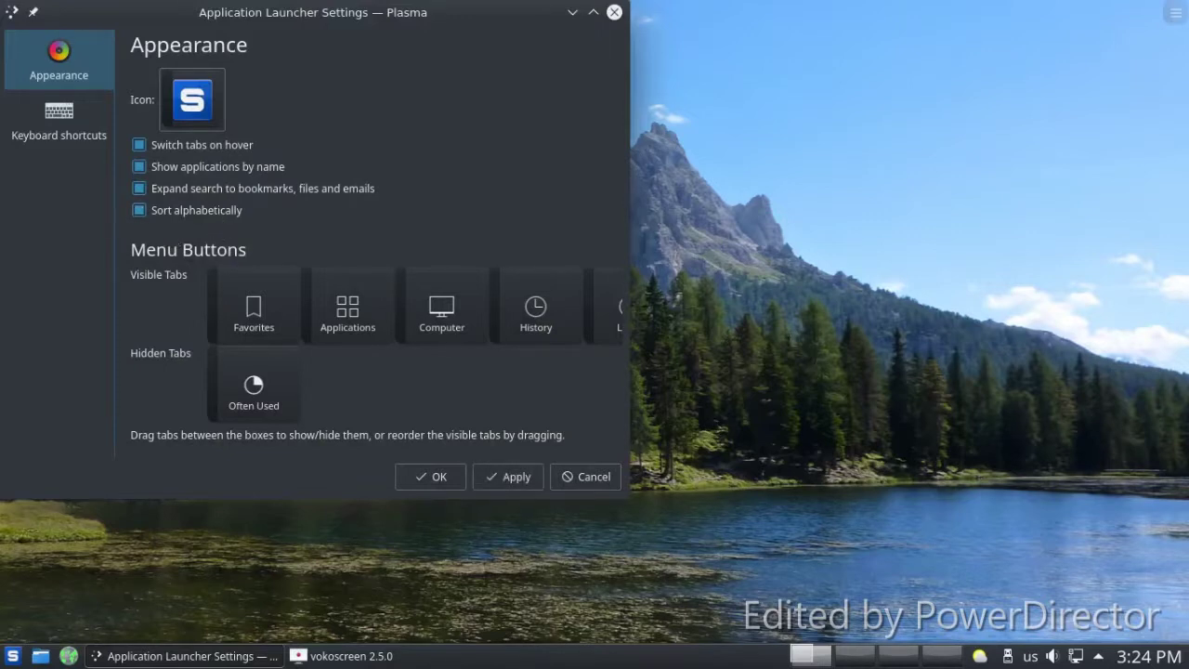
left_click(430, 476)
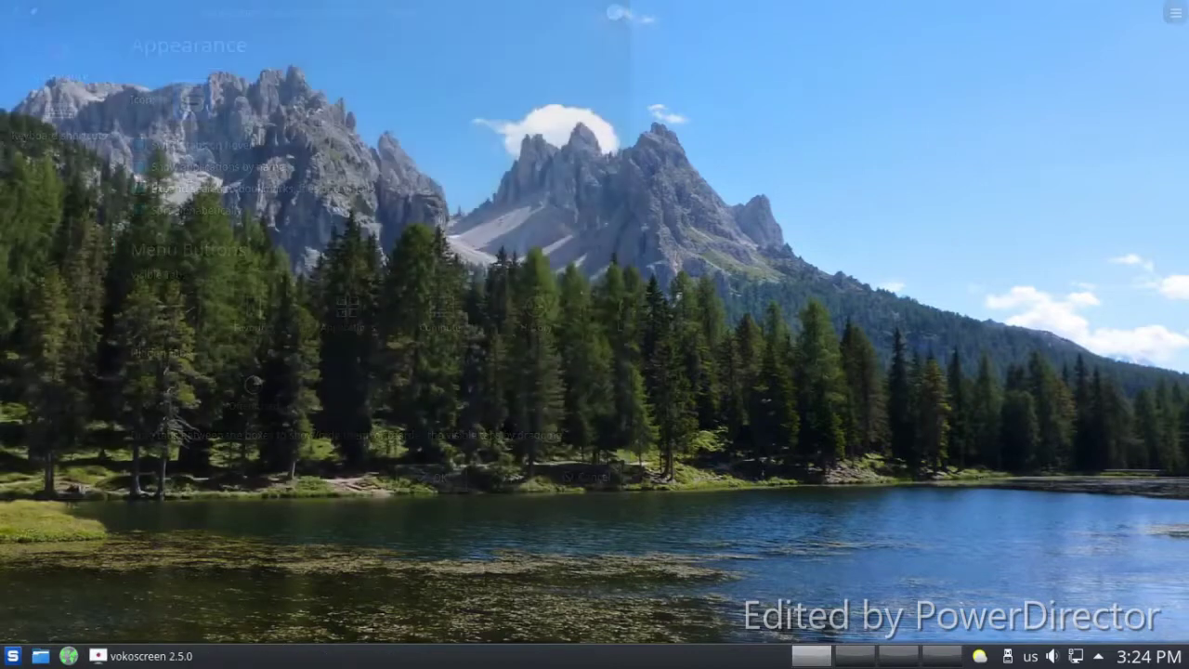
Check the keyboard shortcut assigned to the application launcher in its settings and close them without changes.
right_click(13, 656)
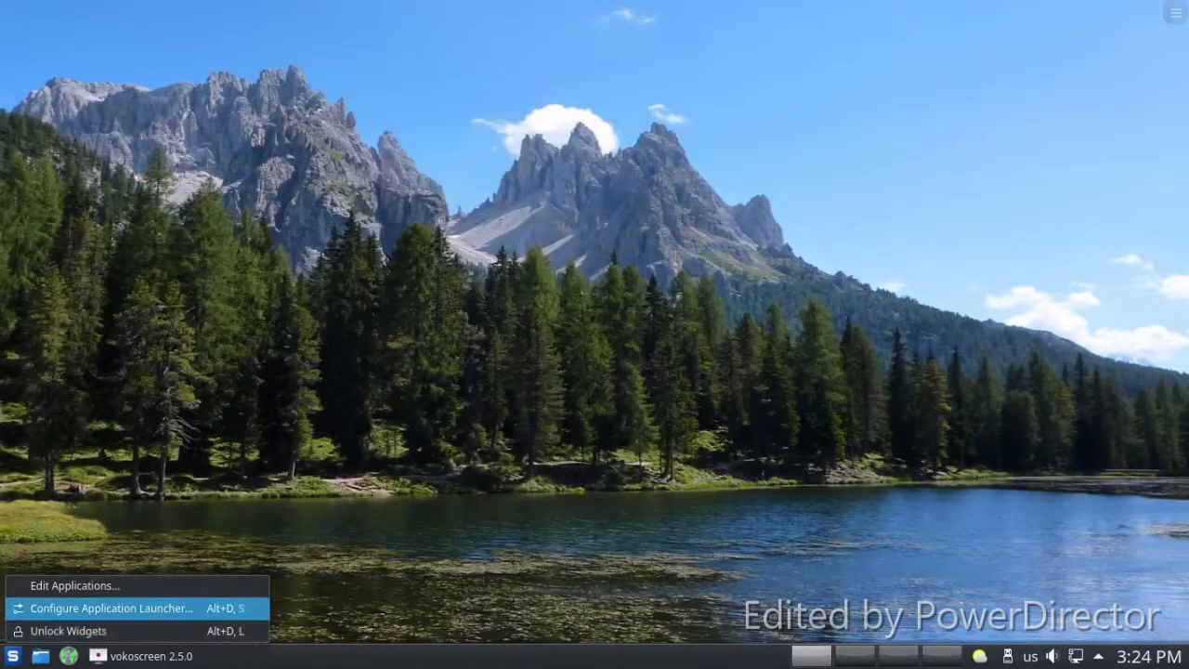
left_click(111, 607)
left_click(59, 120)
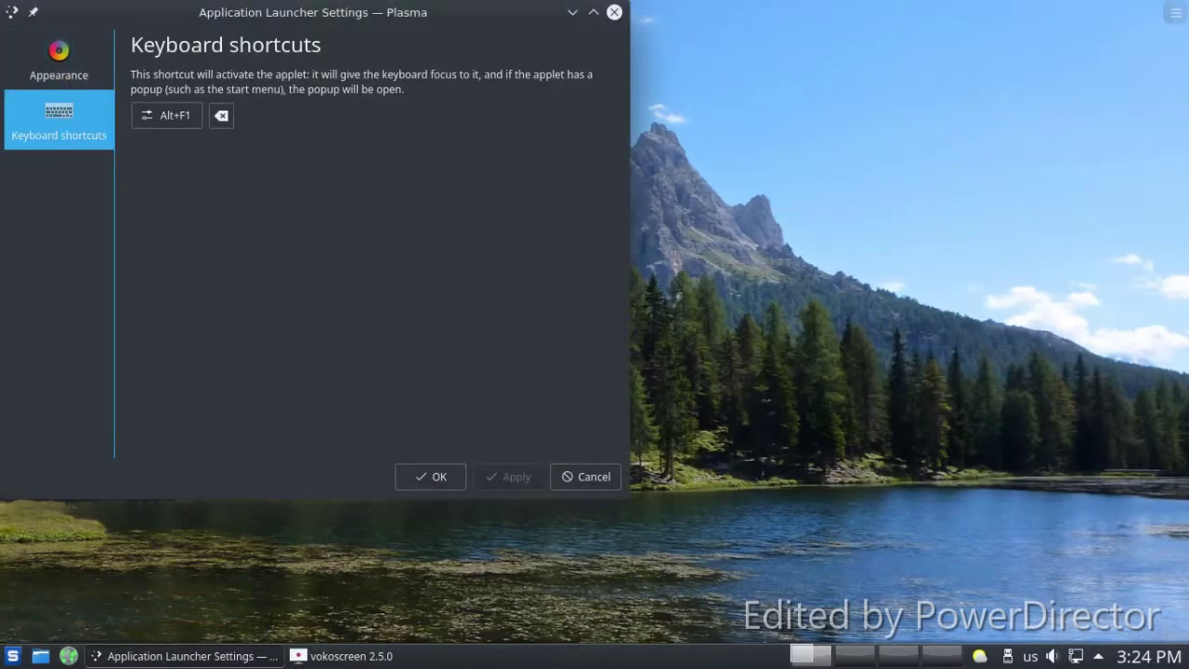
left_click(581, 477)
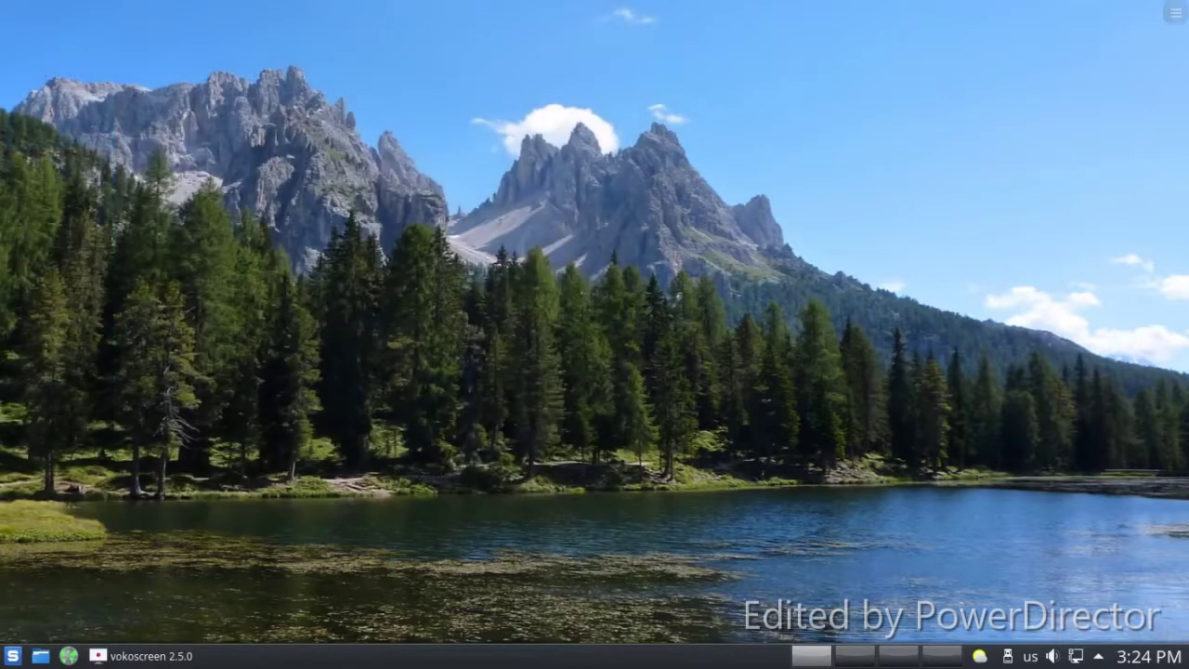
Open KInfoCenter from the System category of the application launcher to view the system information.
key("alt+F1")
key("Right")
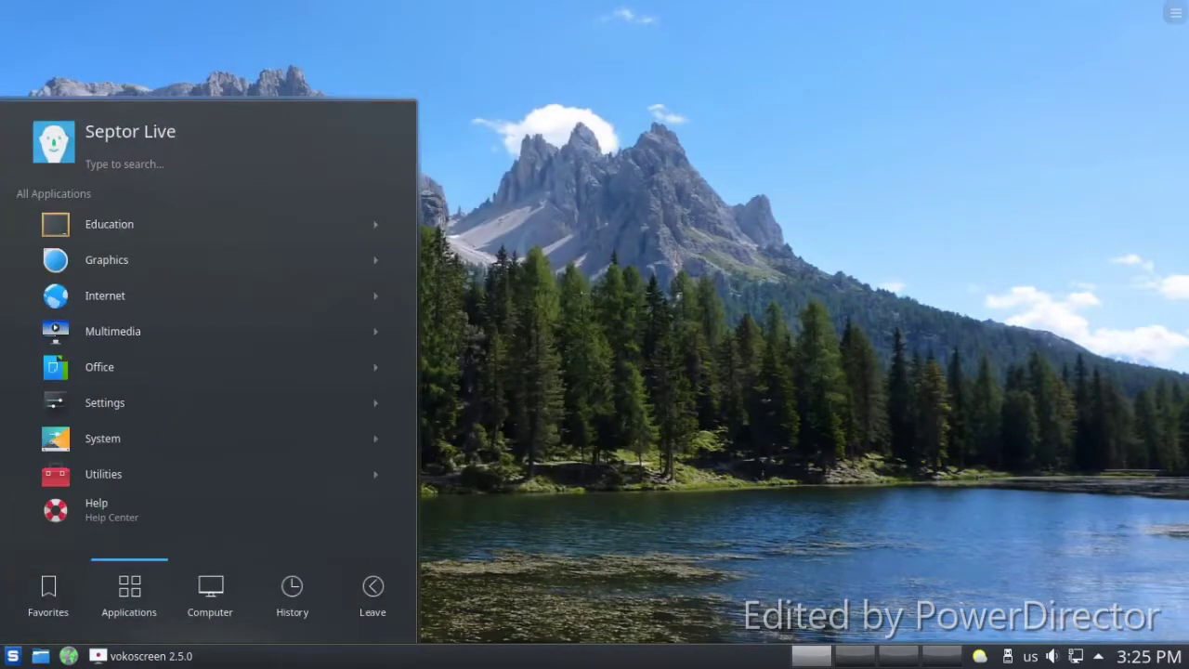
key("Up")
key("Up")
key("Up")
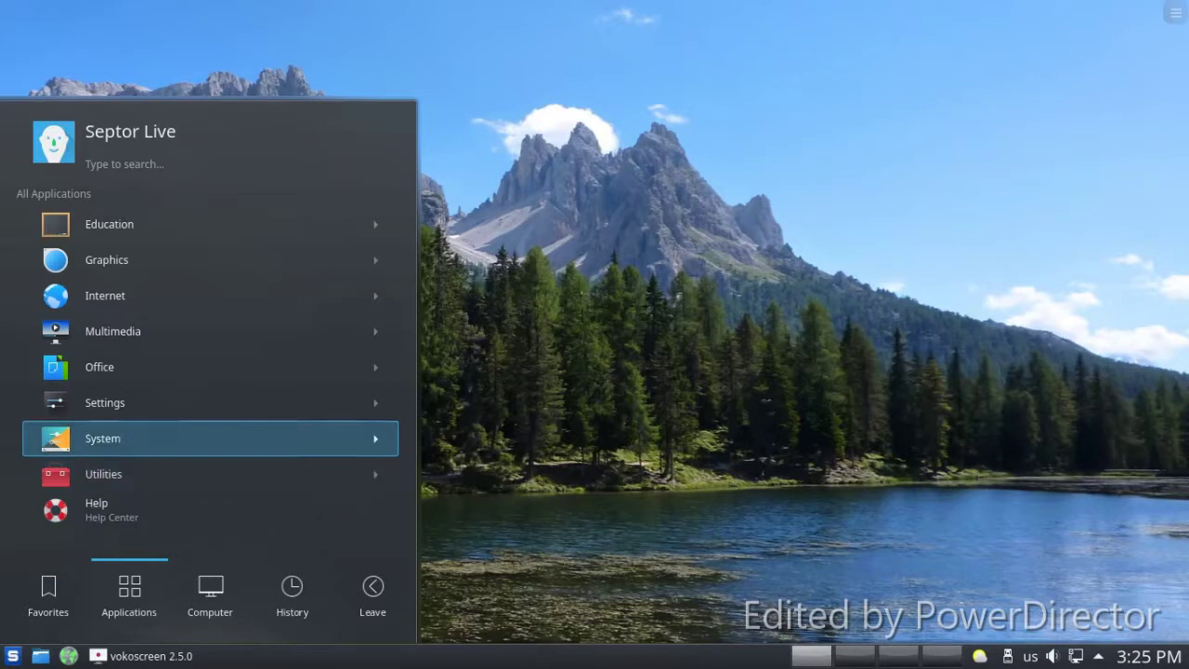
key("Right")
key("Up")
key("Up")
key("Up")
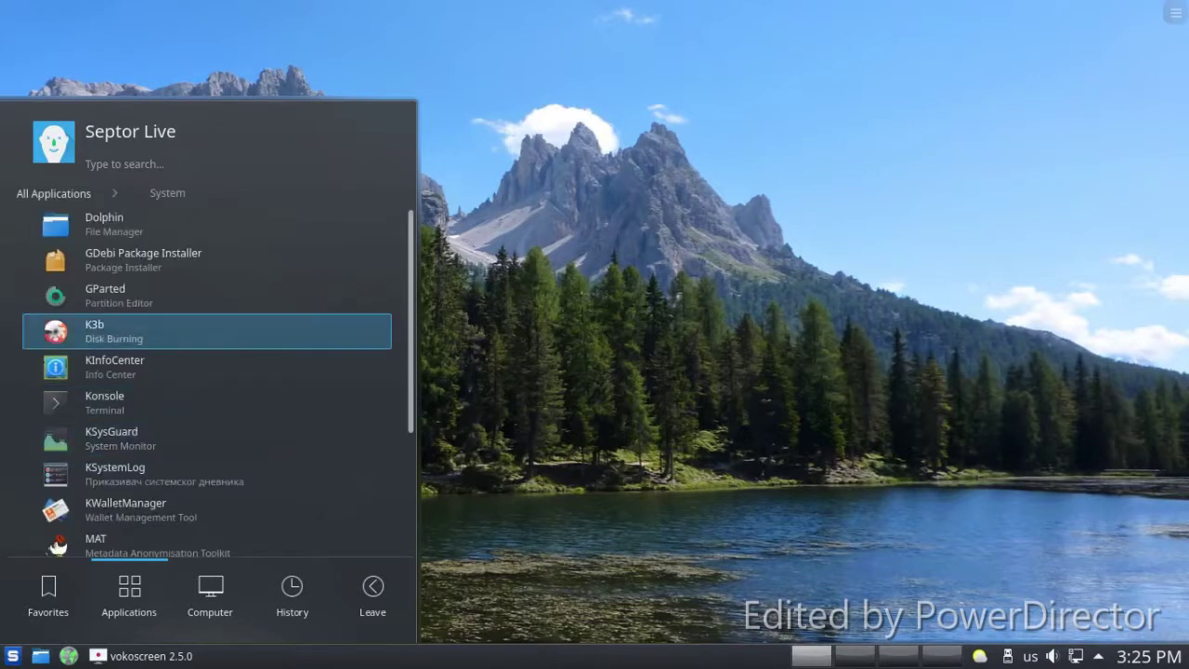
left_click(223, 372)
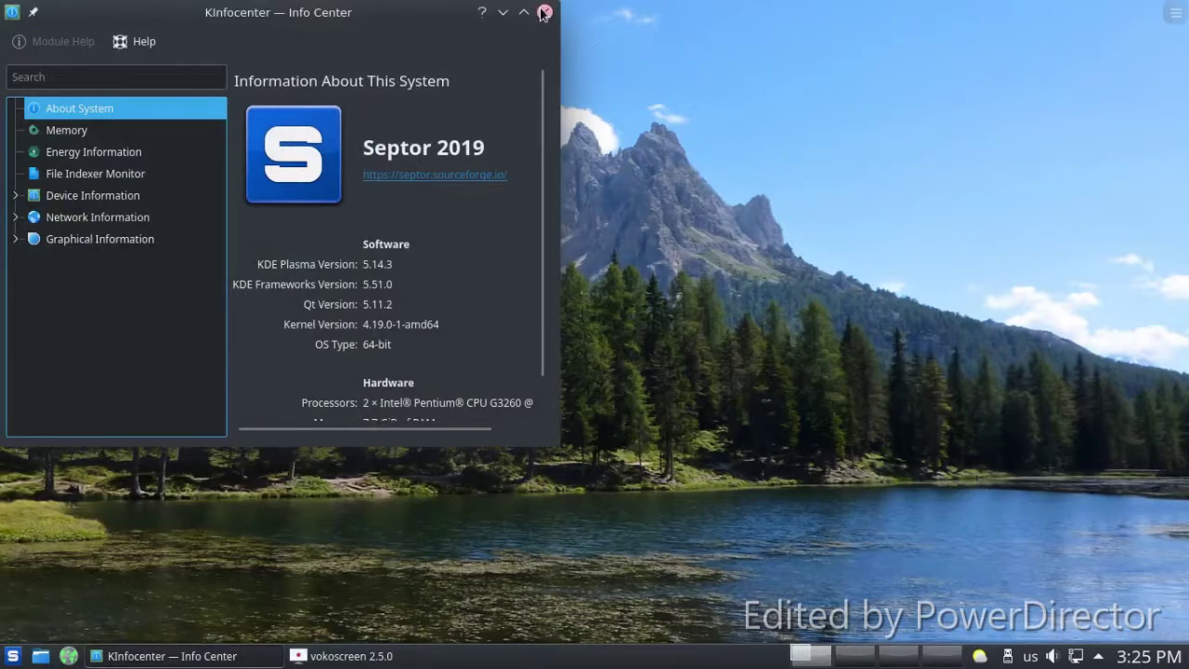
Try to open the Septor website link from the system information, dismiss the error and close the Info Center.
left_click(410, 176)
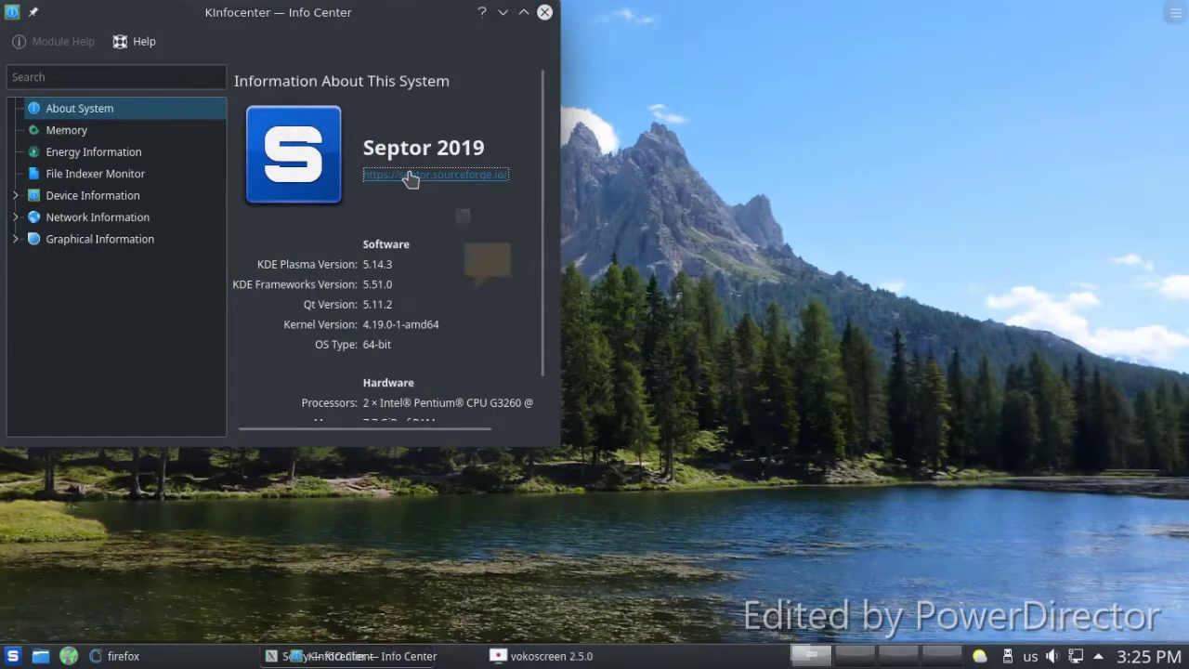
left_click(774, 327)
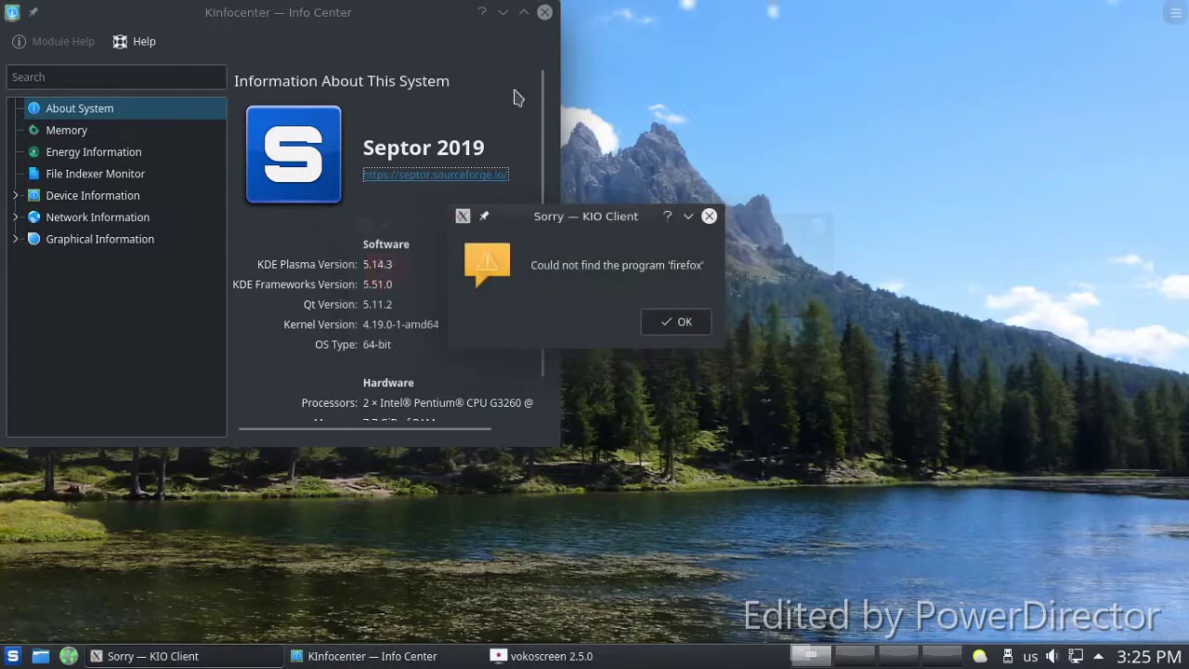
left_click(664, 321)
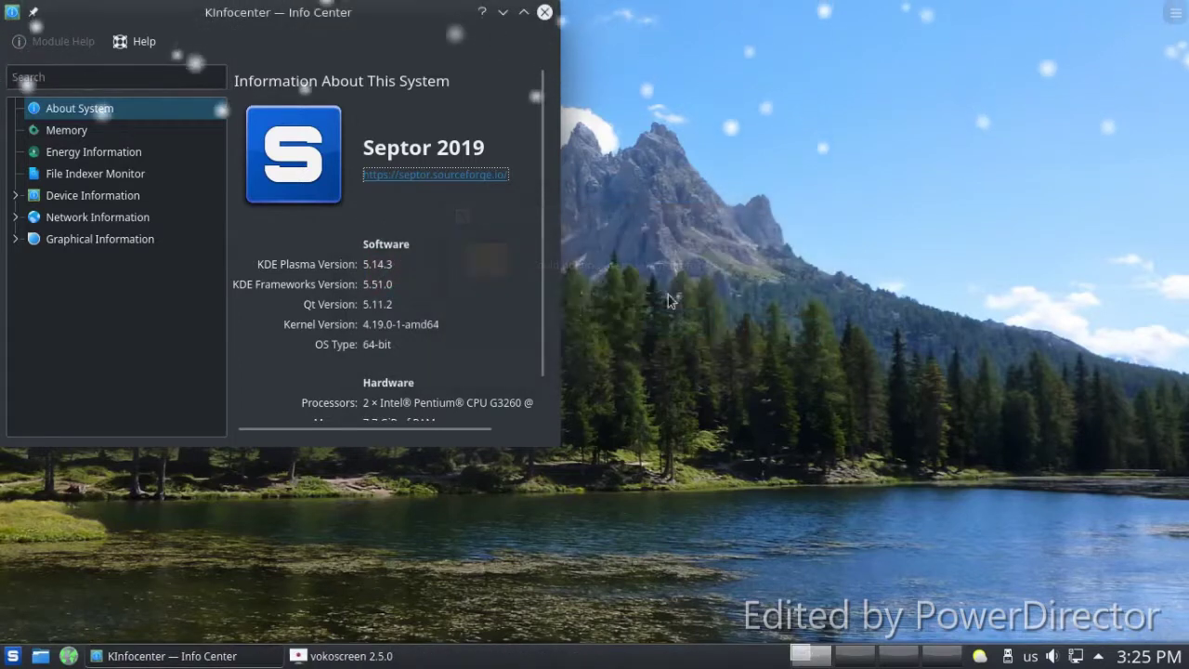
left_click(545, 12)
Browse the applications listed in the Settings category of the application launcher.
left_click(13, 656)
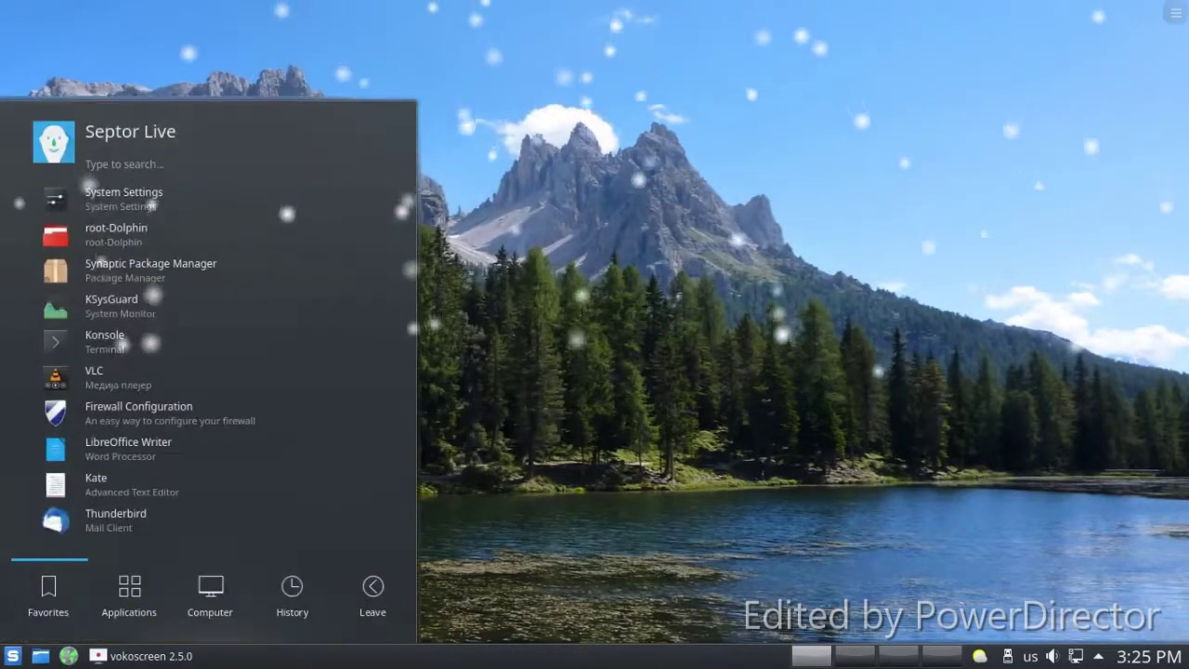
mouse_move(128, 595)
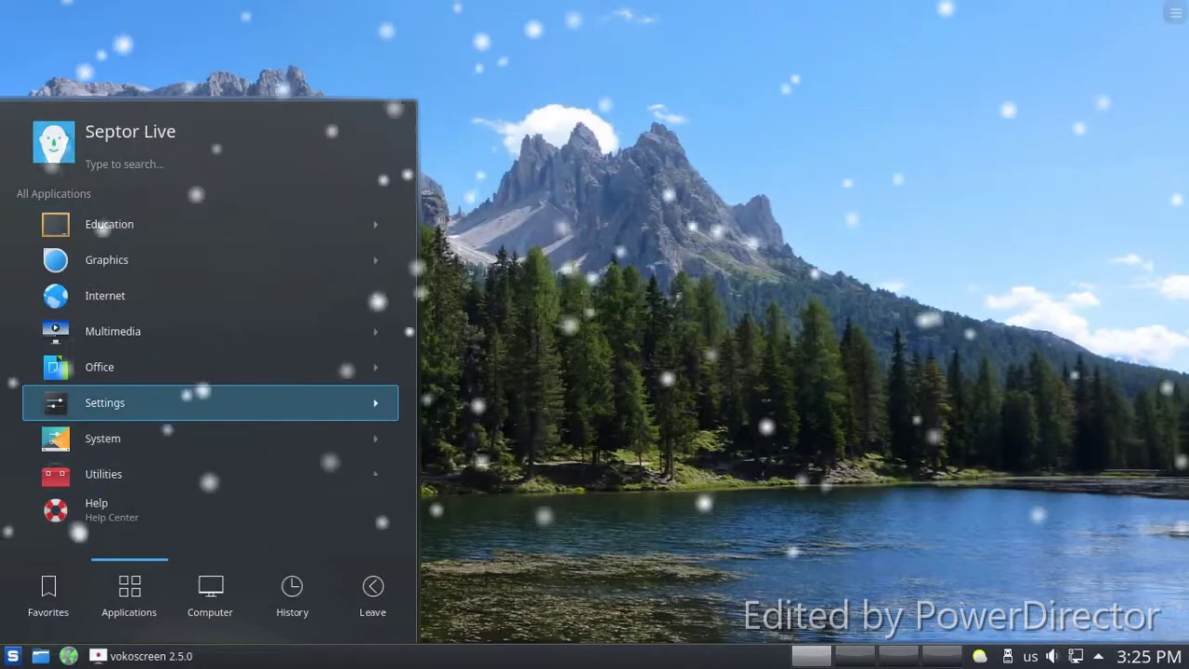
left_click(105, 403)
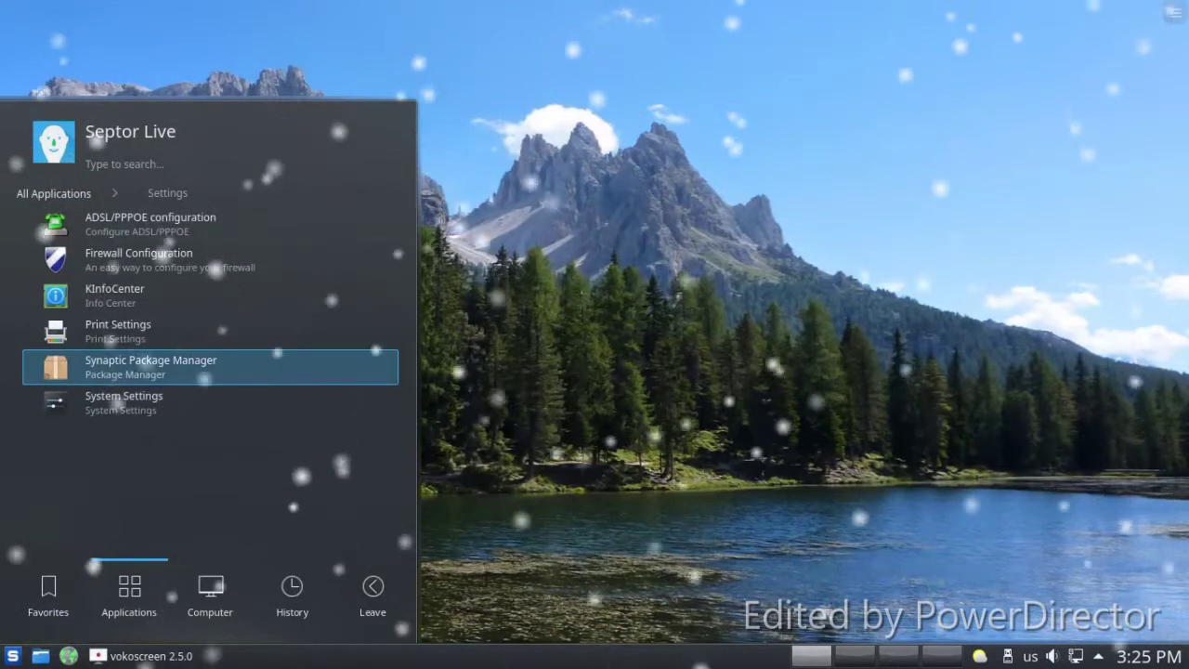
key("Down")
key("Return")
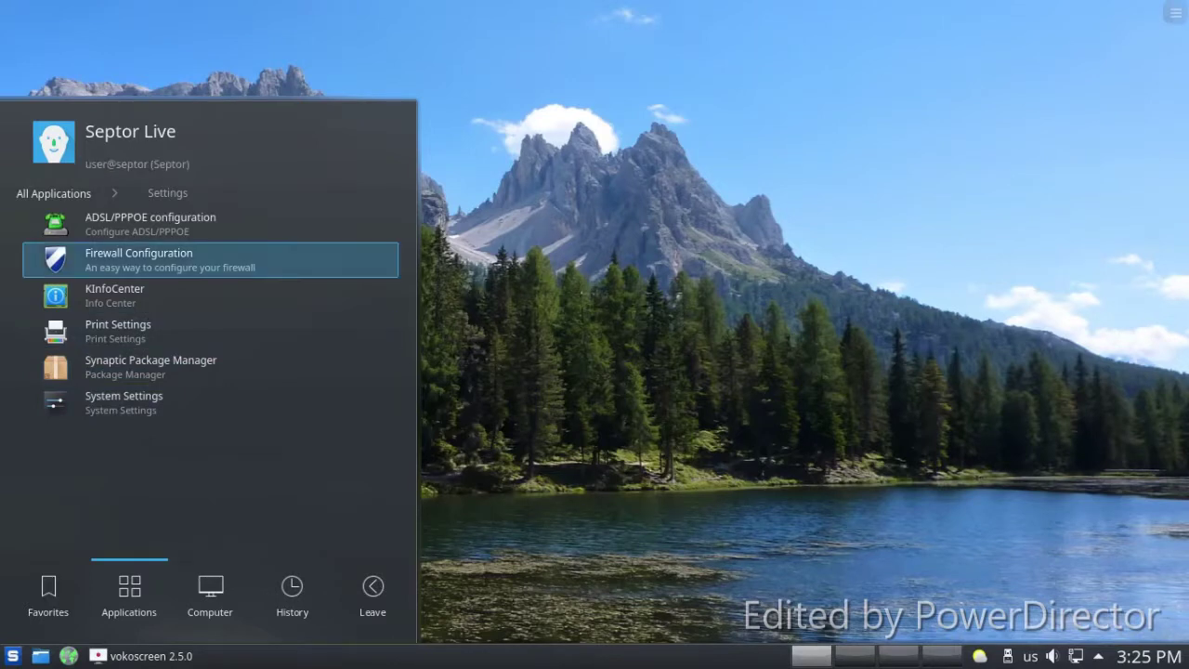
mouse_move(48, 595)
key("Up")
key("Up")
key("Up")
key("Up")
key("Down")
key("Down")
key("Up")
key("Up")
key("Up")
key("Up")
key("Down")
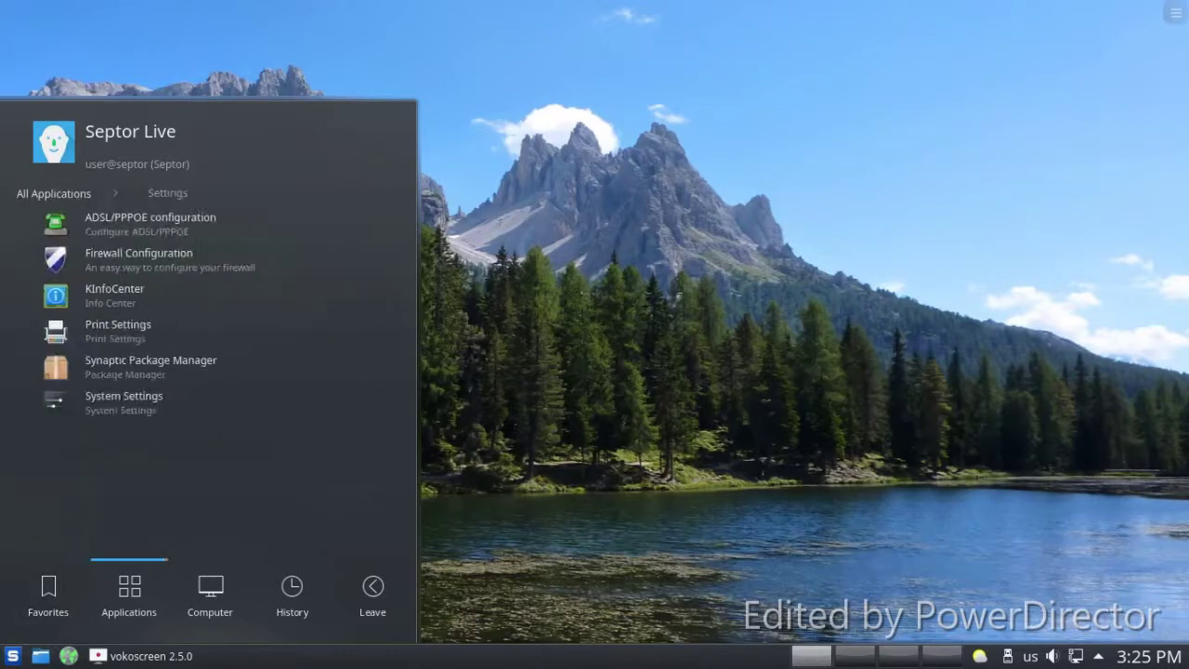
Look through the places in the Computer section of the application launcher and close the launcher.
mouse_move(210, 595)
scroll(210, 492, "down", 3)
scroll(209, 498, "down", 3)
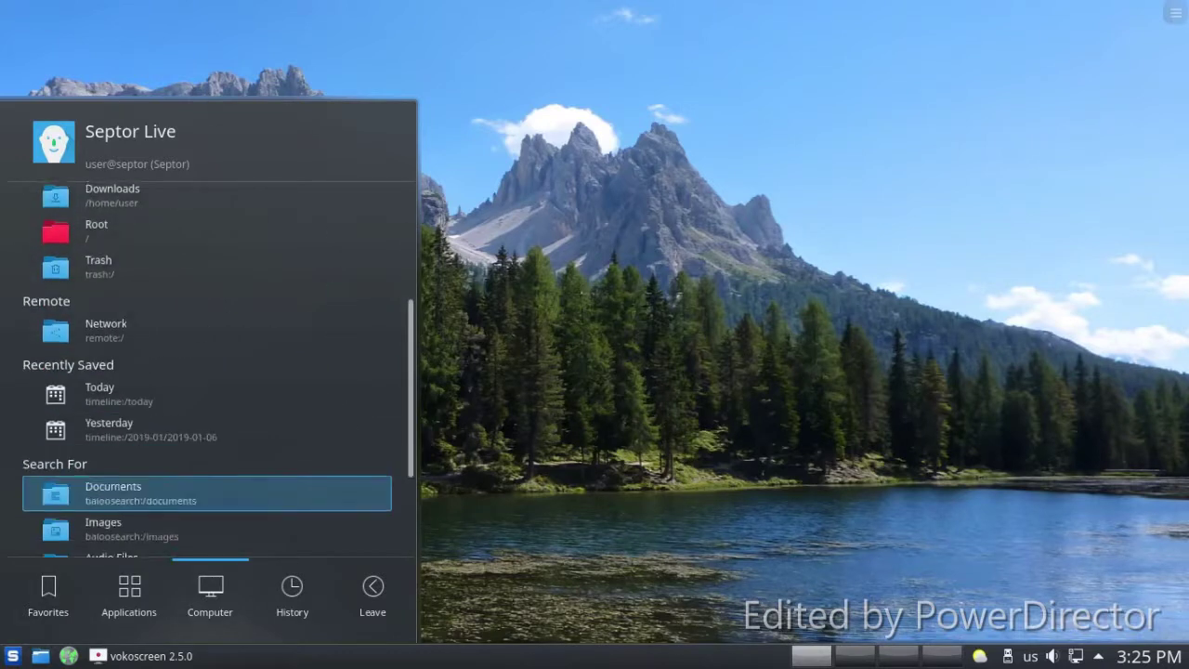
key("Escape")
Open Okular from the Office category of the application launcher and close it.
left_click(13, 656)
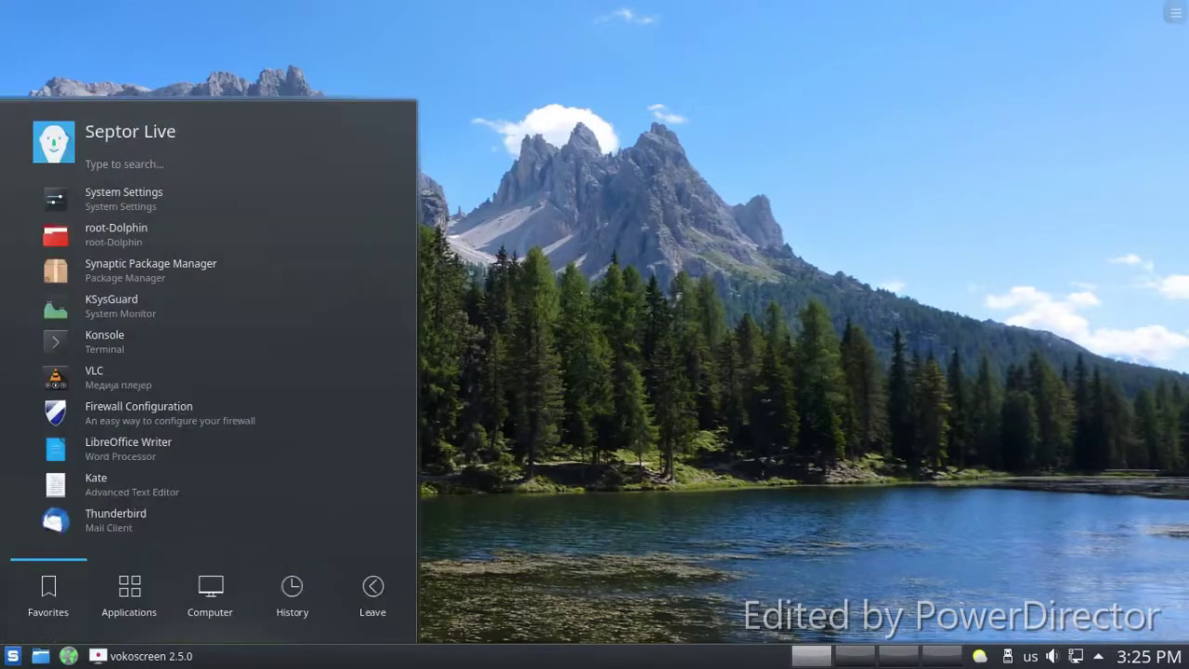
key("Right")
key("Down")
key("Down")
key("Down")
key("Down")
key("Down")
key("Down")
key("Up")
key("Up")
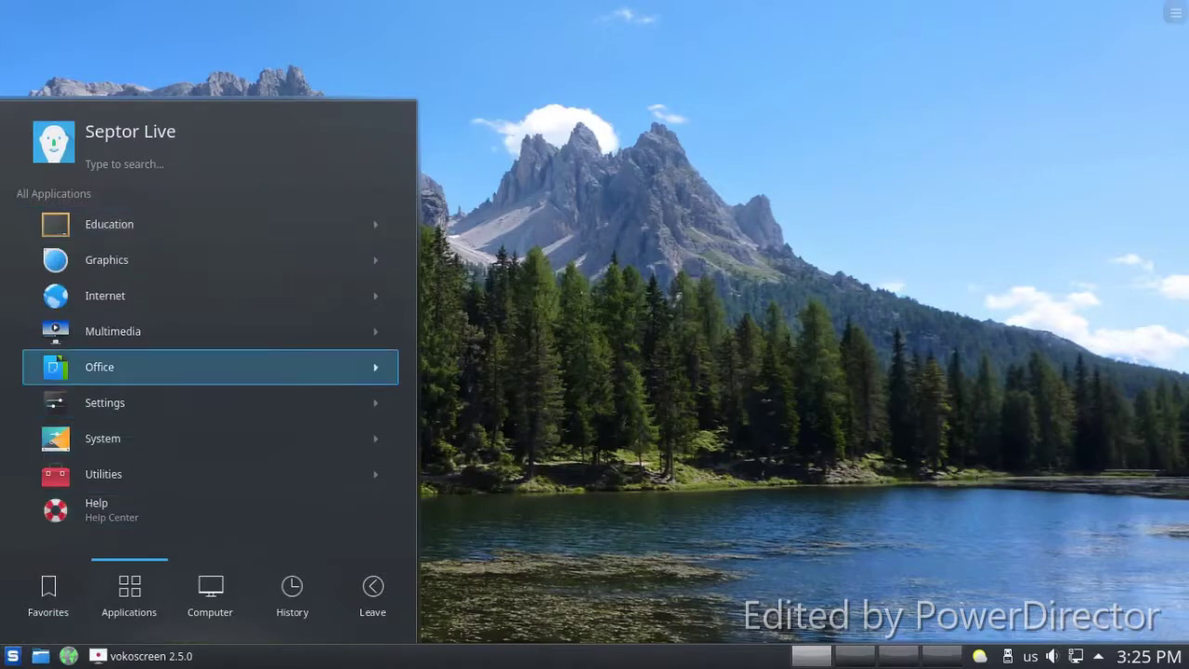
key("Right")
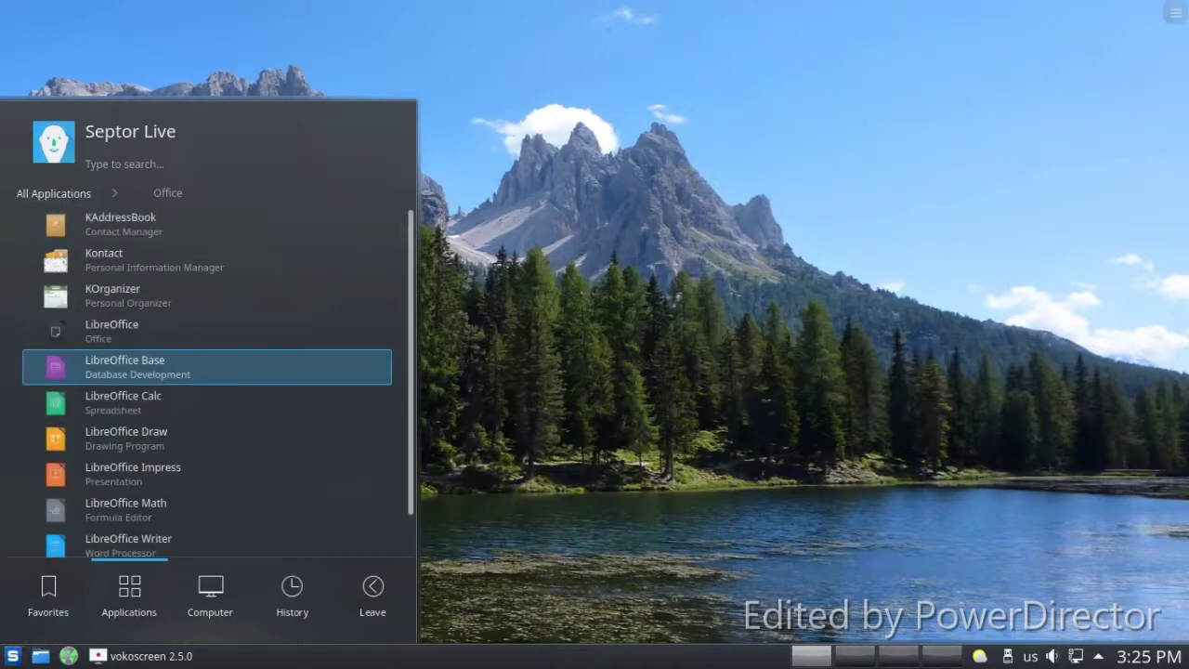
key("Down")
key("Down")
key("Down")
key("Down")
key("Down")
key("Down")
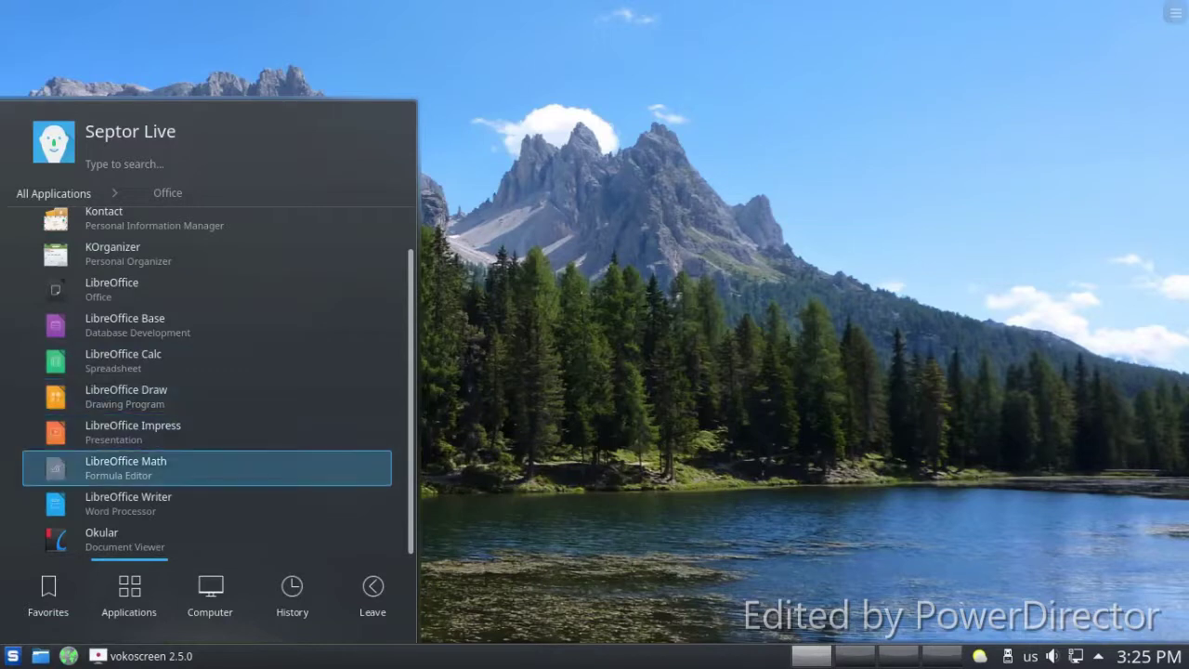
key("Return")
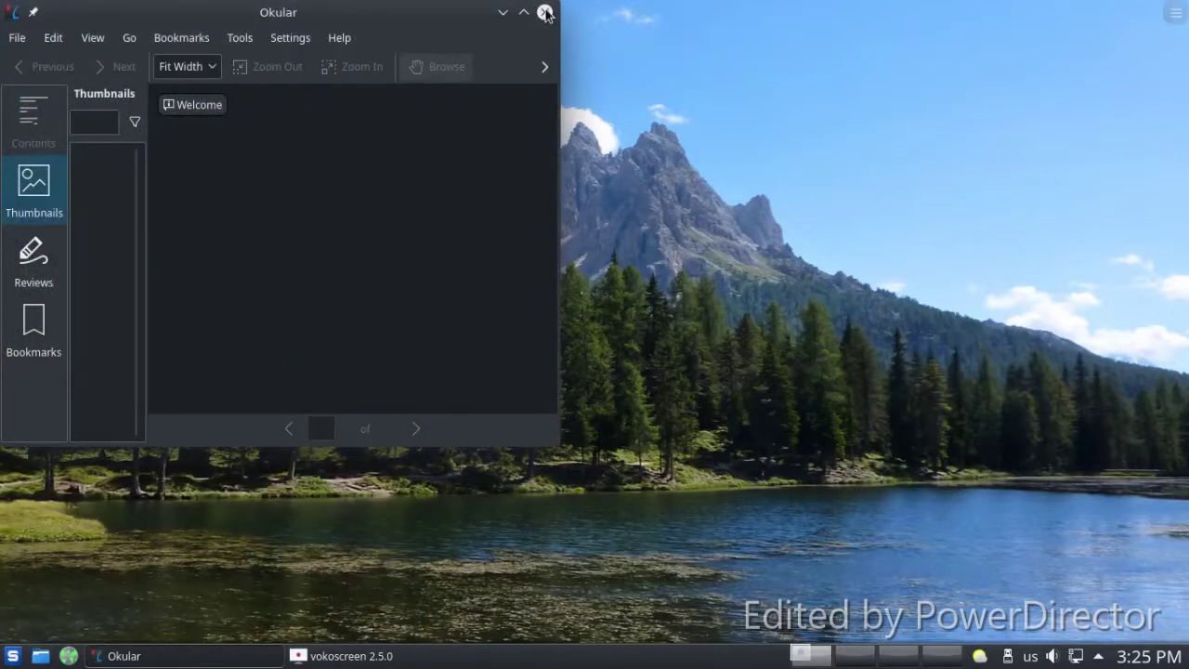
left_click(545, 12)
Open Synaptic Package Manager from the application launcher's favorites and close it.
key("super")
key("Up")
key("Up")
key("Up")
key("Up")
key("Up")
key("Up")
key("Up")
key("Up")
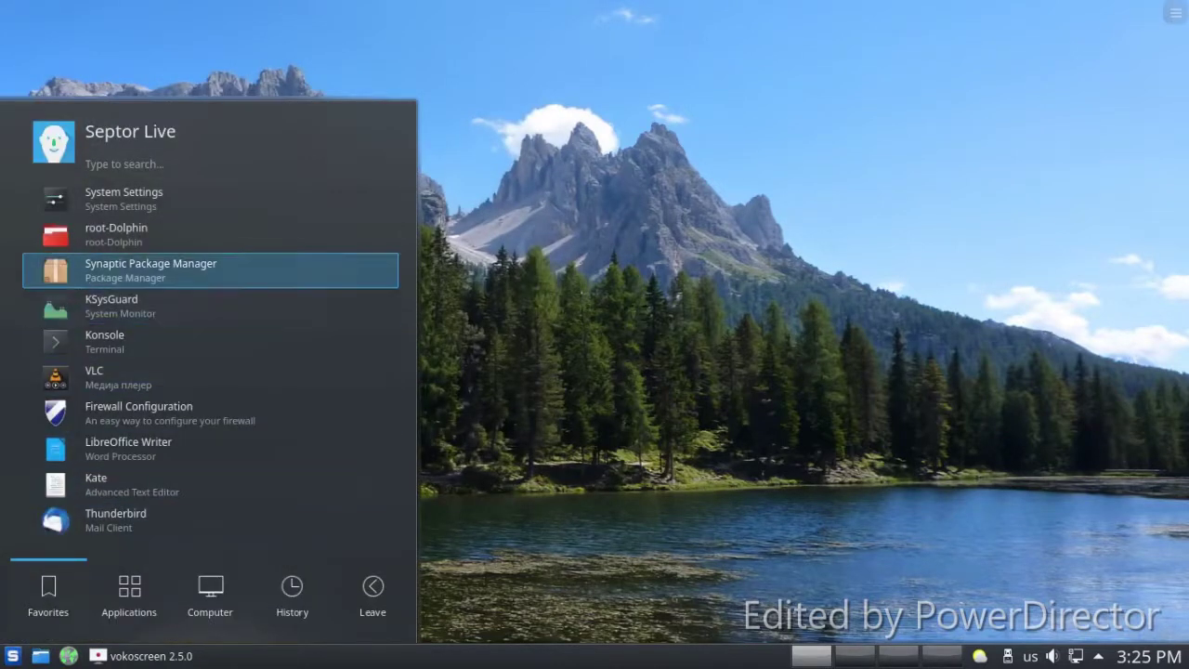
key("Return")
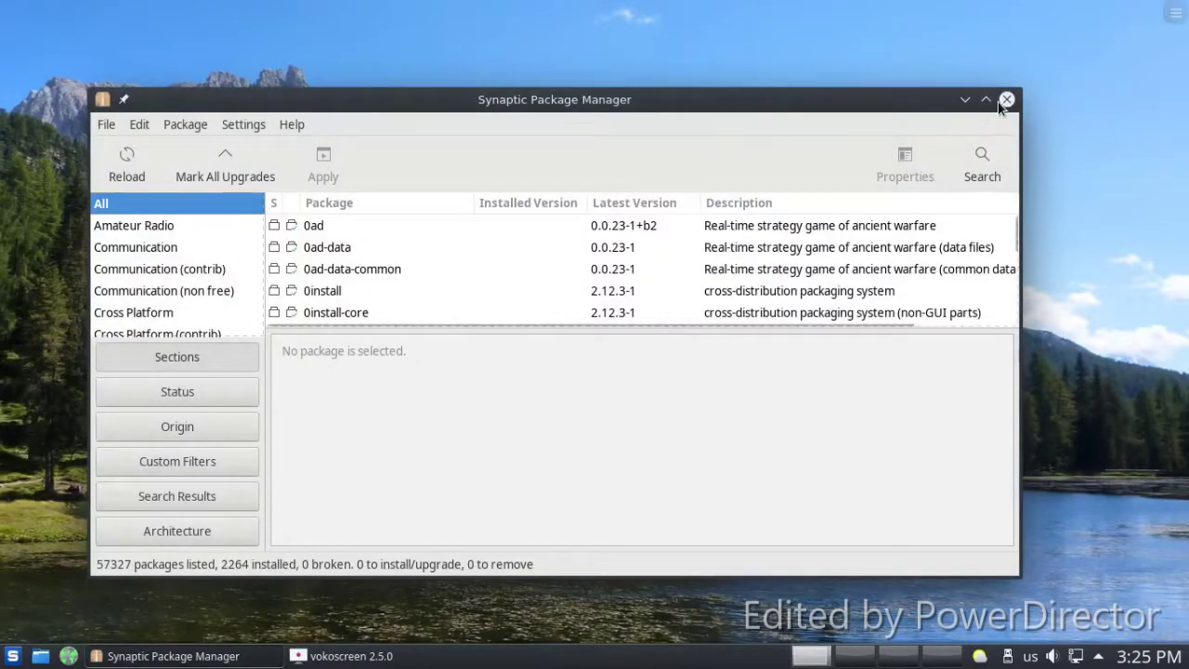
left_click(1006, 100)
Install the Sunset on Campotosto lake wallpaper from the online wallpaper collection and set it as the desktop background.
right_click(427, 368)
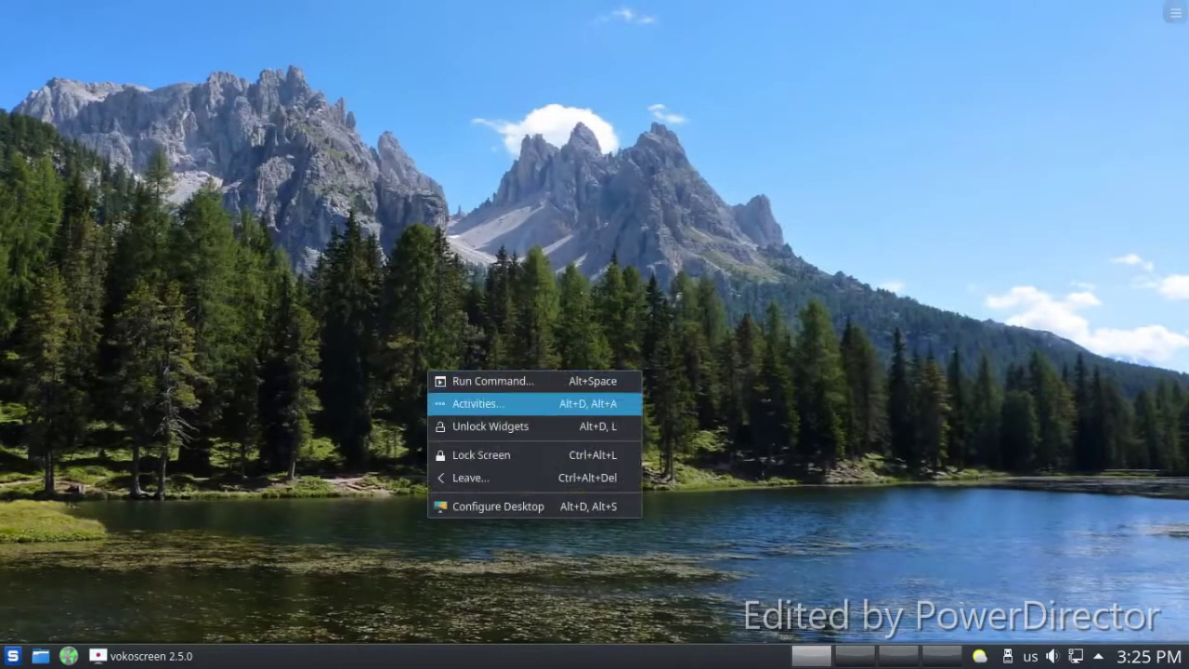
left_click(499, 506)
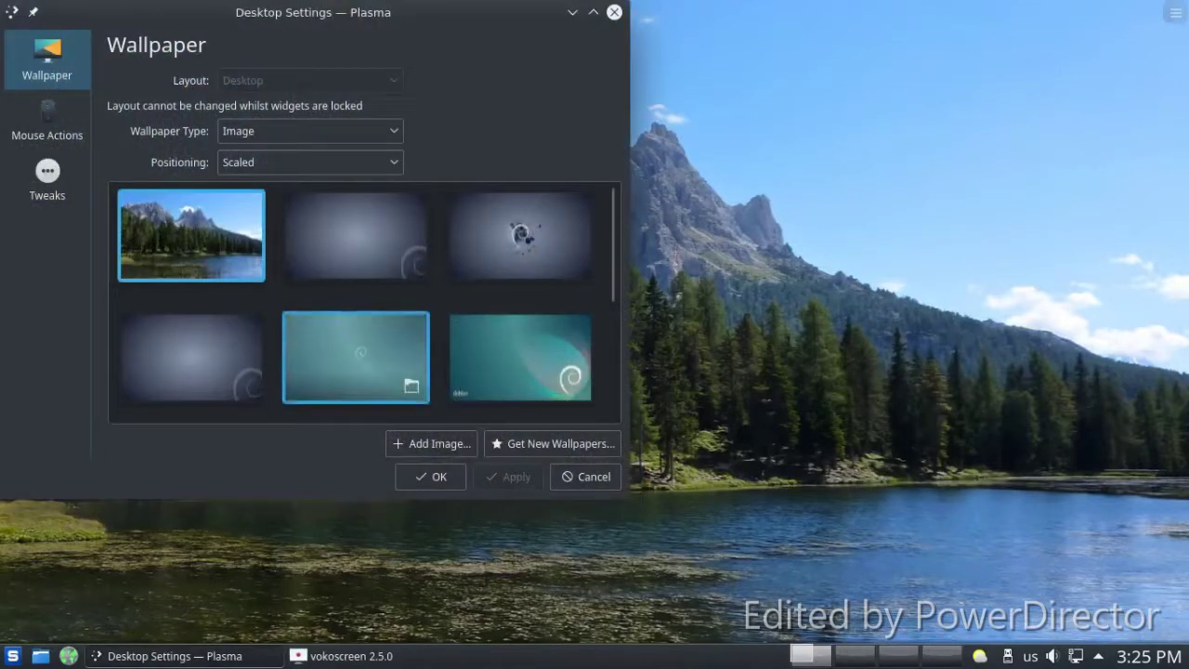
left_click(551, 443)
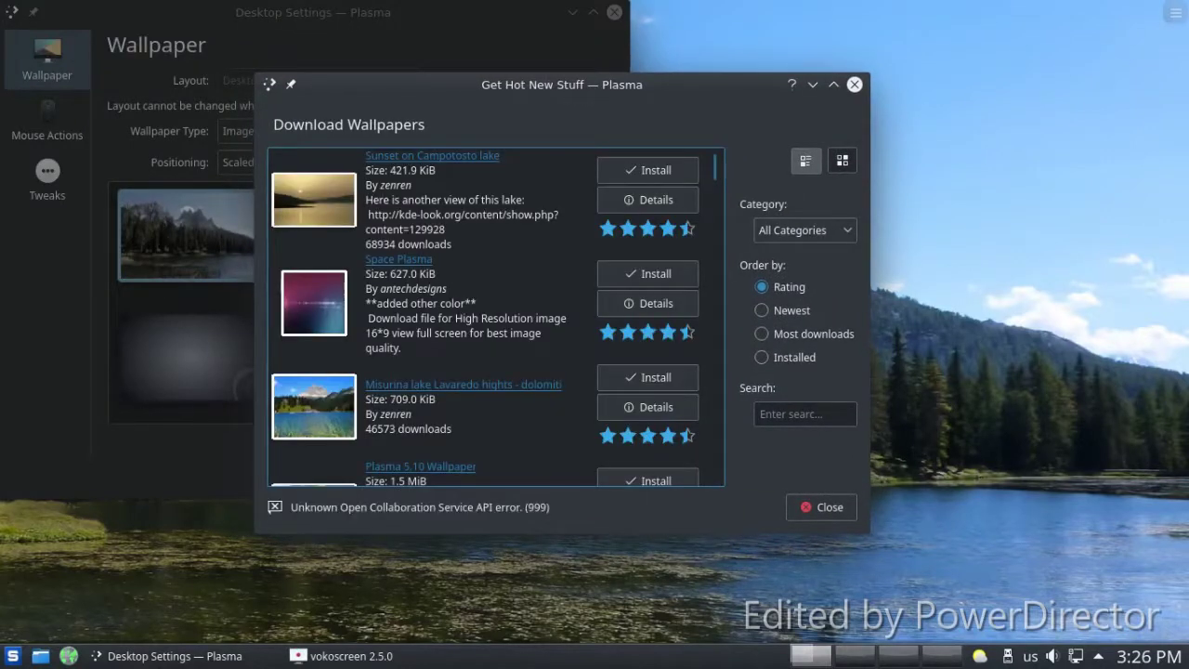
left_click(647, 170)
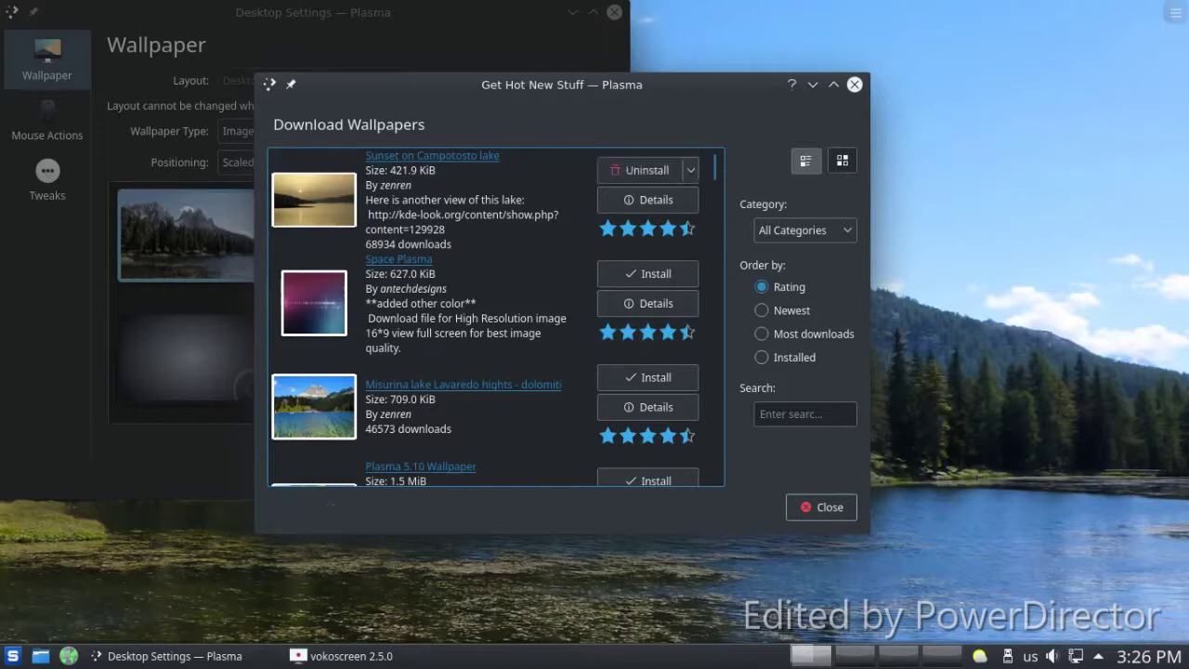
left_click(820, 507)
left_click(425, 486)
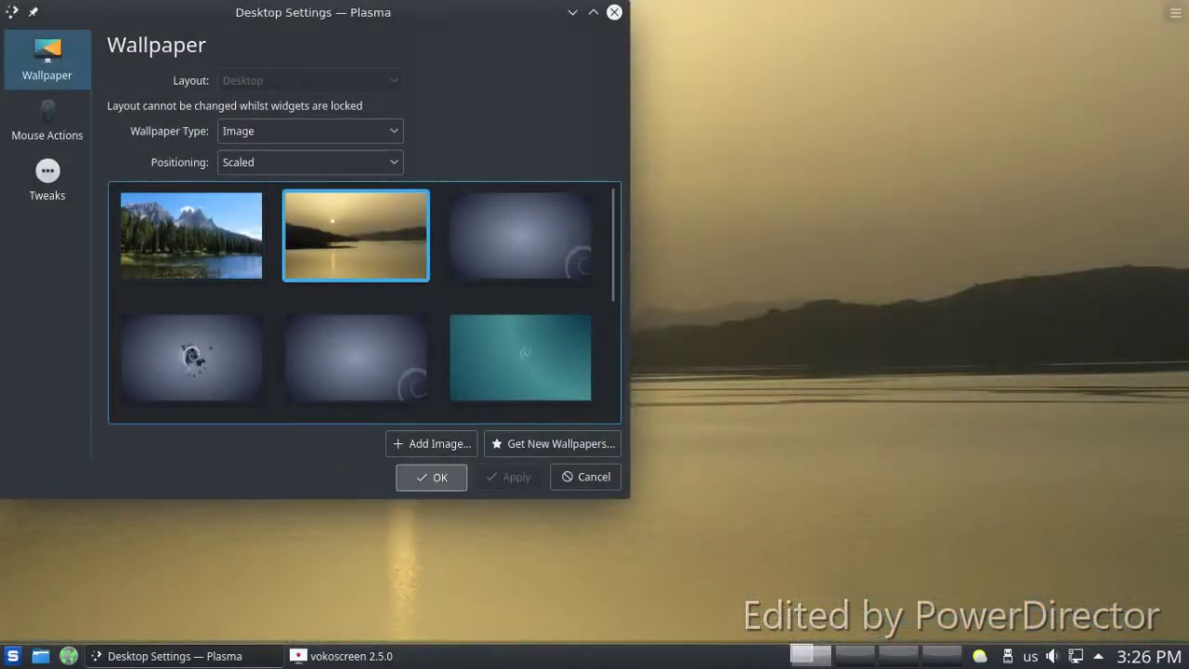
left_click(427, 477)
Open root-Dolphin from the application launcher's favorites and close it.
left_click(13, 656)
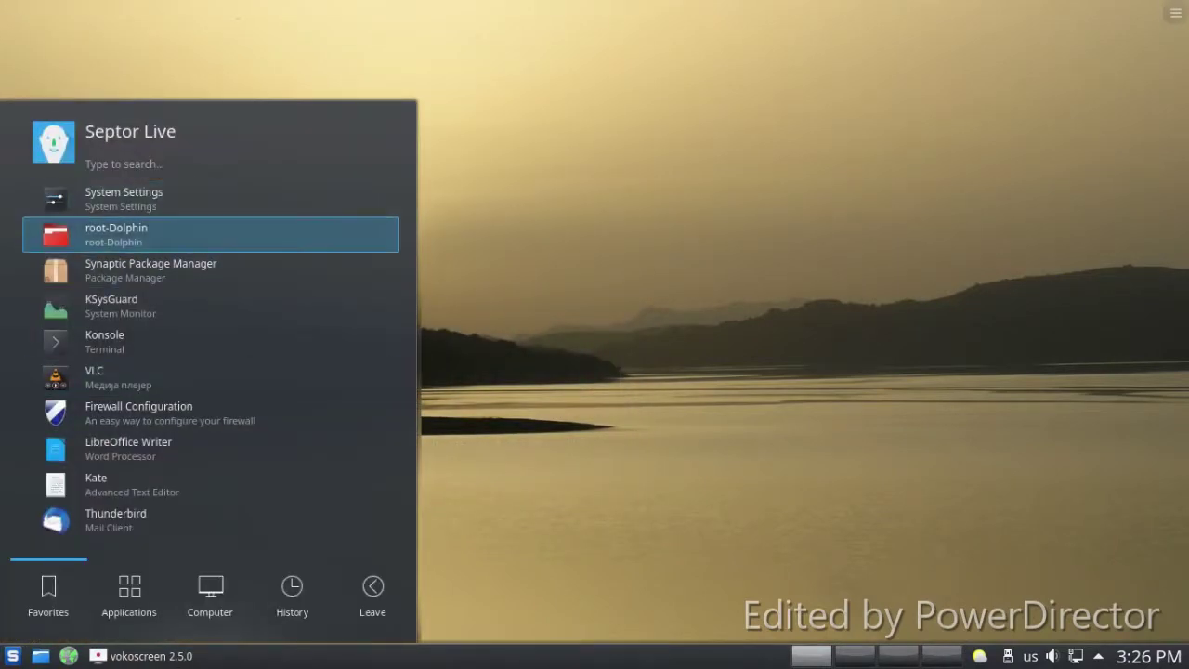
left_click(163, 228)
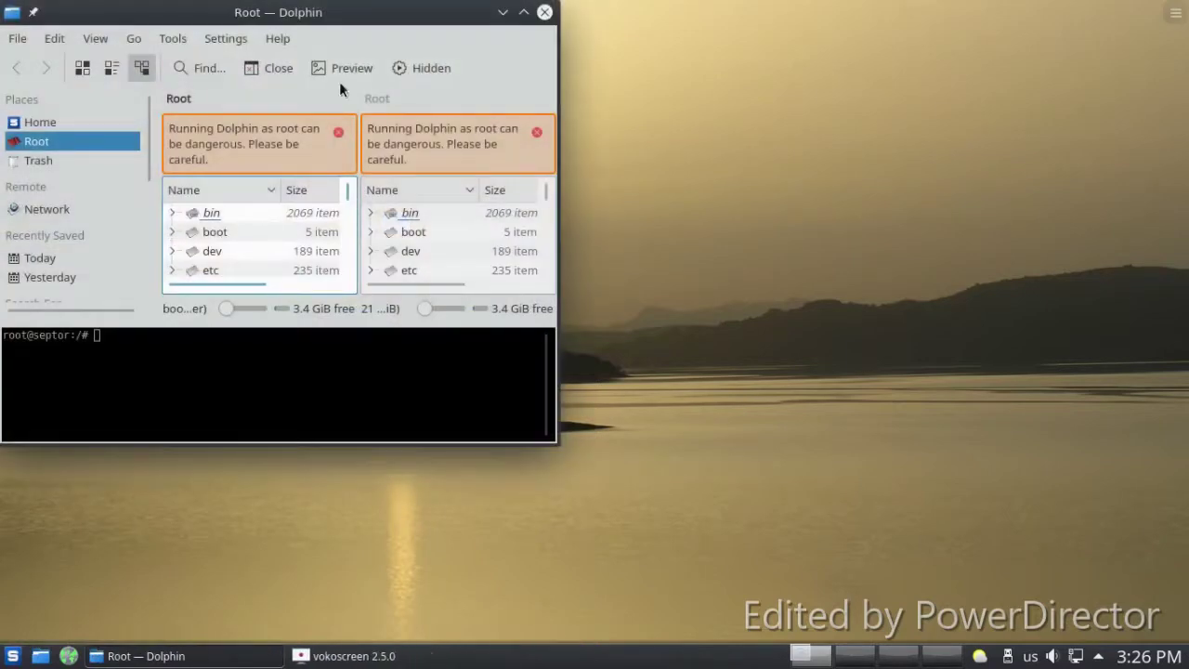
left_click(544, 13)
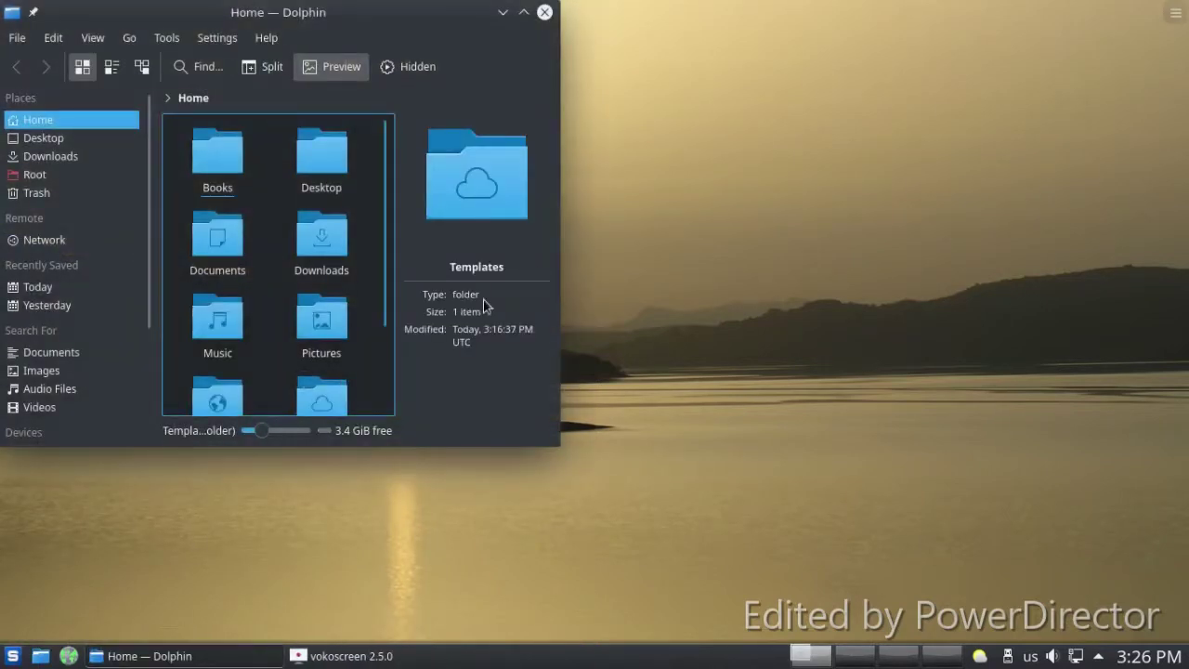
Move and enlarge the Home folder window and show its hidden files.
left_click_drag(433, 32, 553, 204)
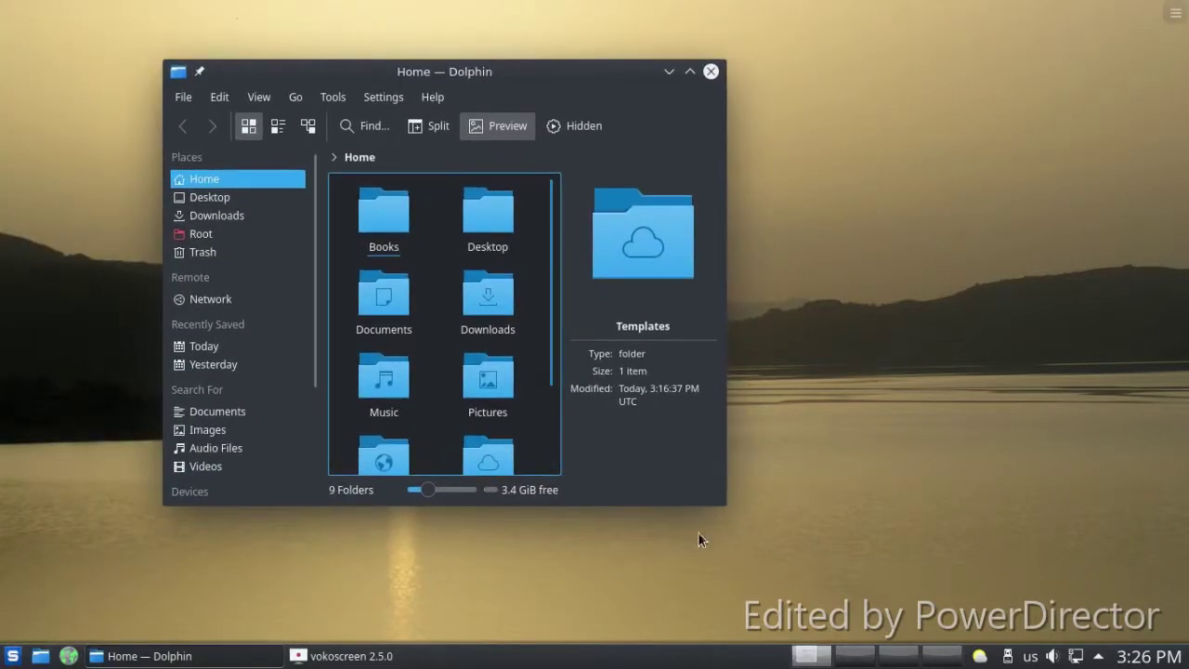
left_click_drag(725, 505, 885, 580)
left_click_drag(492, 568, 497, 593)
left_click(557, 127)
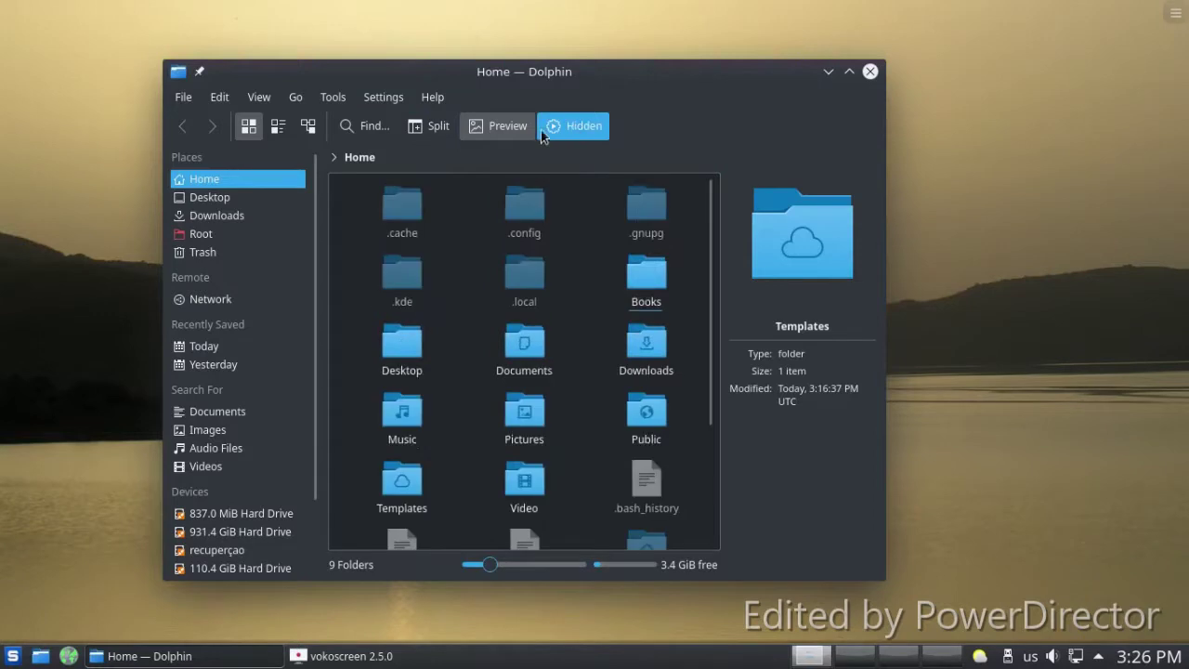
Try the Preview, Split, Find and view mode options in the Home folder window and close it.
left_click(496, 125)
left_click(447, 130)
left_click(369, 130)
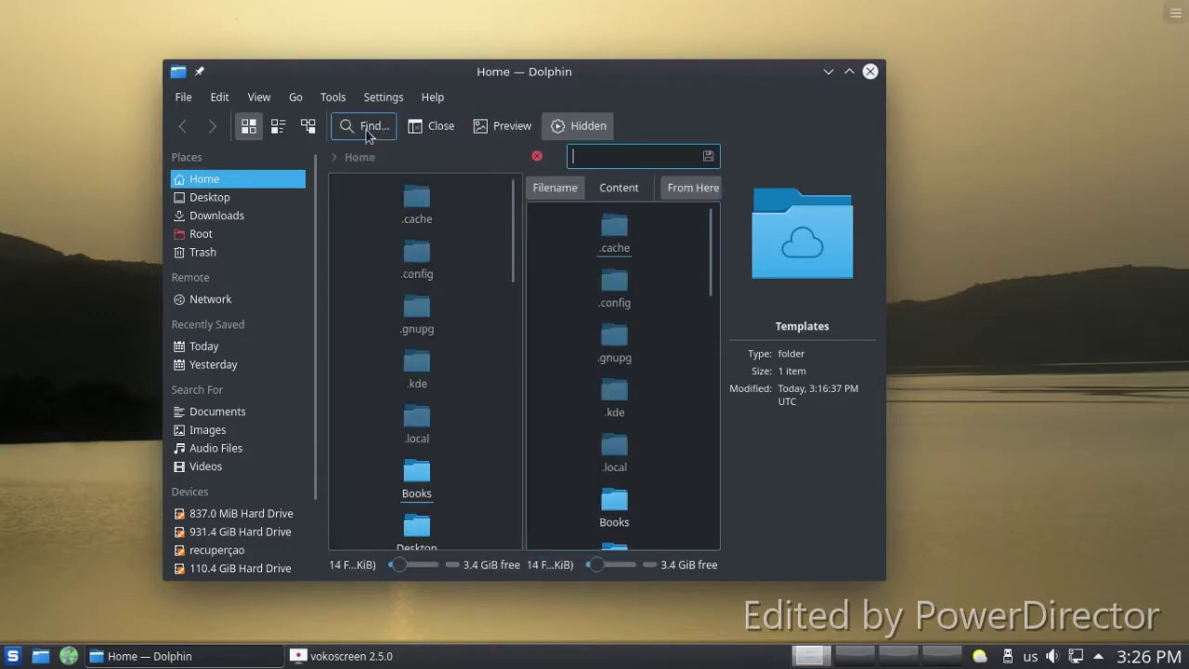
left_click(308, 130)
left_click(276, 132)
left_click(247, 132)
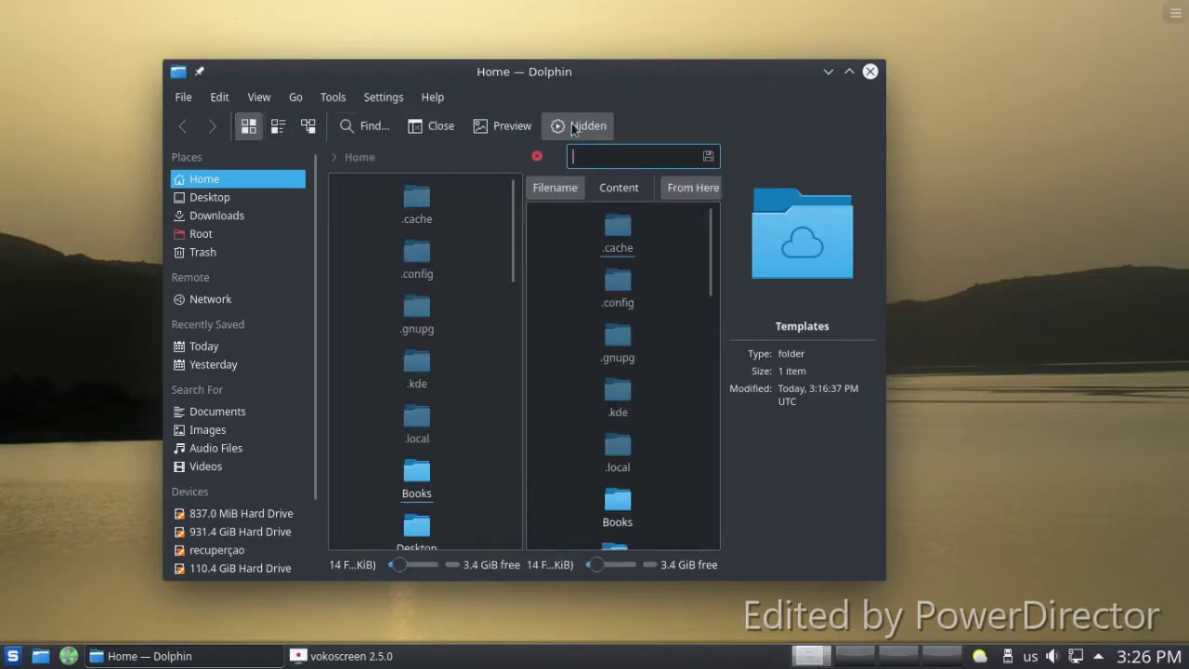
left_click(869, 73)
Check the context options for Konsole in the application launcher's favorites without choosing any of them.
key("super")
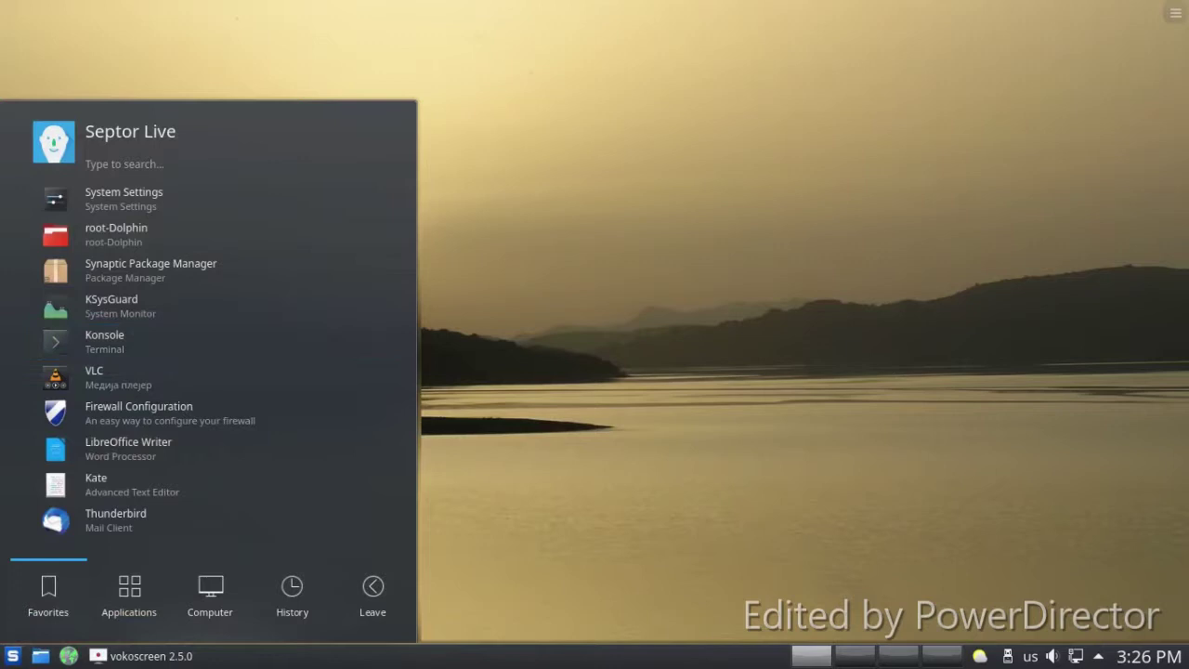
right_click(141, 345)
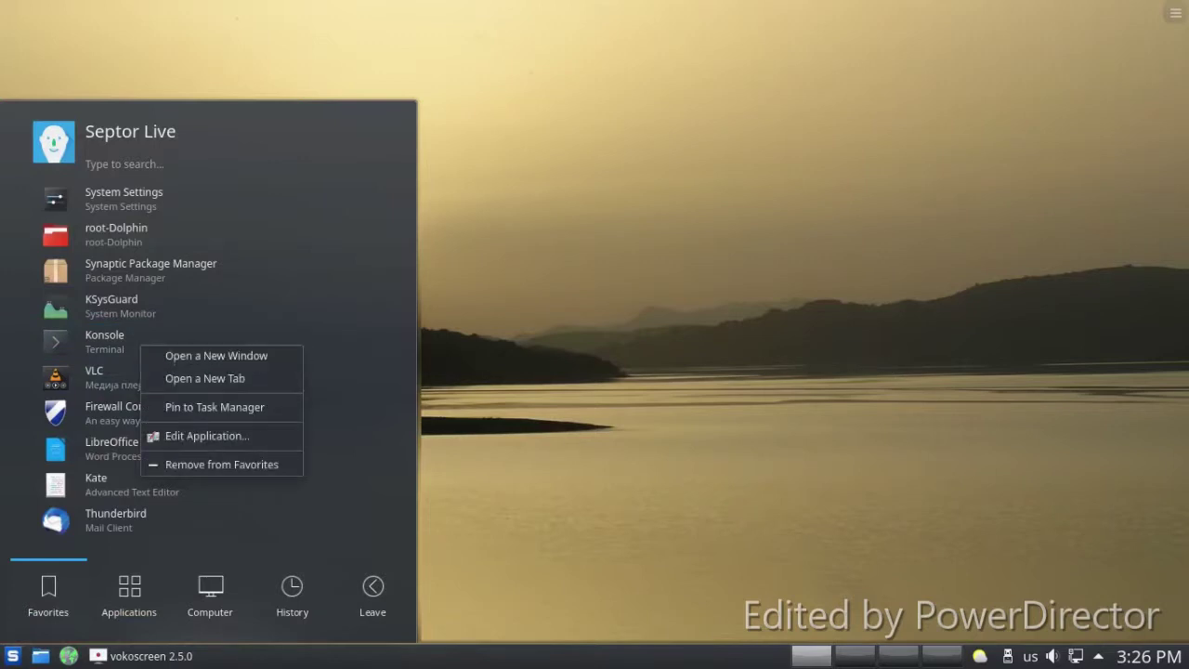
left_click(132, 337)
right_click(133, 336)
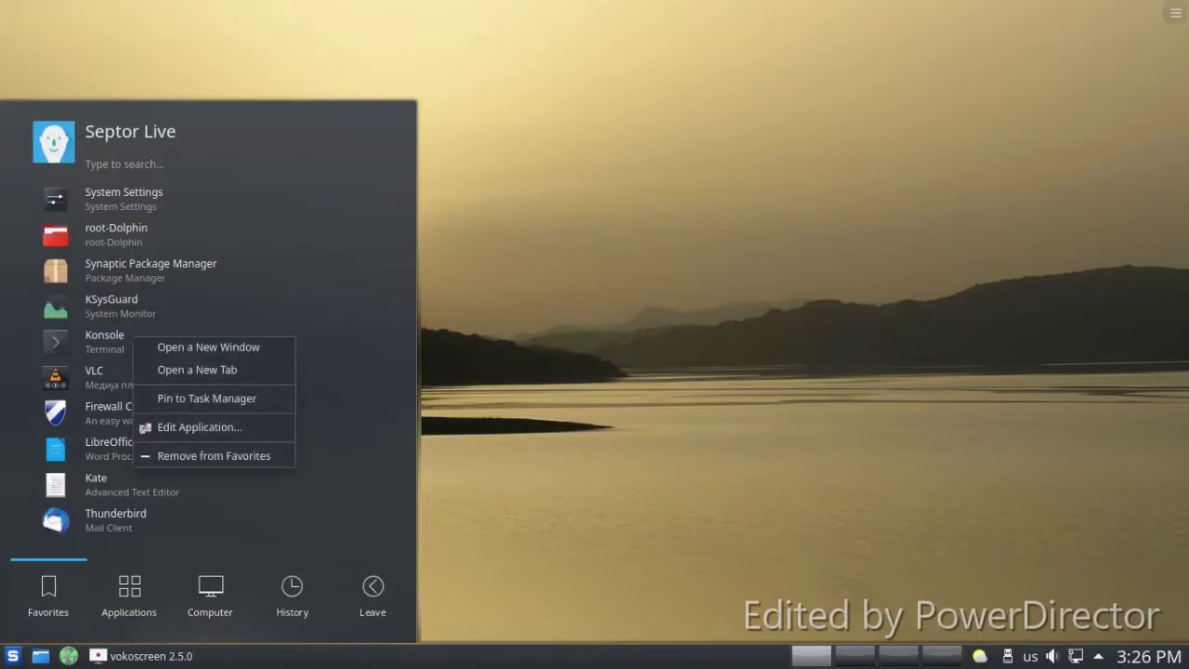
left_click(102, 449)
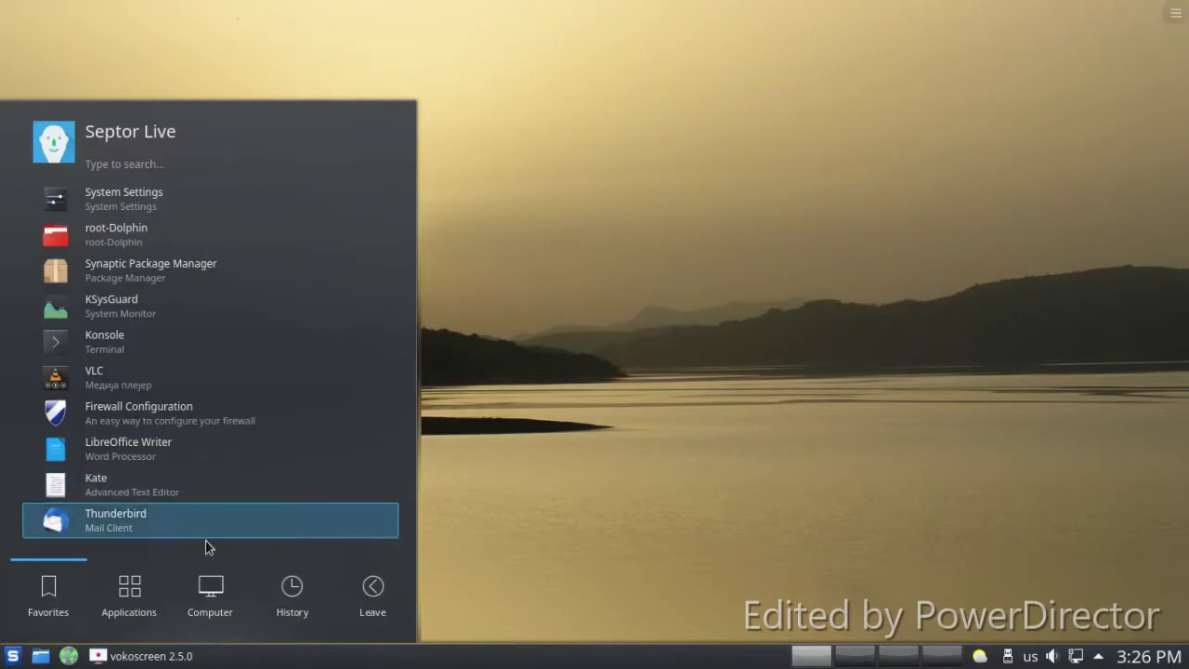
Open KCalc from the Utilities category of the application launcher.
mouse_move(129, 594)
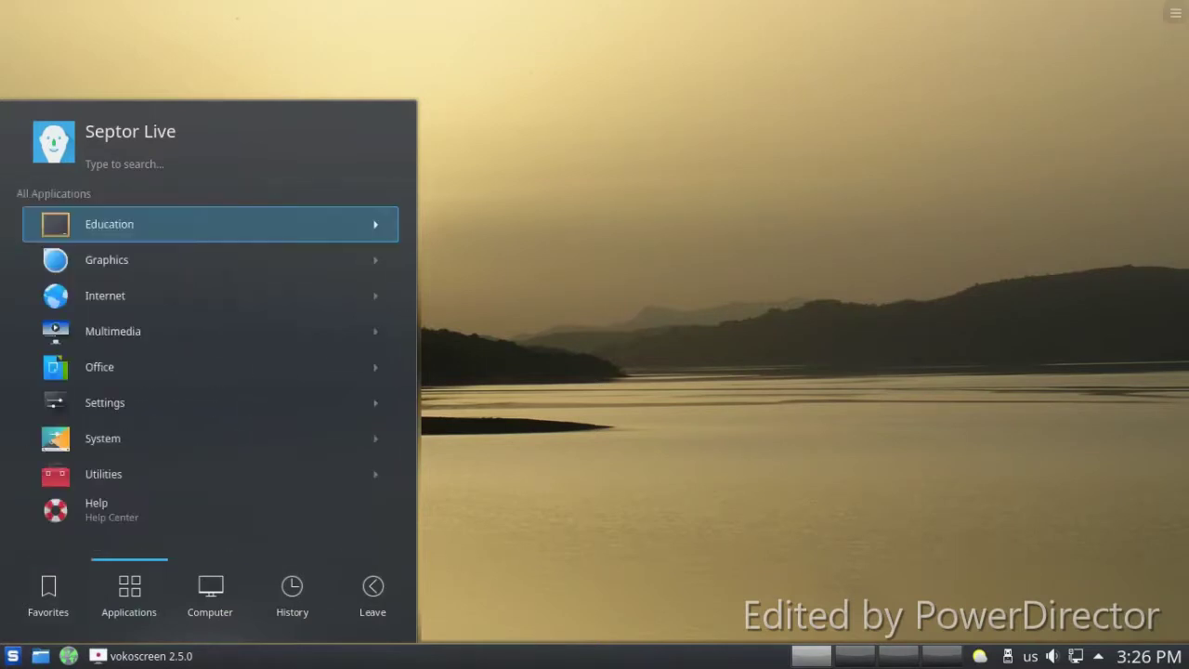
key("Right")
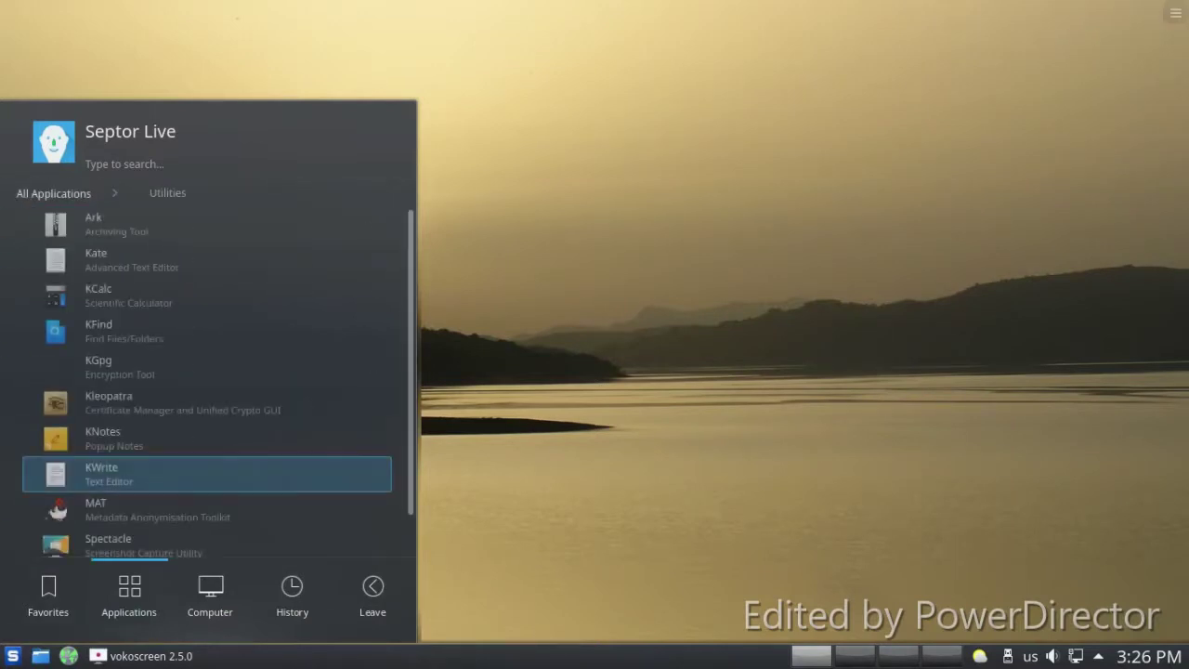
key("Up")
key("Up")
key("Up")
key("Up")
key("Up")
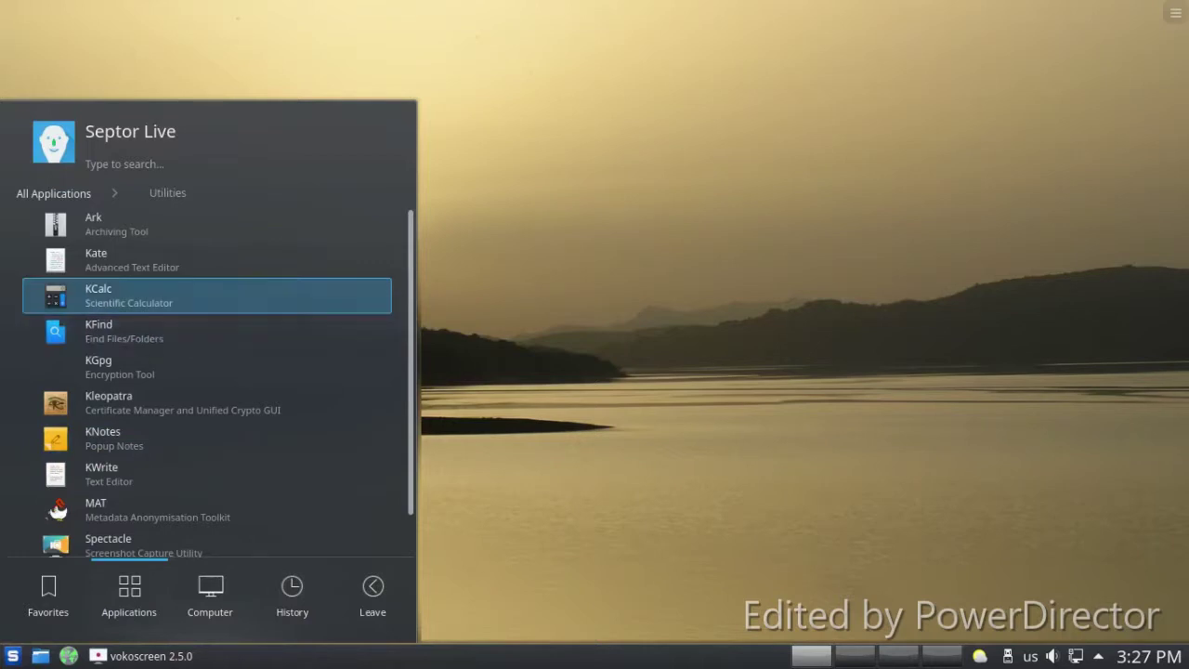
key("Return")
Move the calculator window away from the screen corner, try some of its keys and close it.
left_click_drag(65, 13, 311, 149)
left_click(390, 311)
left_click(362, 298)
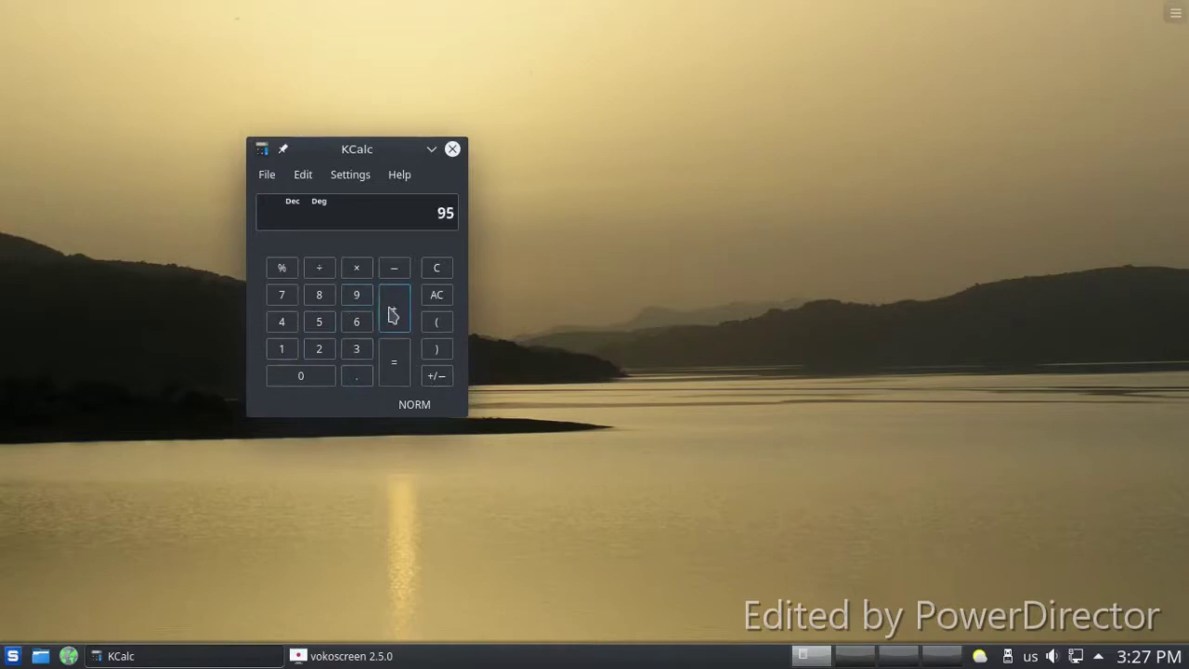
left_click(355, 324)
left_click(318, 323)
left_click(452, 148)
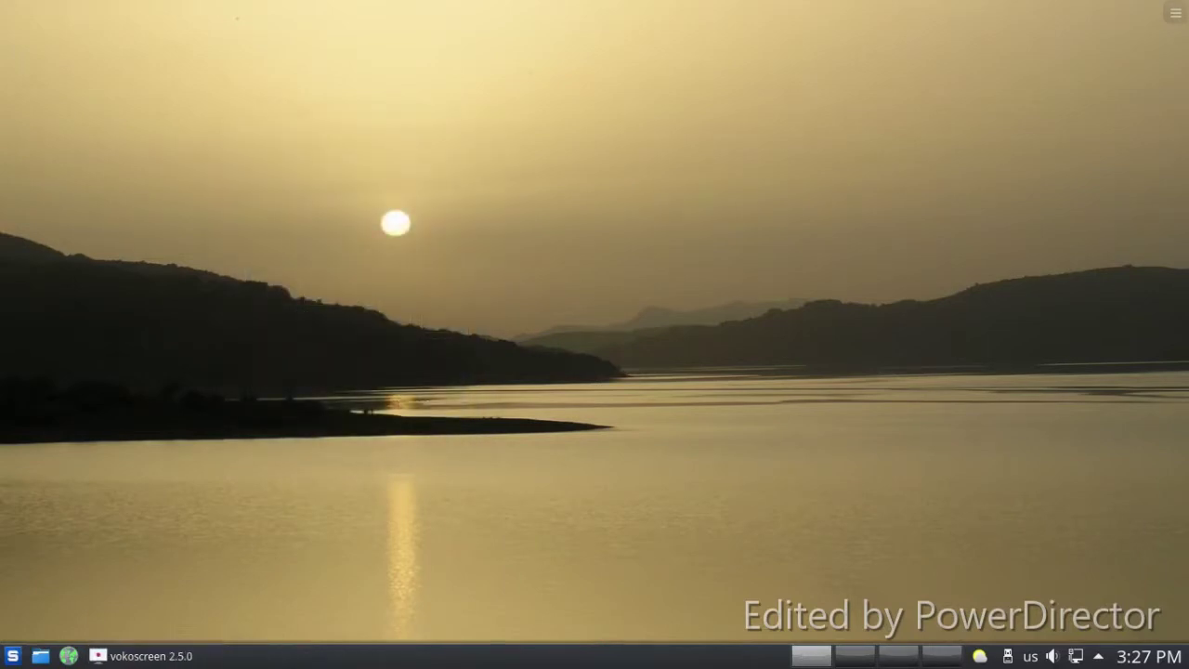
right_click(503, 655)
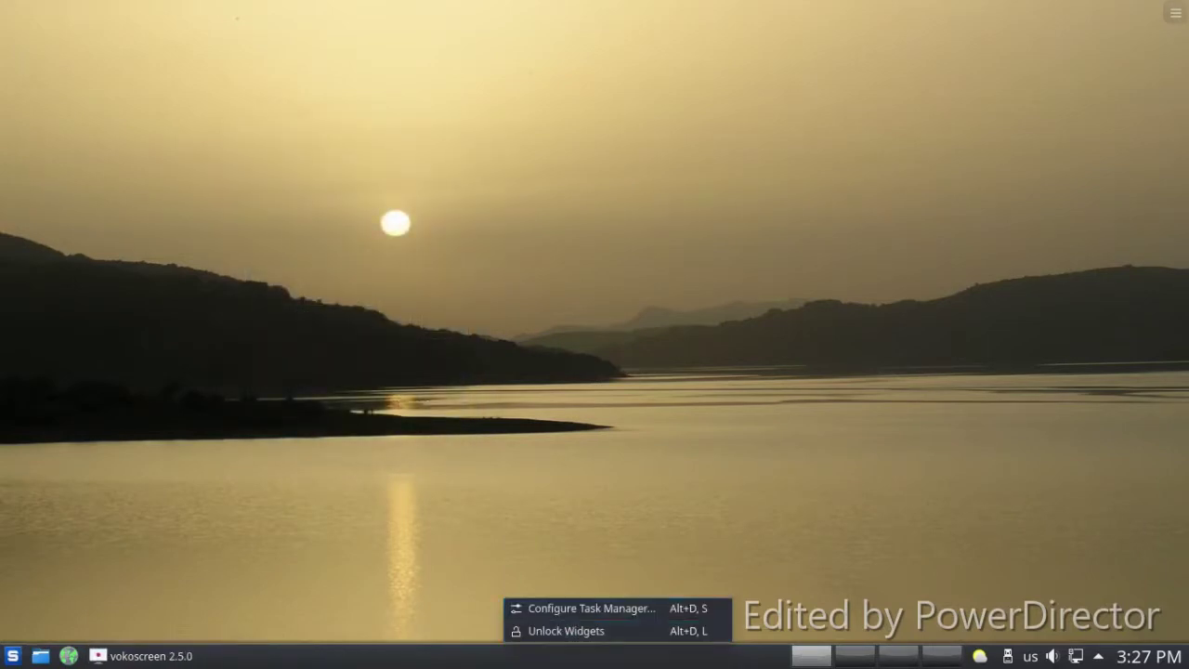
key("Escape")
right_click(436, 655)
key("Escape")
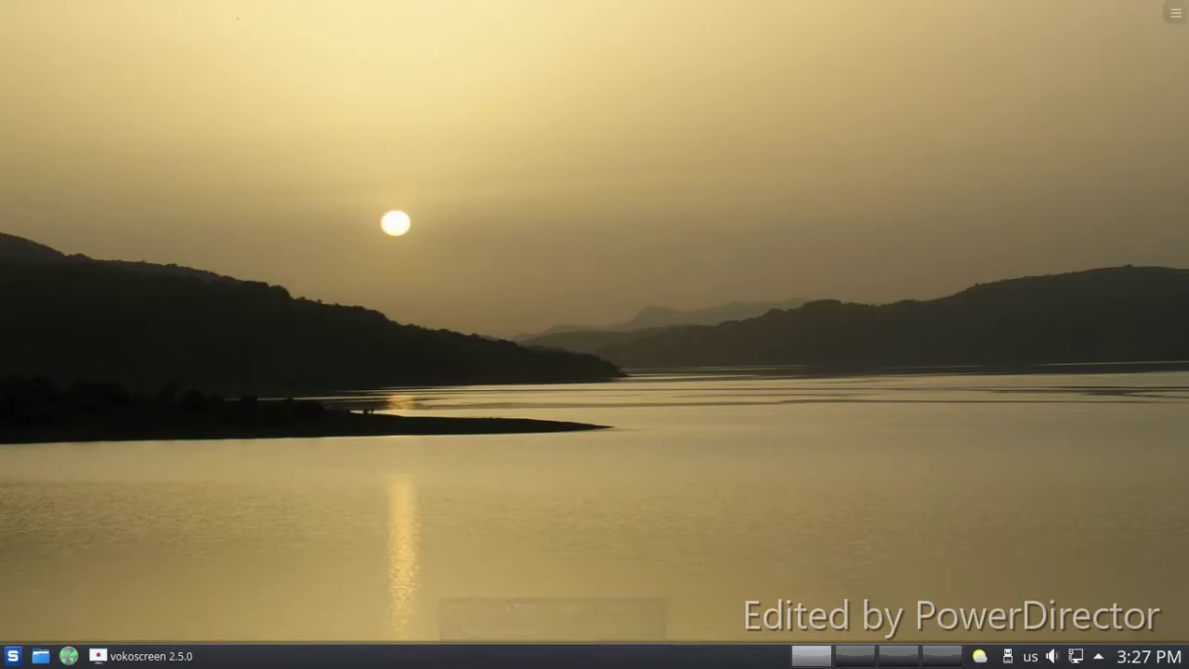
Open the Task Manager settings, try adjusting the maximum number of rows, and apply the settings.
right_click(432, 656)
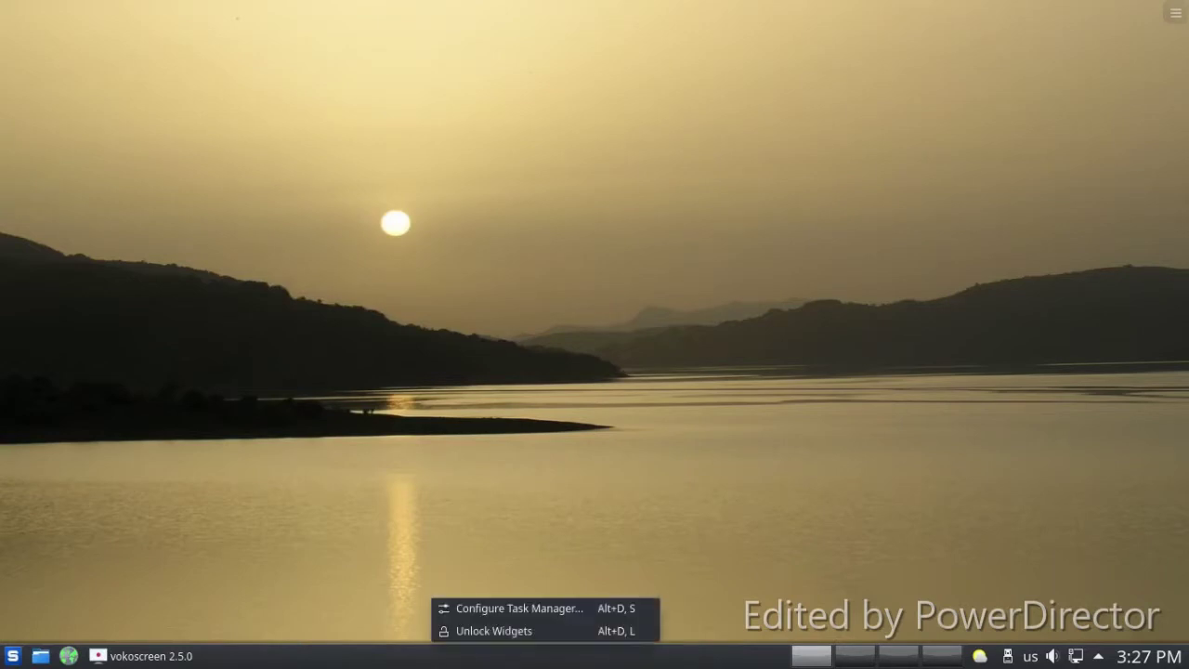
left_click(455, 608)
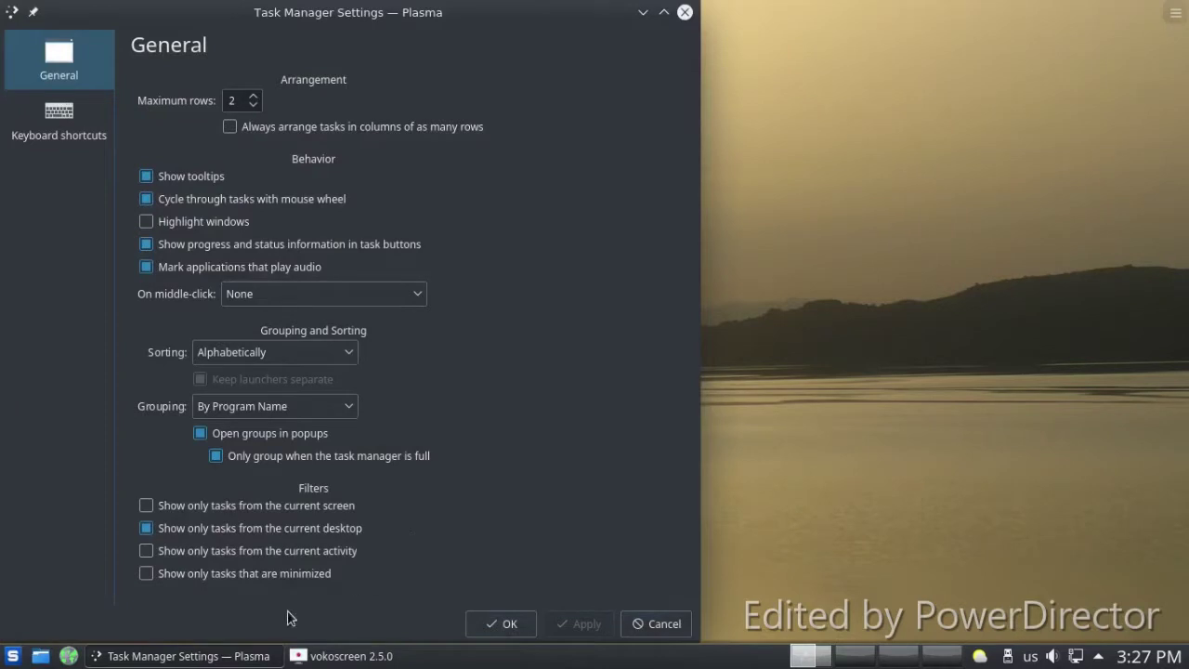
left_click(253, 105)
left_click(253, 95)
left_click(585, 628)
left_click(501, 623)
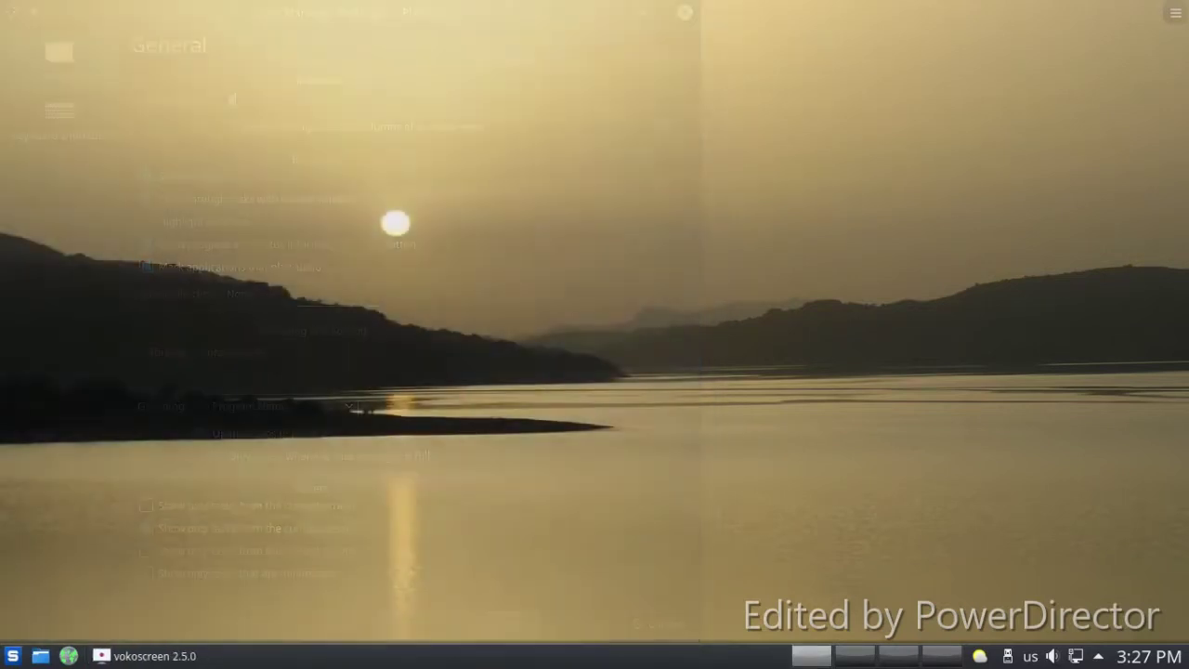
Bring up the application launcher and unlock the desktop widgets.
left_click(13, 656)
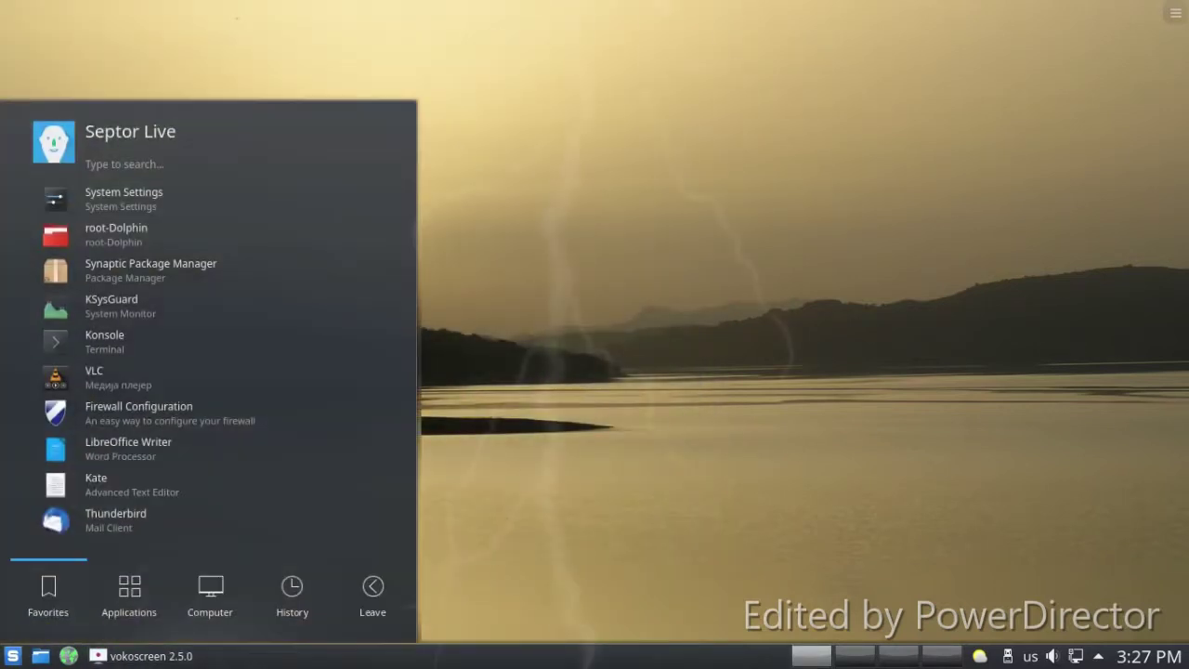
right_click(680, 654)
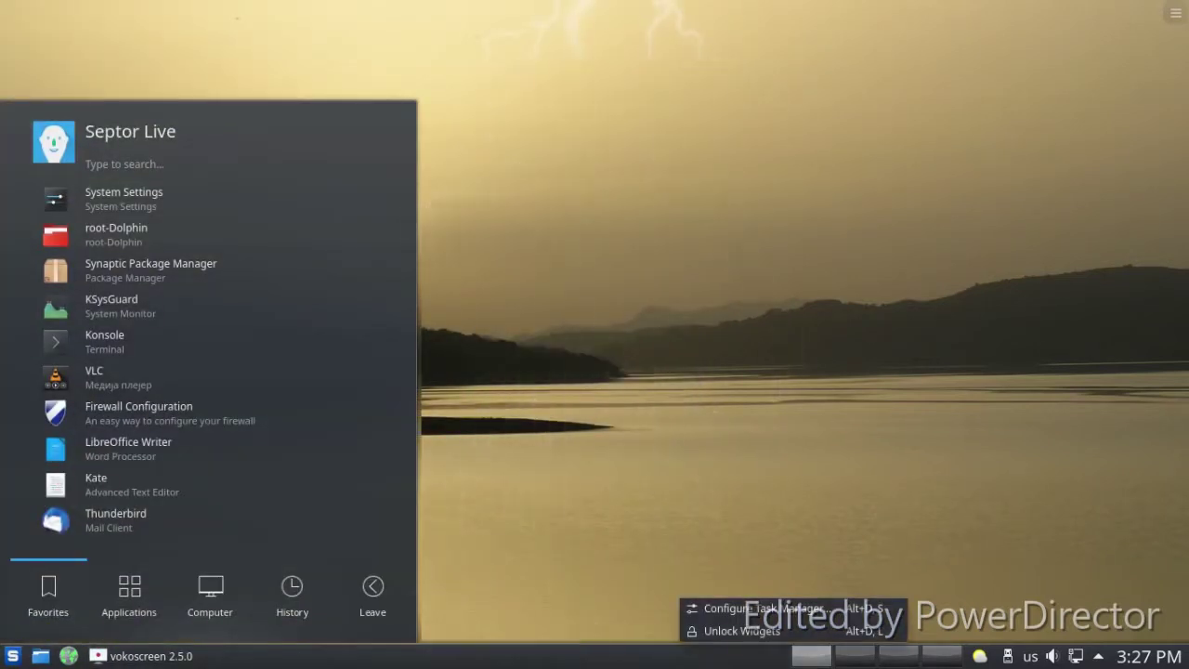
left_click(734, 631)
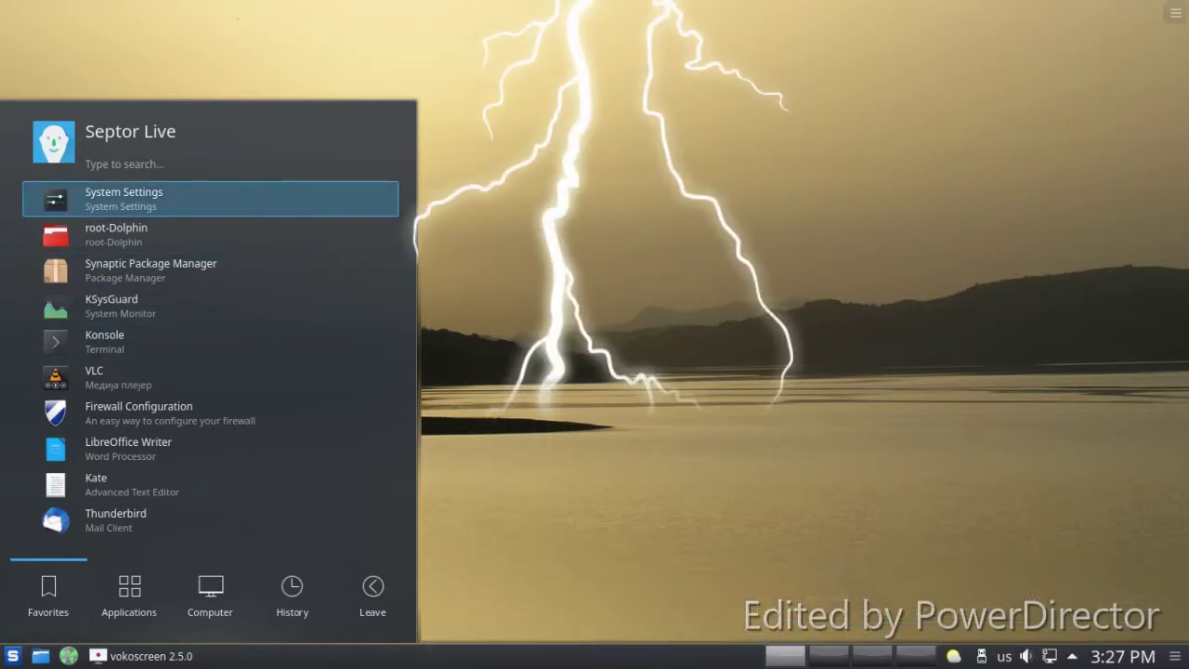
Open the Icons page in System Settings and bring up the installer for new icon themes.
left_click(103, 199)
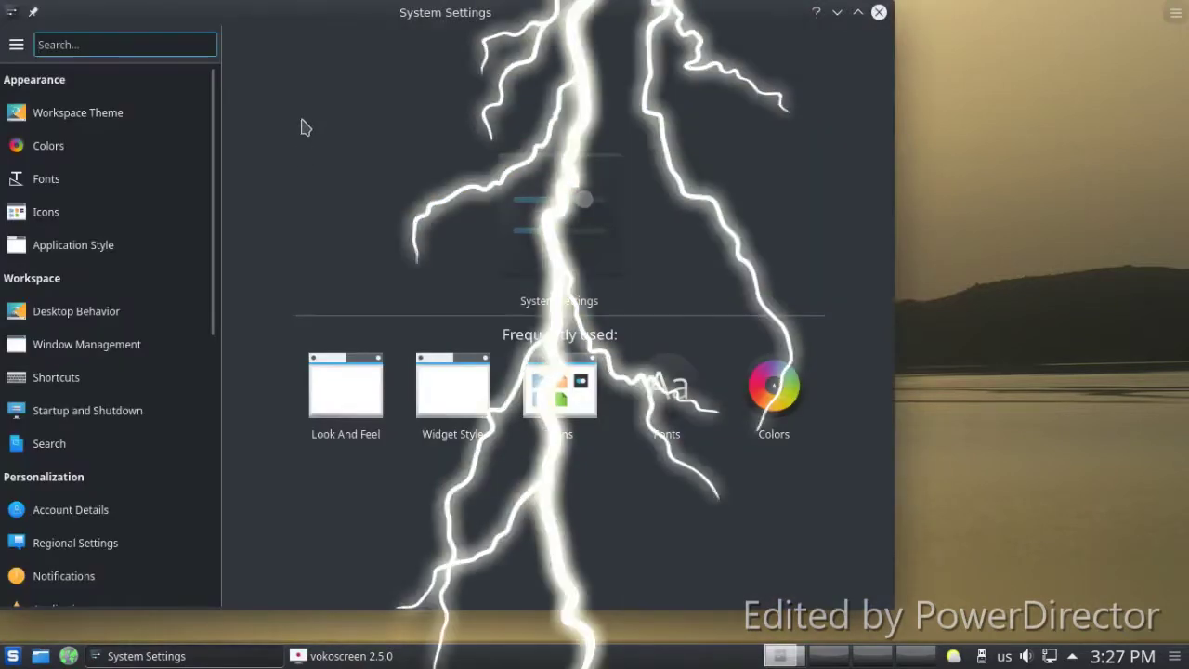
mouse_move(58, 185)
left_click(56, 210)
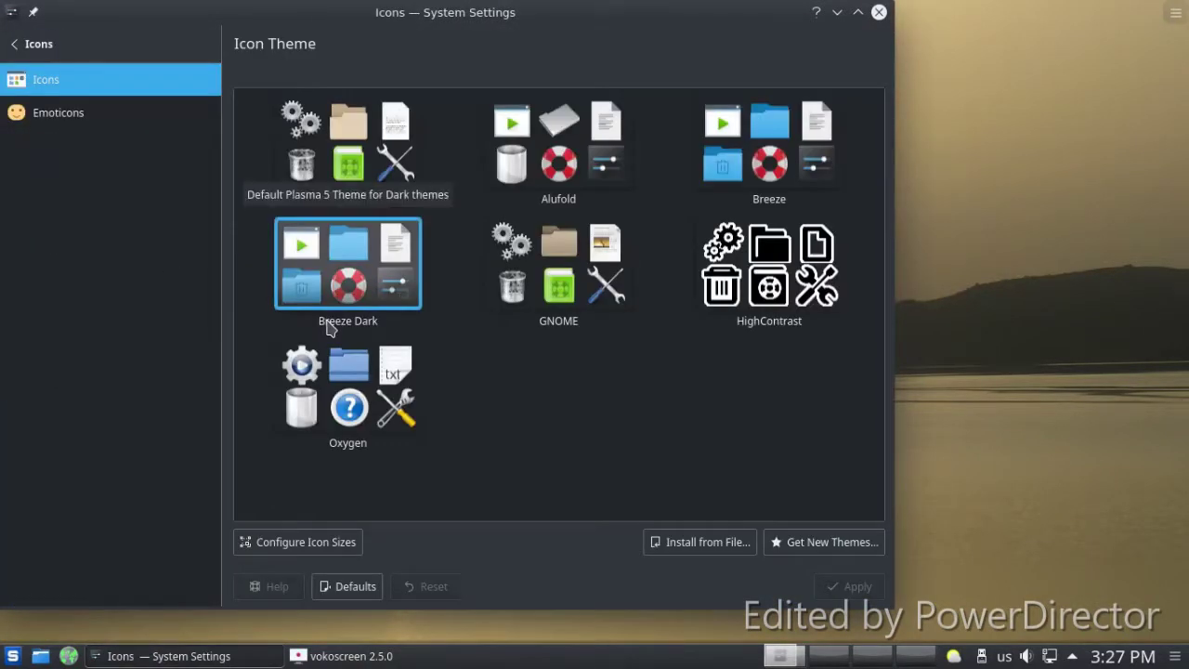
left_click(829, 542)
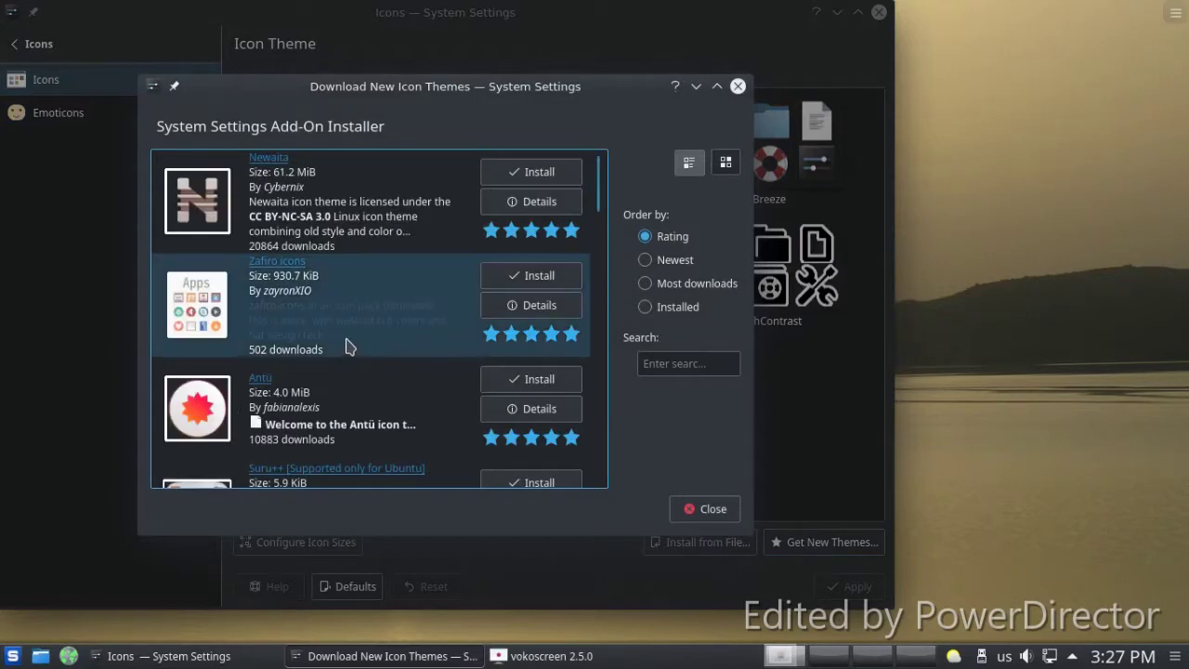
Install the Papirus icon theme from the downloadable themes and close the add-on installer.
scroll(394, 270, "down", 5)
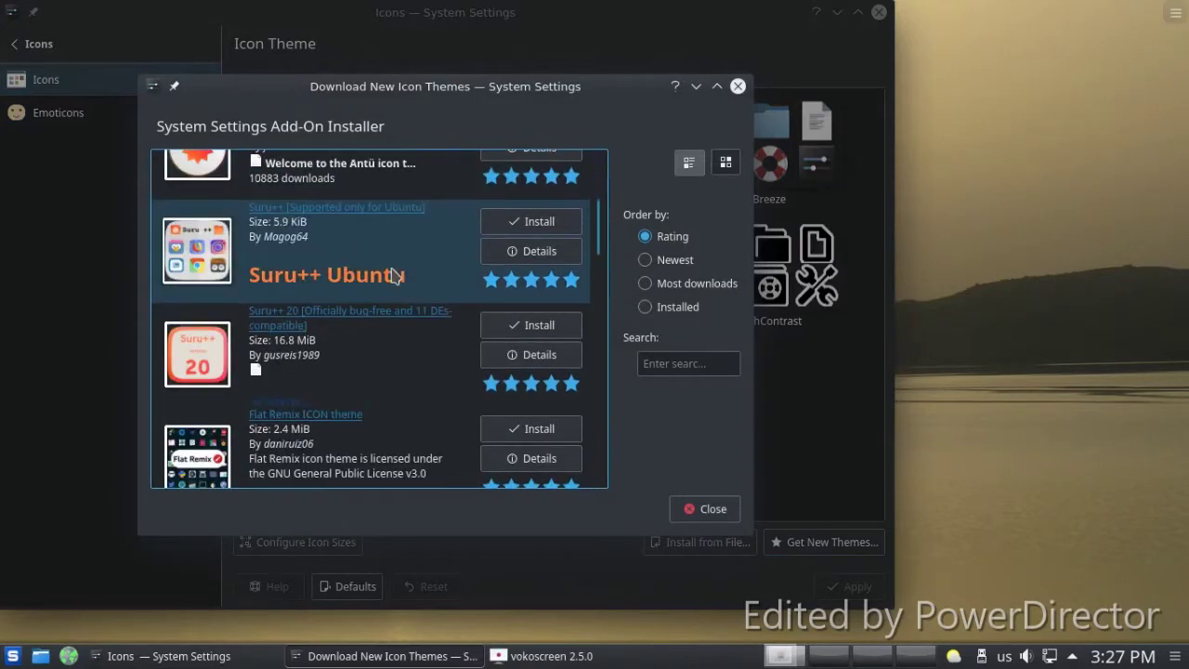
scroll(394, 356, "down", 3)
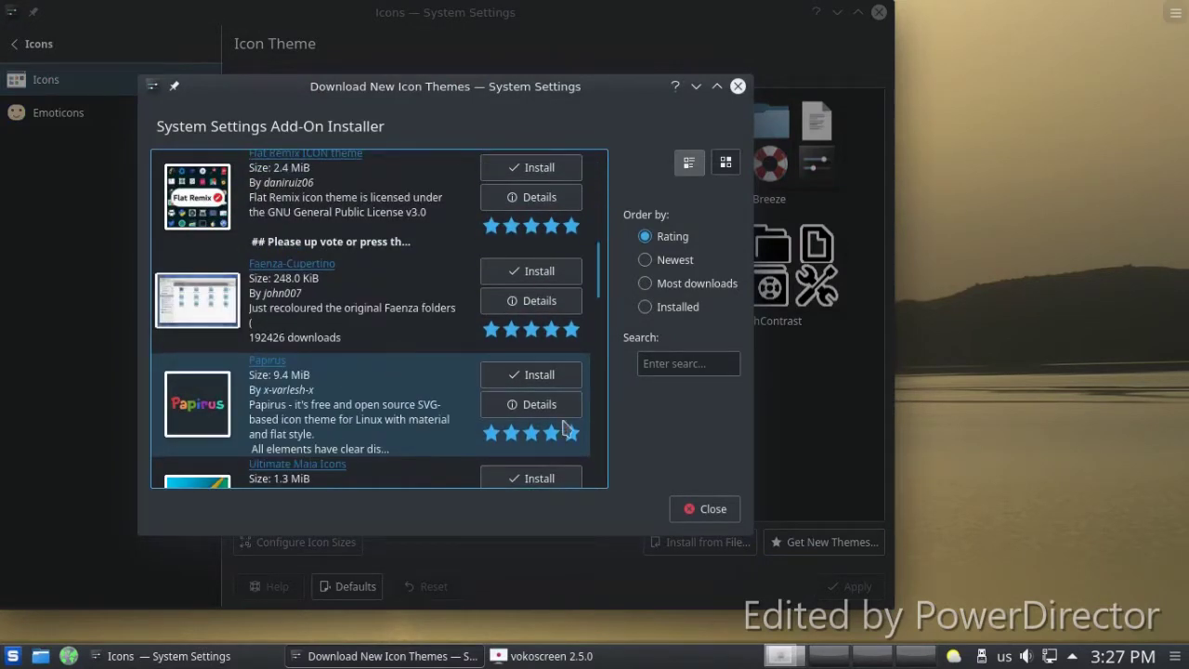
left_click(558, 379)
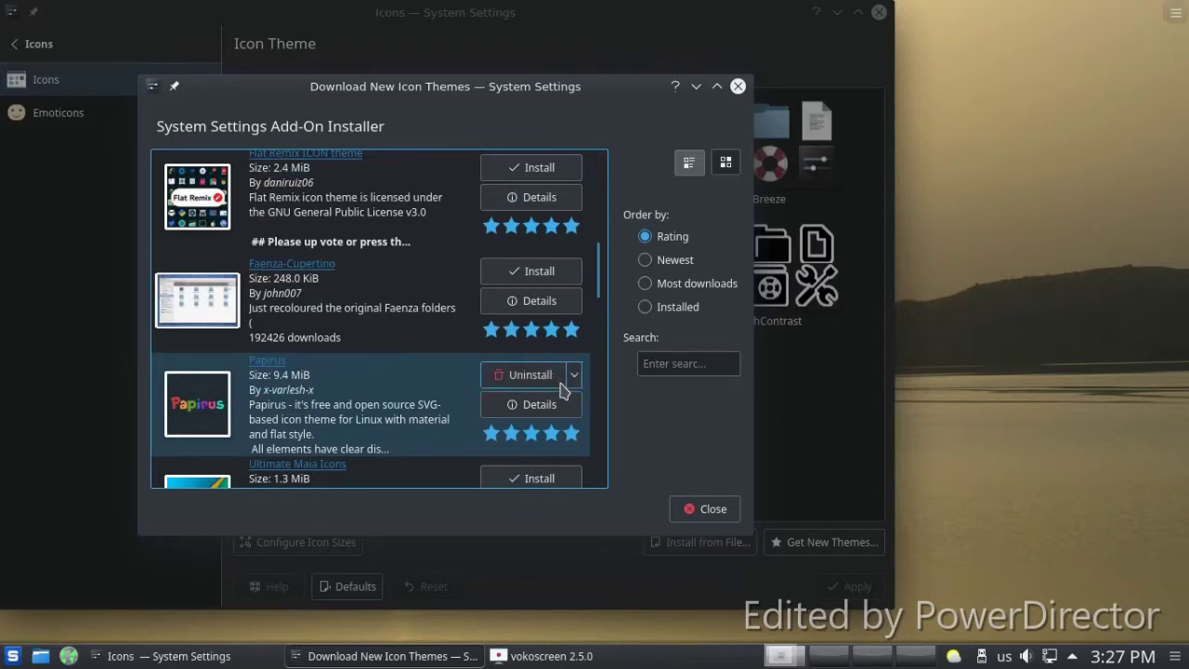
left_click(709, 510)
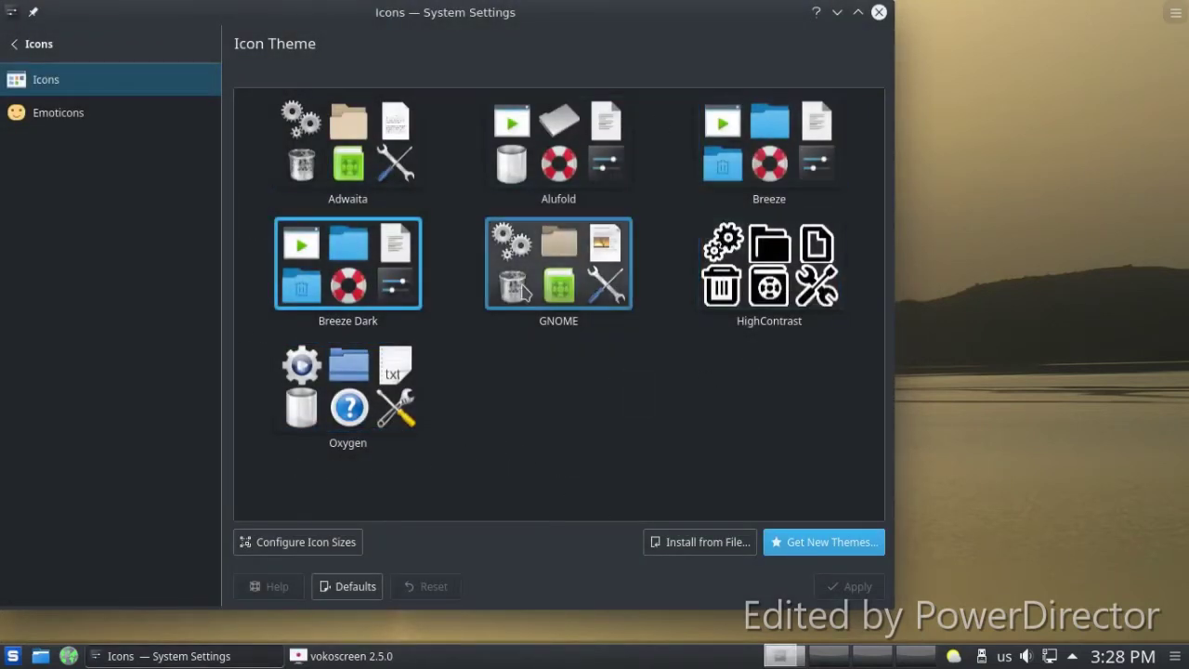
Go to the Window Decorations settings under Application Style and bring up the installer for new decorations.
left_click(28, 44)
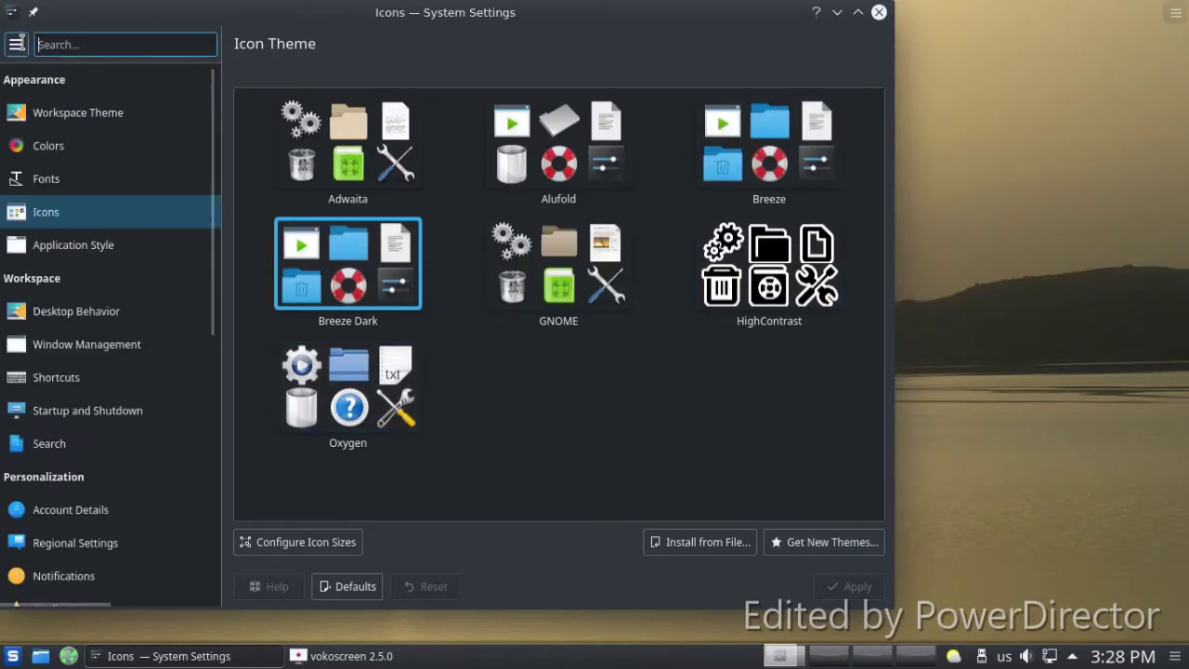
left_click(109, 244)
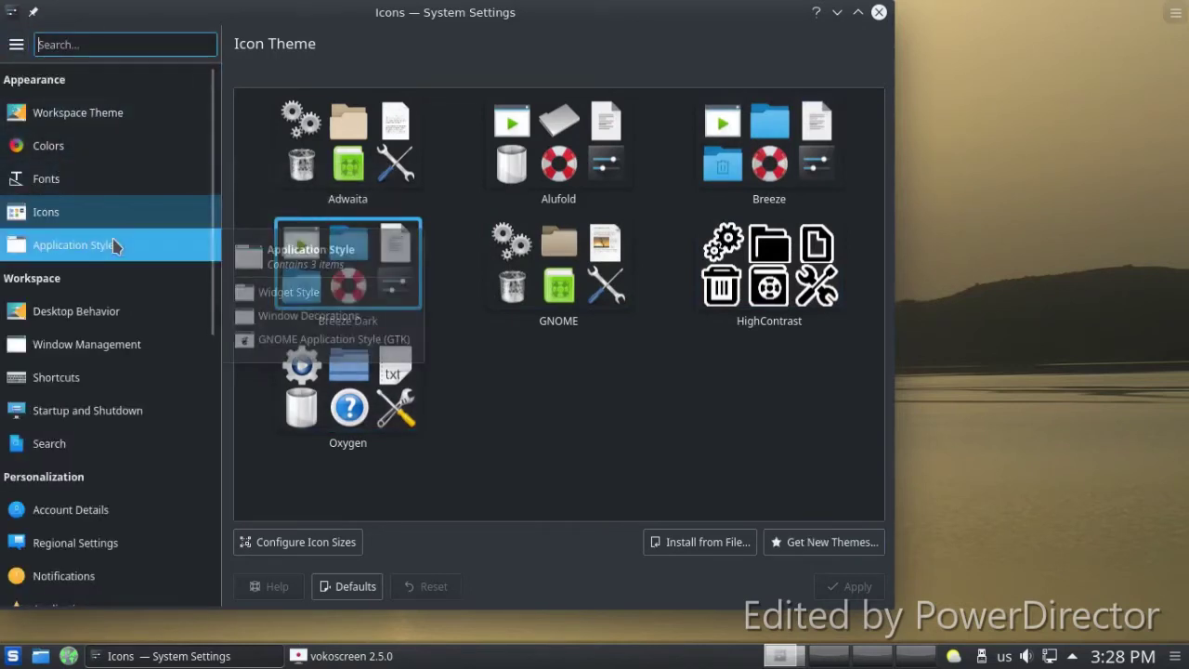
left_click(106, 112)
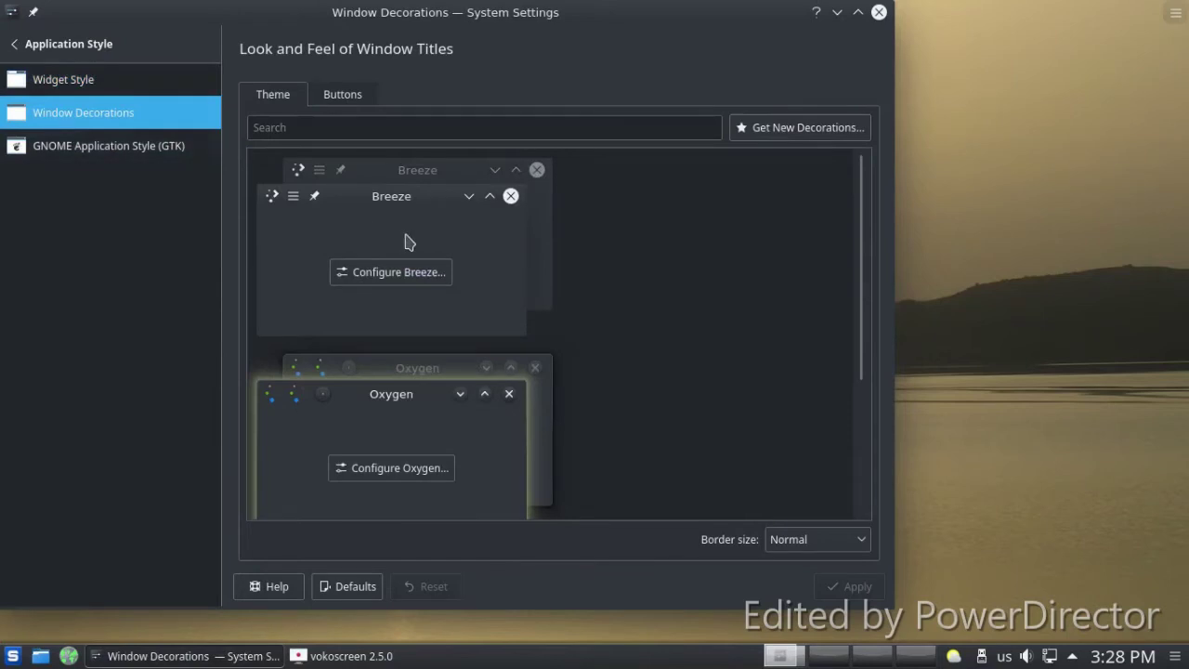
left_click(799, 128)
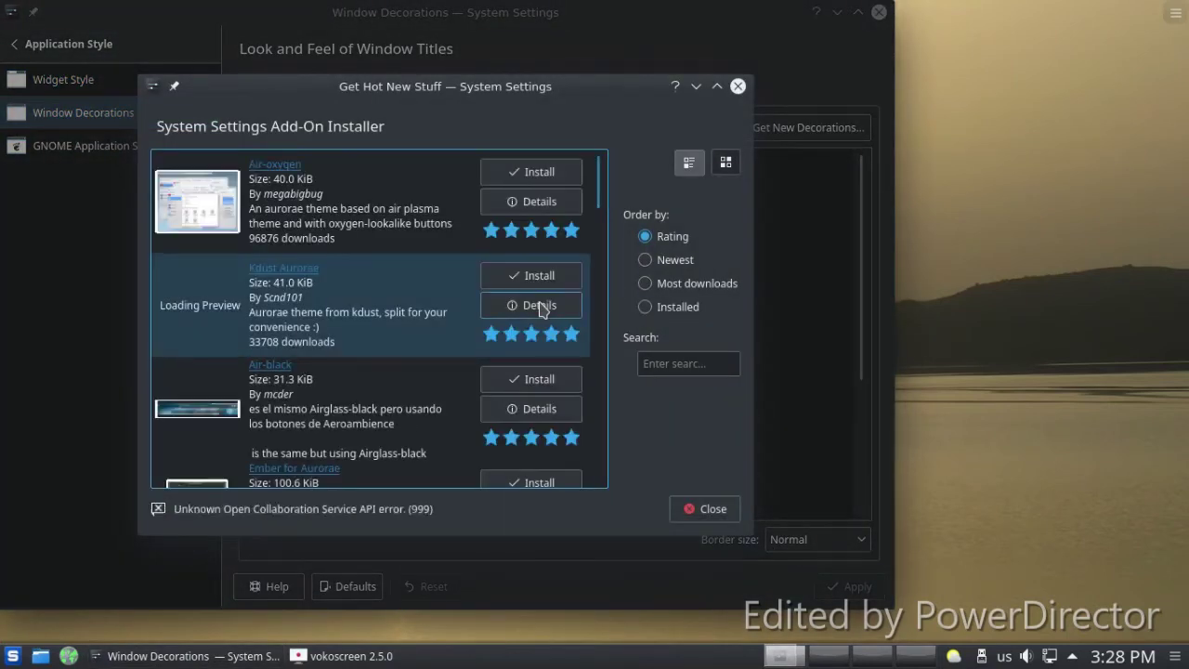
Install the Air-black and Kdust Aurorae window decorations and look through further ones in the list.
scroll(492, 320, "down", 1)
left_click(527, 302)
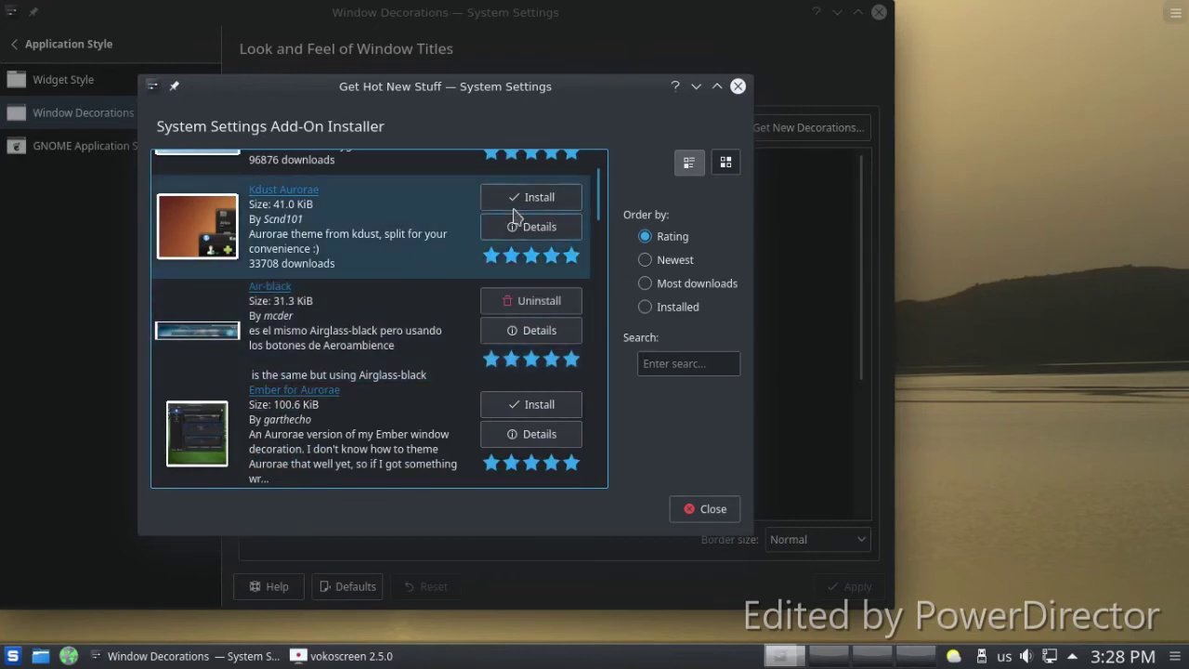
left_click(527, 197)
scroll(471, 358, "down", 3)
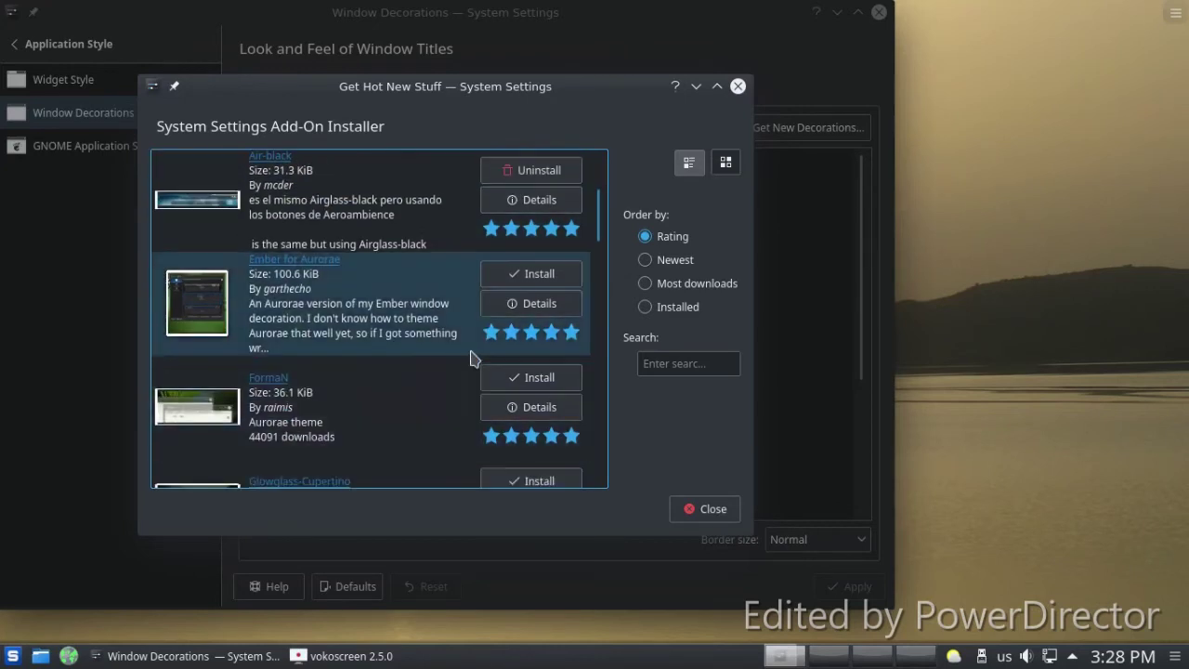